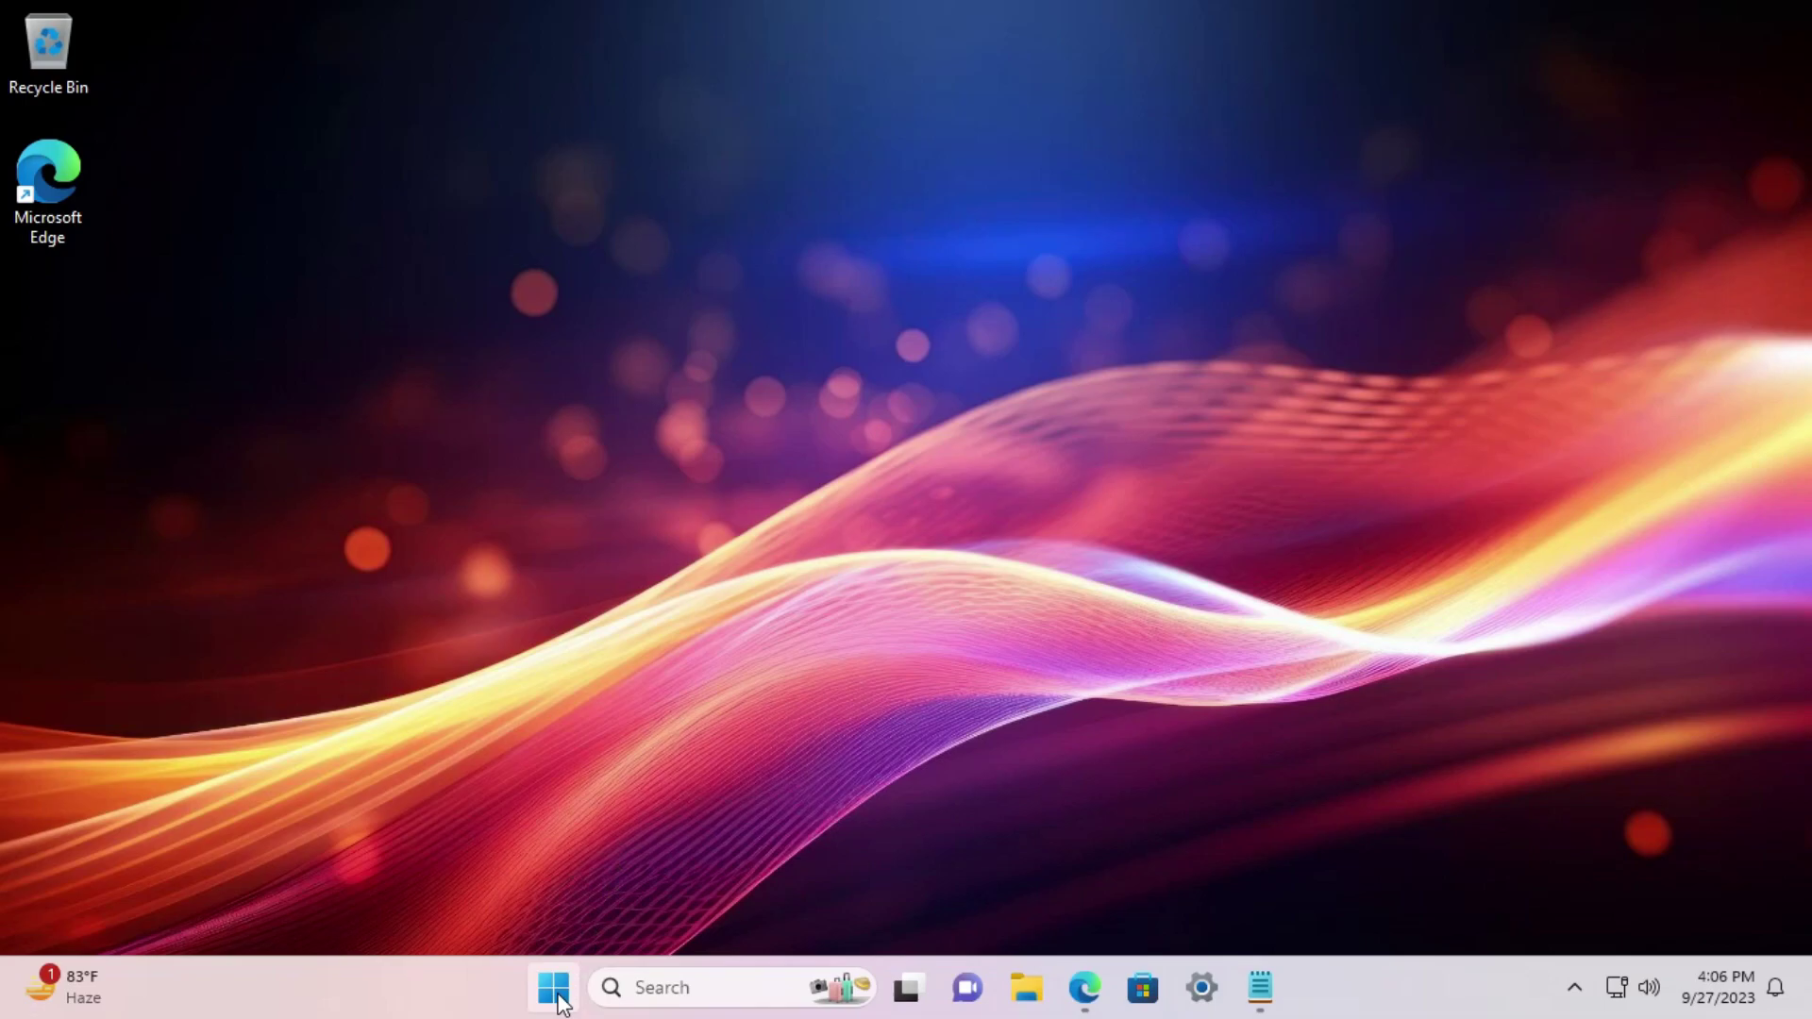
Open Device Manager and launch the Add Hardware Wizard with the hdwwiz command, allowing it to make changes to the device
right_click(557, 991)
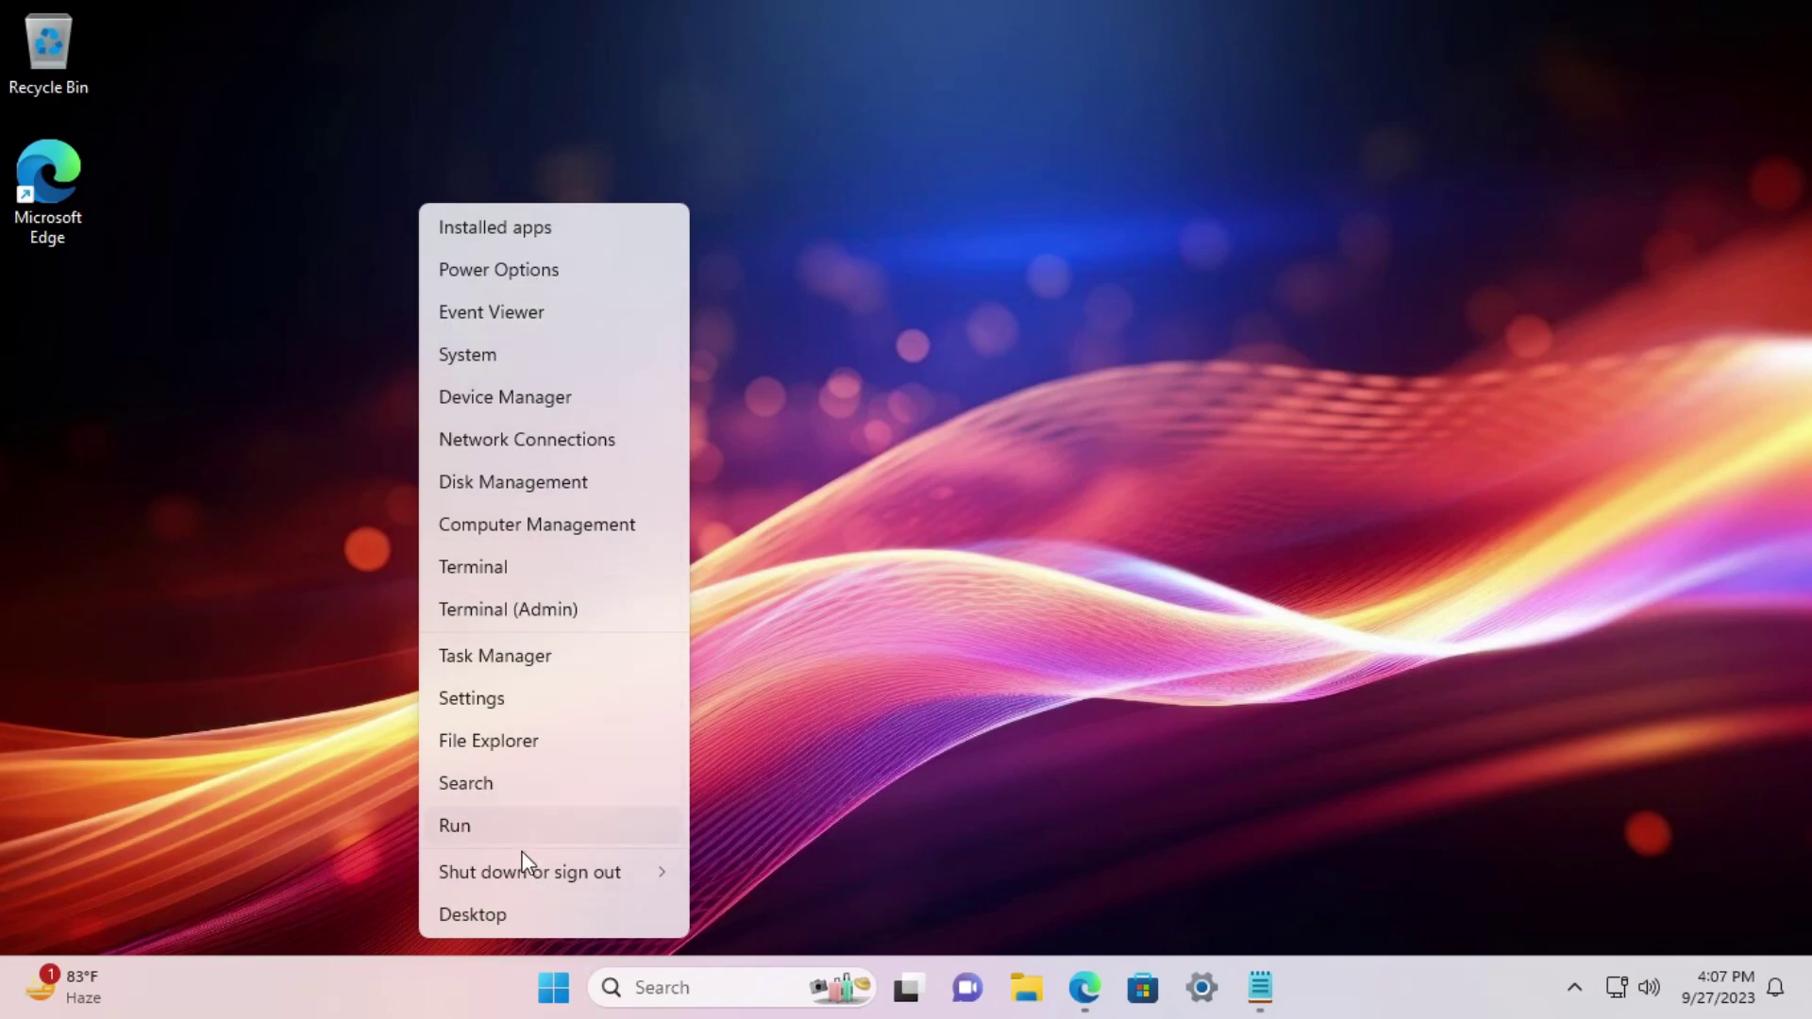
left_click(542, 394)
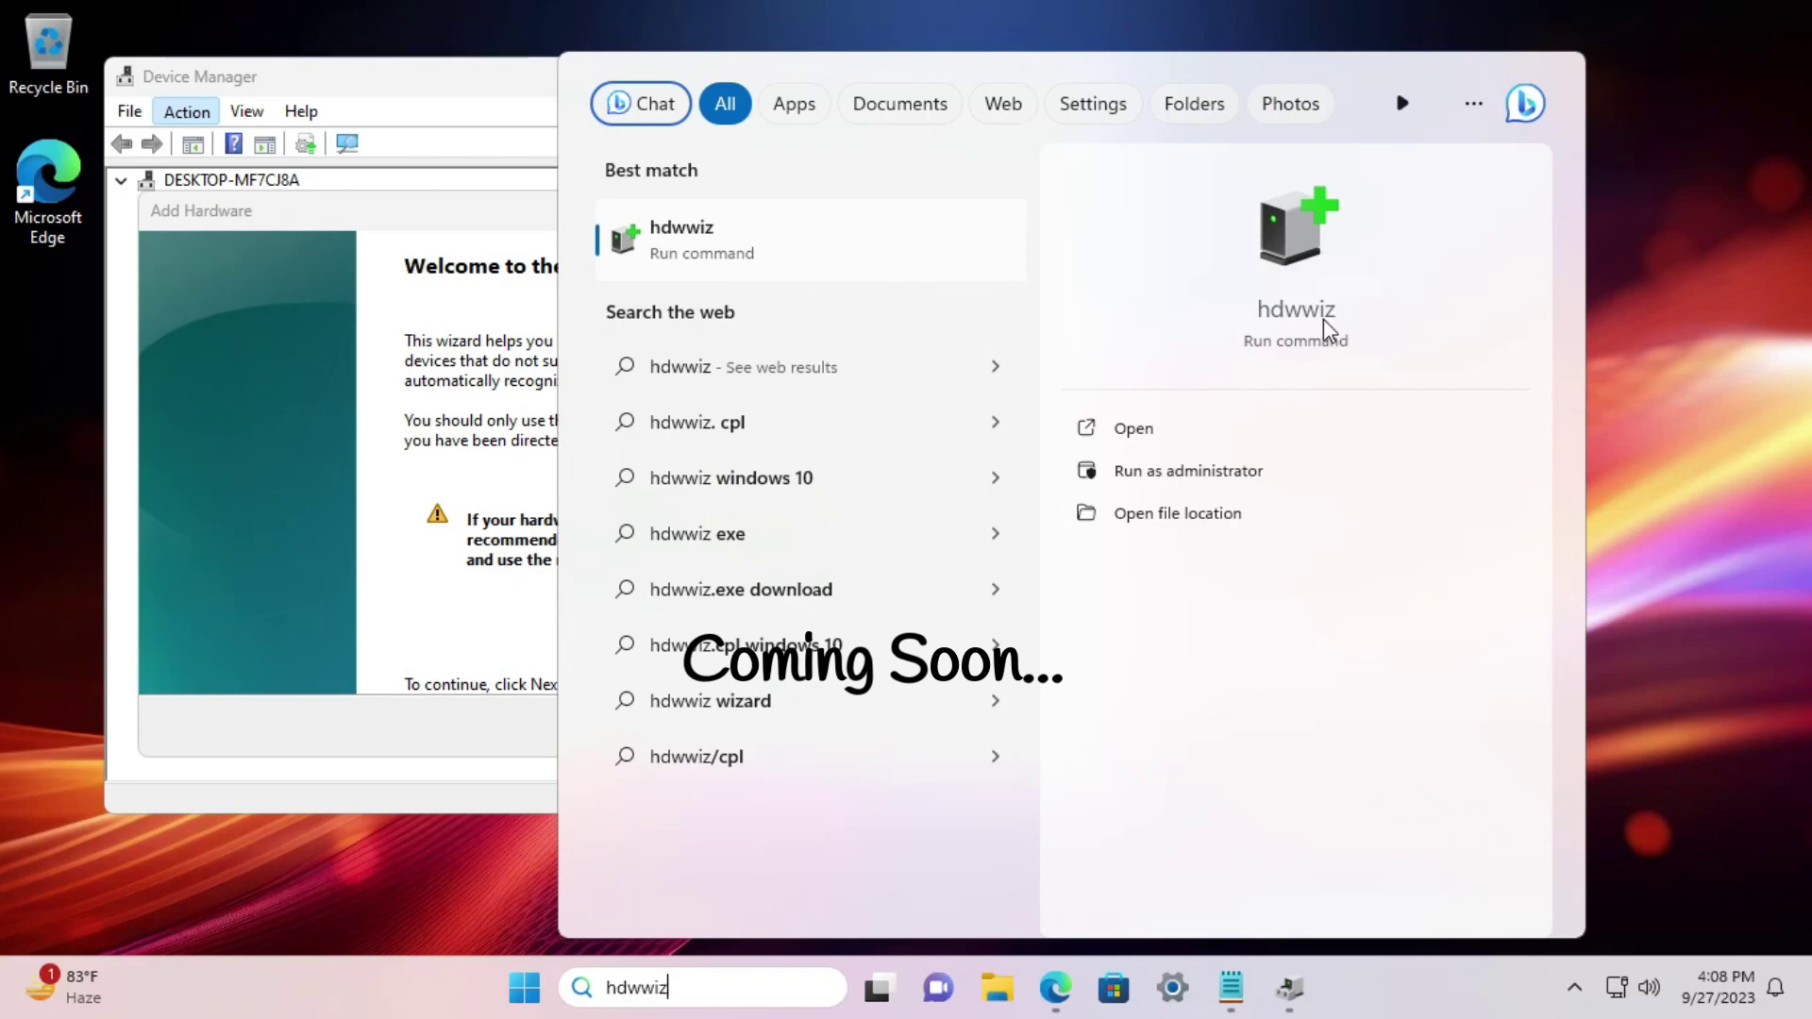
left_click(1134, 429)
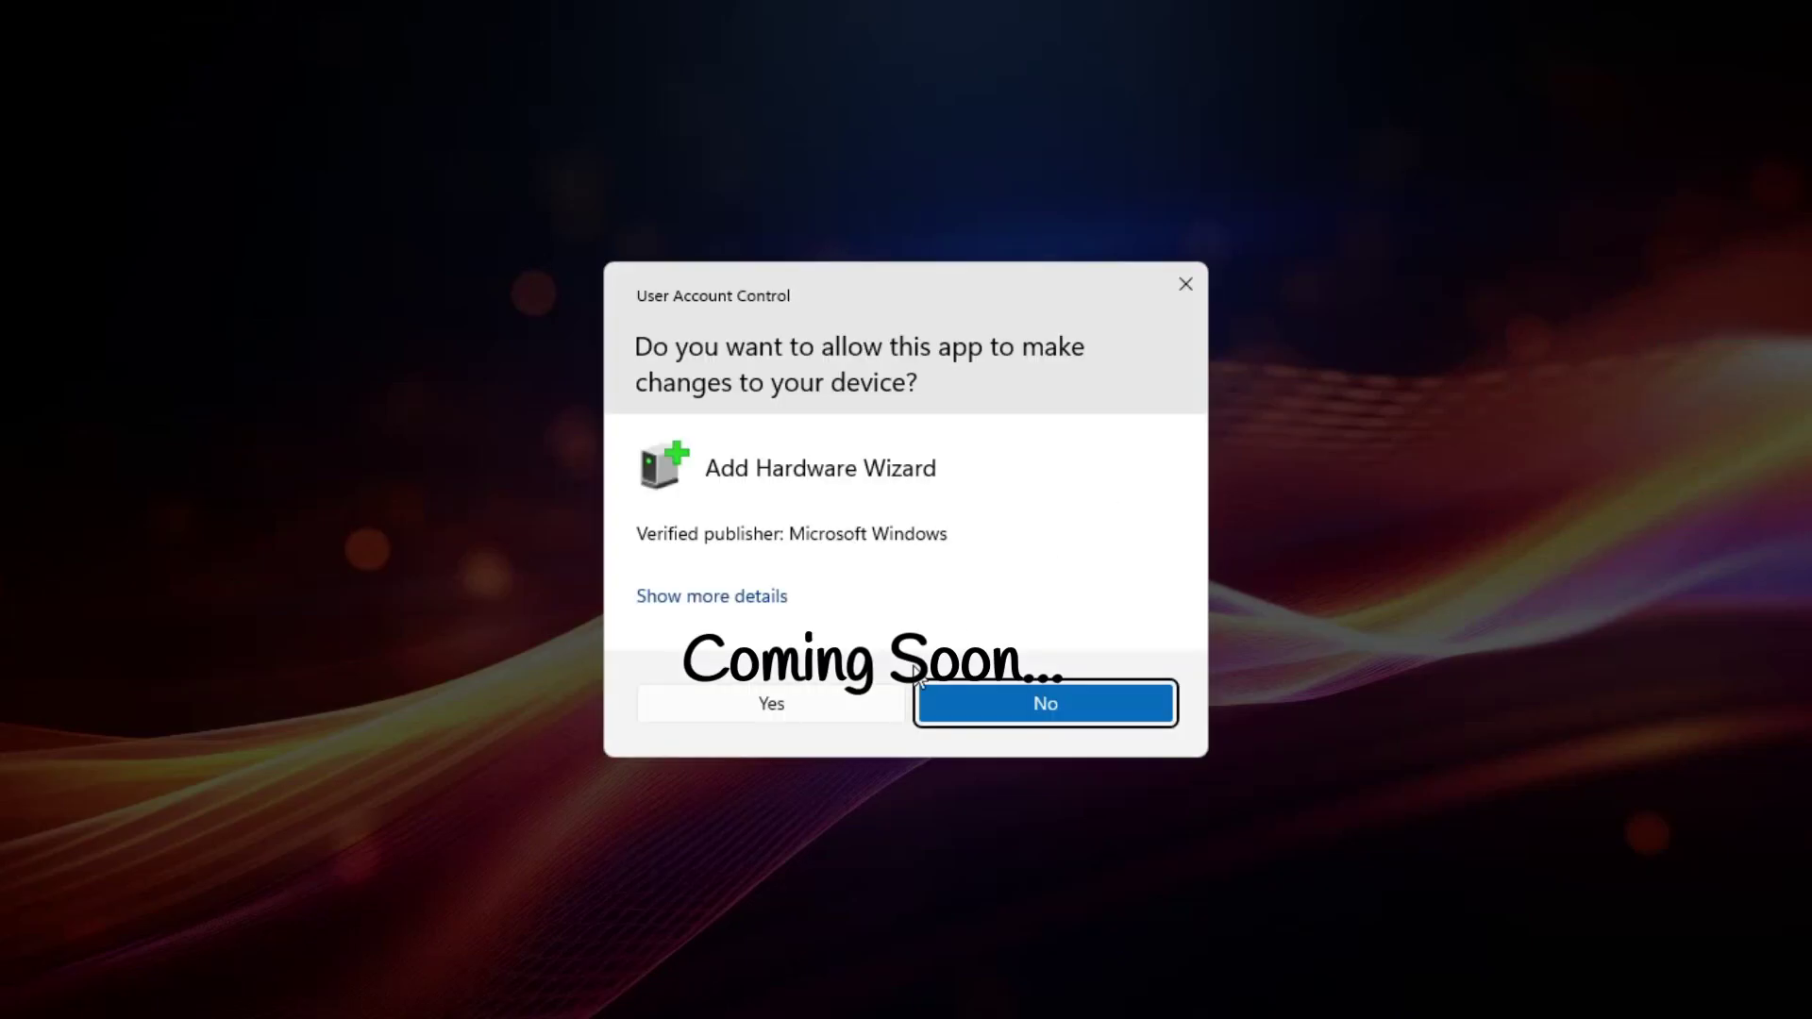
left_click(828, 704)
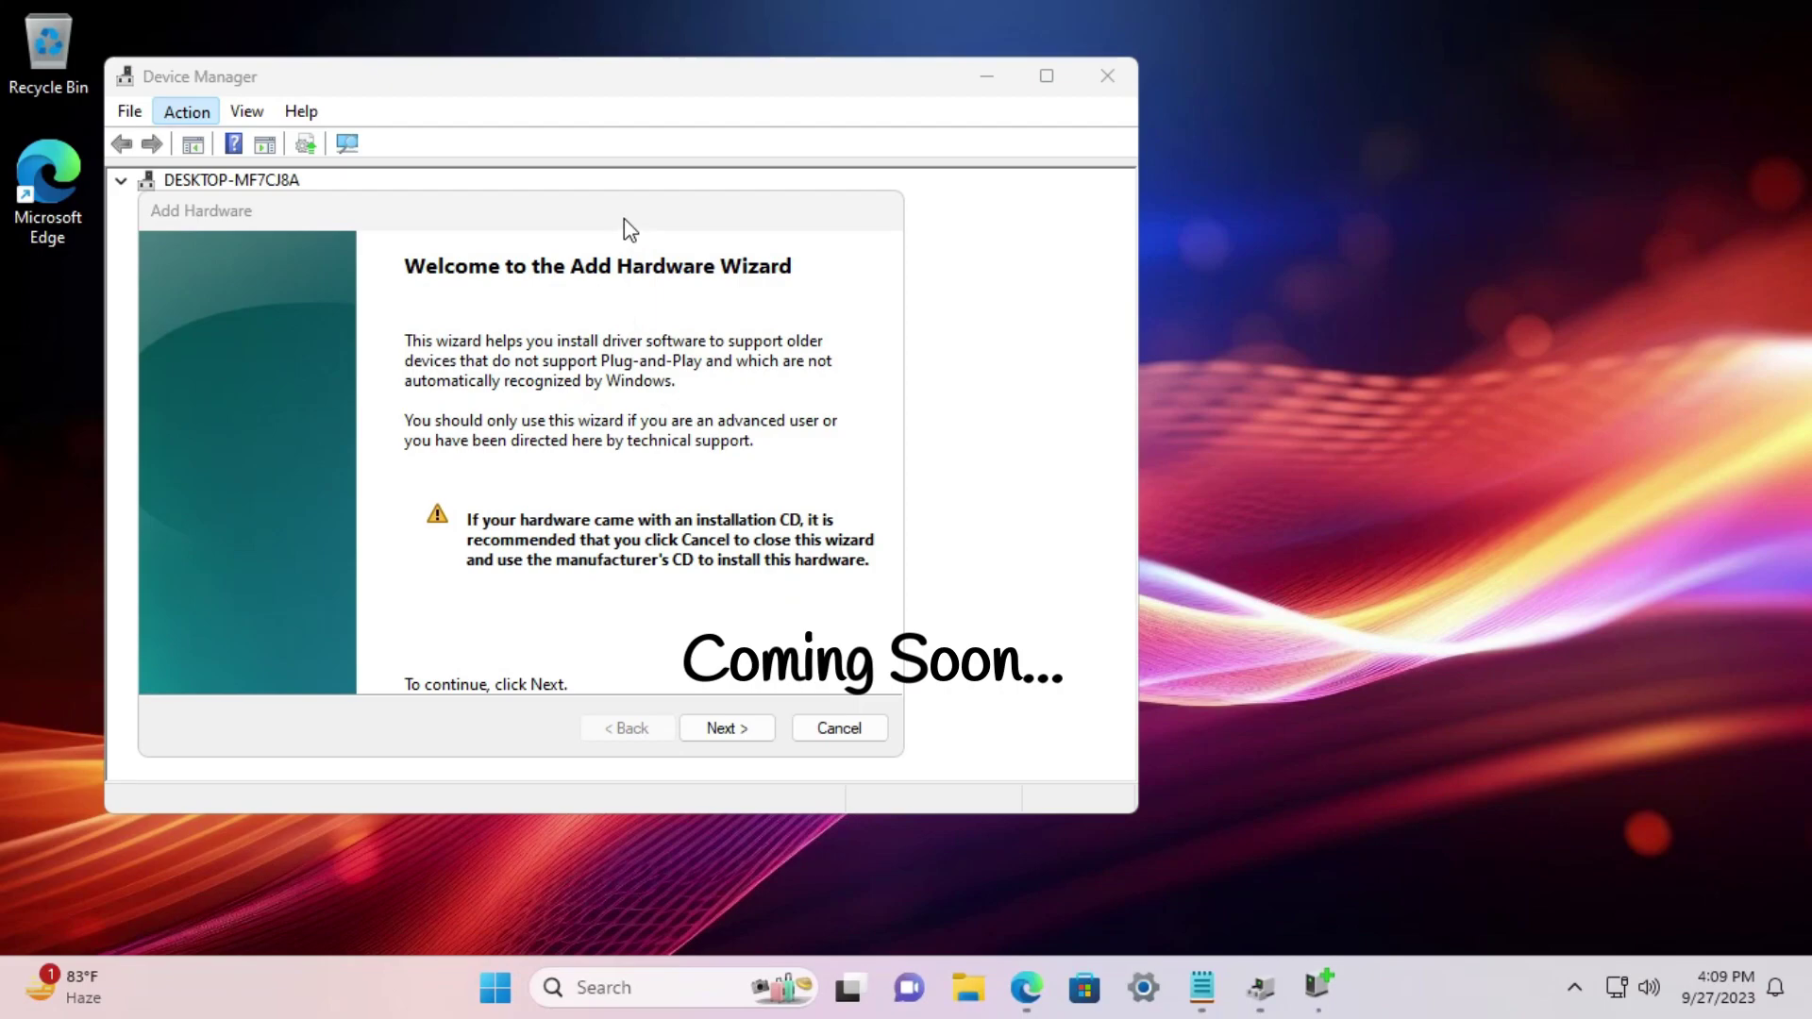
left_click_drag(624, 211, 1242, 244)
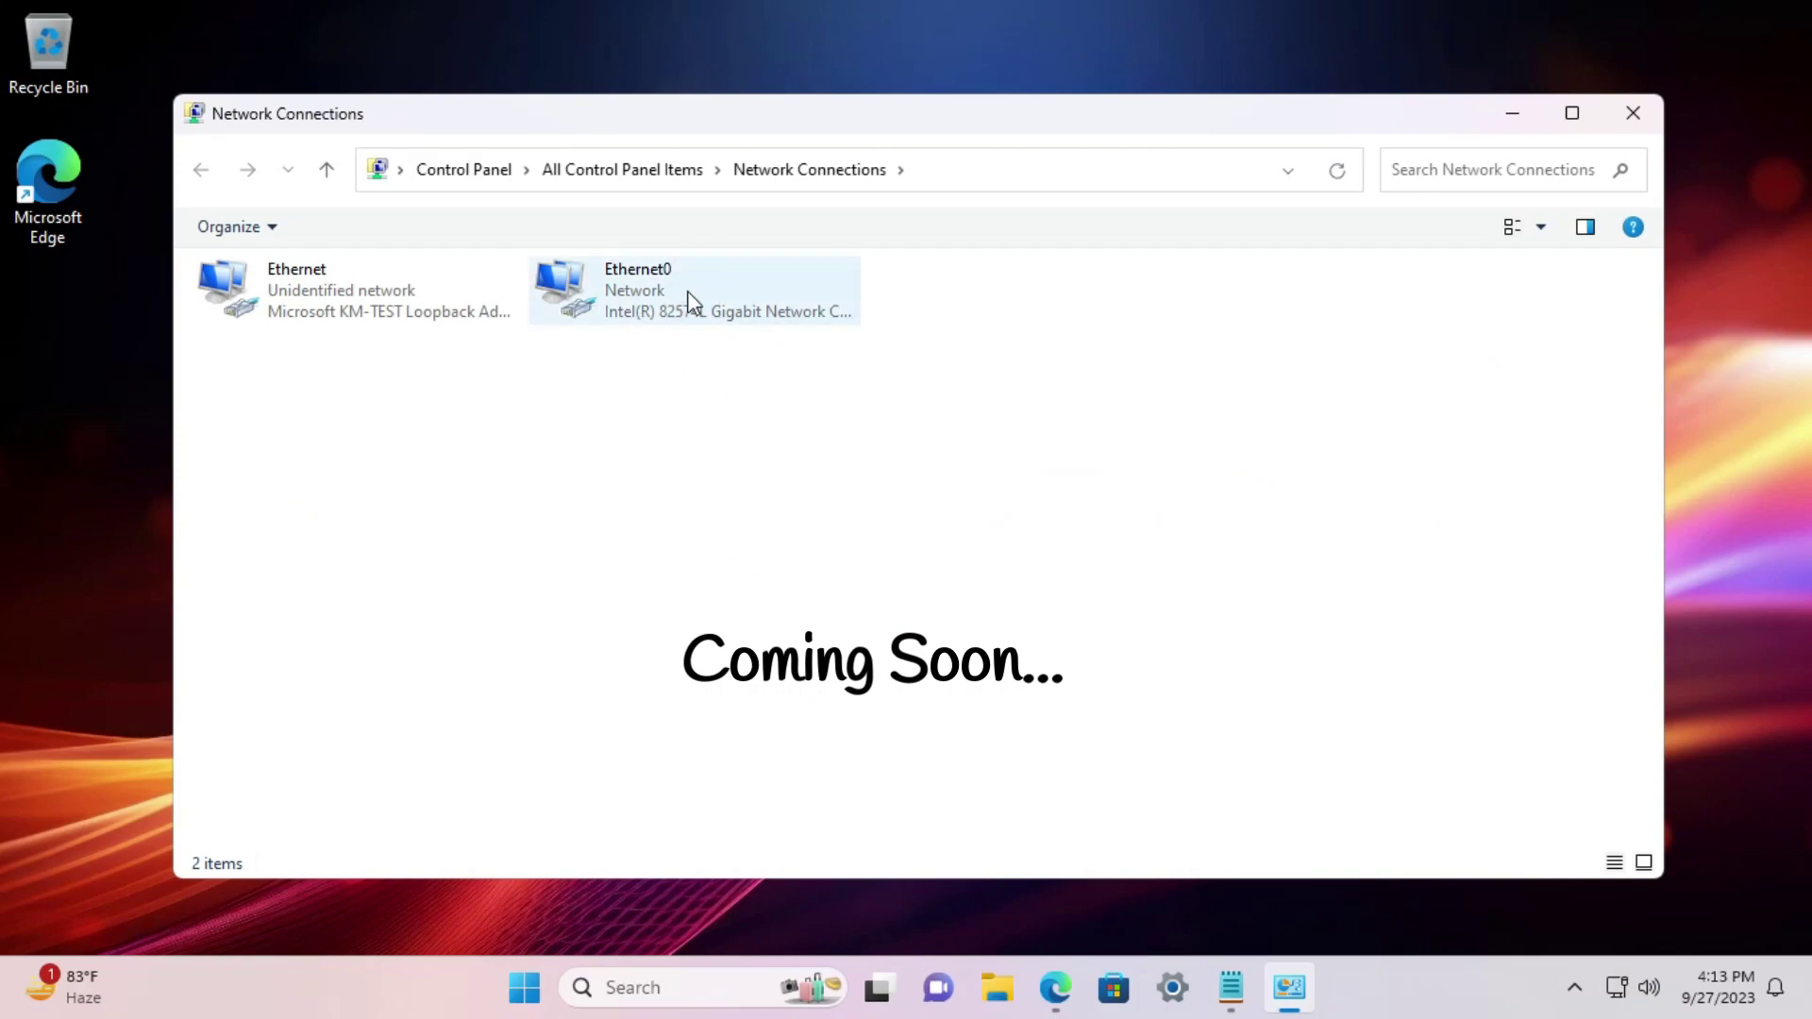
Inspect the Ethernet loopback connection in Network Connections and the Microsoft KM-TEST Loopback Adapter under Network adapters in Device Manager
left_click(319, 287)
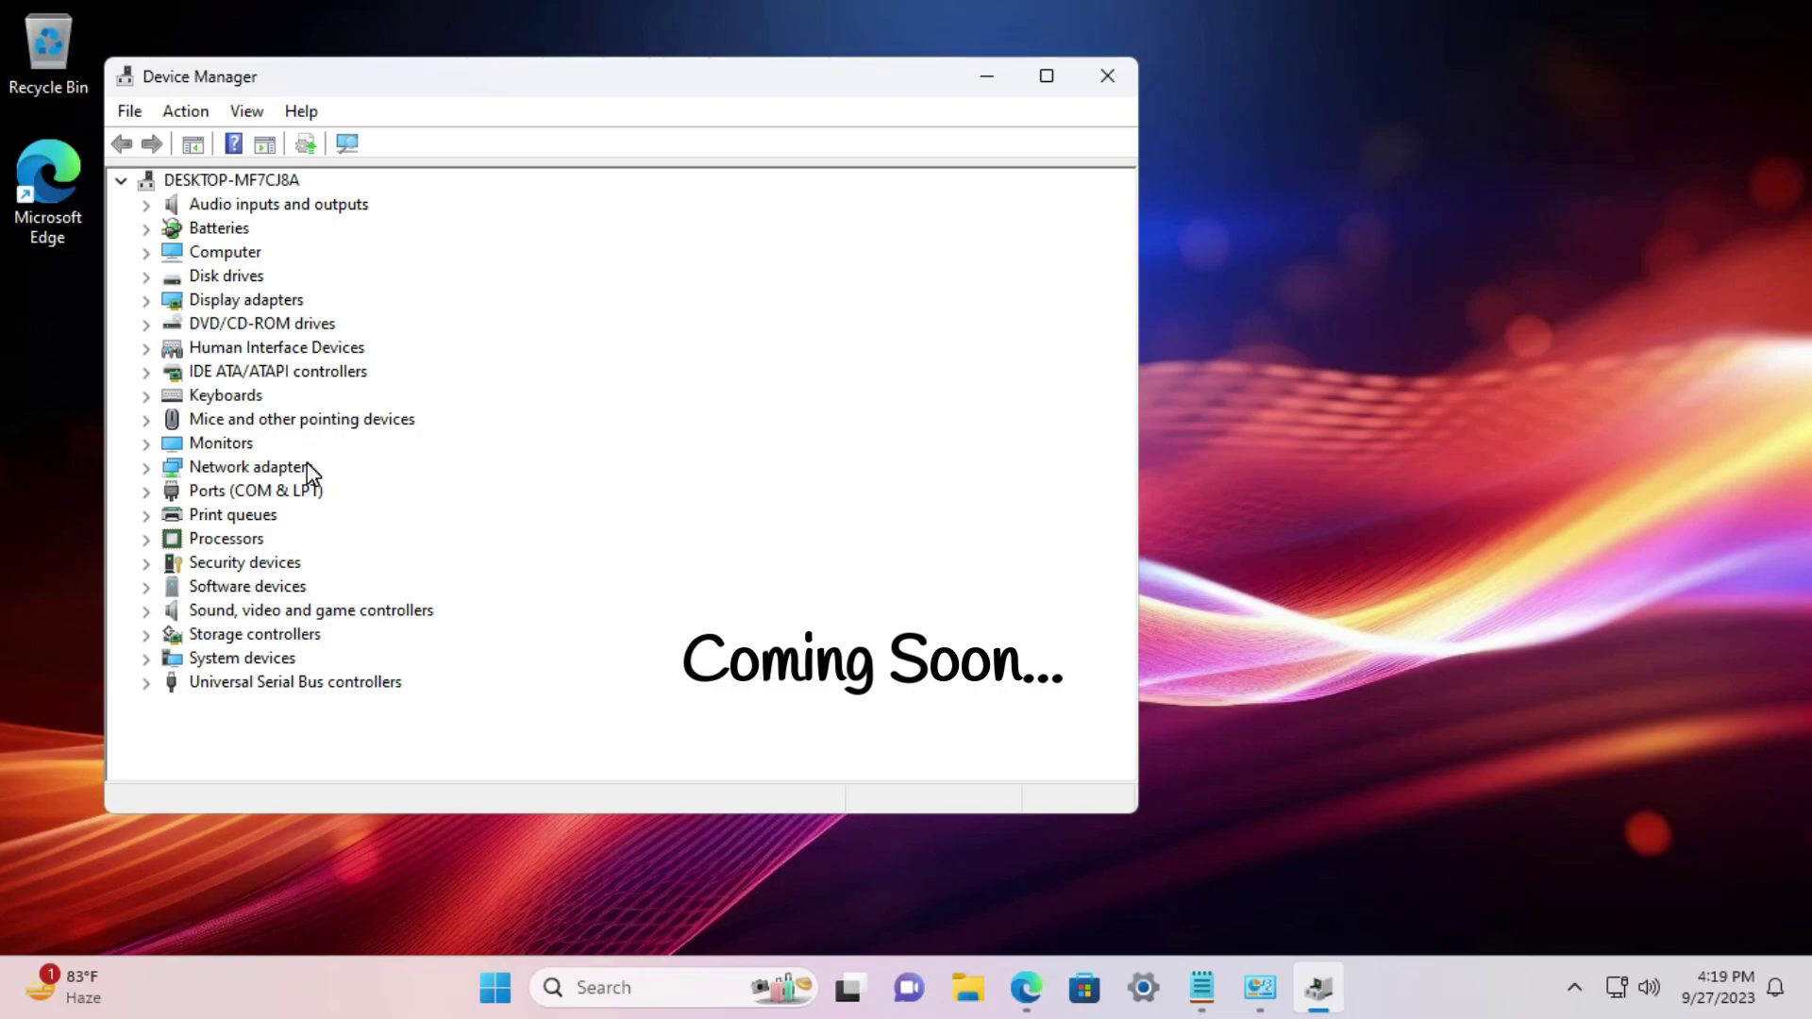
left_click(146, 468)
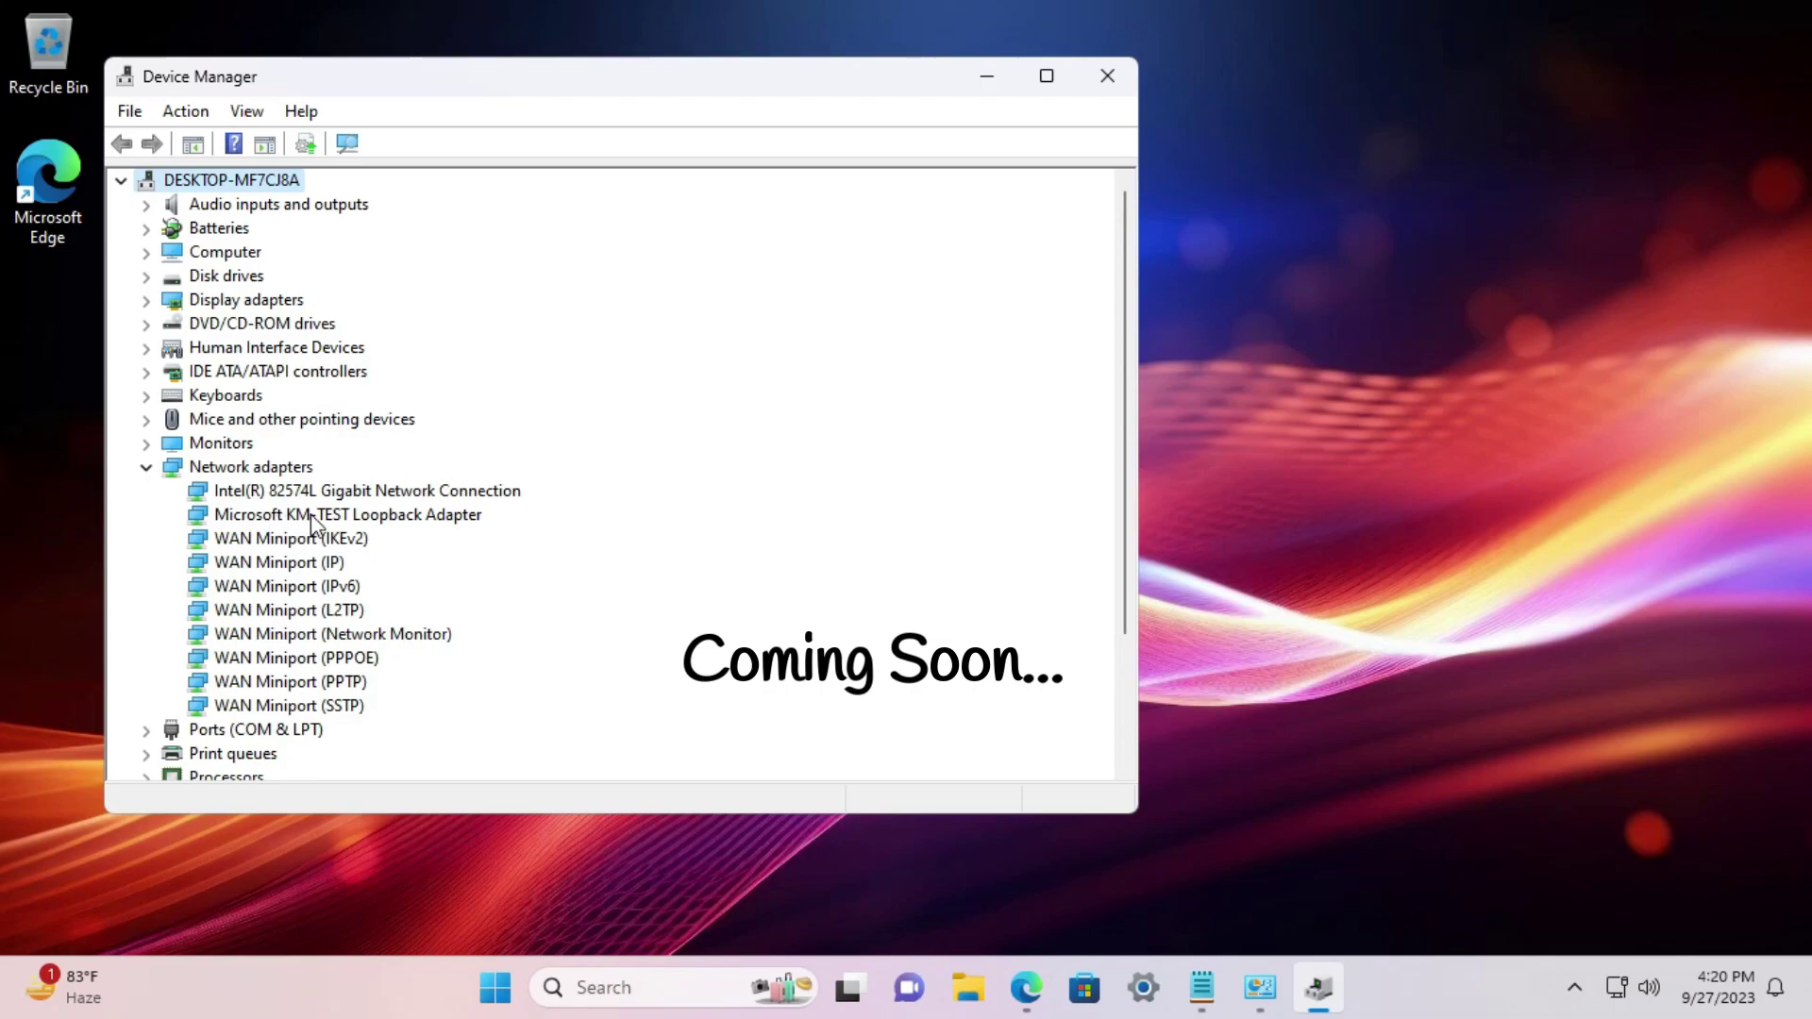
right_click(361, 522)
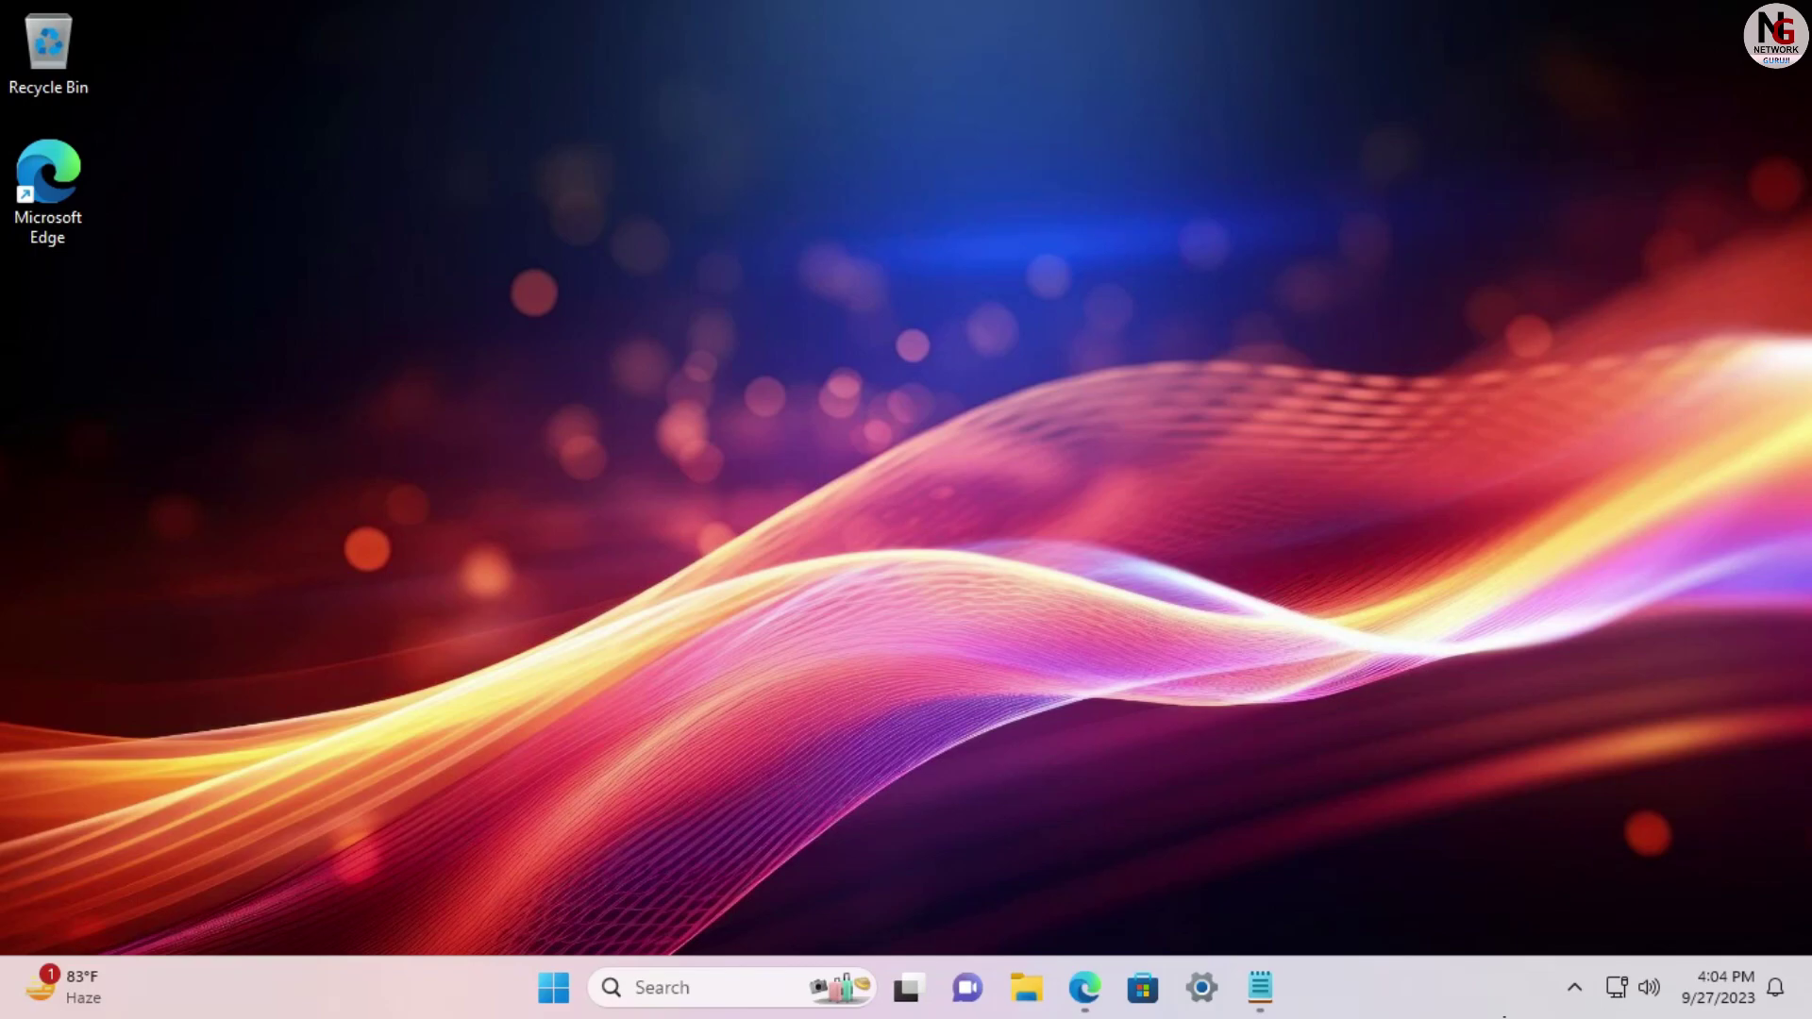
Switch to Microsoft Edge, browse the video list of the Networking Guruji YouTube channel, and minimize the browser
left_click(1085, 987)
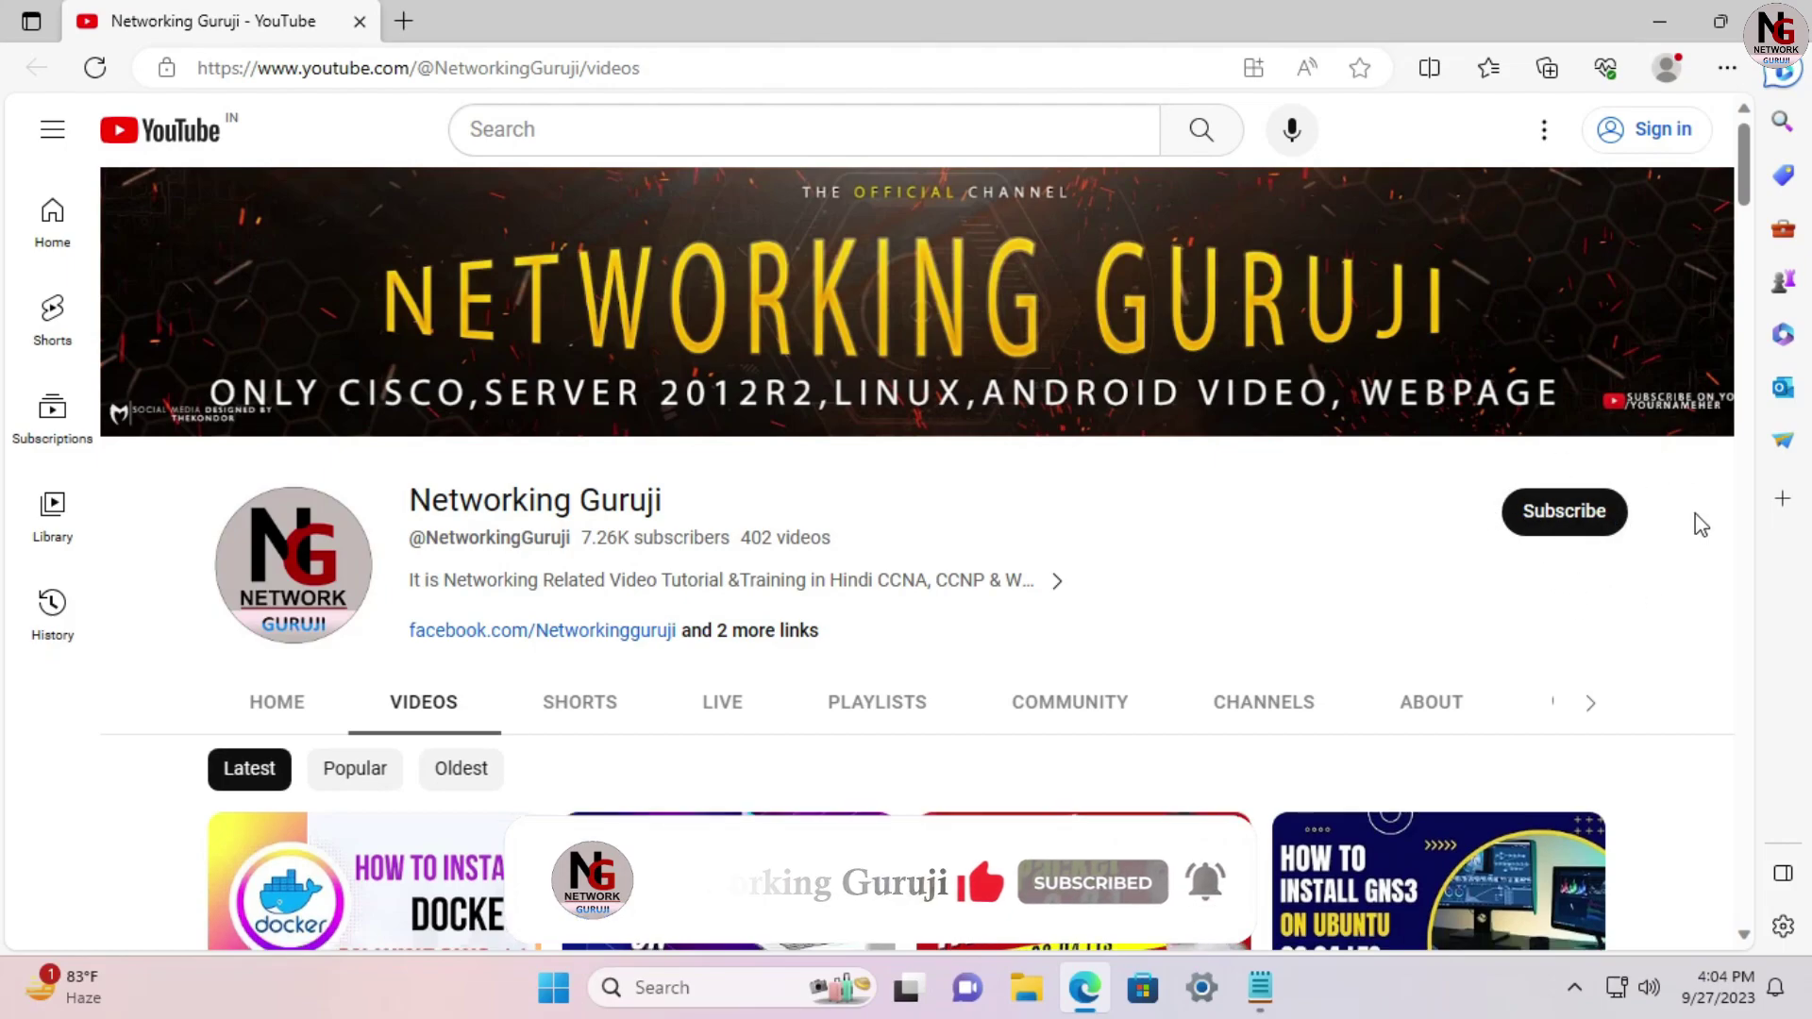
scroll(1695, 514, "down", 3)
scroll(1695, 514, "down", 1)
scroll(1695, 514, "down", 3)
scroll(1695, 525, "down", 6)
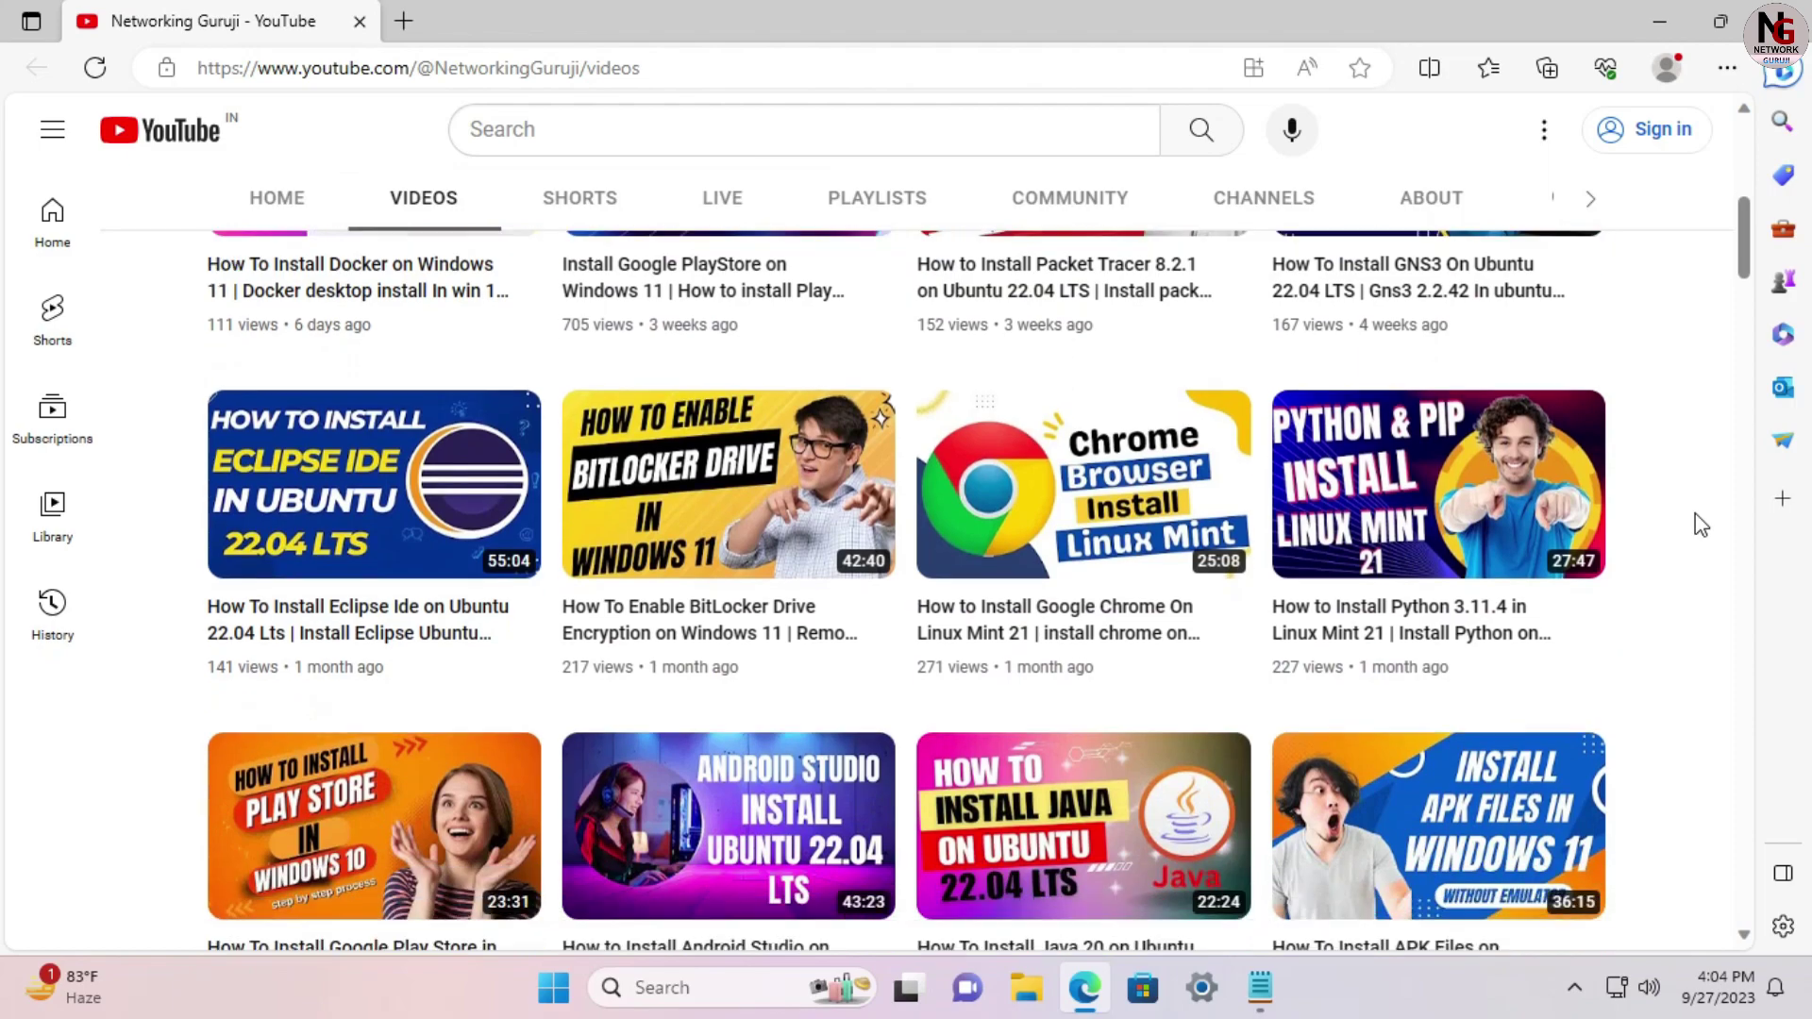
scroll(1697, 521, "down", 6)
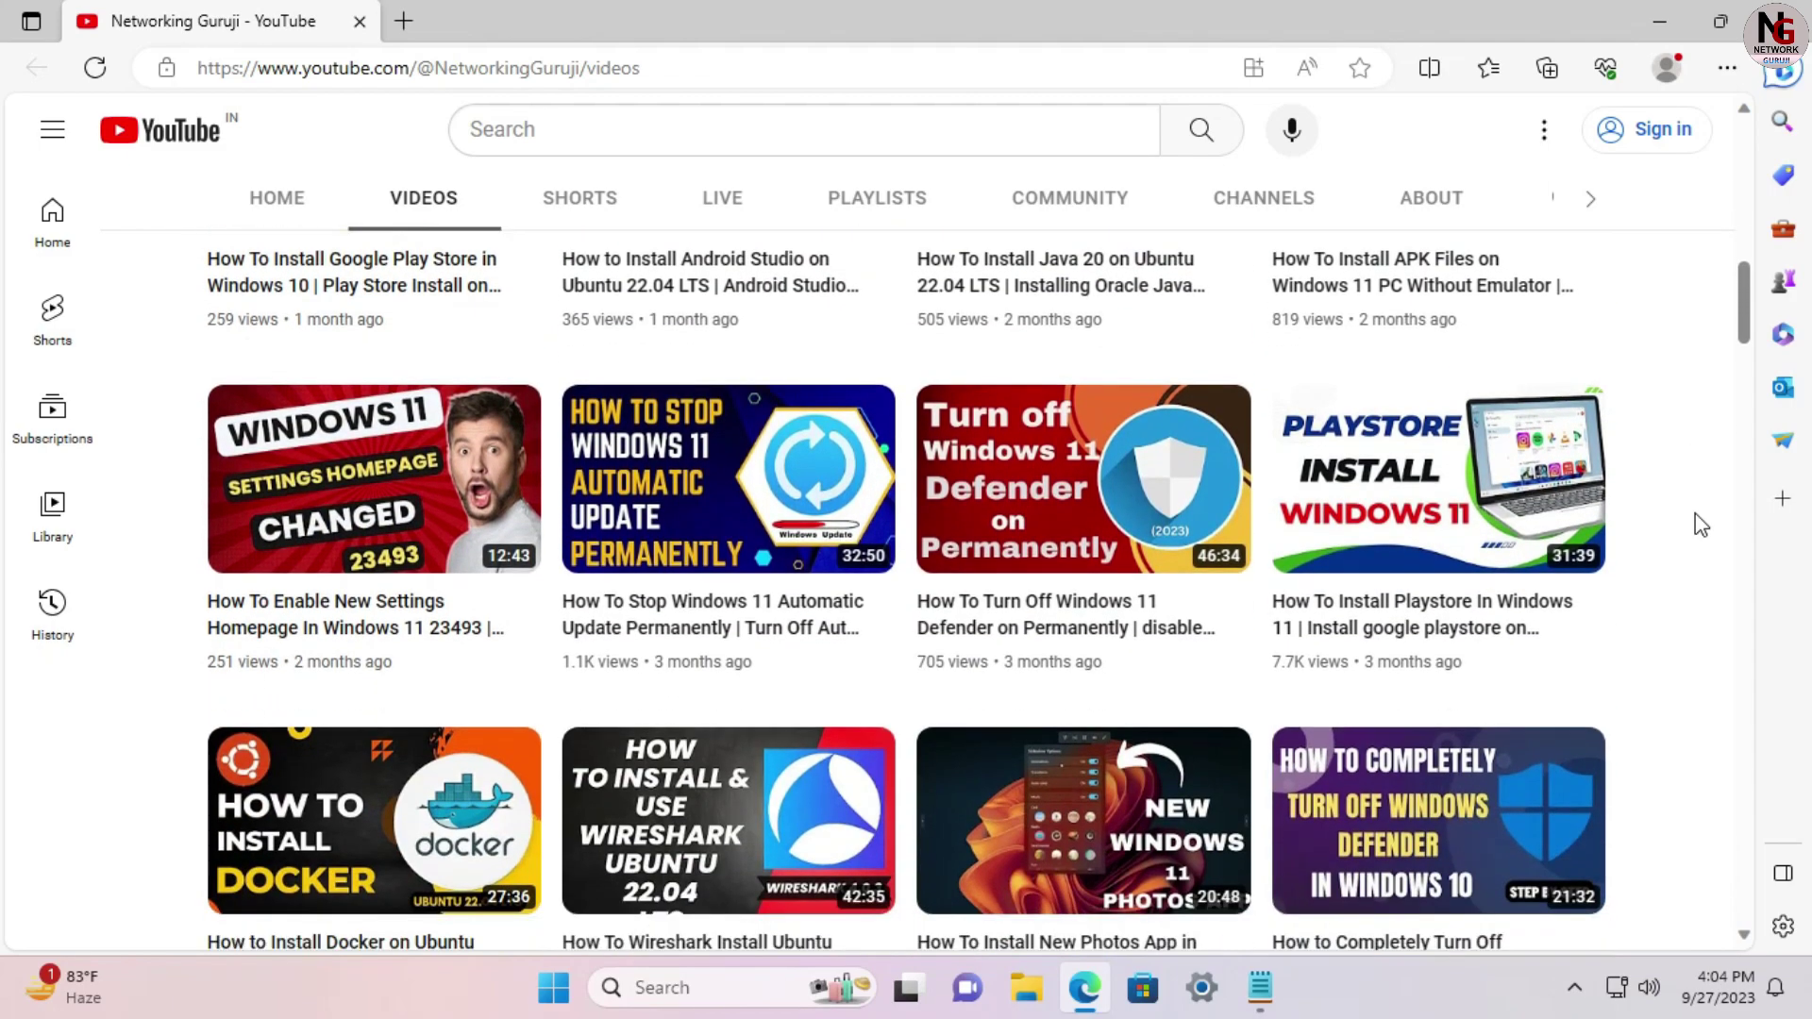
scroll(1697, 521, "down", 9)
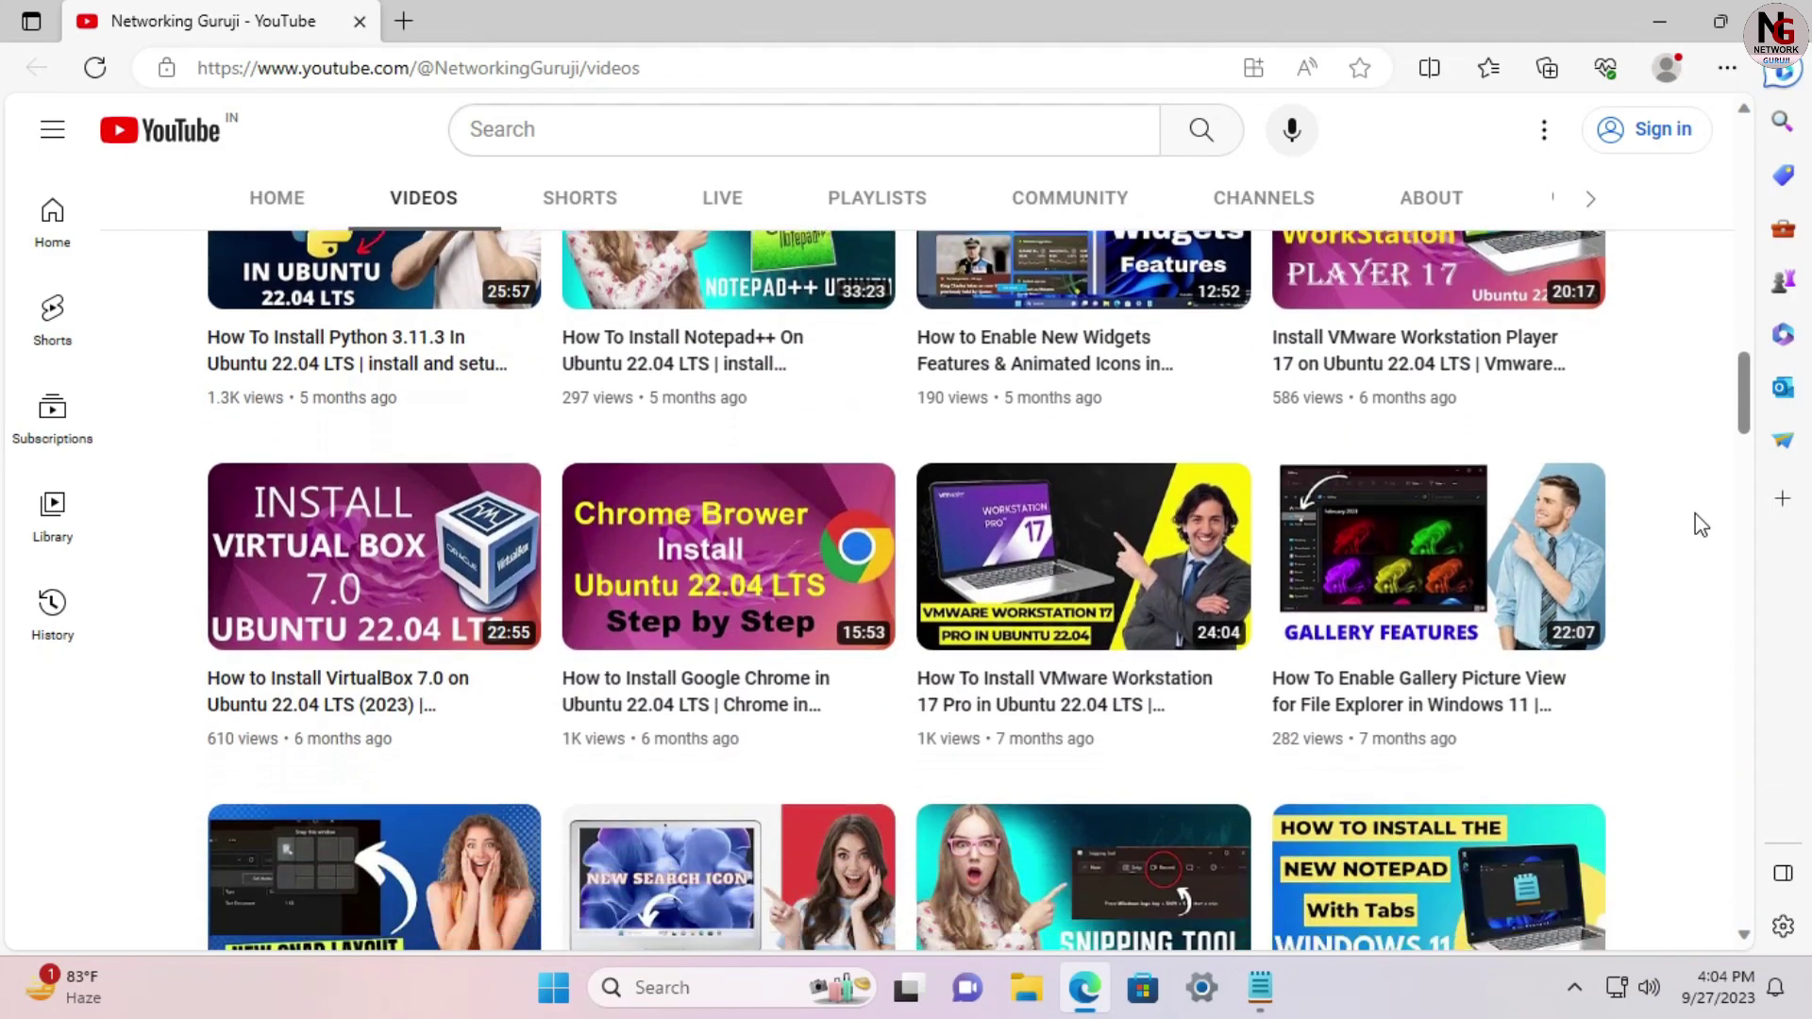
scroll(1695, 524, "down", 13)
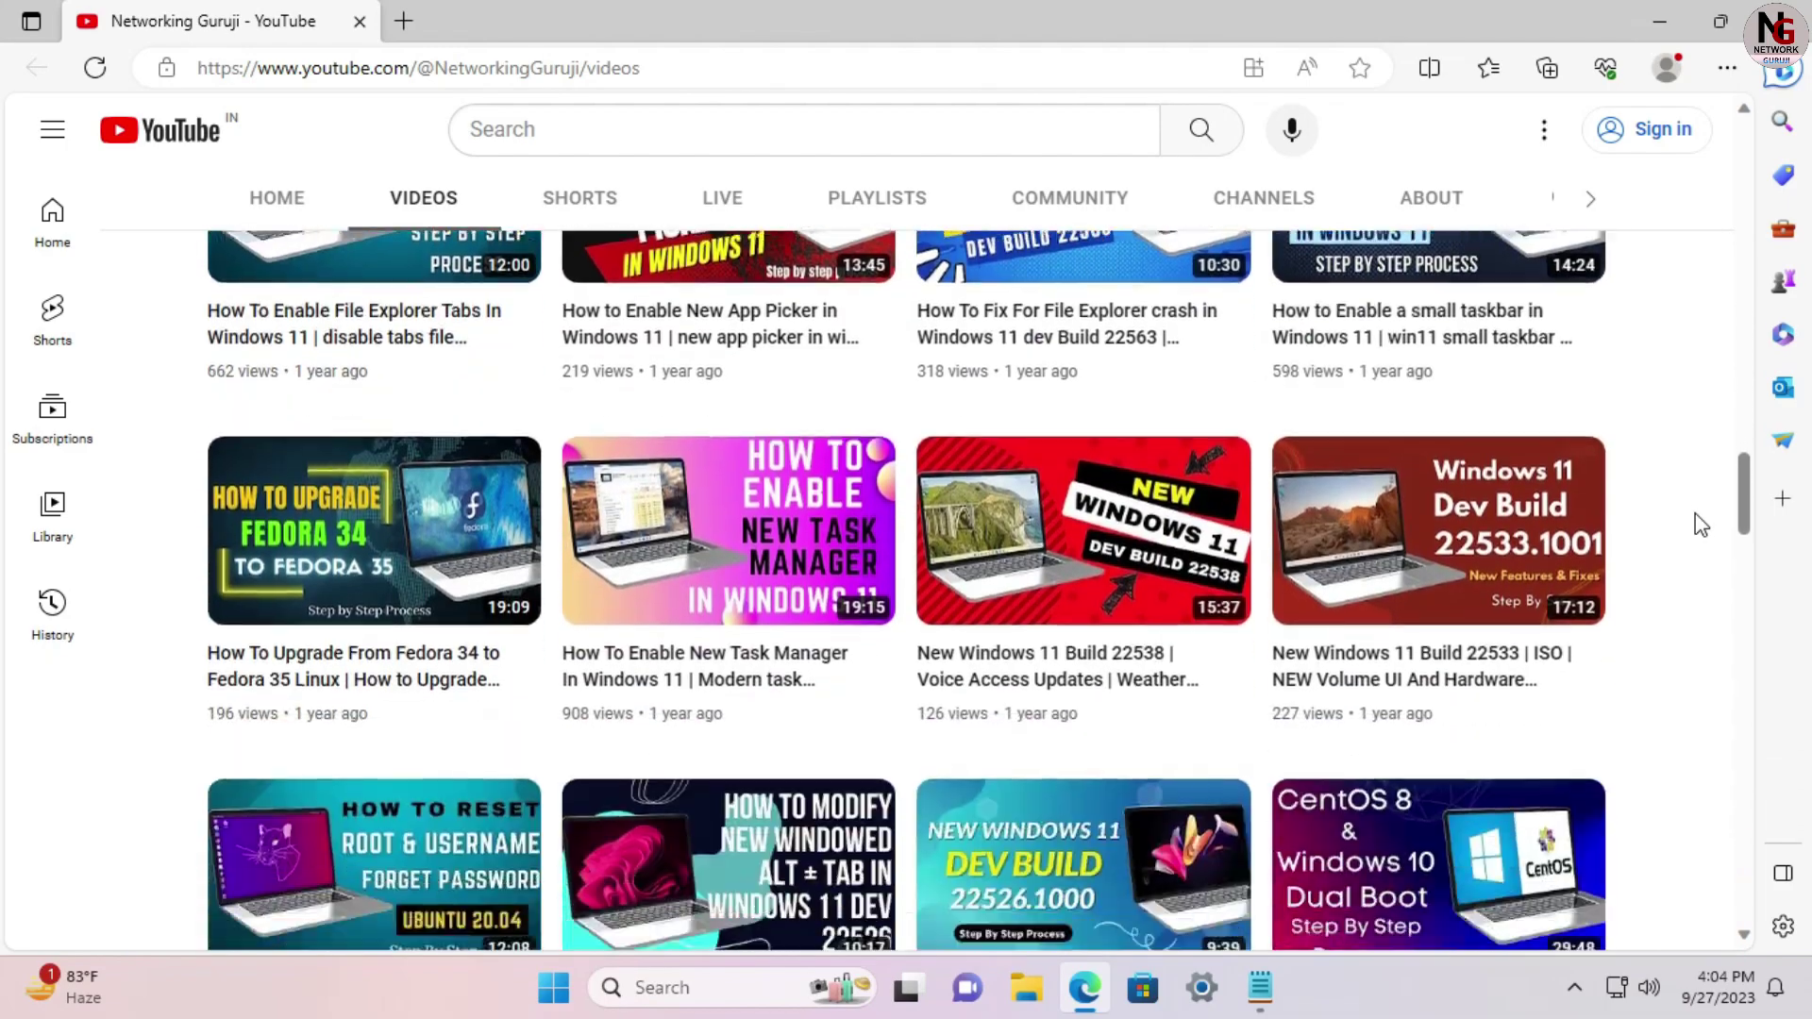
scroll(1699, 521, "down", 8)
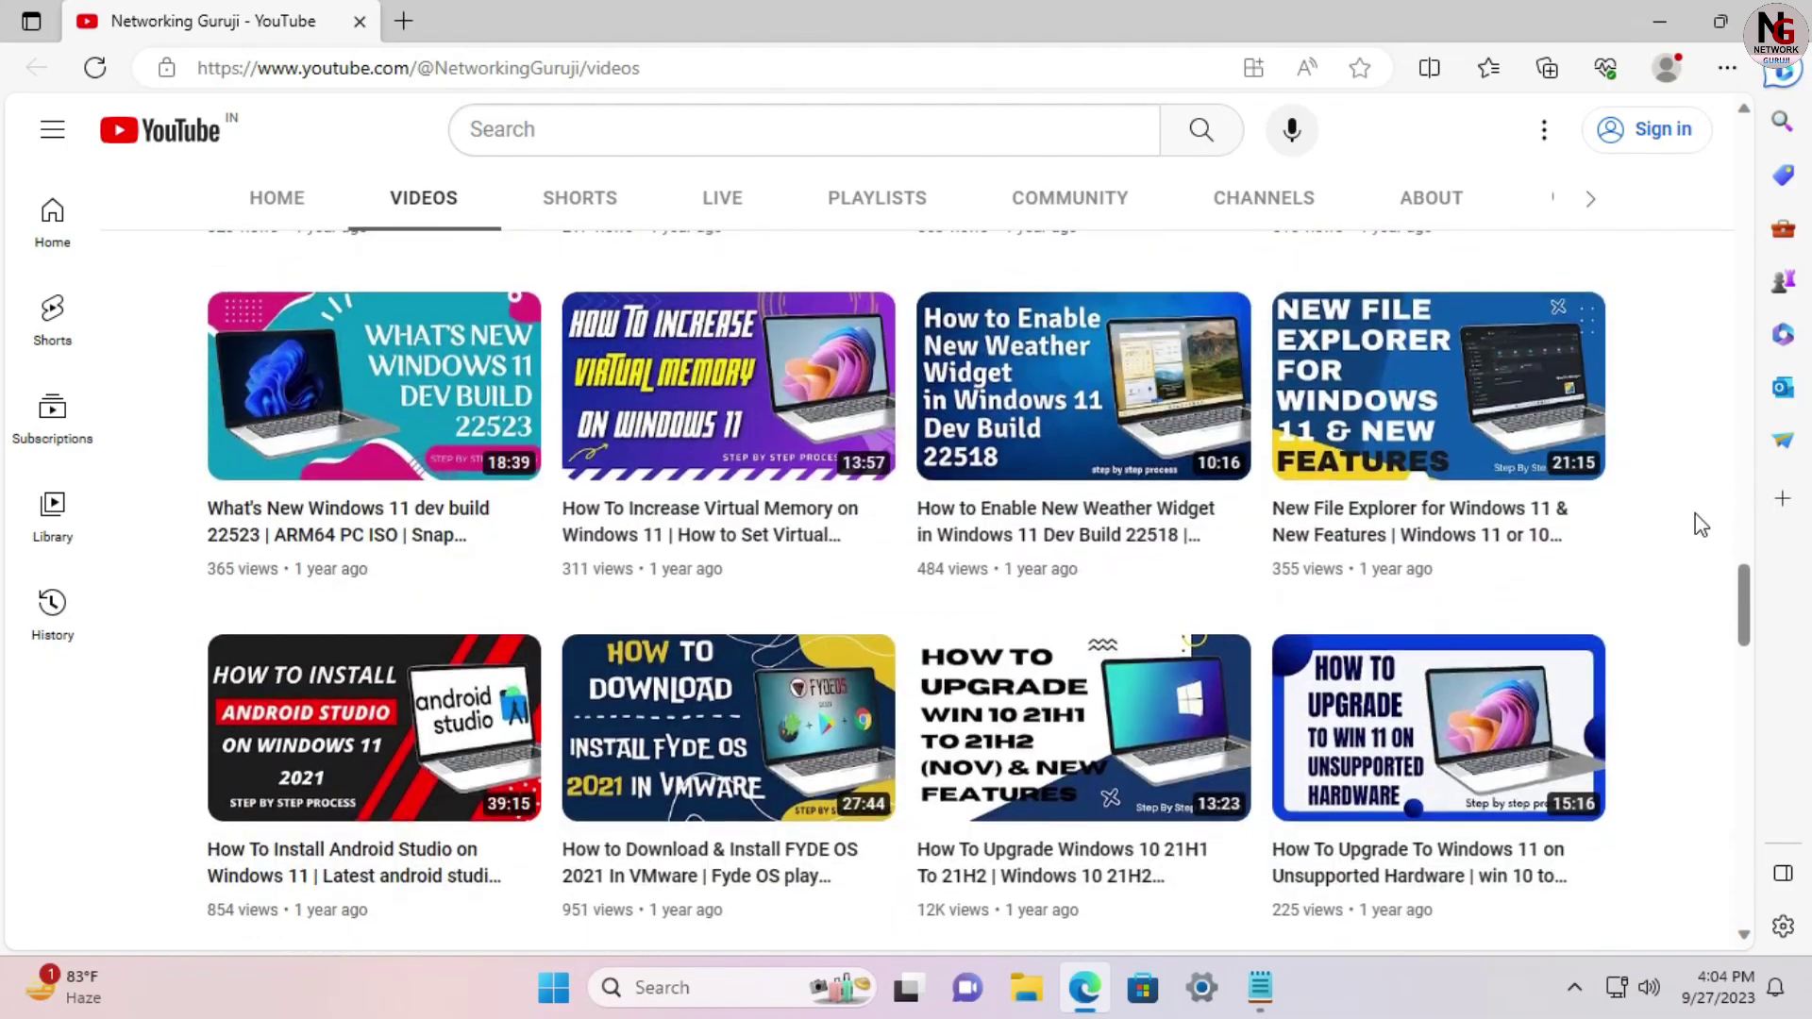
scroll(1701, 524, "up", 9)
scroll(1710, 530, "up", 20)
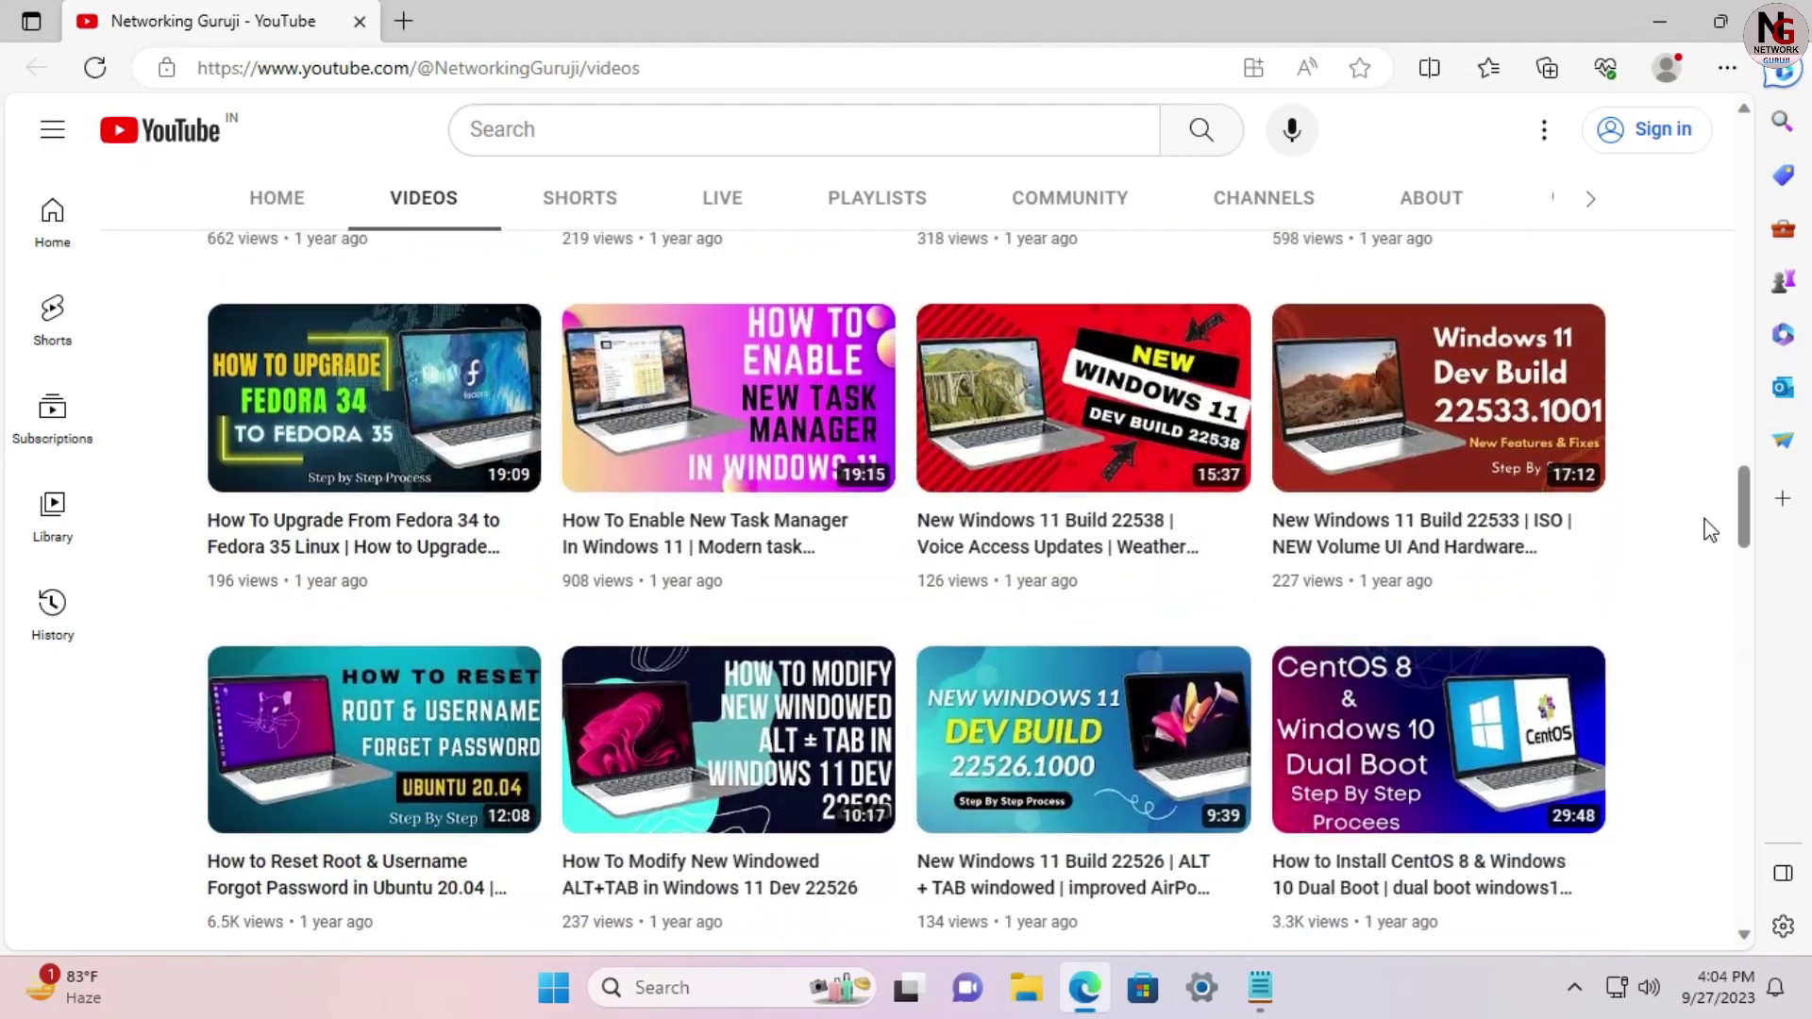
scroll(1709, 524, "up", 12)
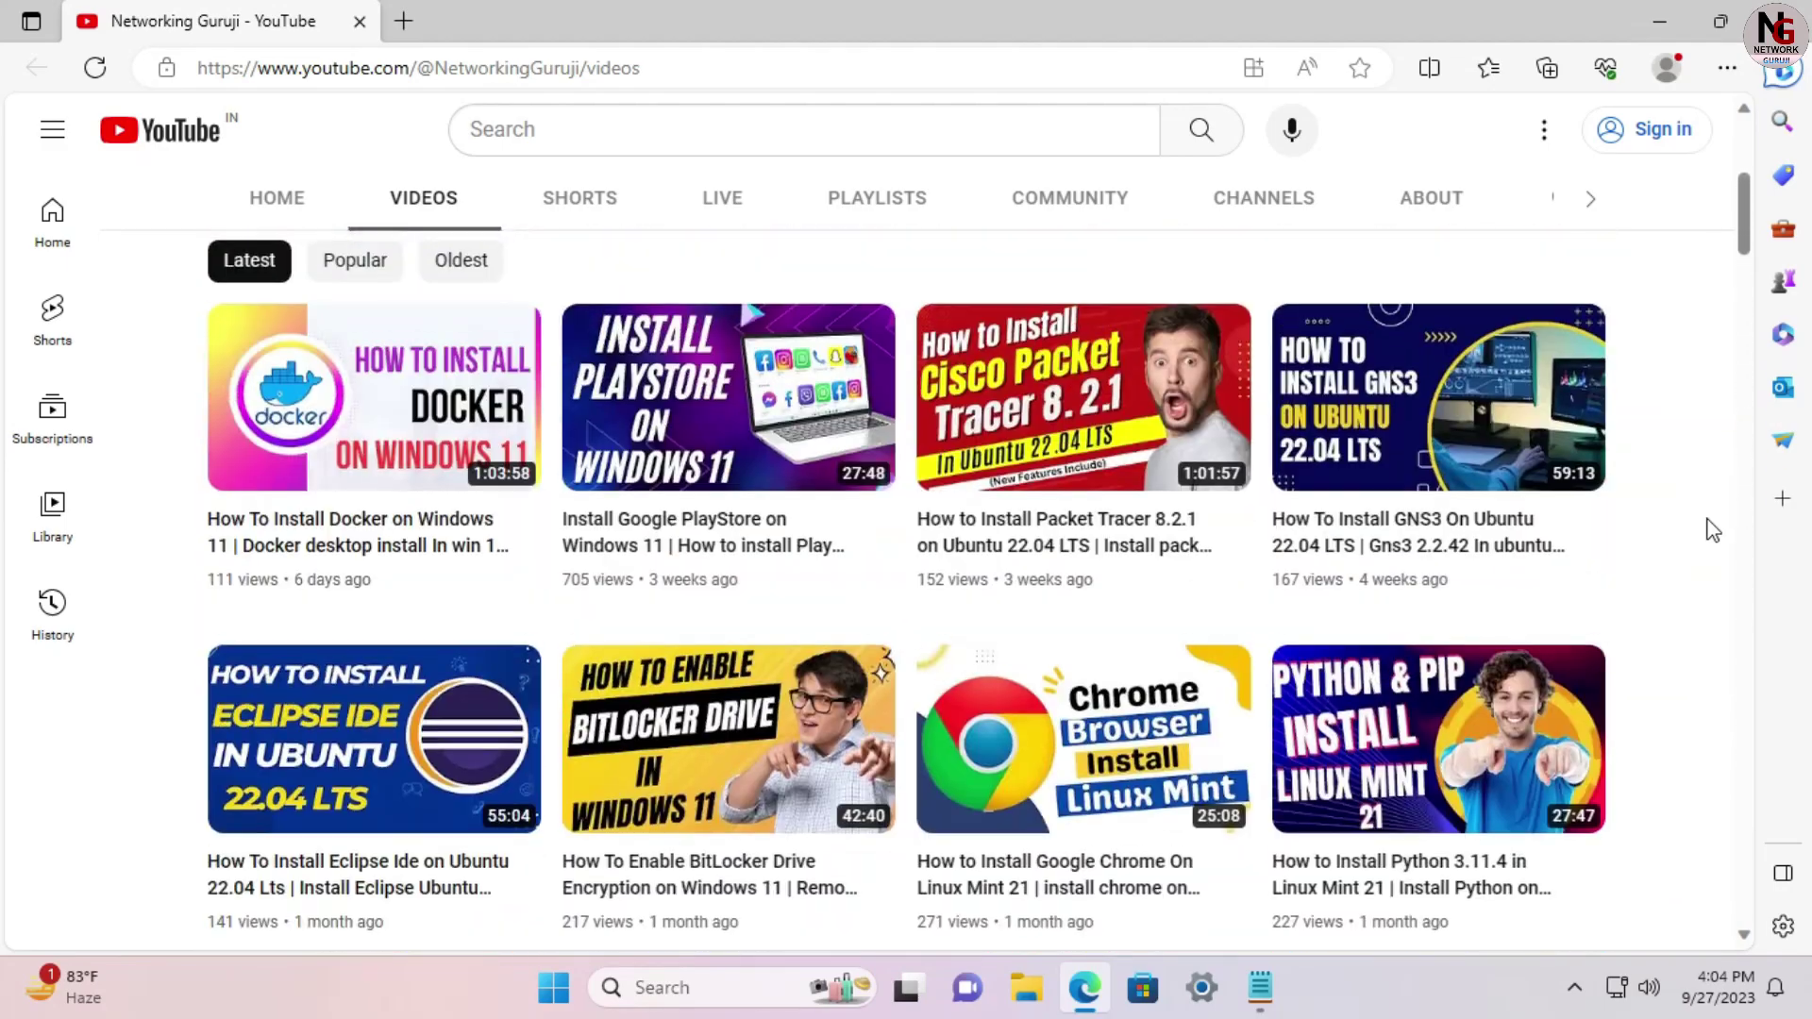
left_click(1660, 20)
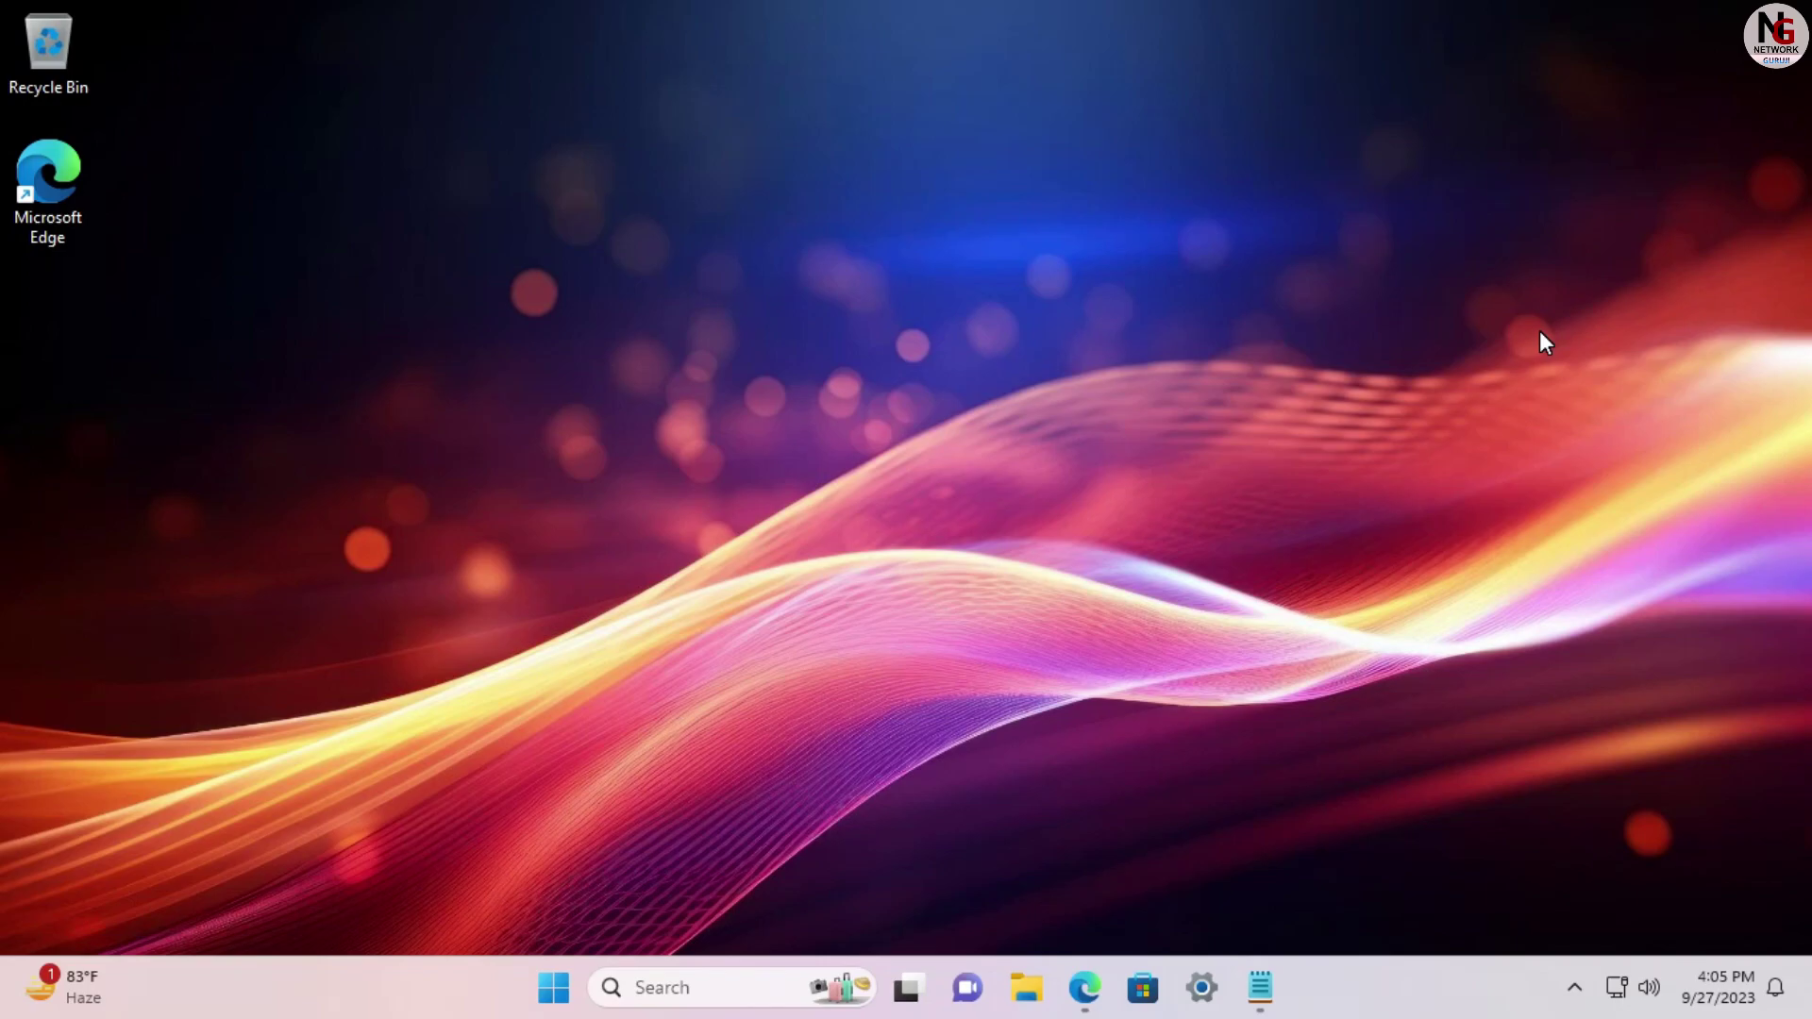
Switch to Notepad, read the loopback address and loopback adapter notes with the window made taller, and minimize it
left_click(1260, 988)
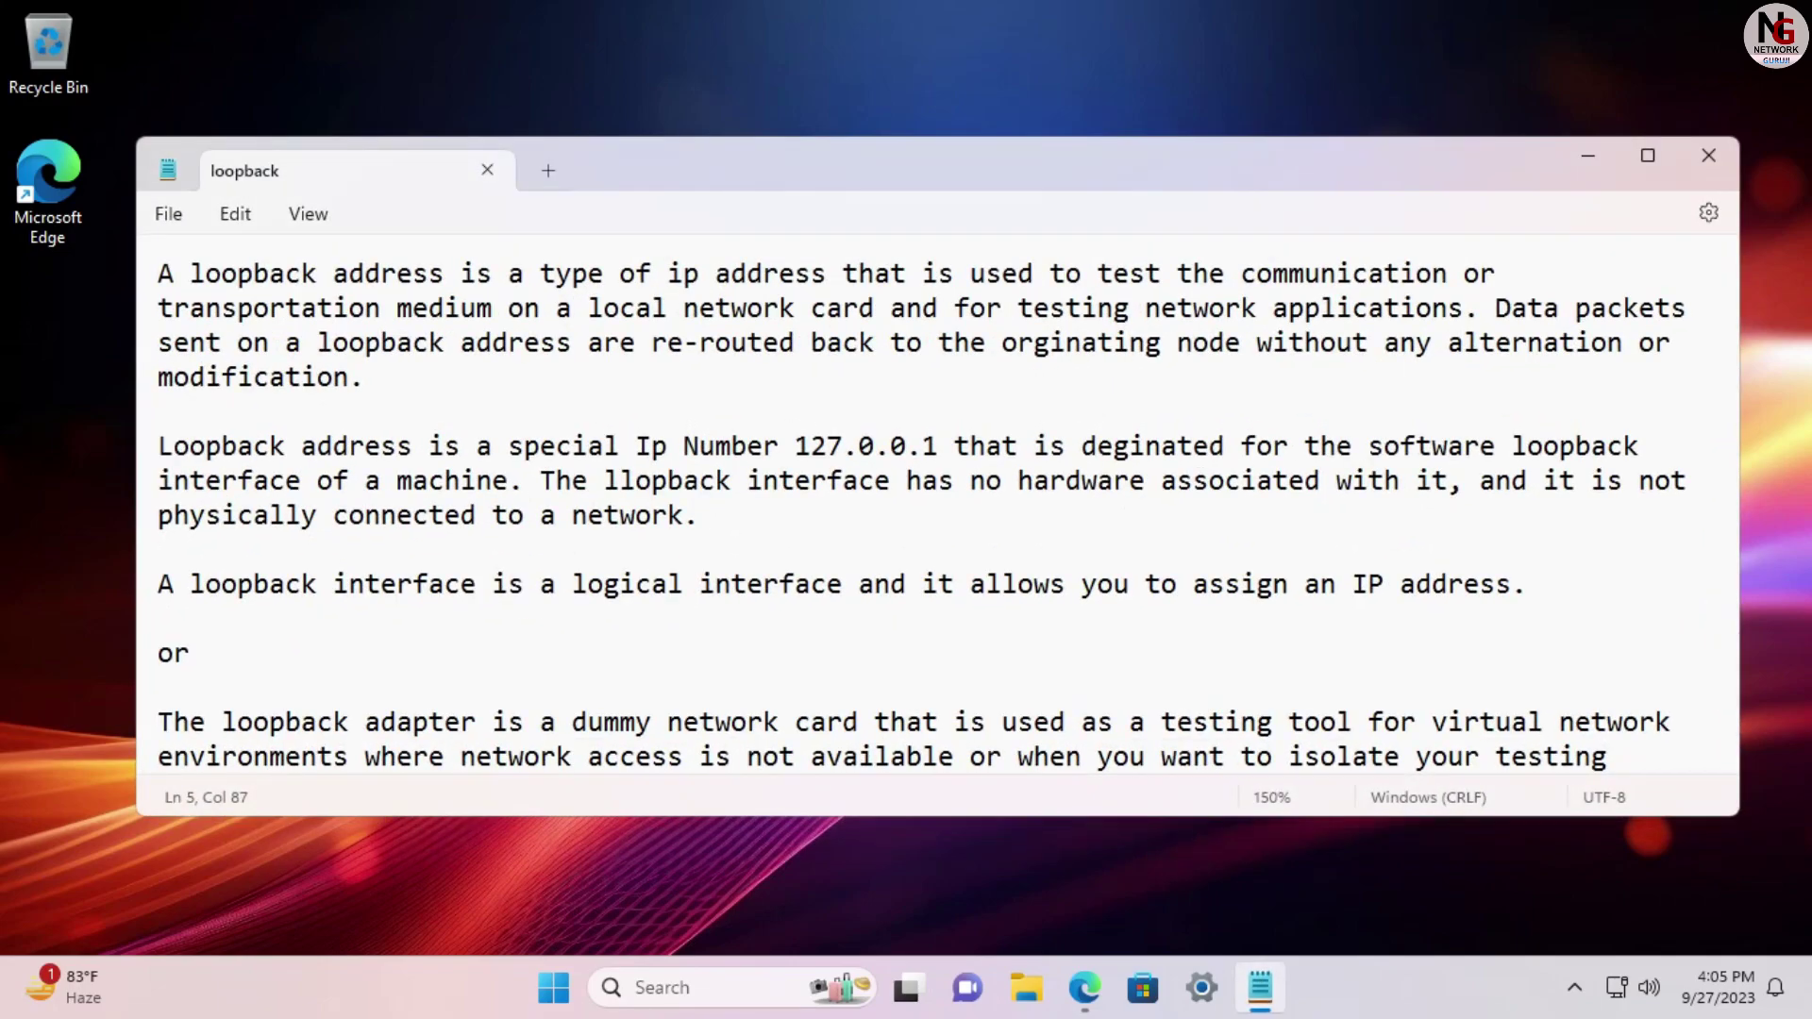
left_click_drag(174, 447, 524, 481)
left_click(158, 549)
left_click_drag(175, 584, 1527, 584)
left_click(159, 688)
scroll(934, 500, "down", 1)
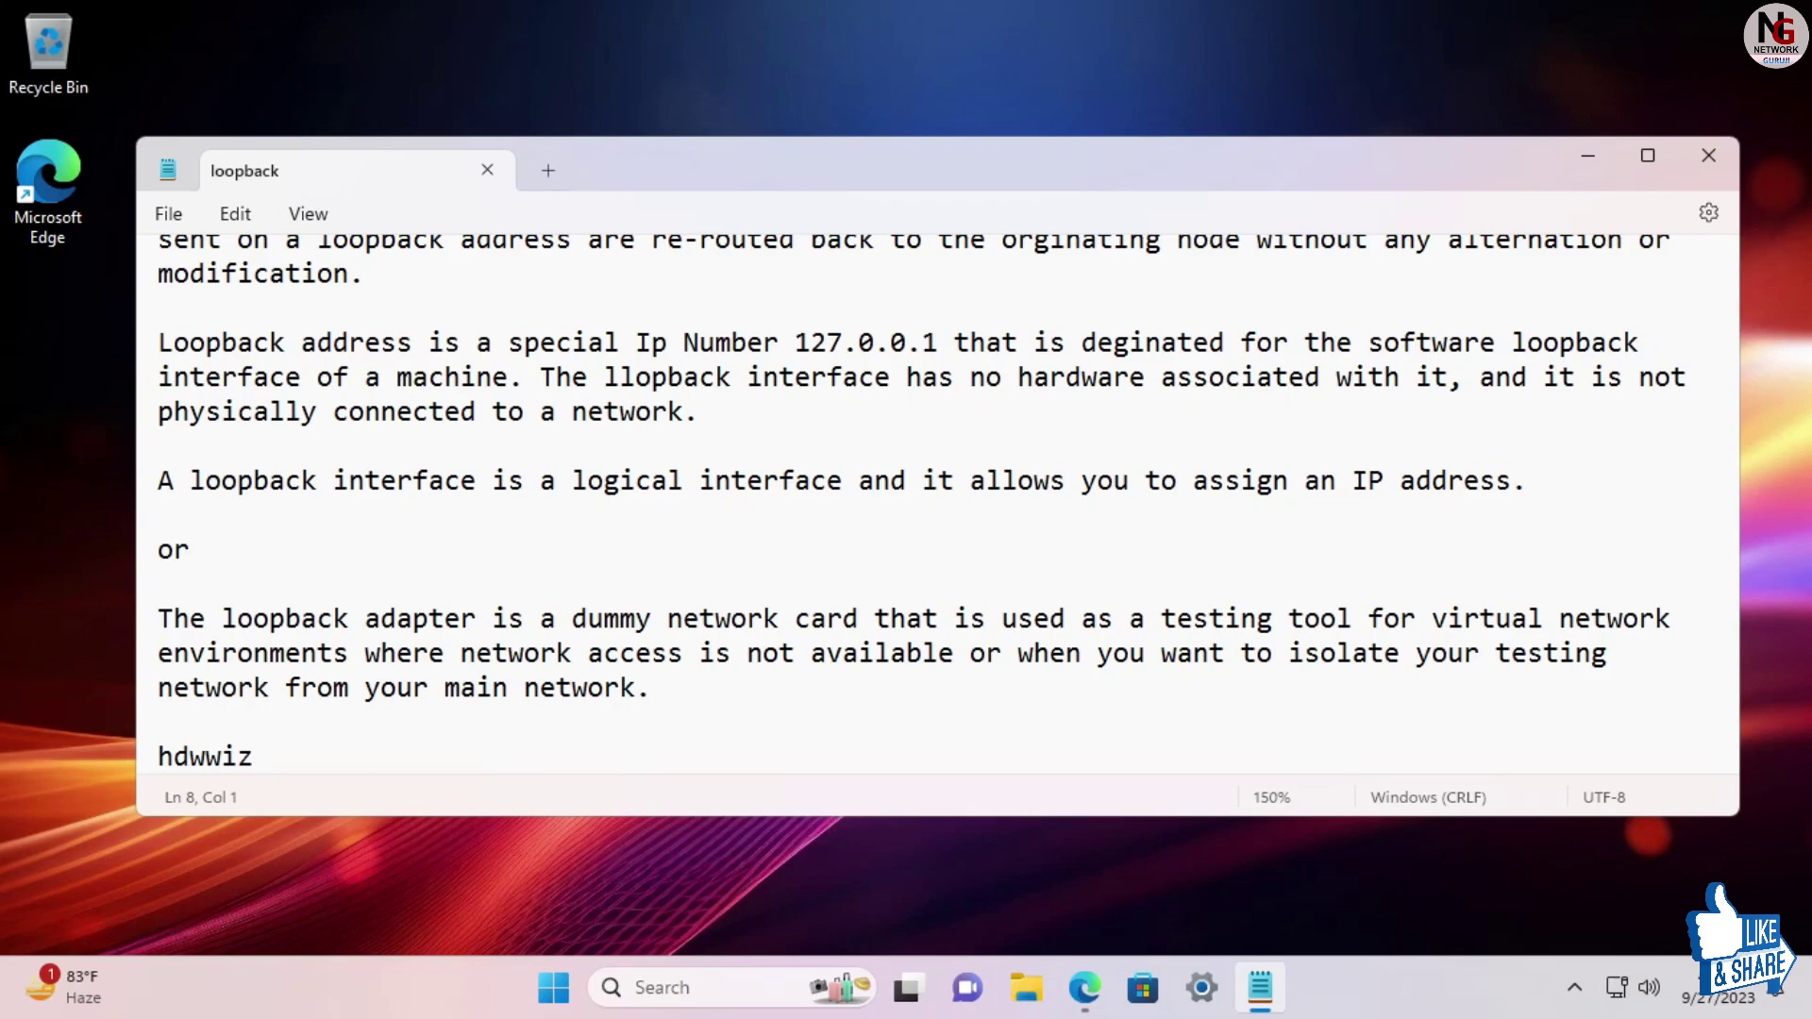
scroll(935, 500, "up", 1)
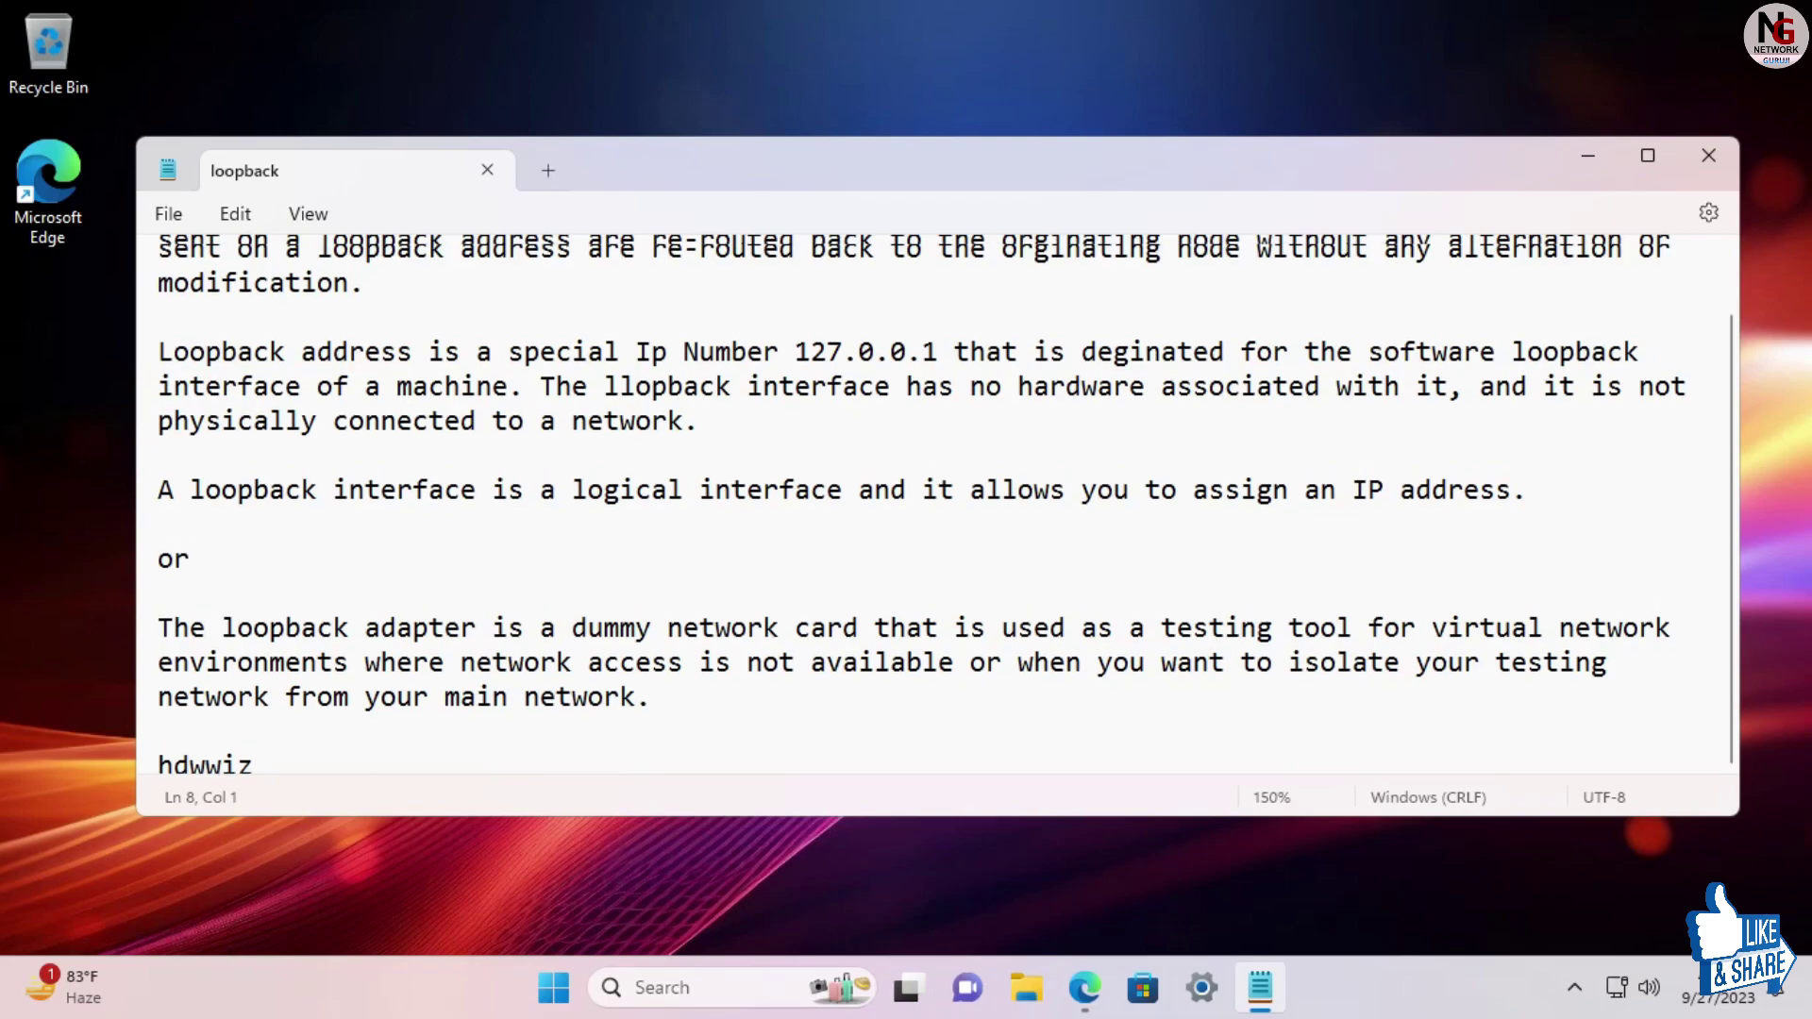
scroll(944, 500, "up", 1)
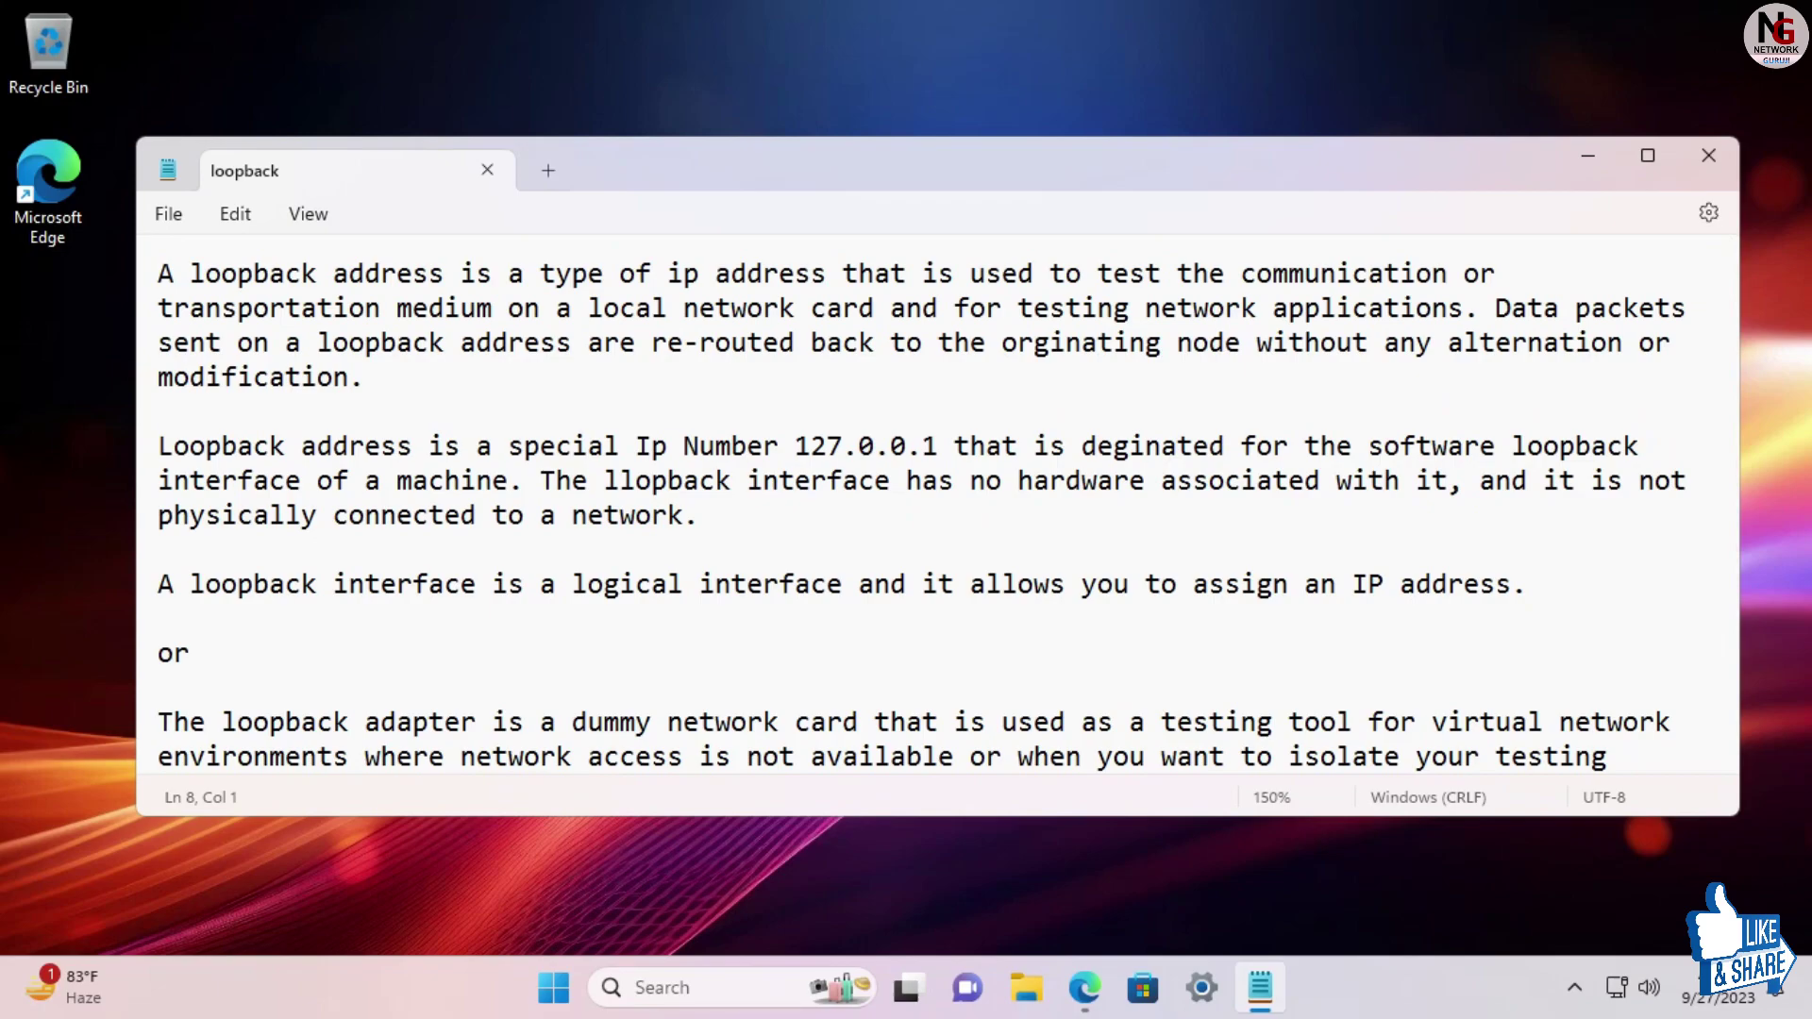
left_click_drag(797, 818, 803, 887)
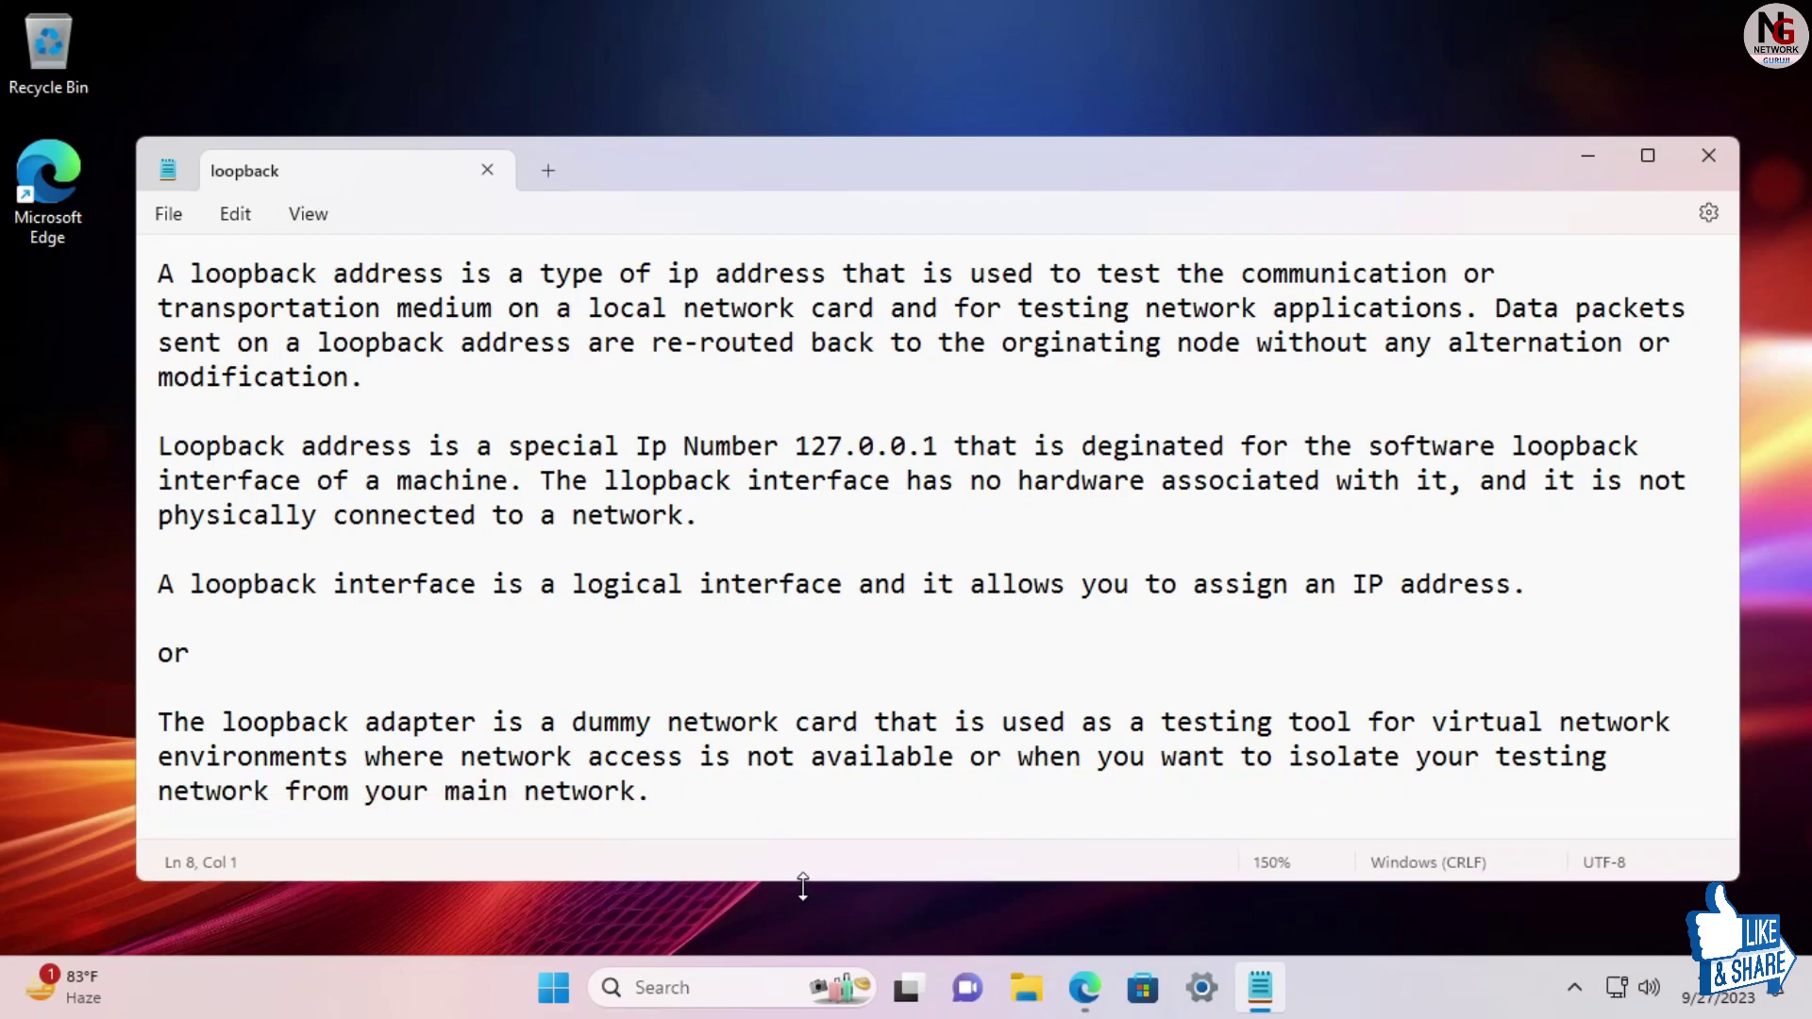
left_click(1586, 159)
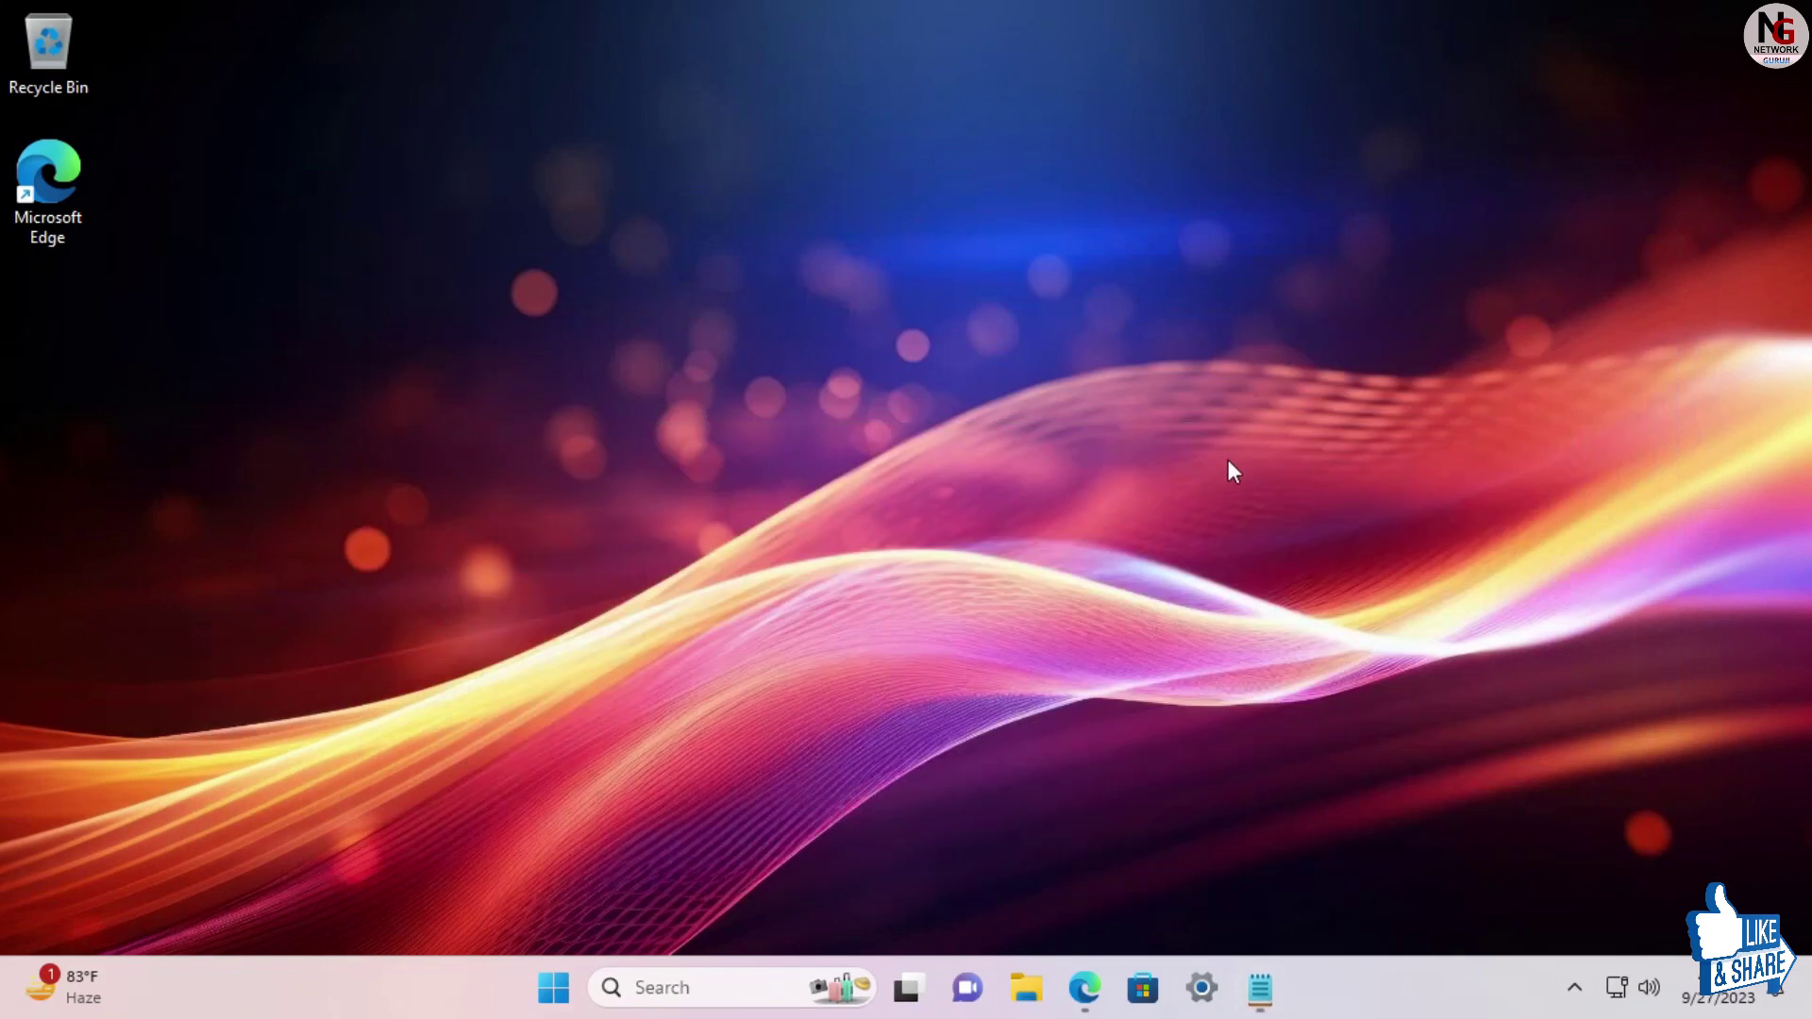
Open Device Manager and start adding legacy hardware to the computer
right_click(558, 996)
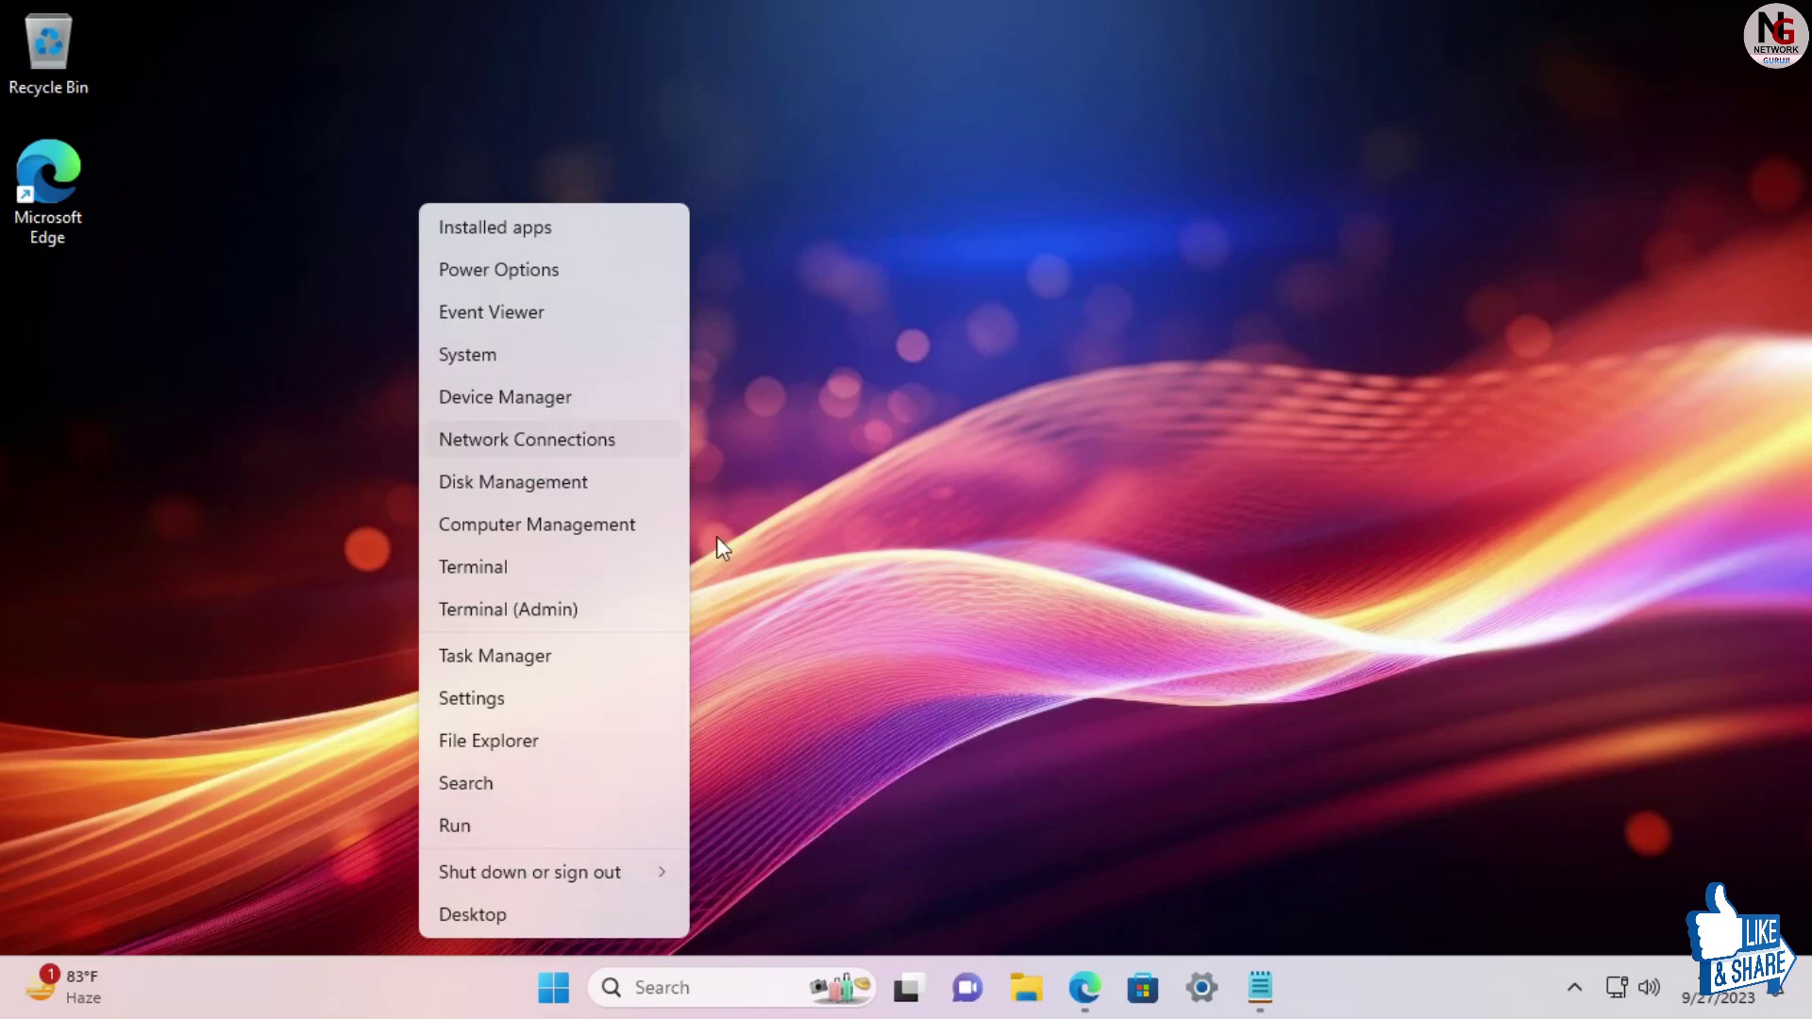
left_click(543, 393)
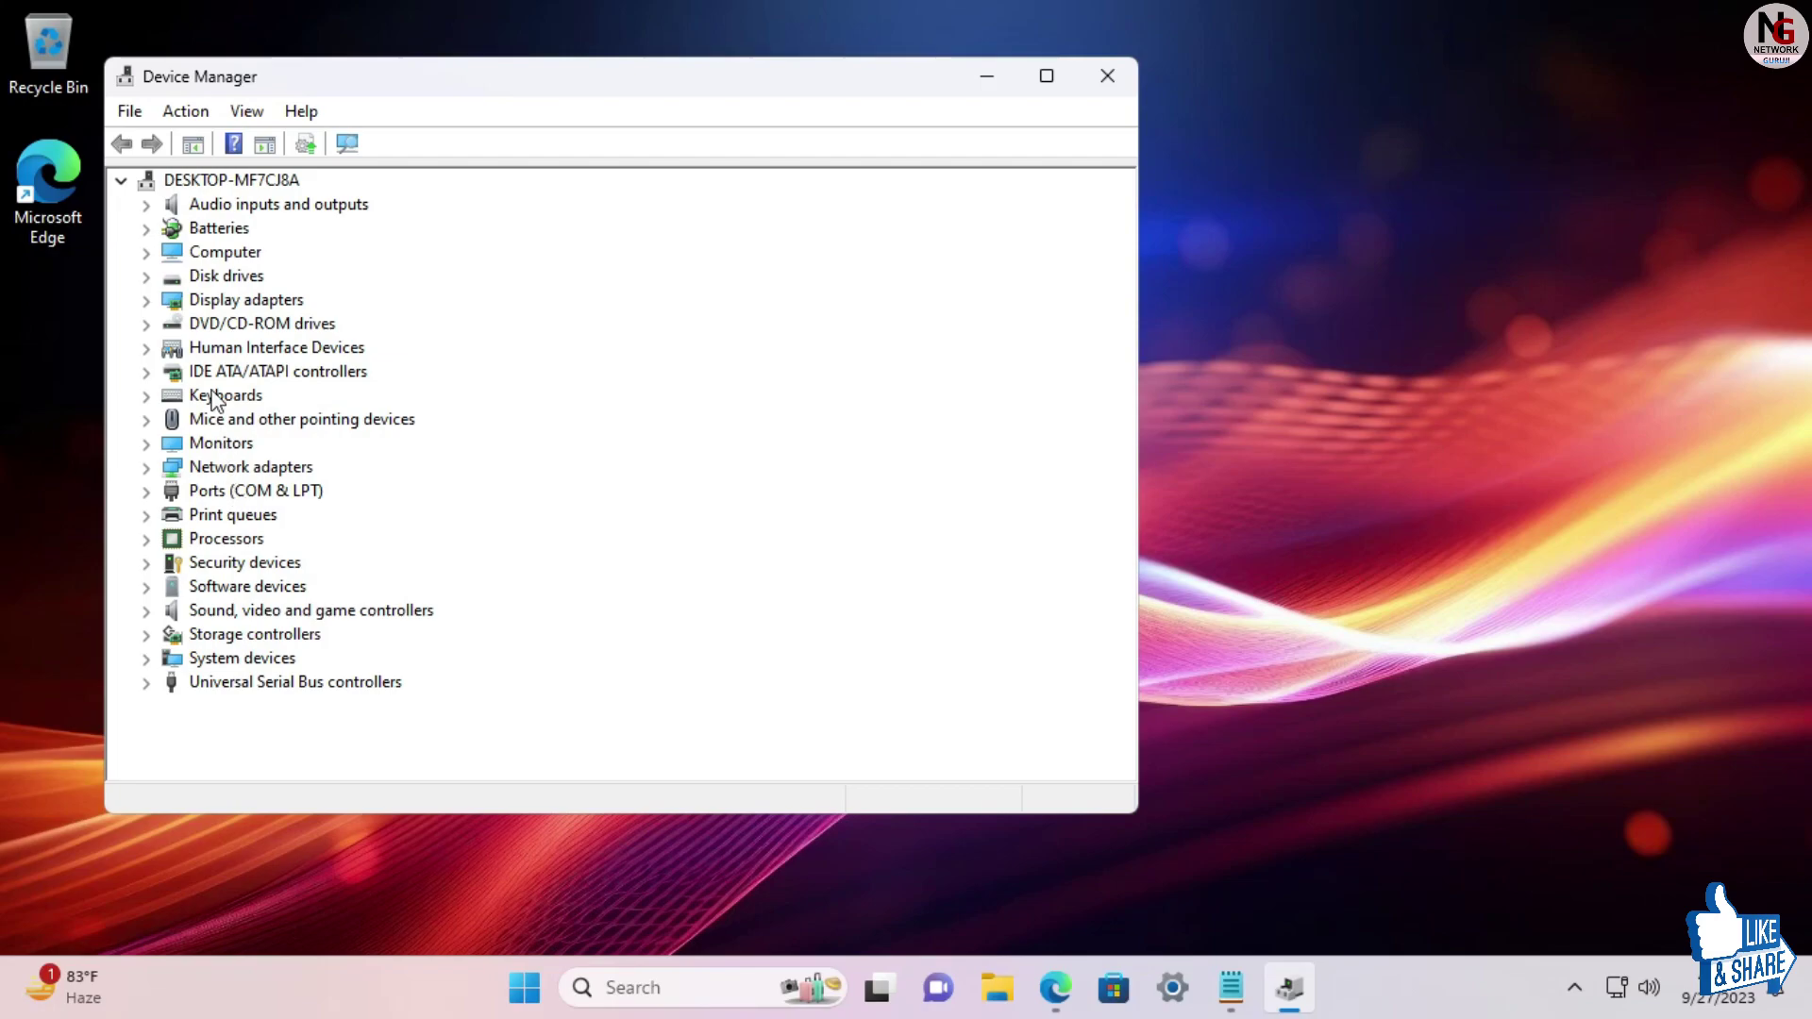
left_click(213, 121)
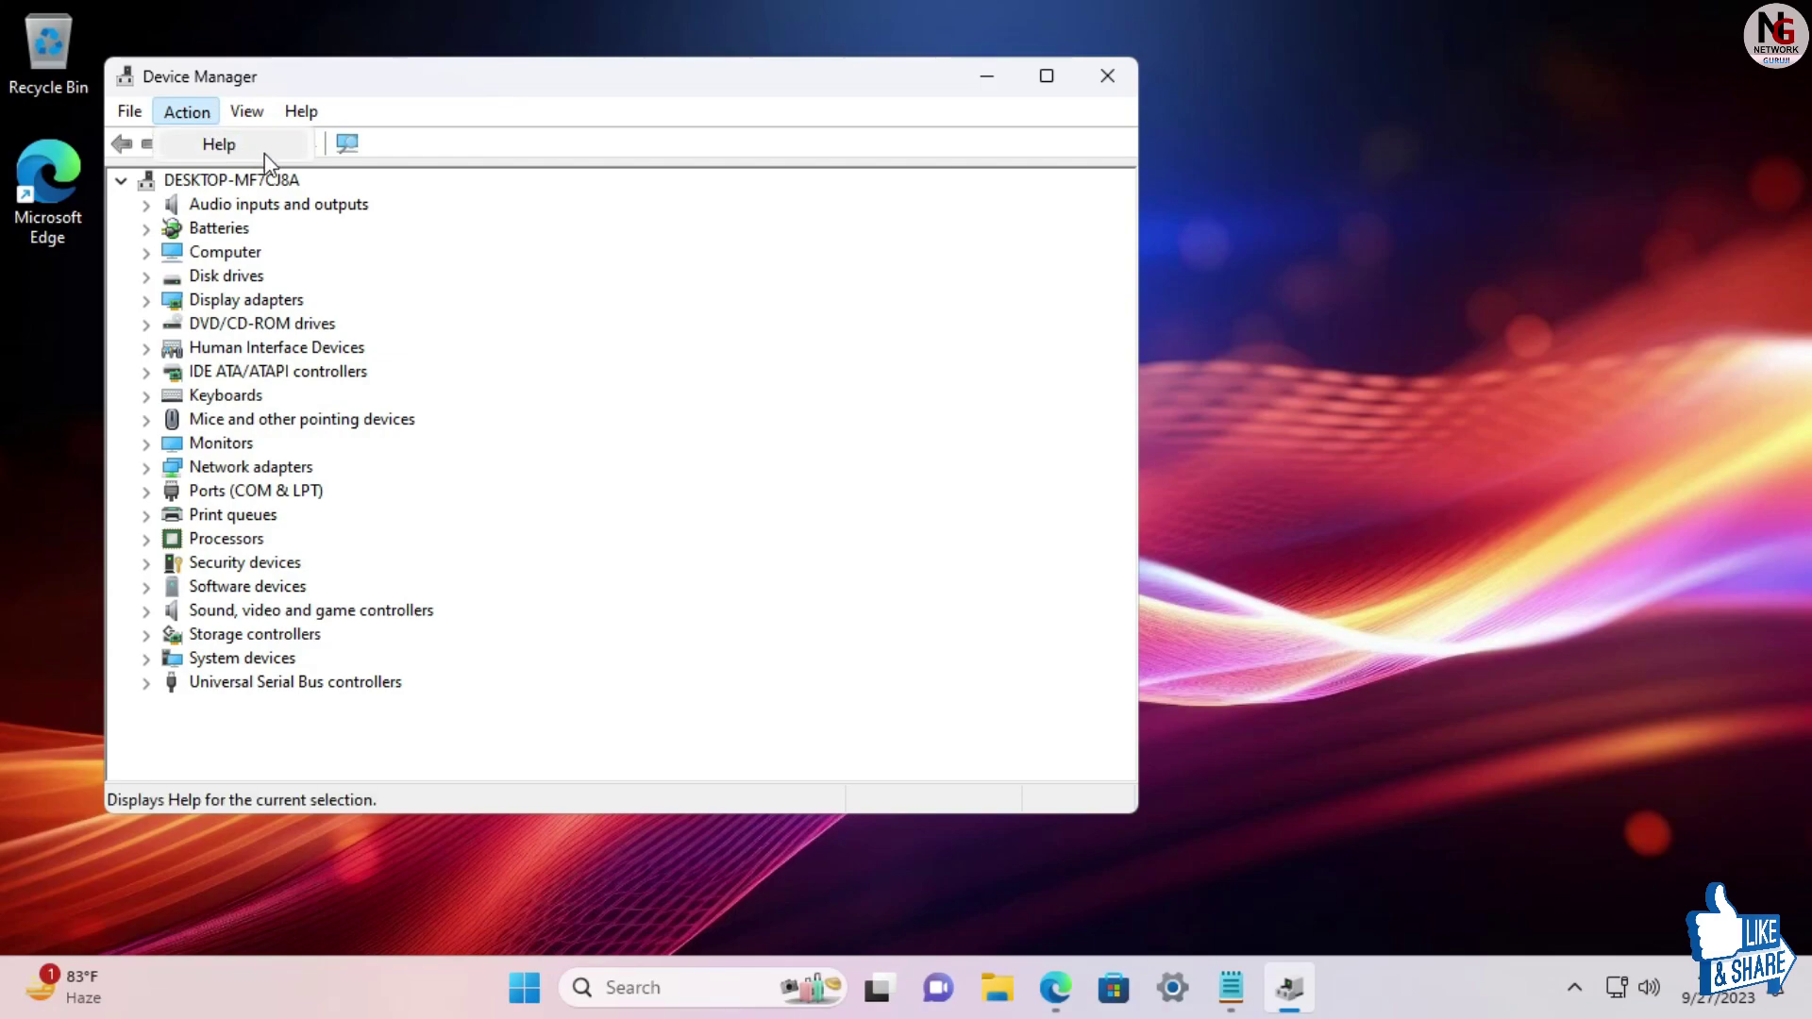
left_click(600, 242)
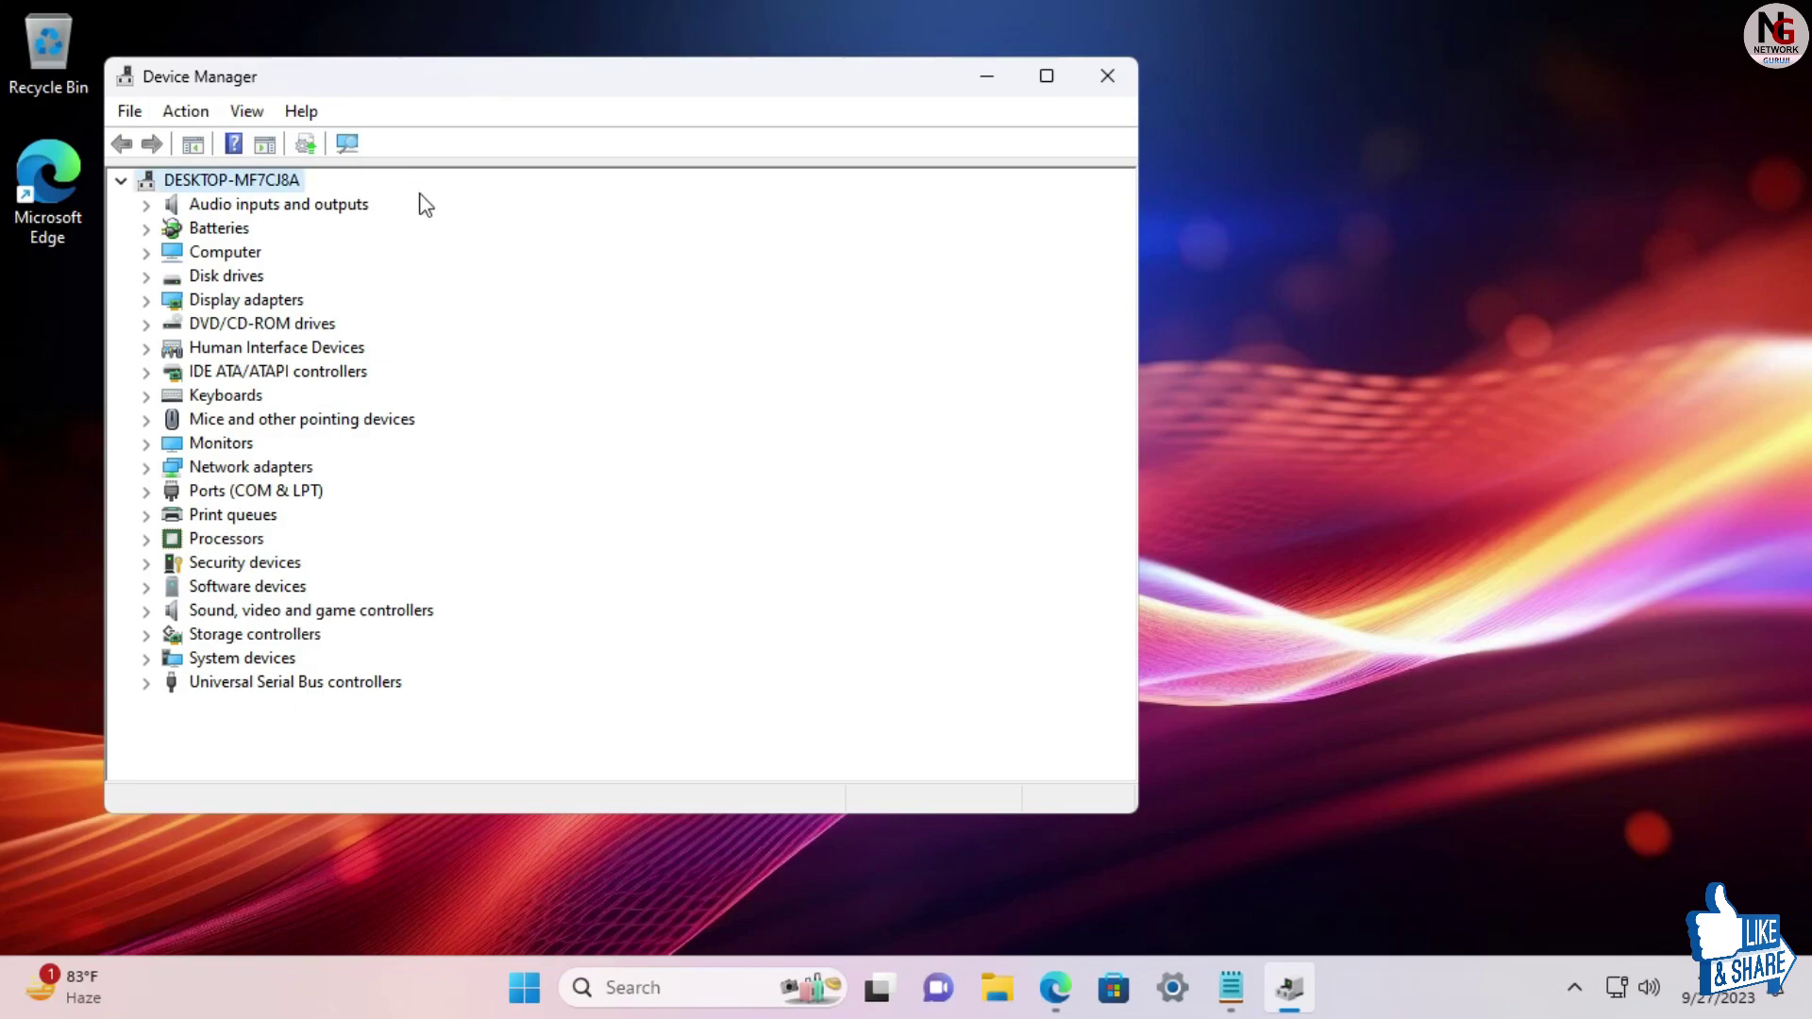
left_click(350, 147)
left_click(180, 118)
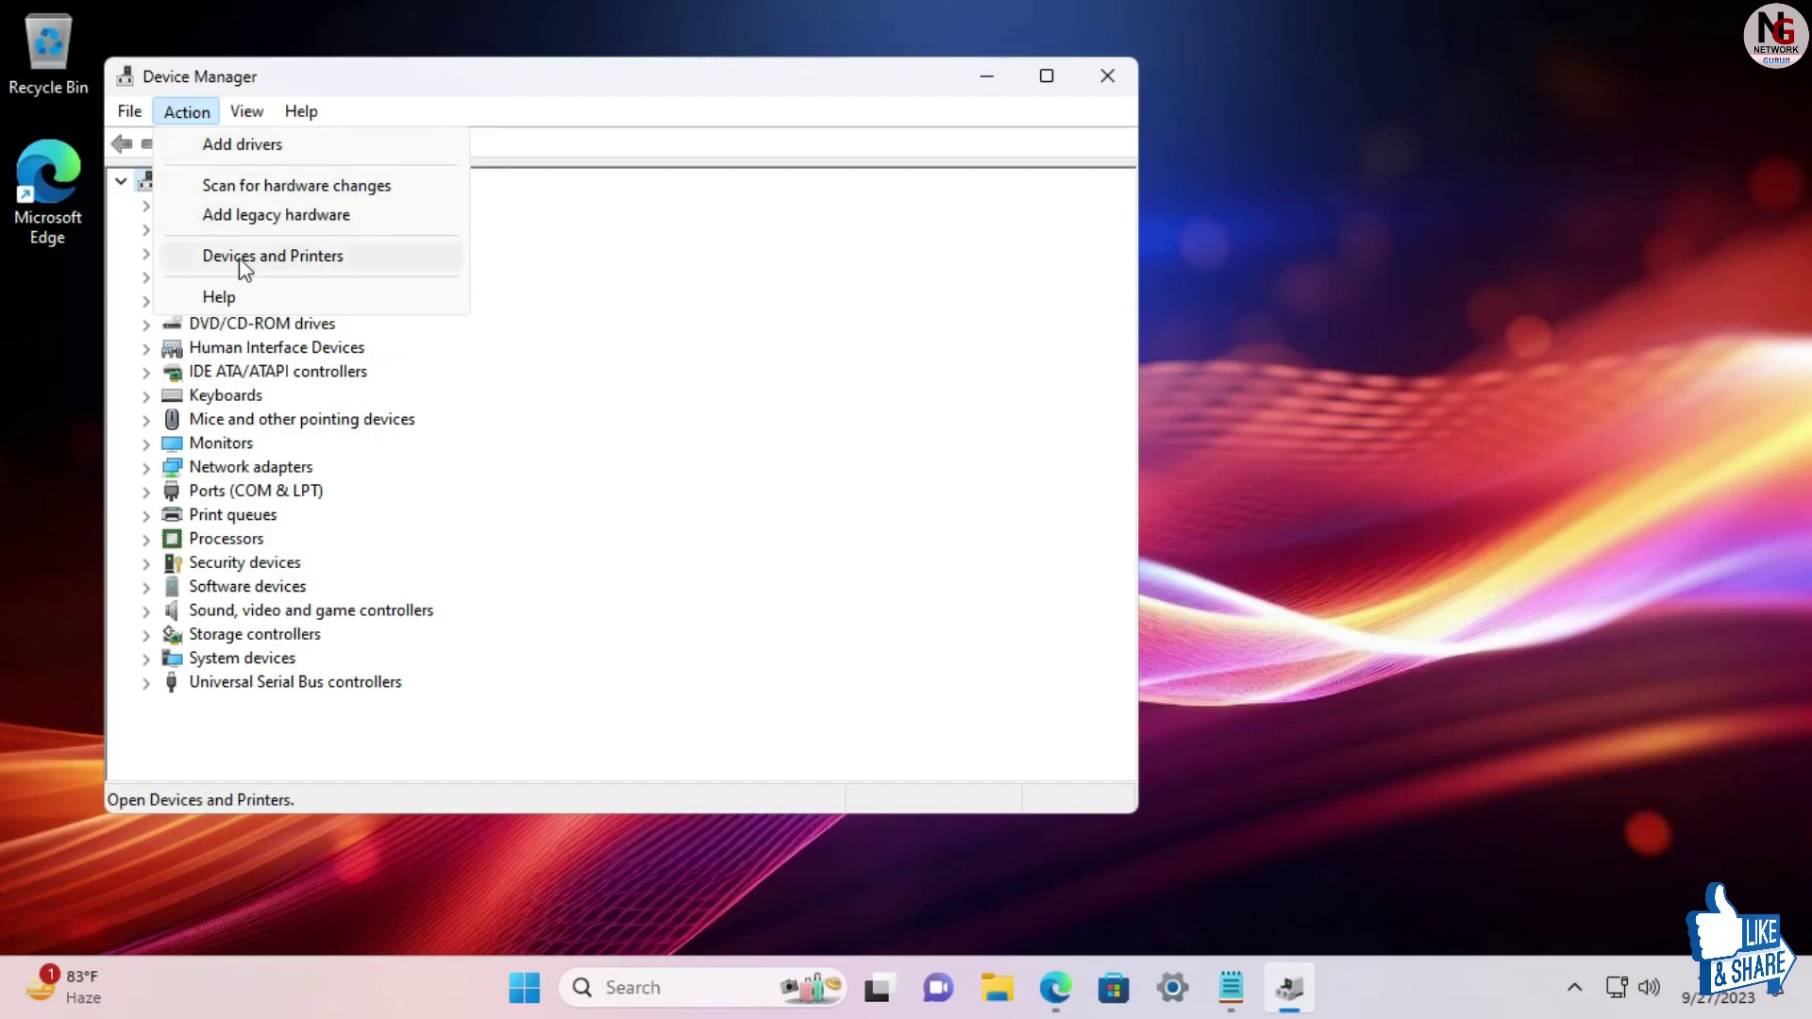
left_click(316, 251)
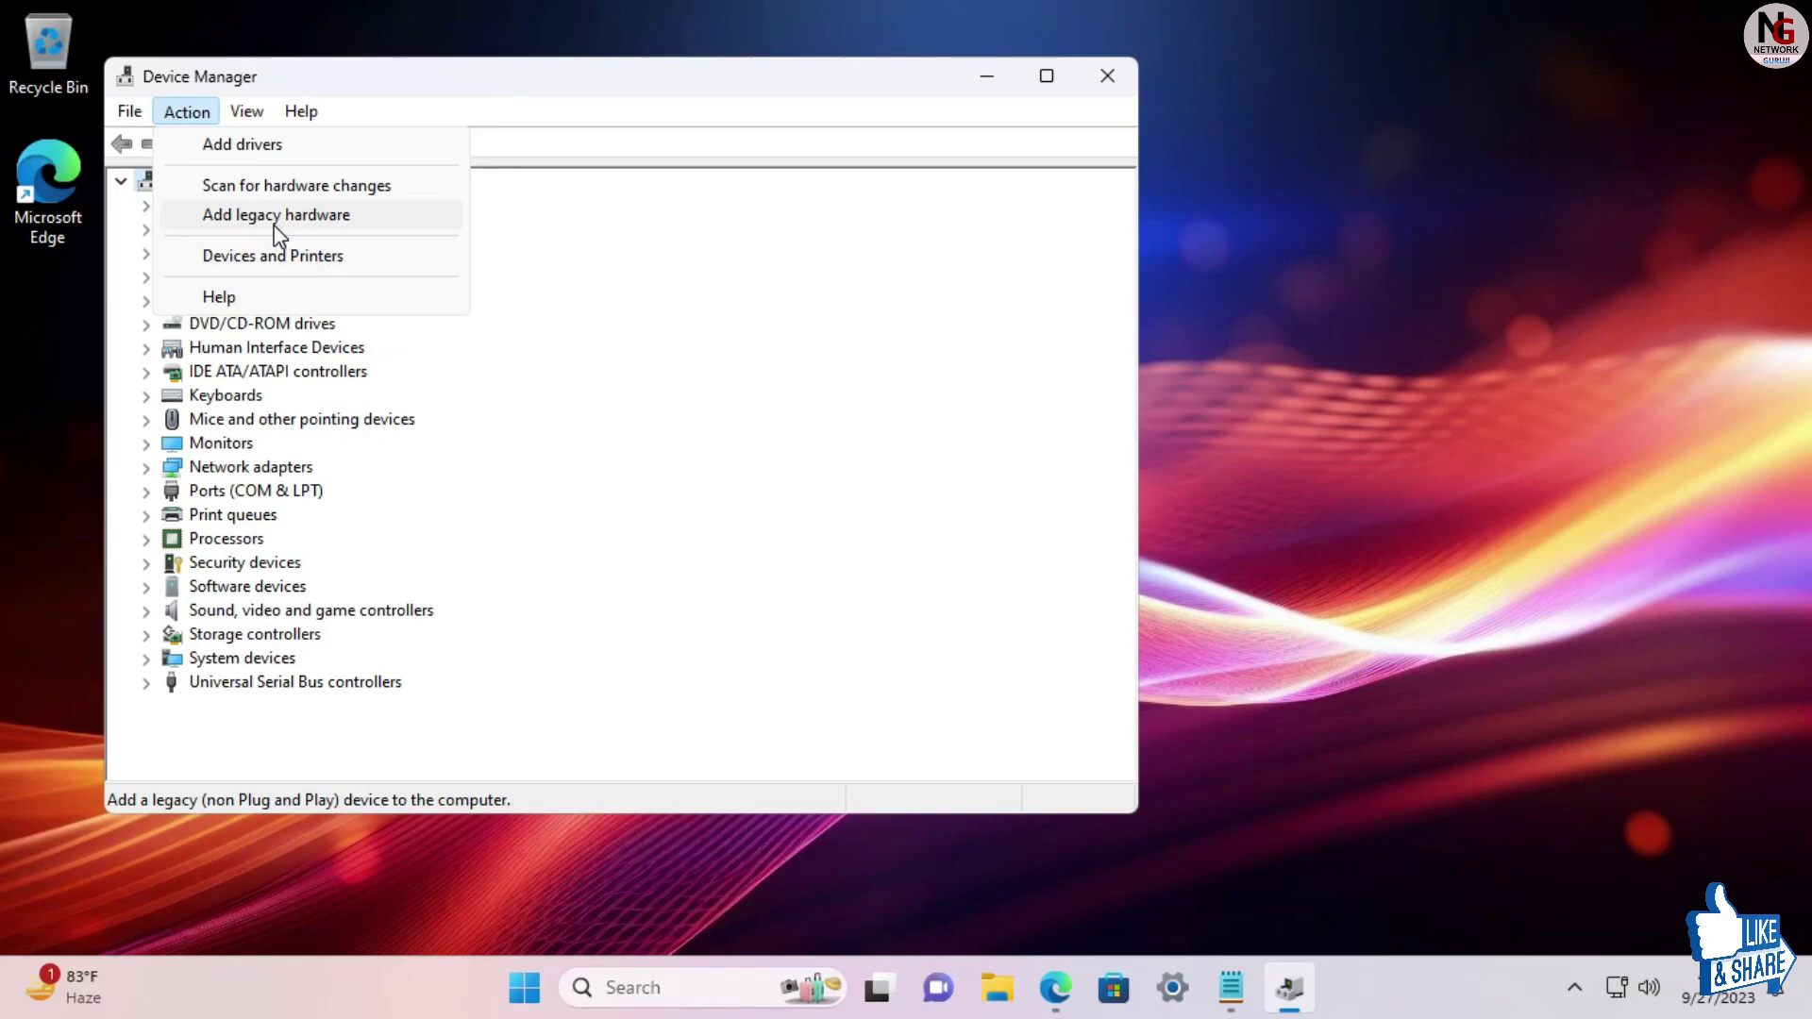
left_click(275, 226)
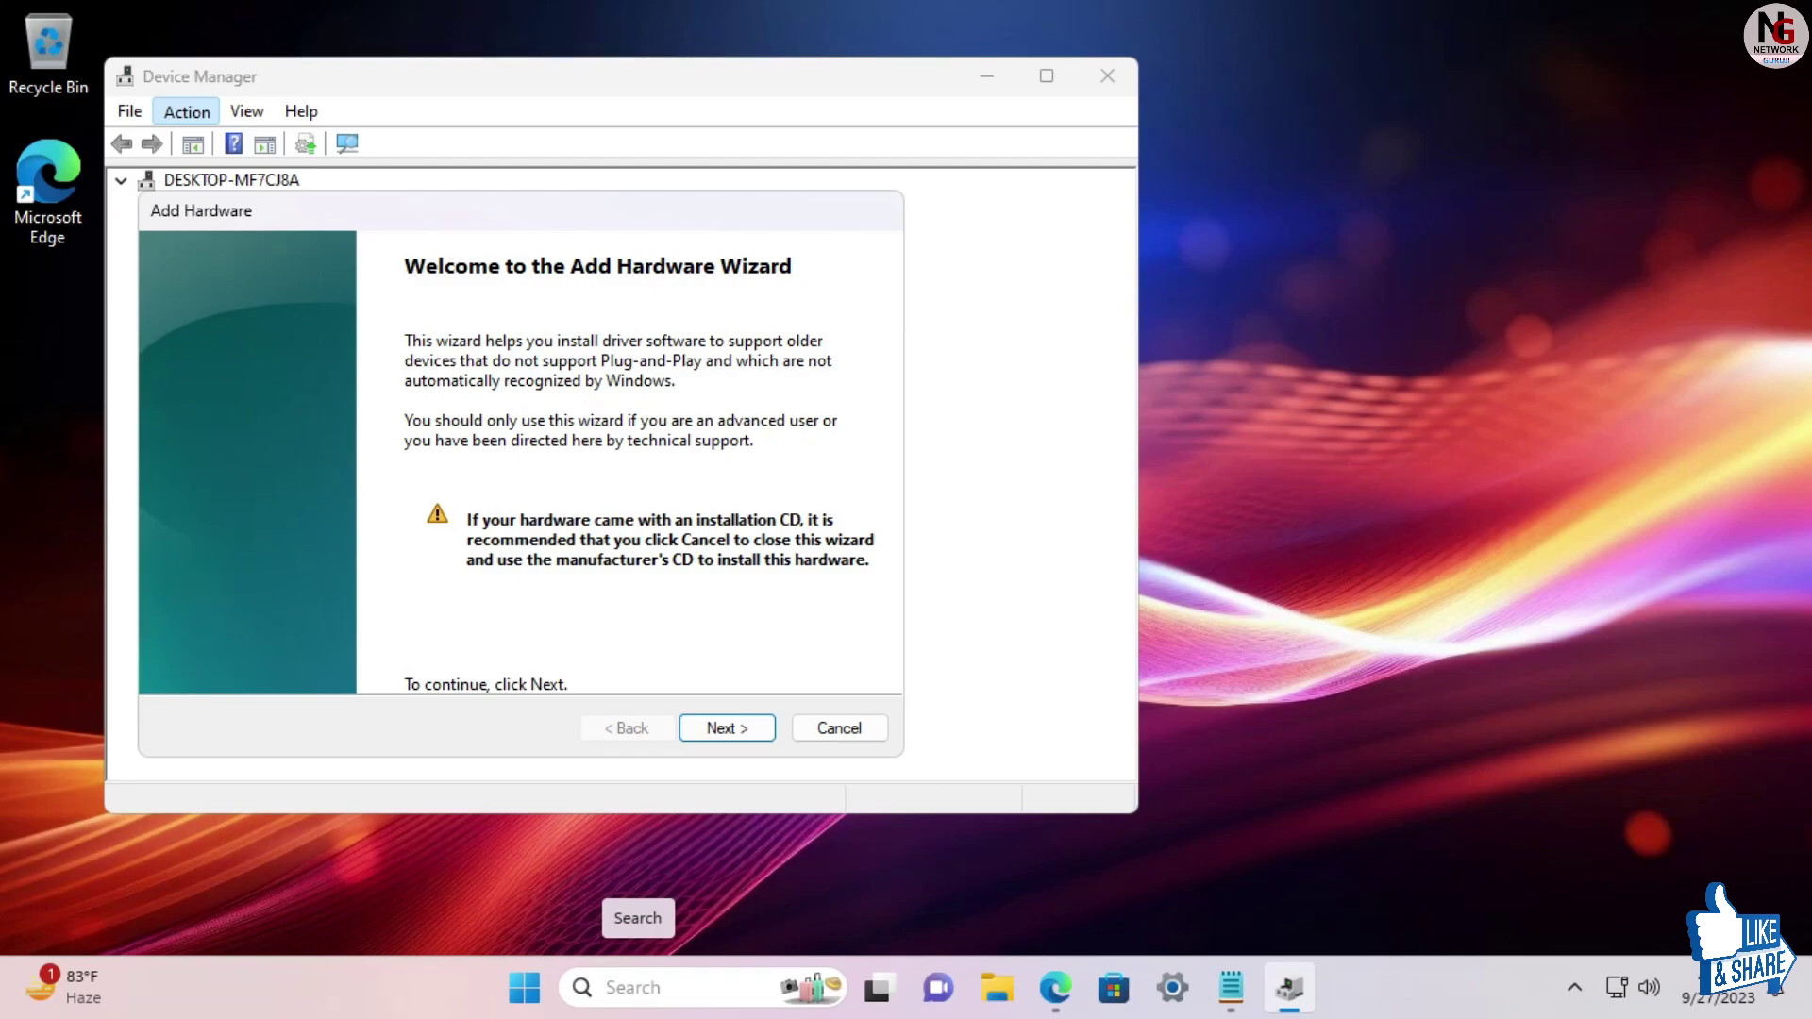
Search Windows for hdwwiz, open the command, and allow the Add Hardware Wizard to make changes to the device
left_click(639, 991)
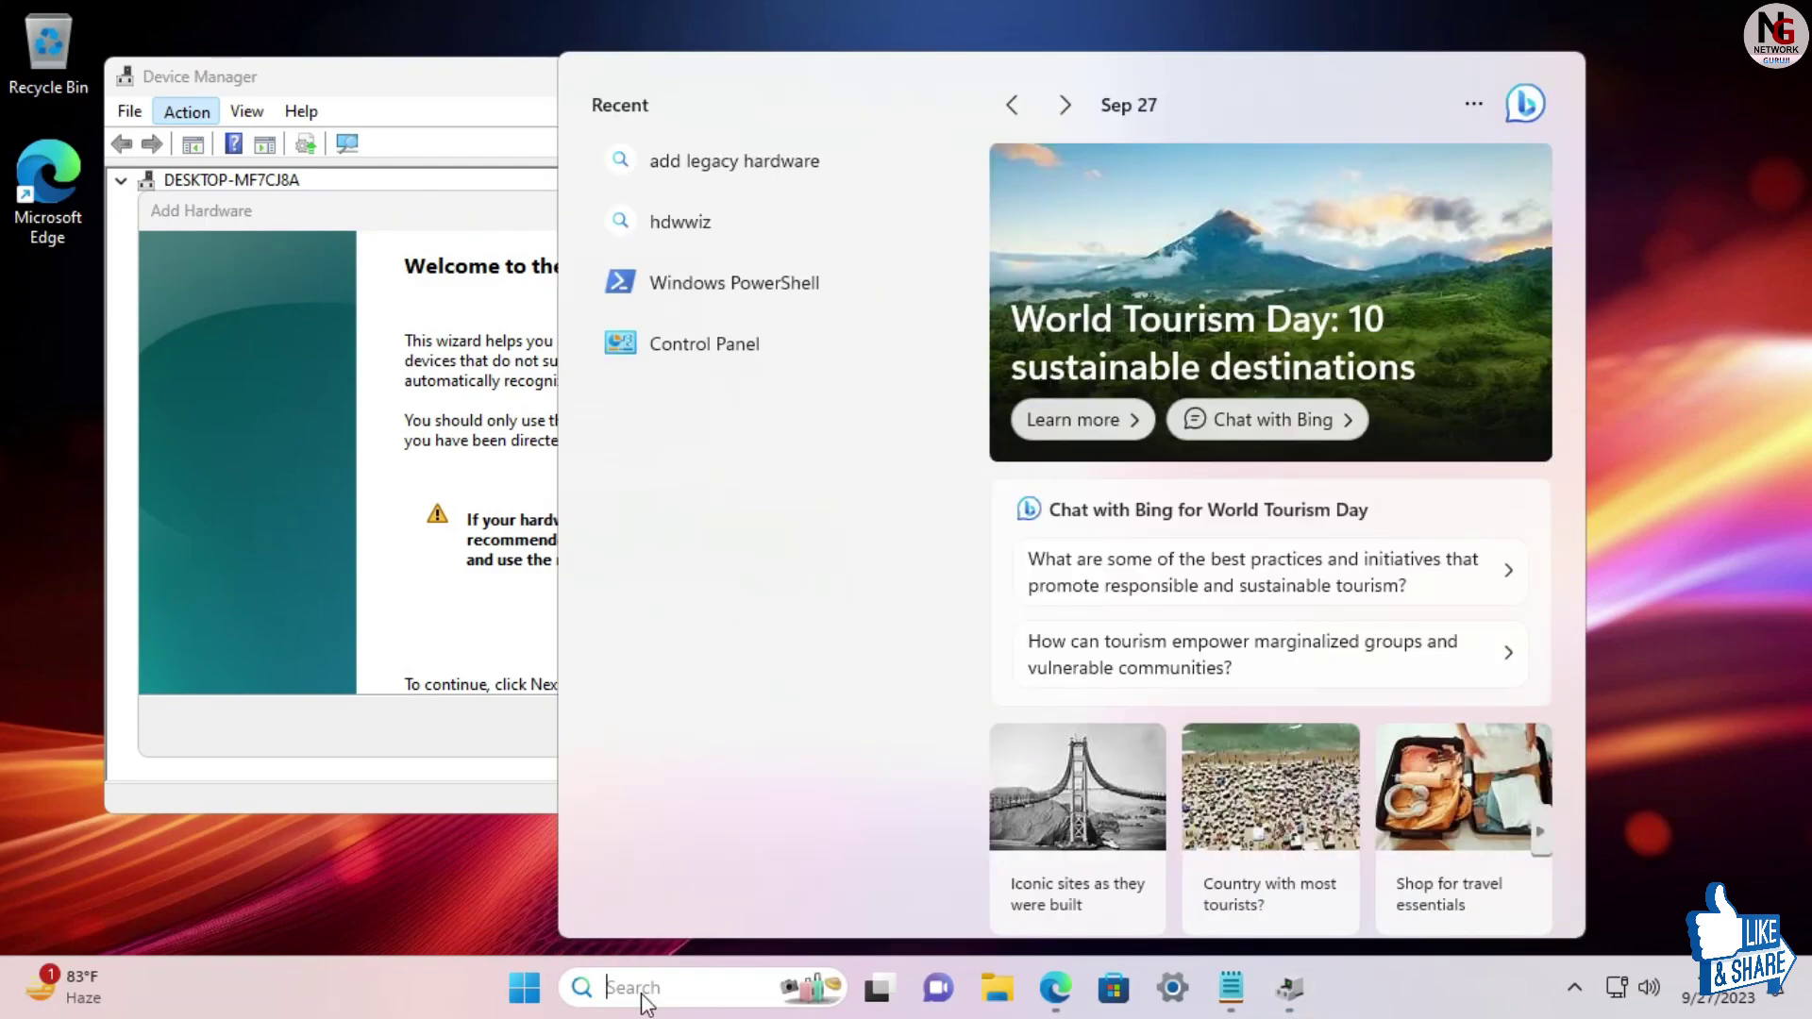
type("hdw")
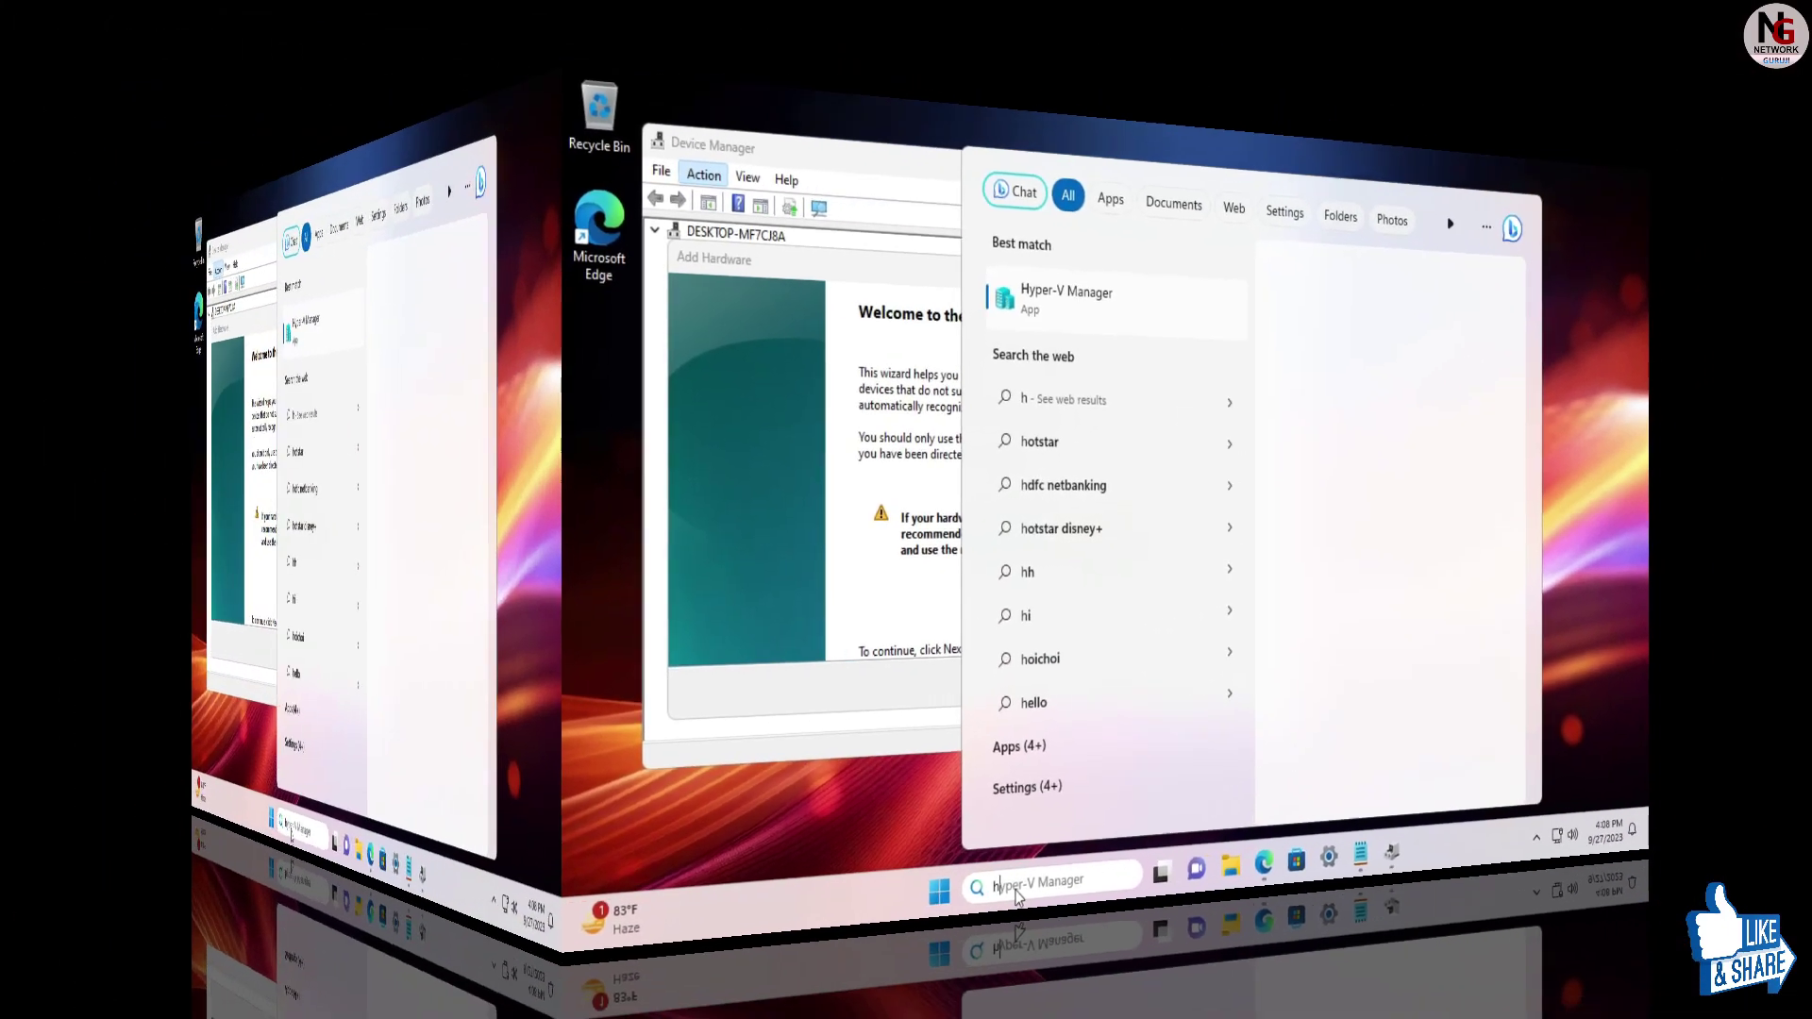
type("wiz")
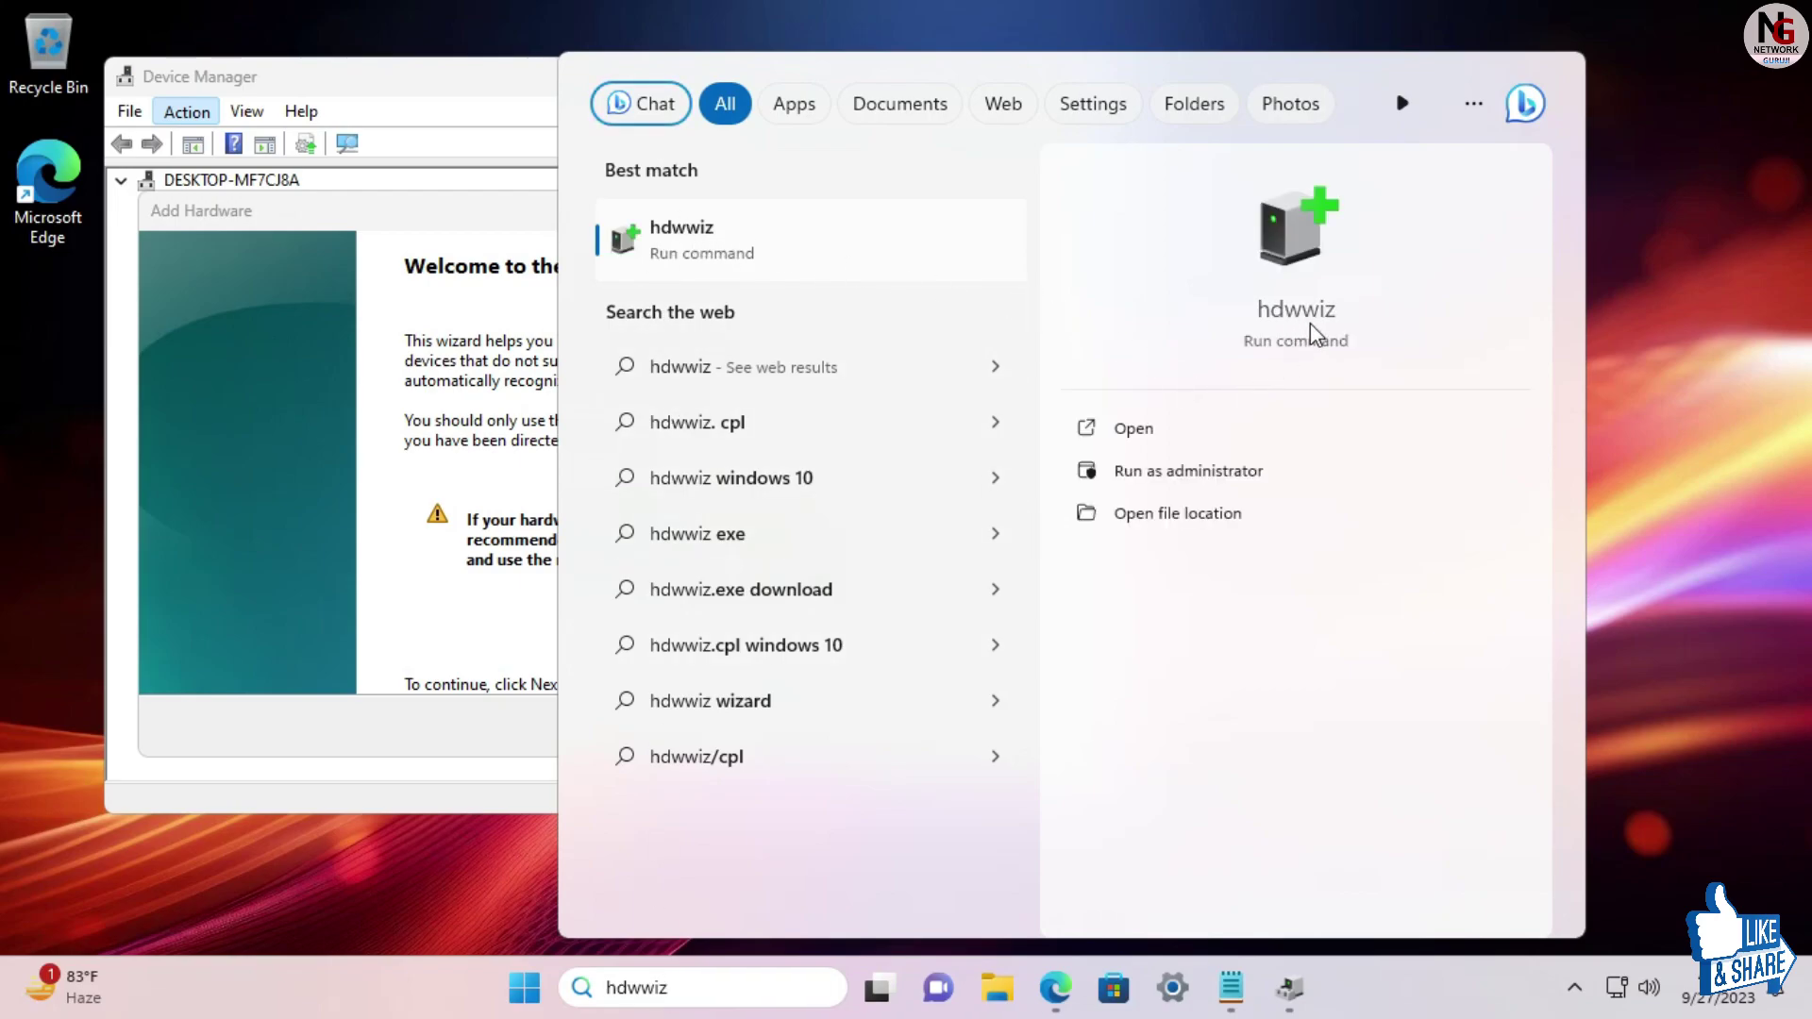
left_click(1157, 432)
left_click(1157, 432)
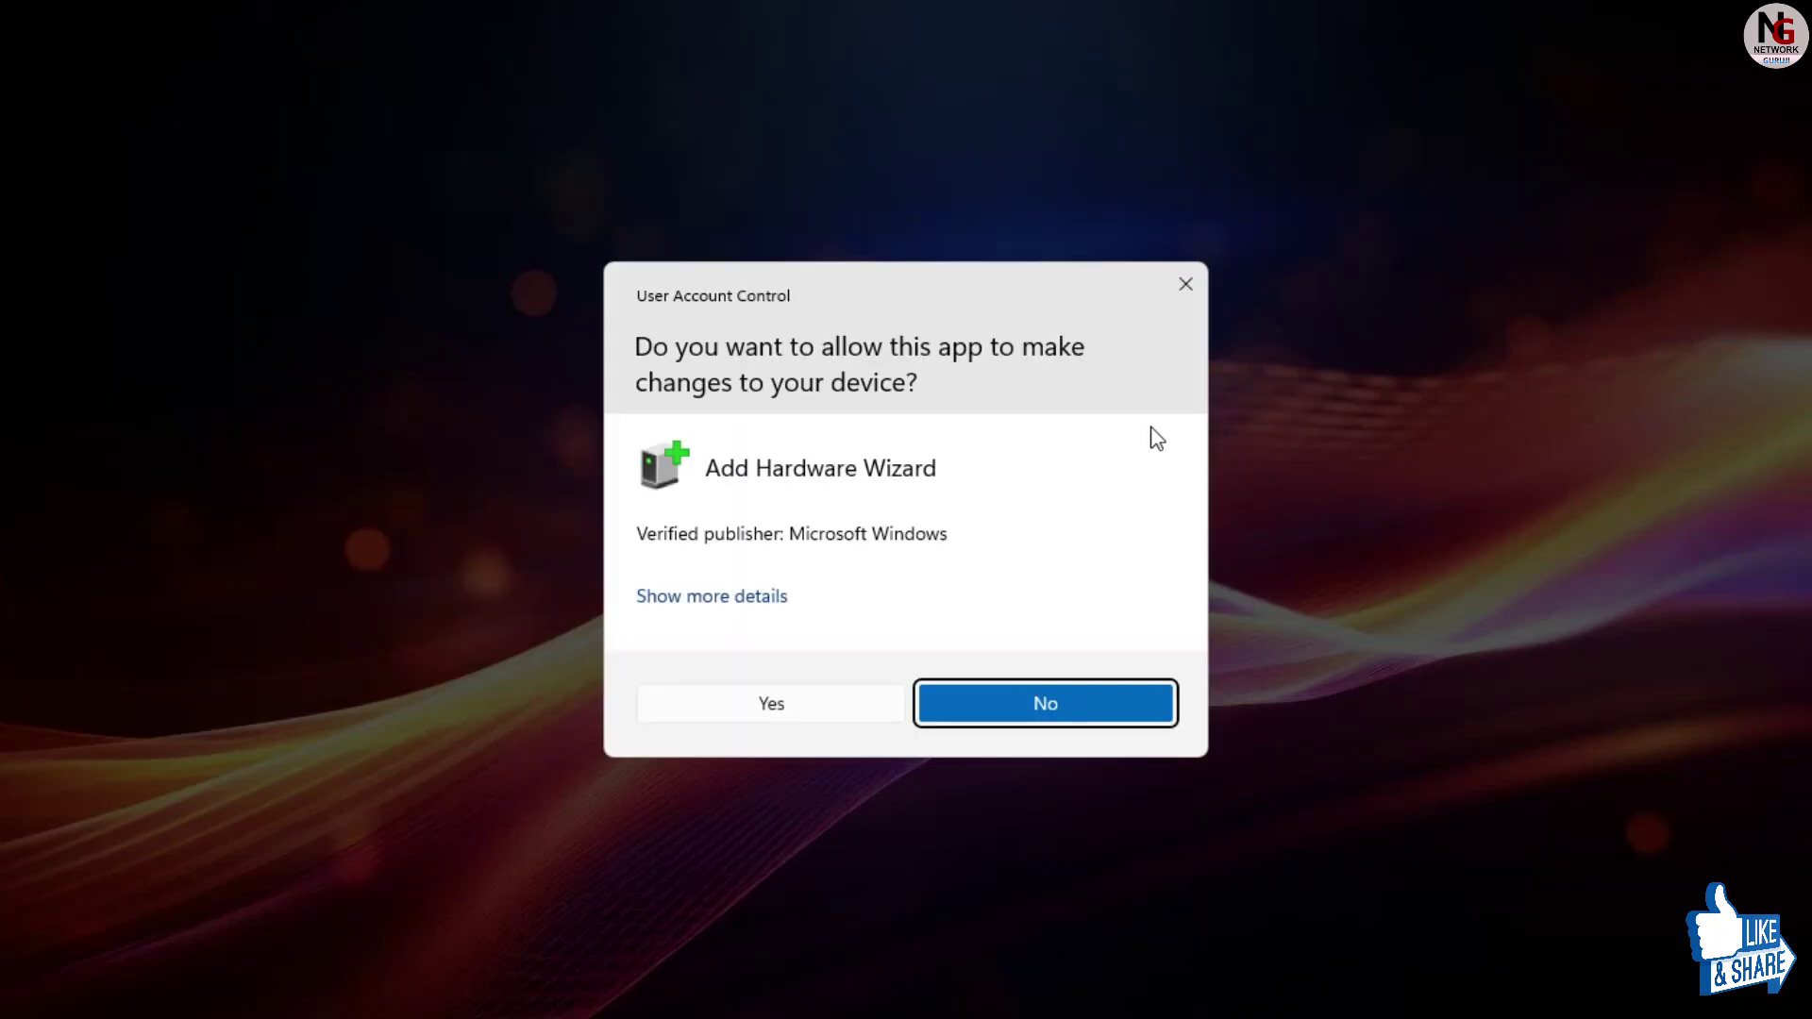
left_click(826, 703)
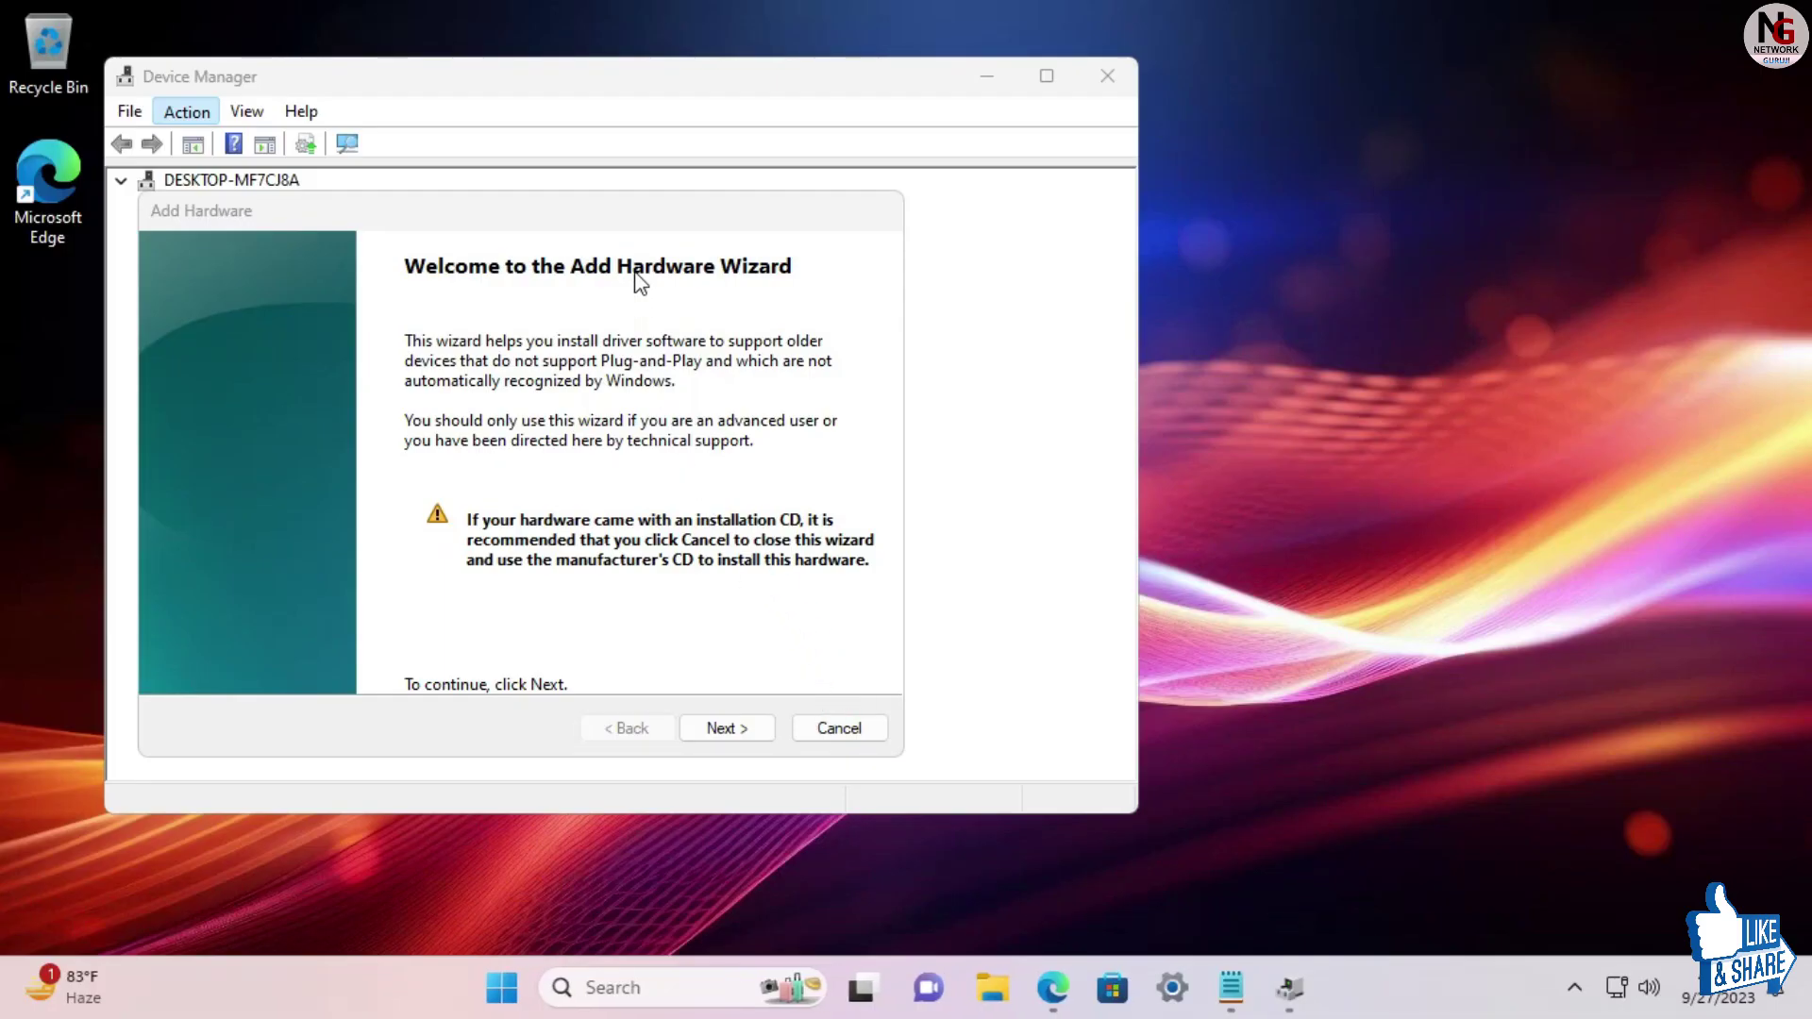
Move the two overlapping Add Hardware wizards apart and bring the one opened from Device Manager to the front
left_click(625, 211)
left_click_drag(624, 211, 1237, 232)
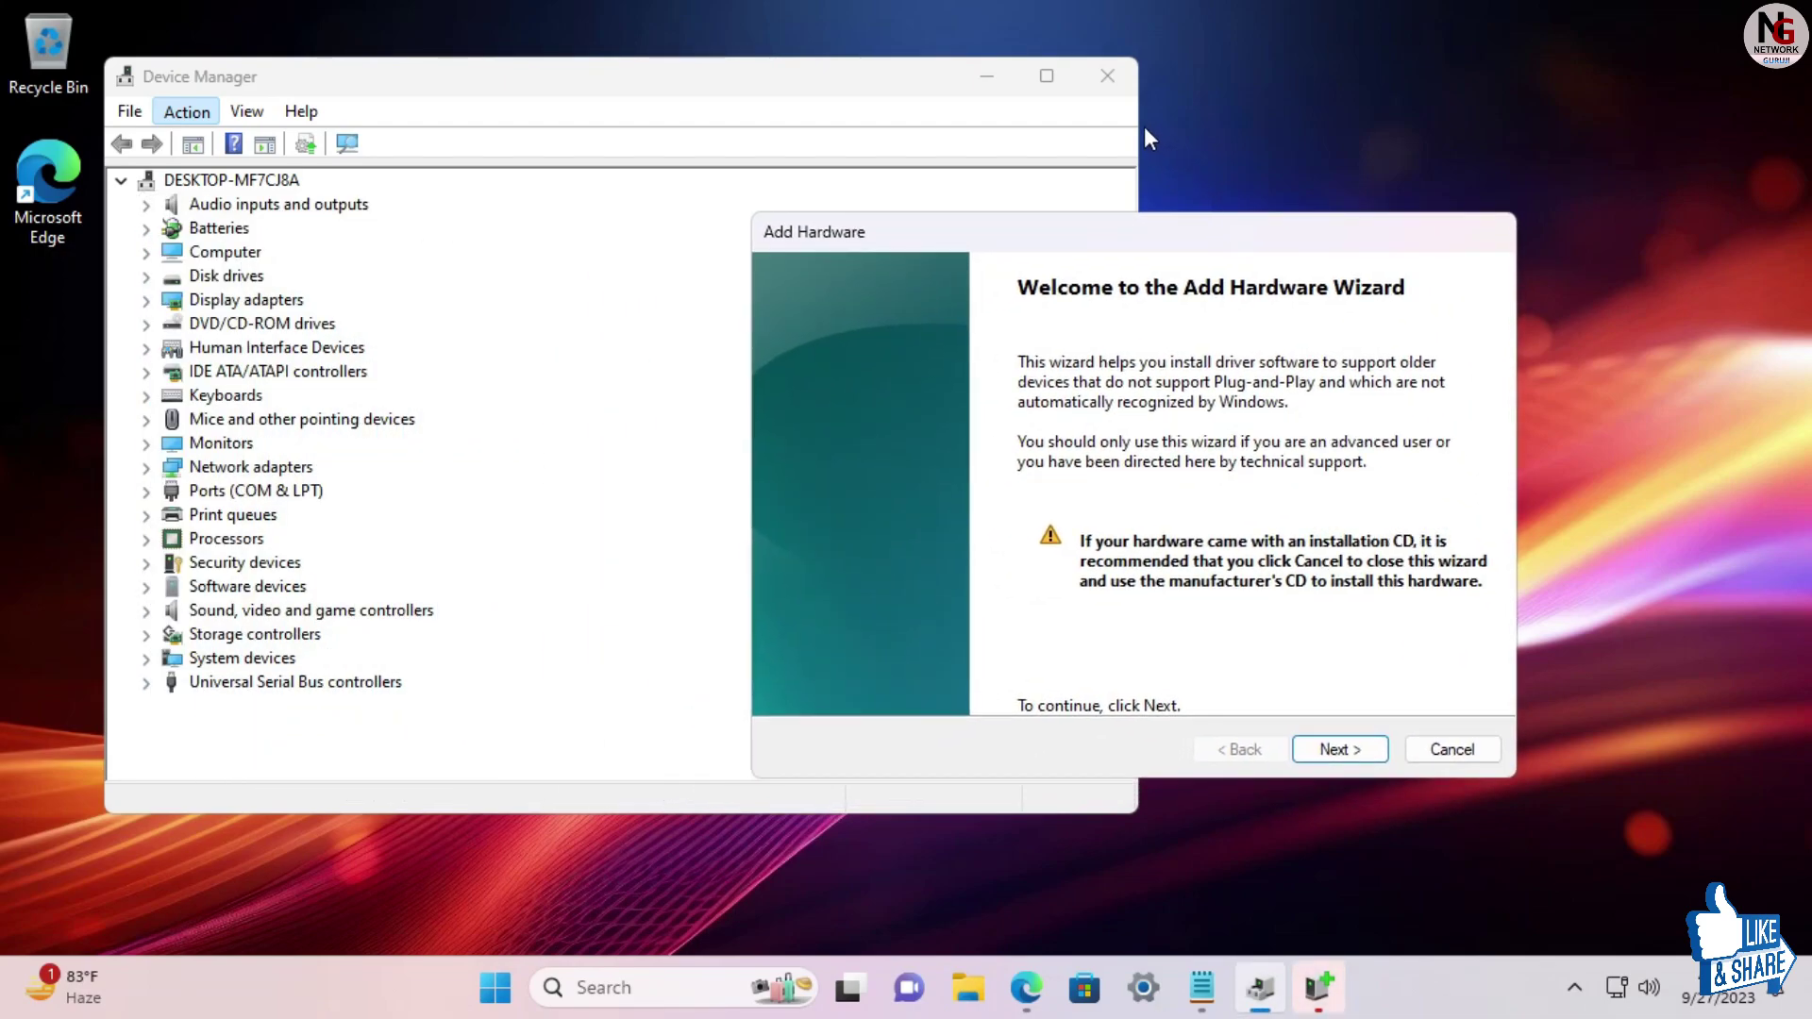
left_click(1319, 987)
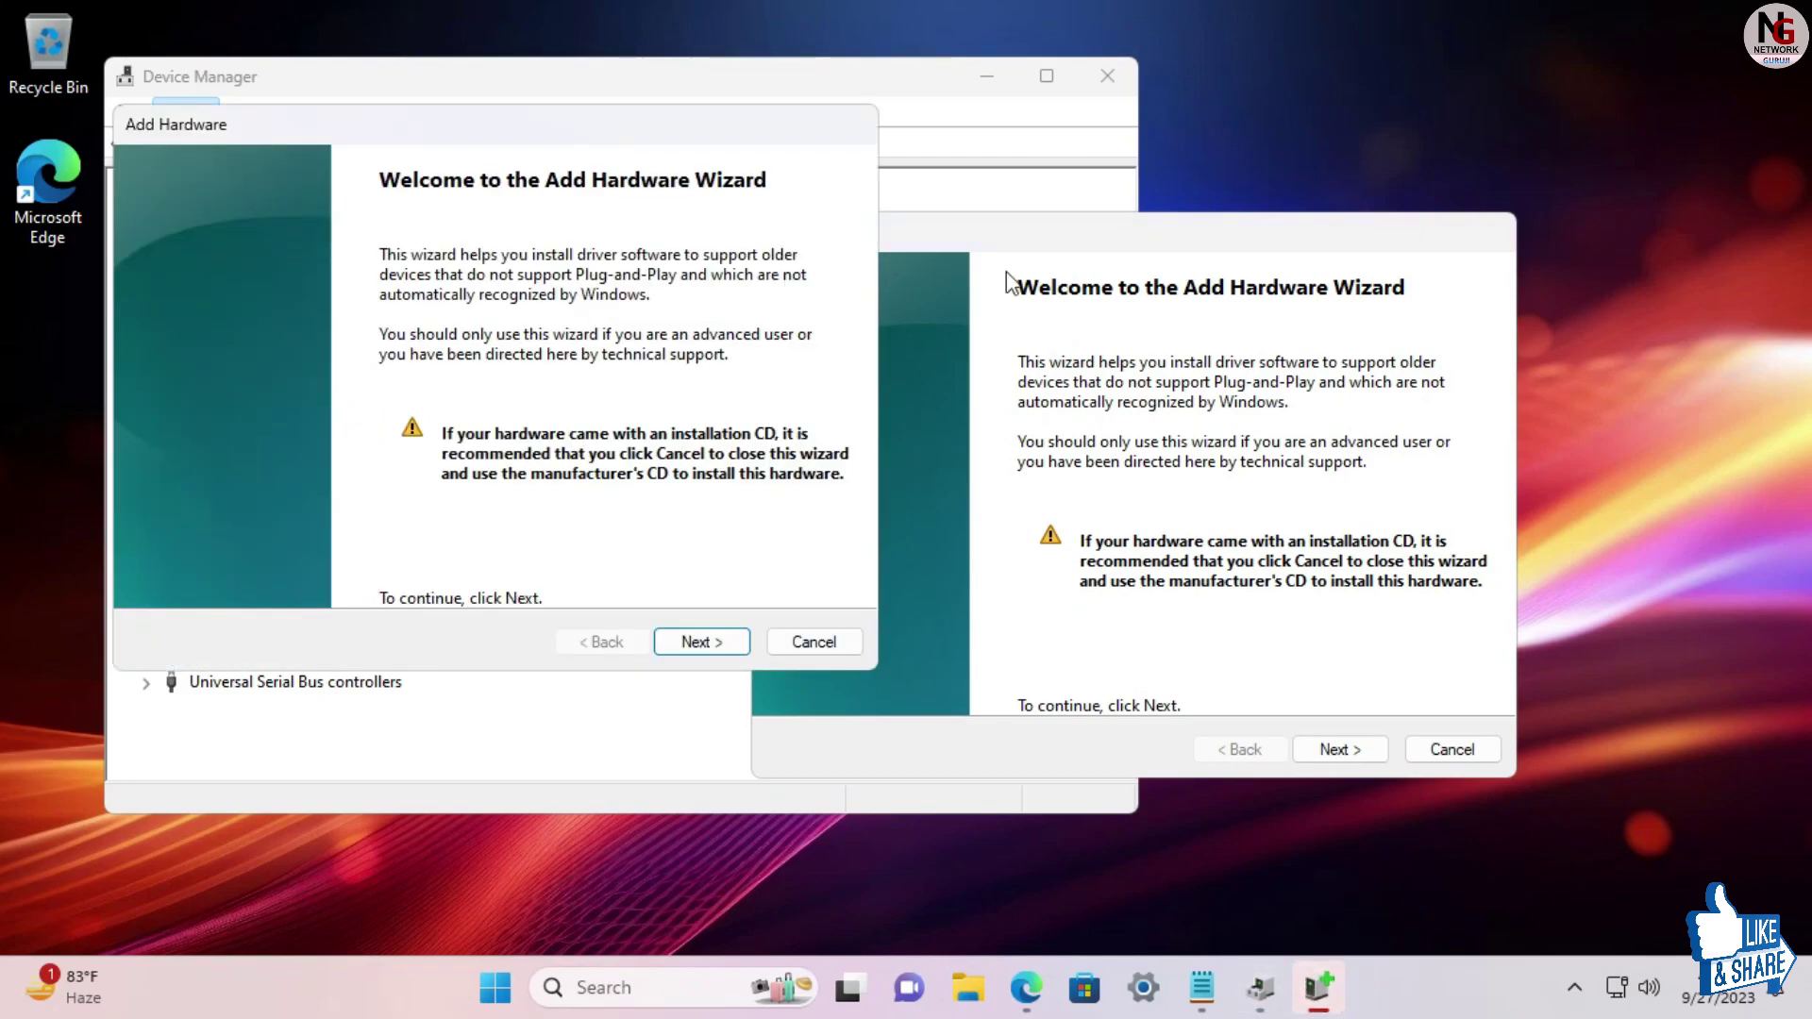
left_click_drag(1138, 242, 1308, 205)
left_click(1318, 987)
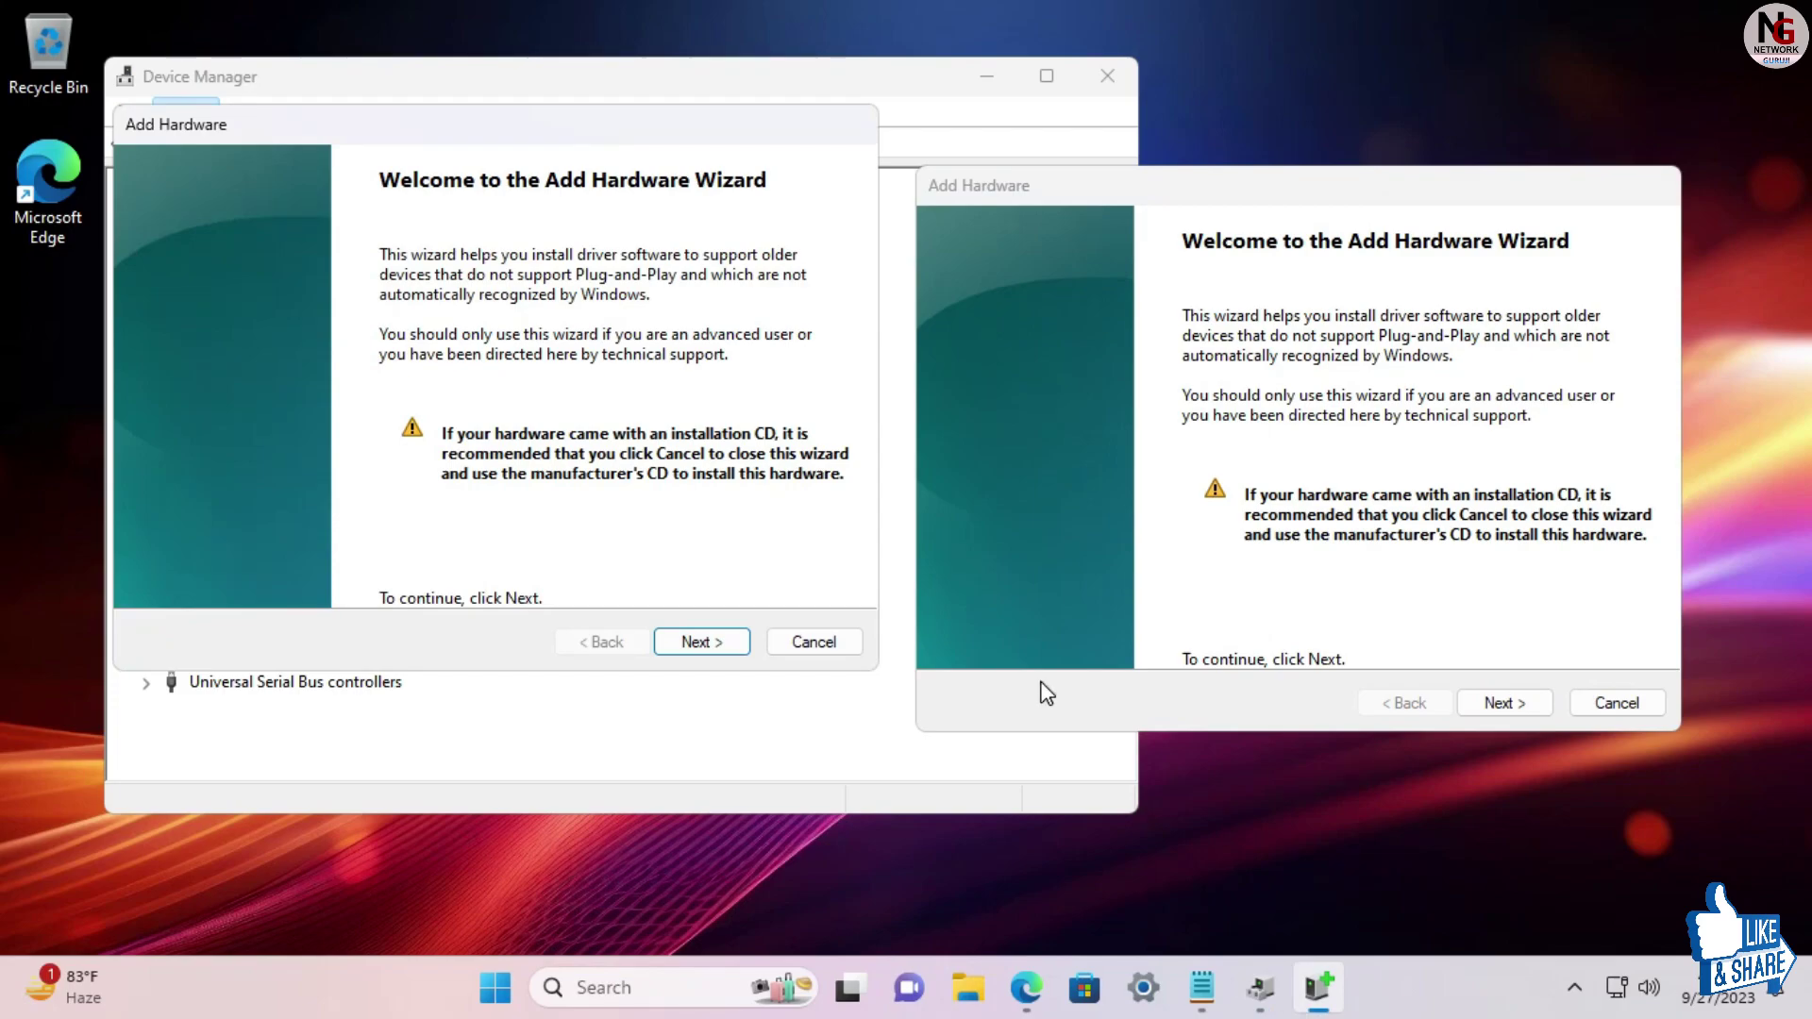
left_click(1114, 70)
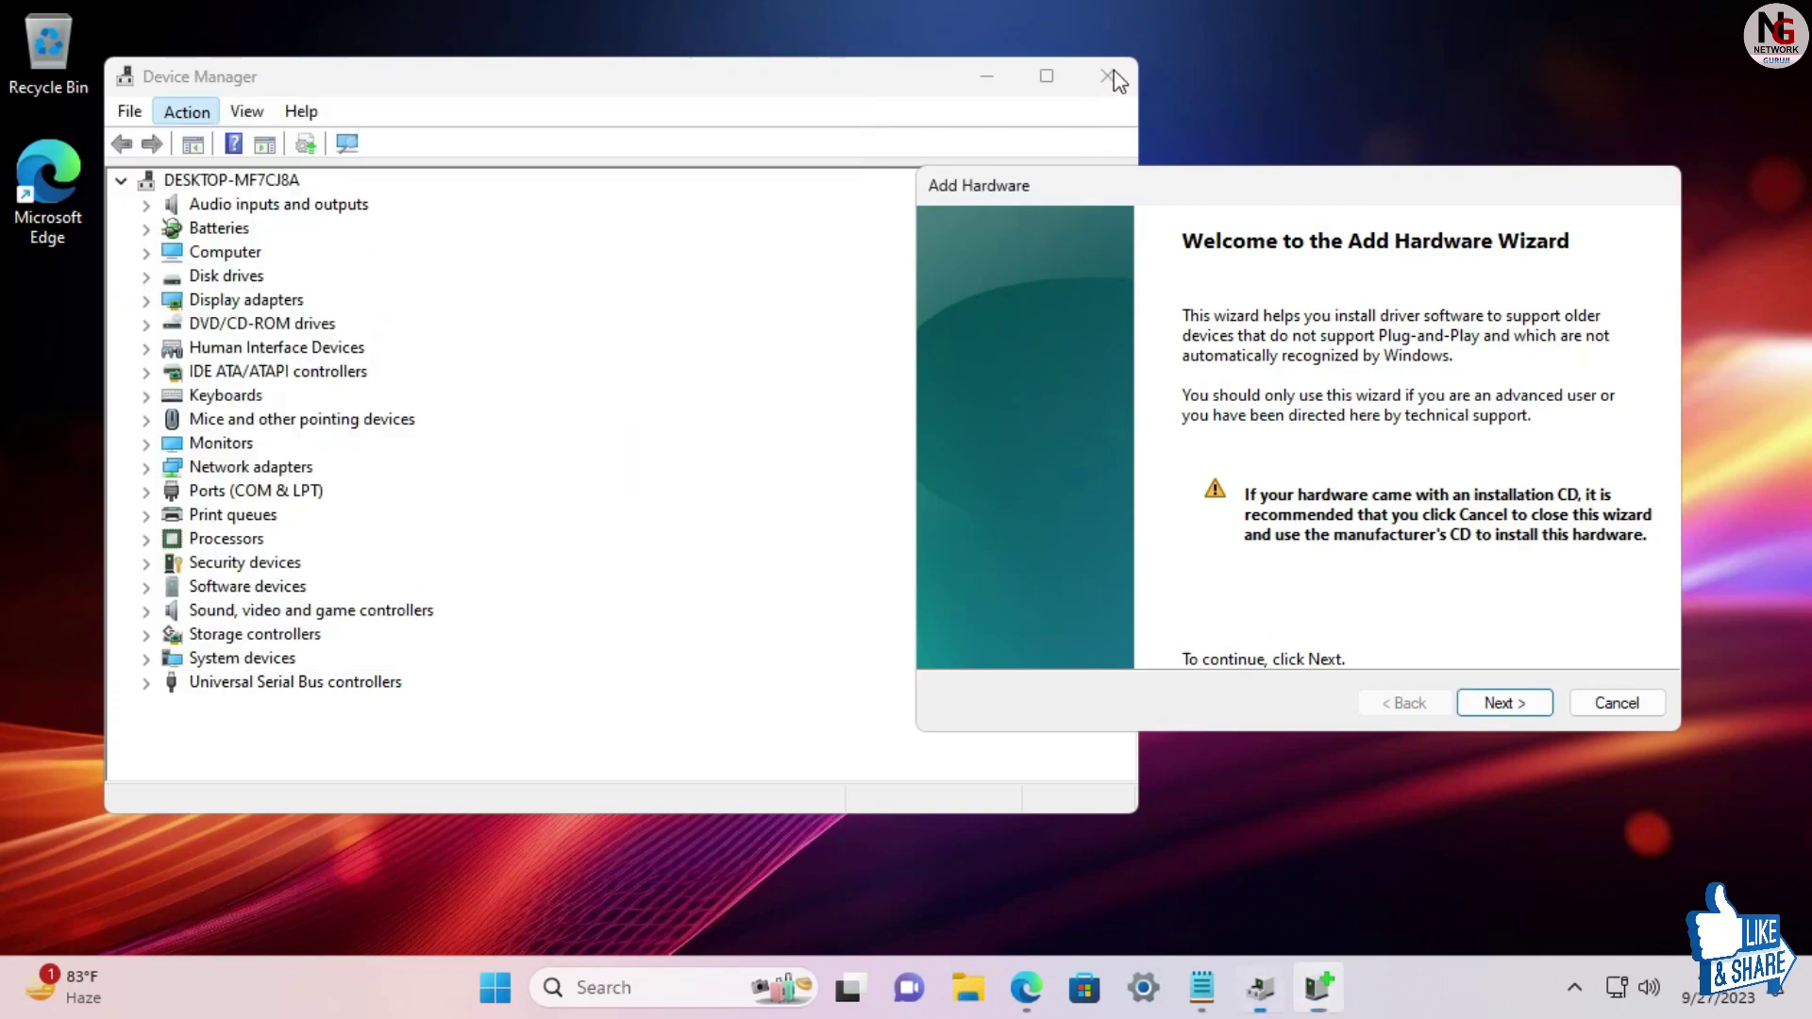
left_click_drag(1178, 195, 766, 223)
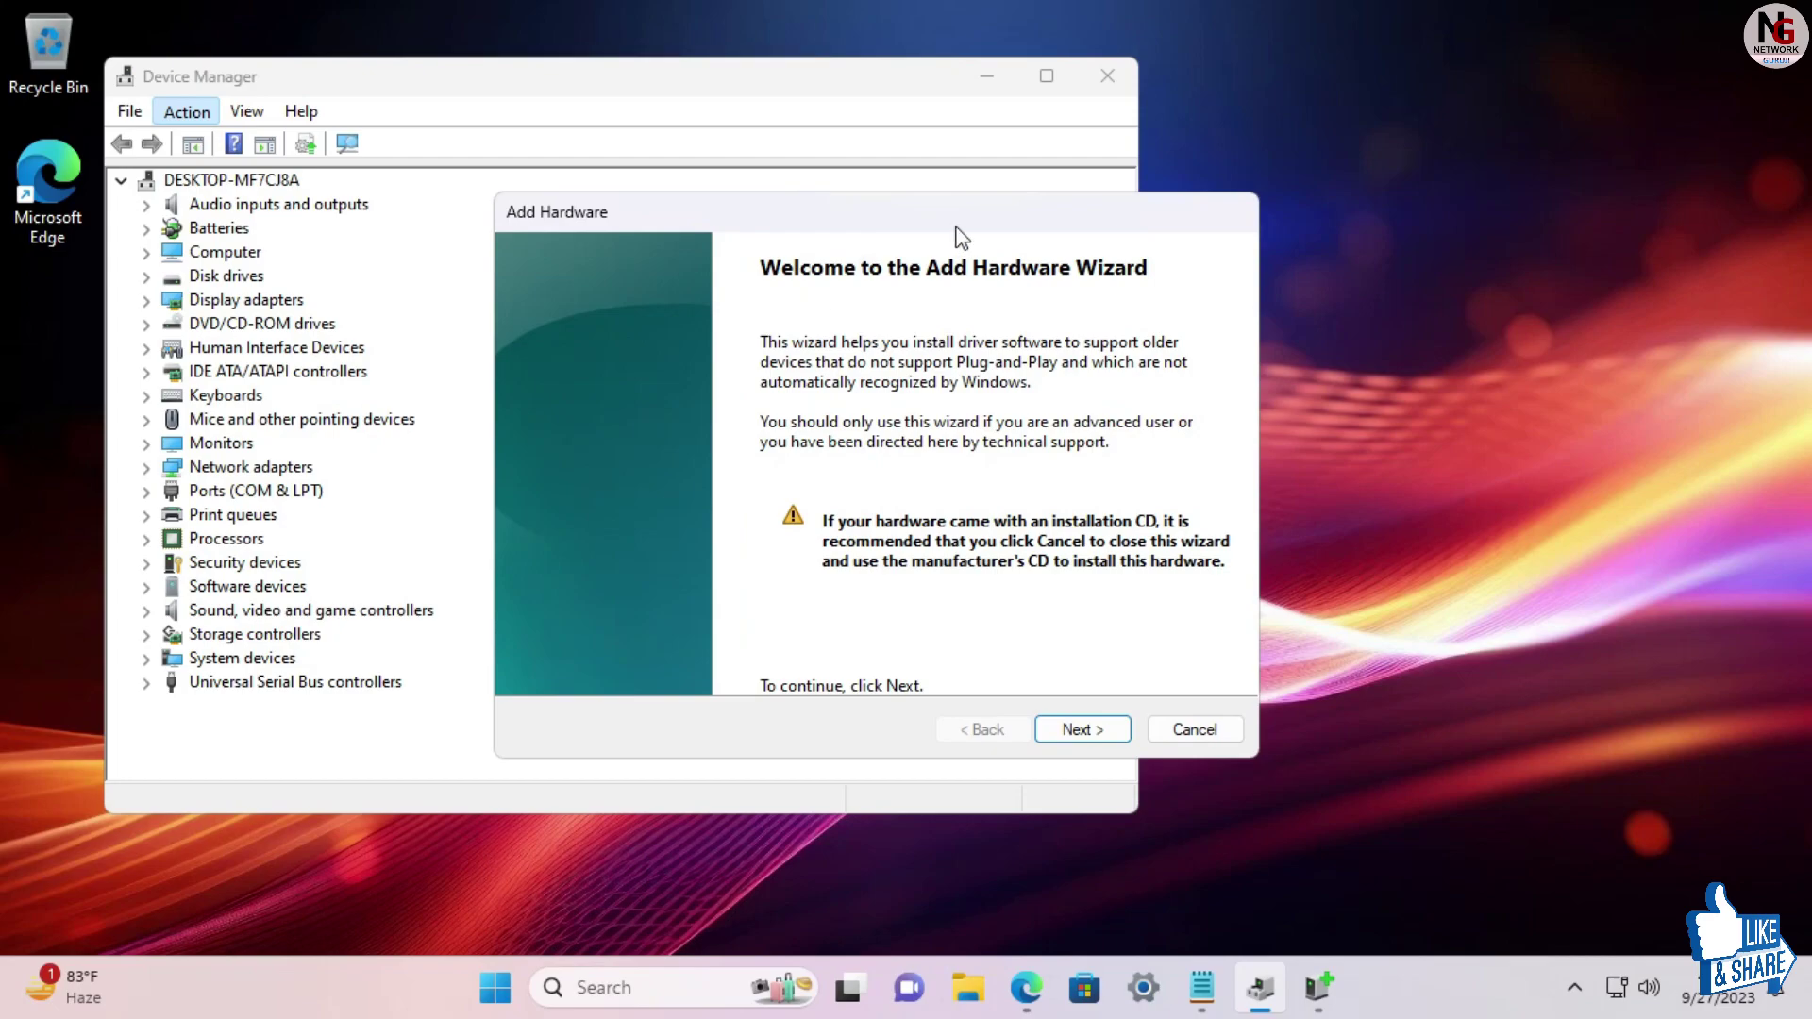
left_click(983, 94)
Choose to install hardware manually selected from a list, with Network adapters as the hardware type
left_click(1101, 735)
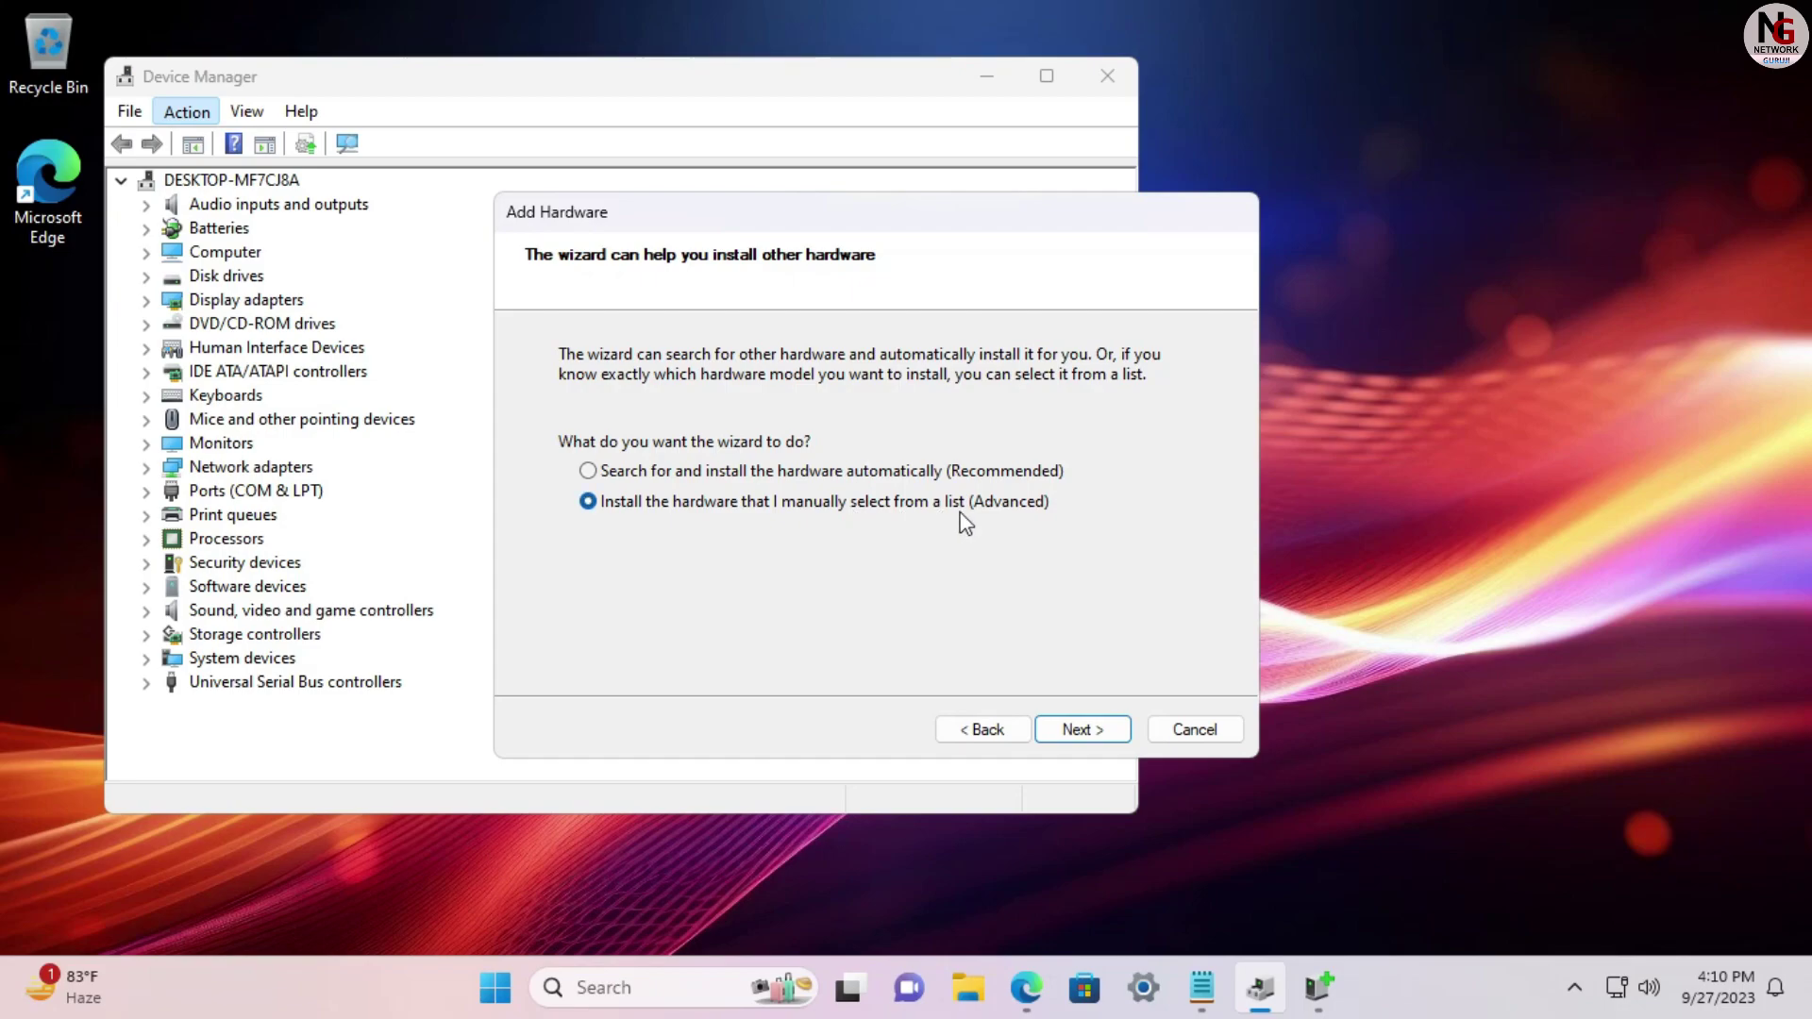
left_click(1106, 735)
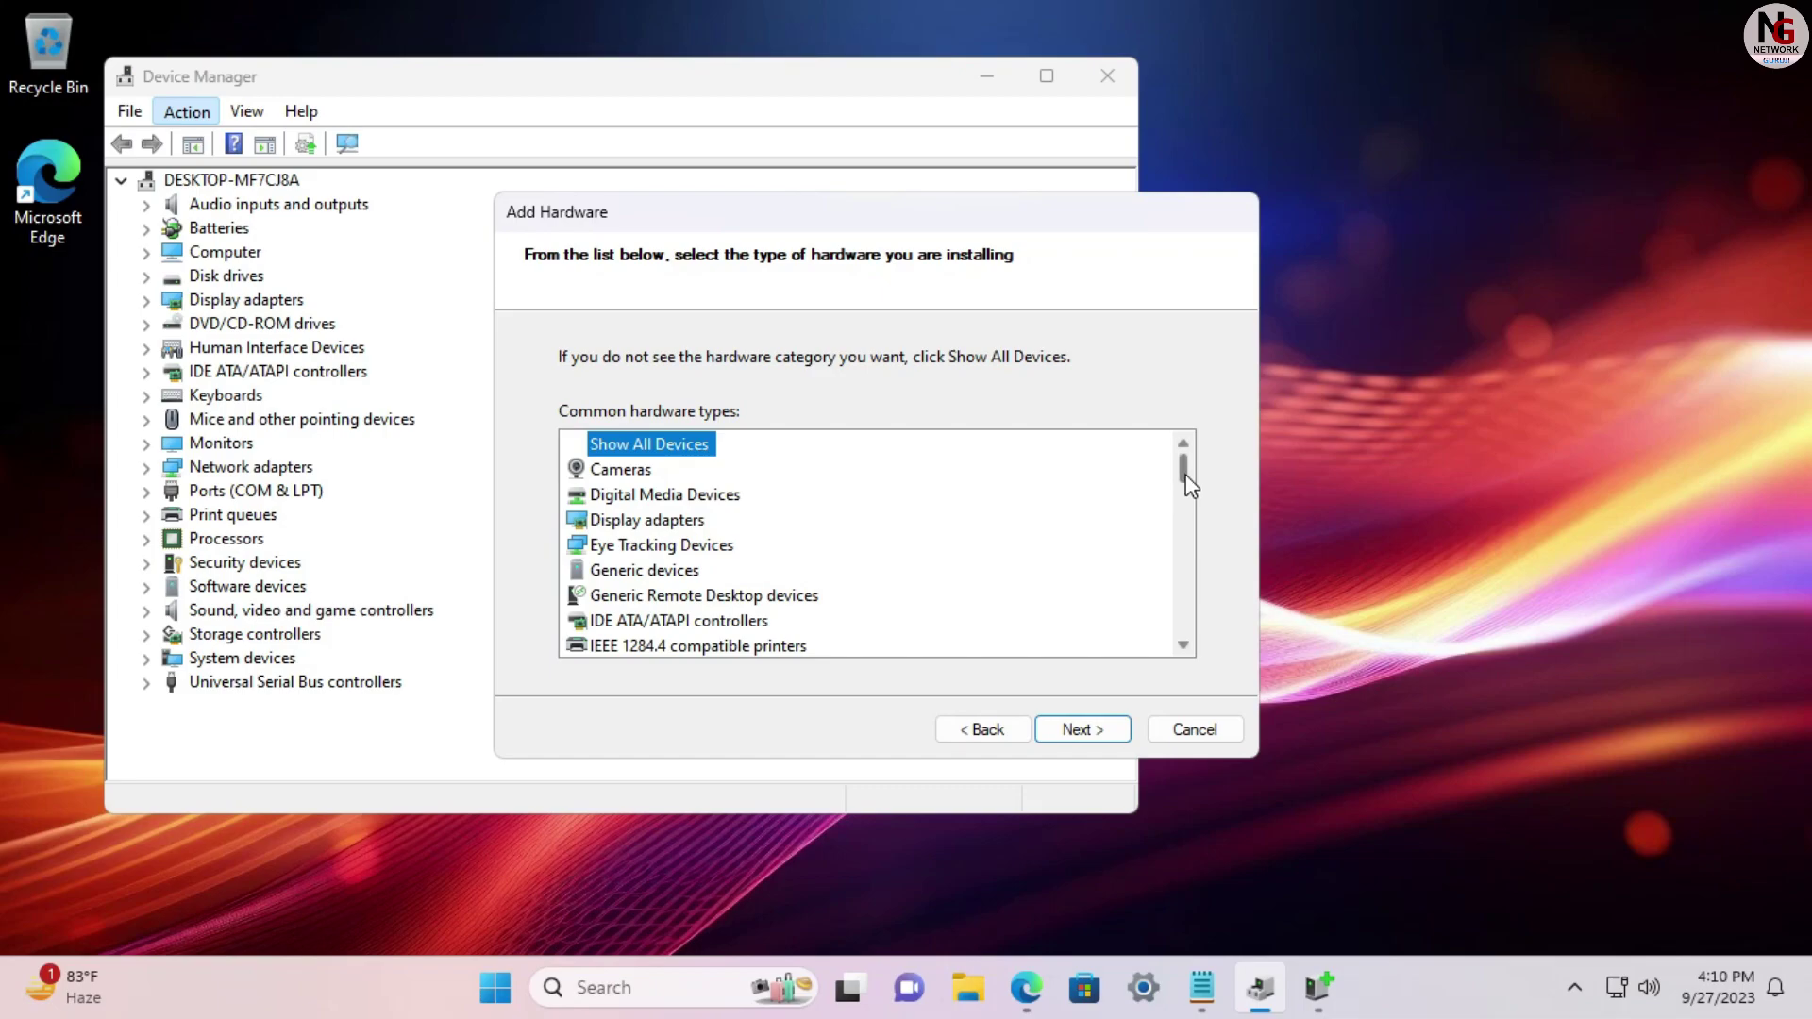
left_click_drag(1189, 486, 1168, 536)
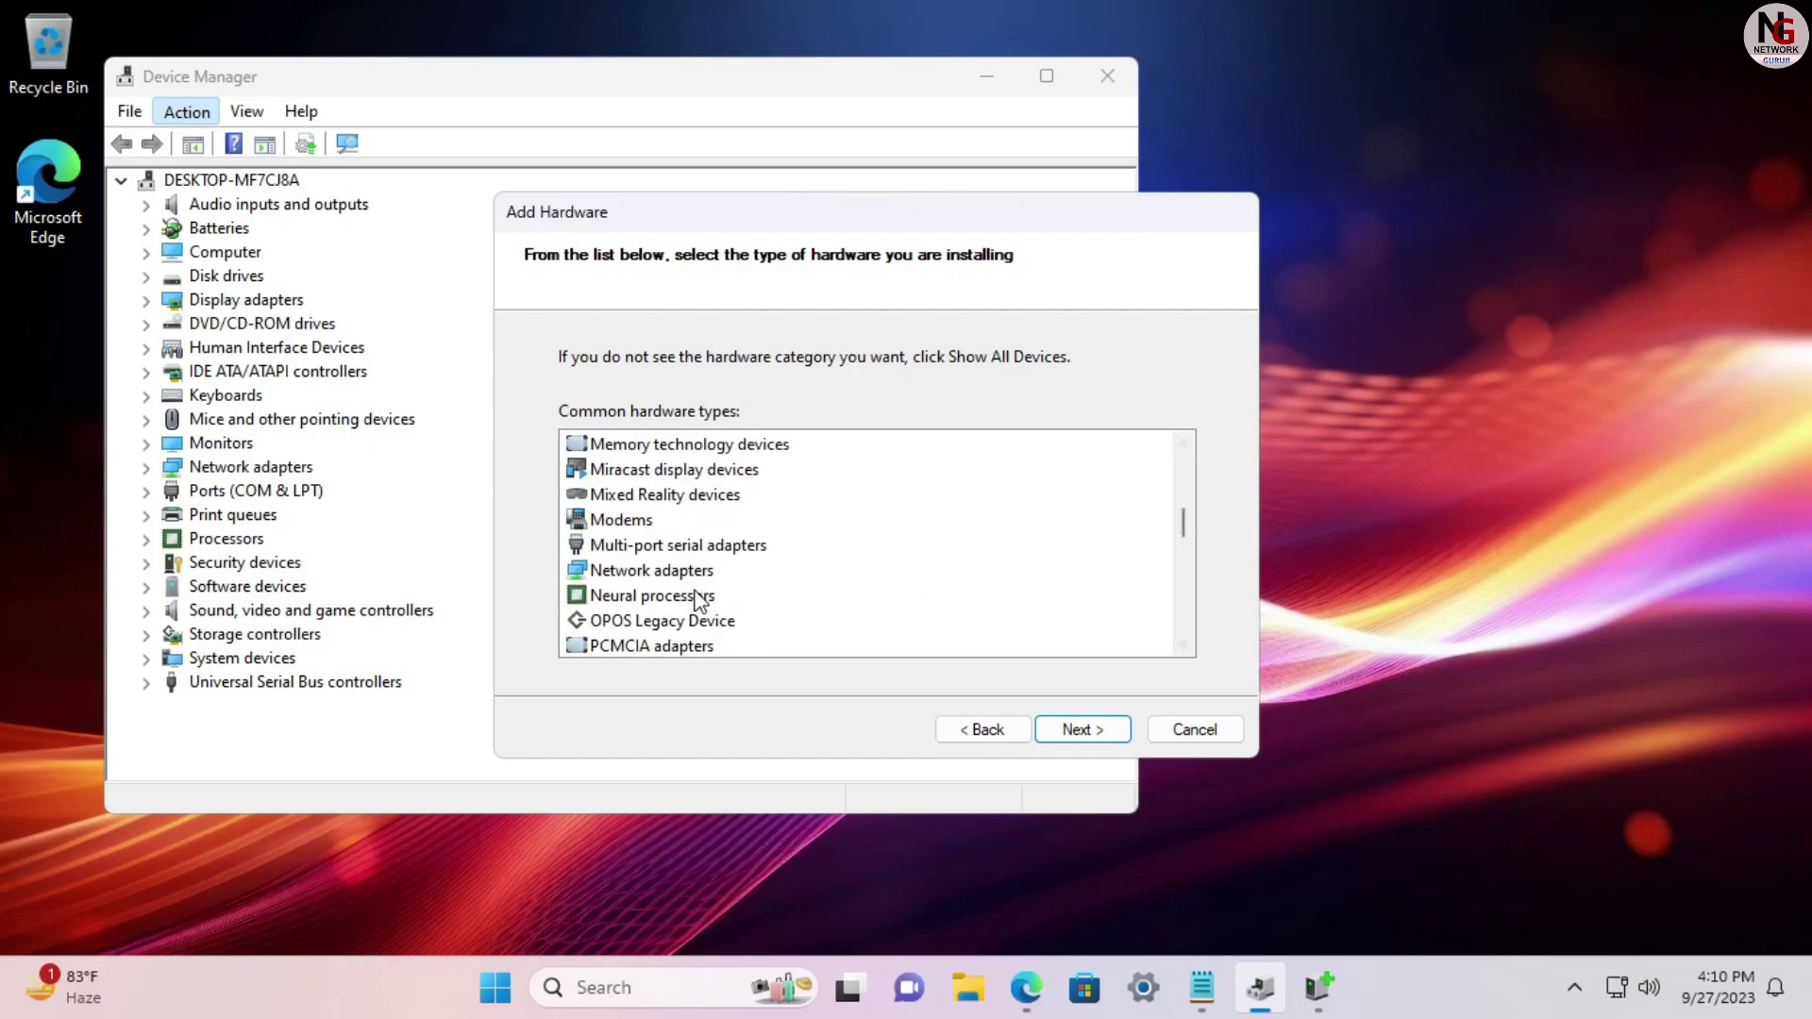
left_click(666, 575)
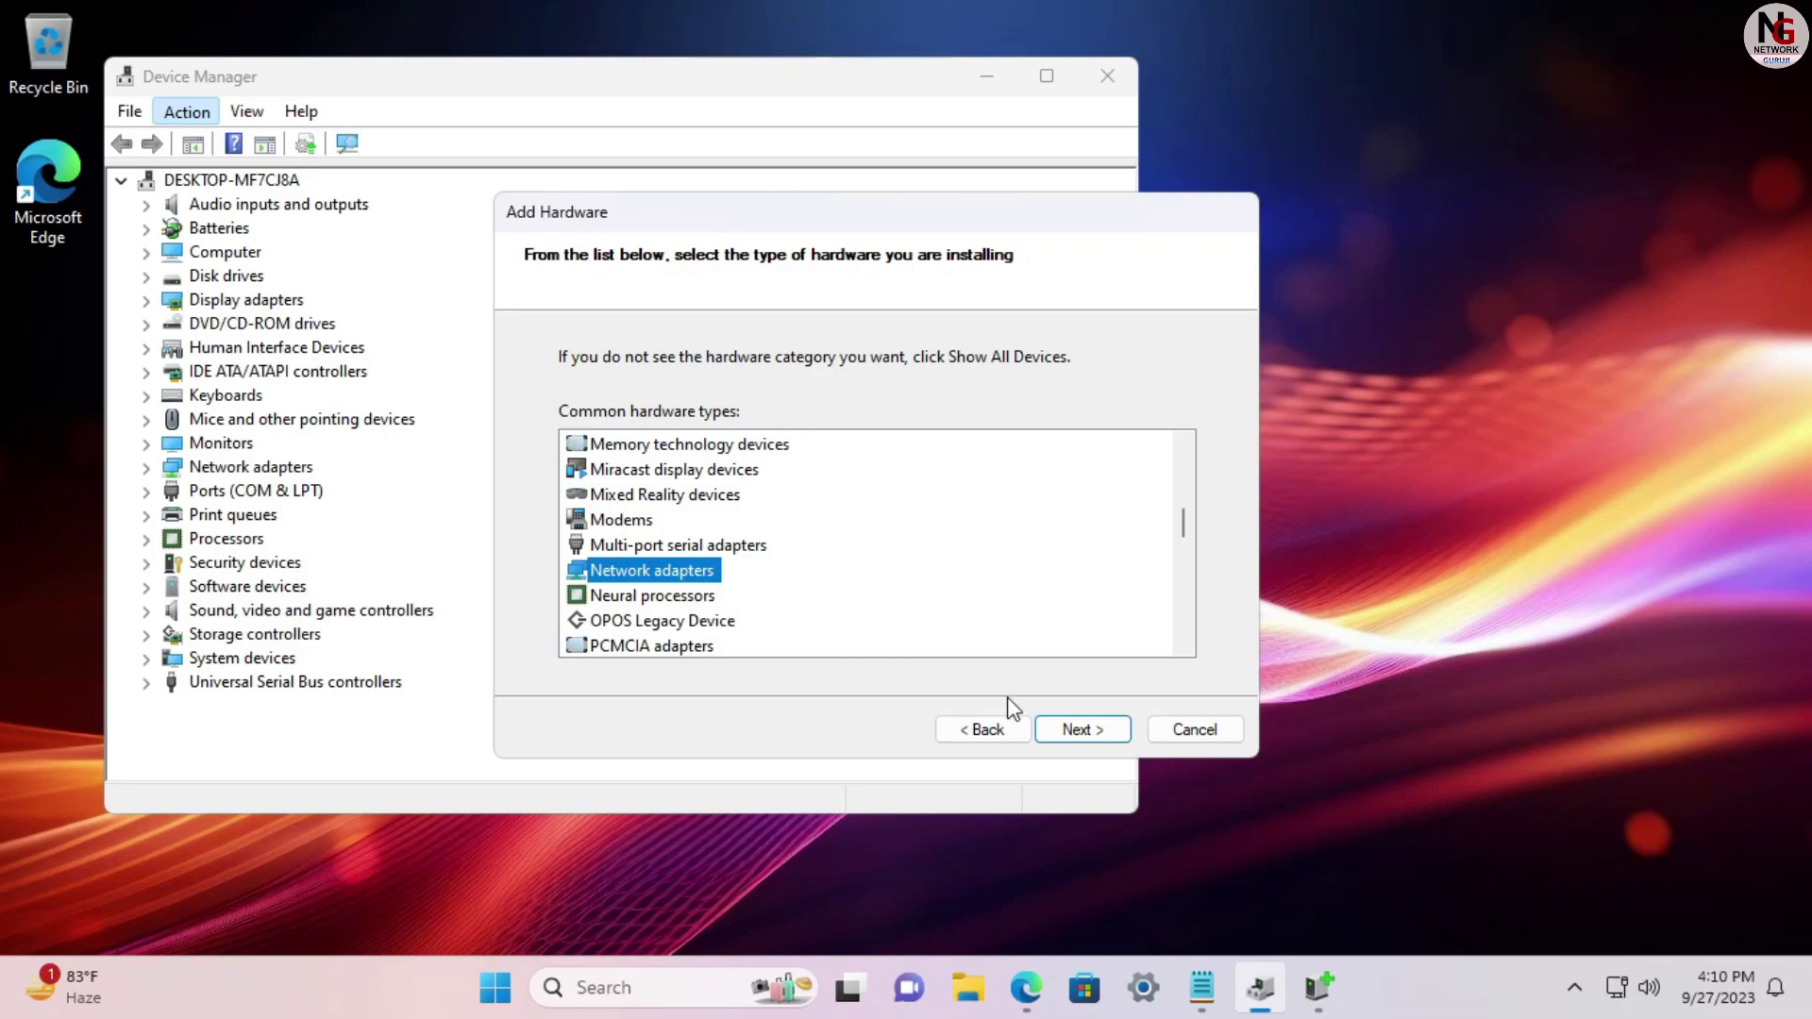
left_click(1104, 730)
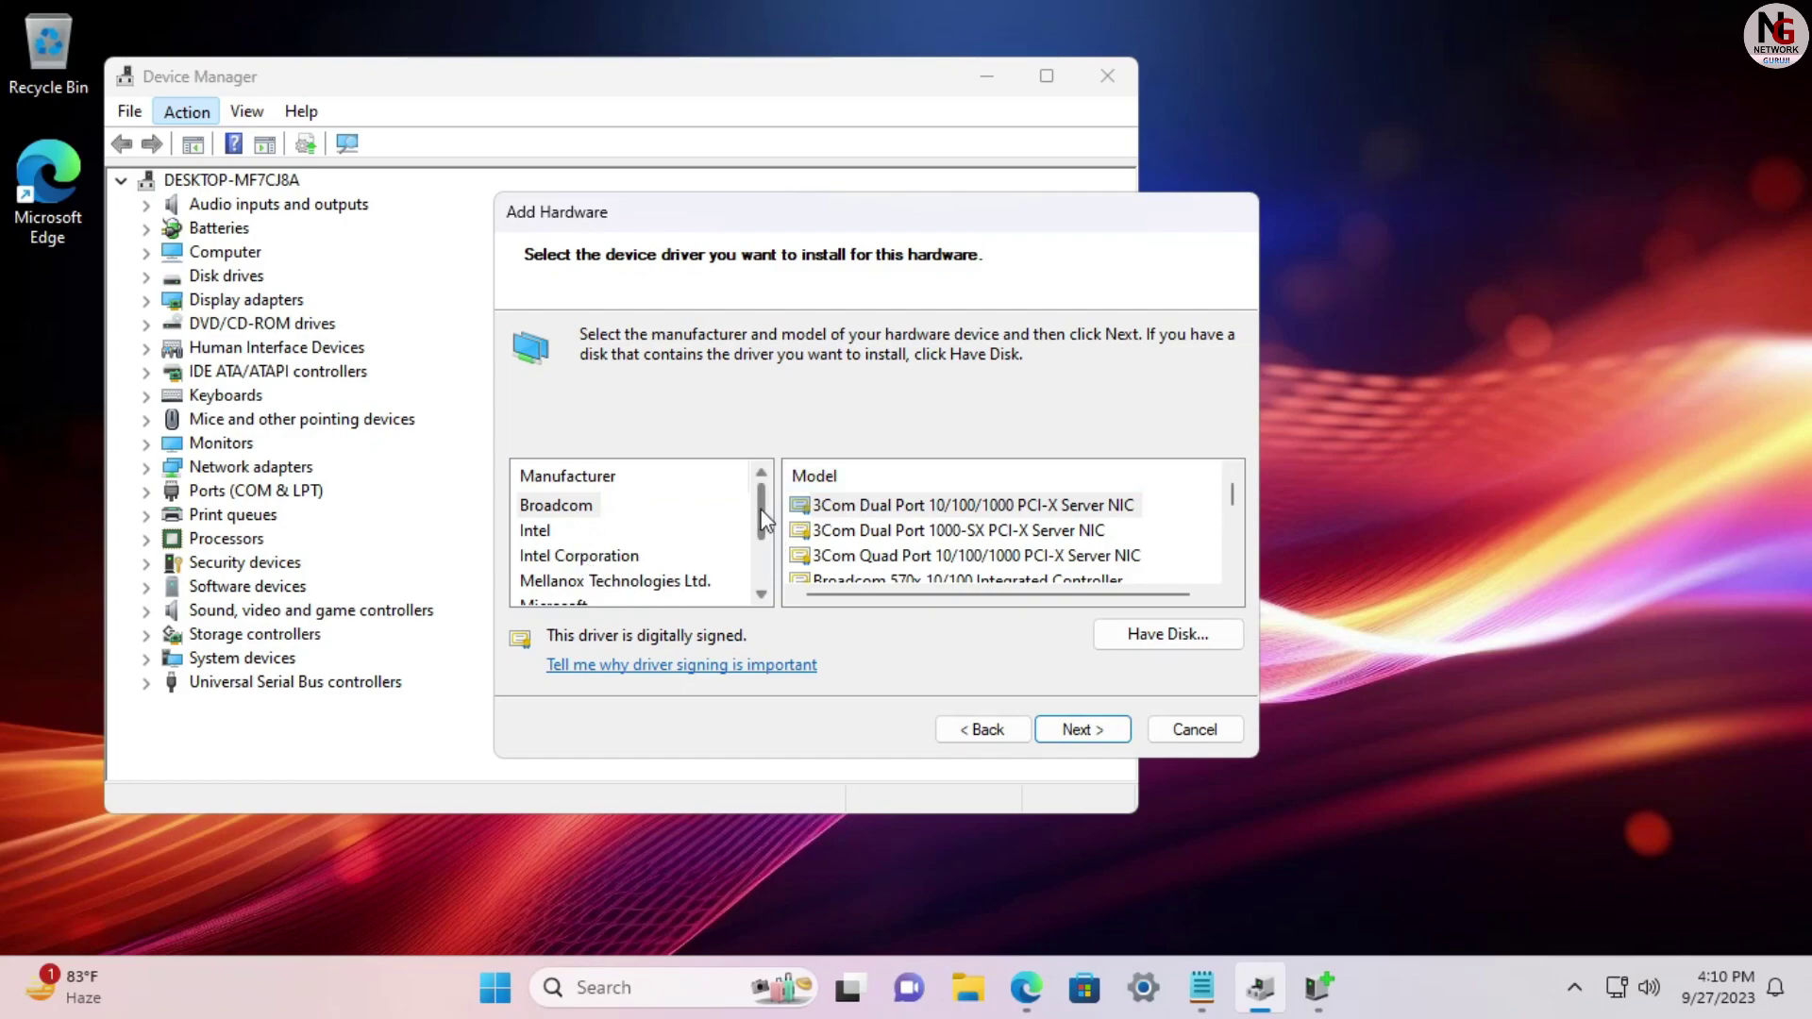
Select Microsoft as the manufacturer and Microsoft KM-TEST Loopback Adapter as the model, and accept the driver selection
left_click_drag(766, 521, 767, 565)
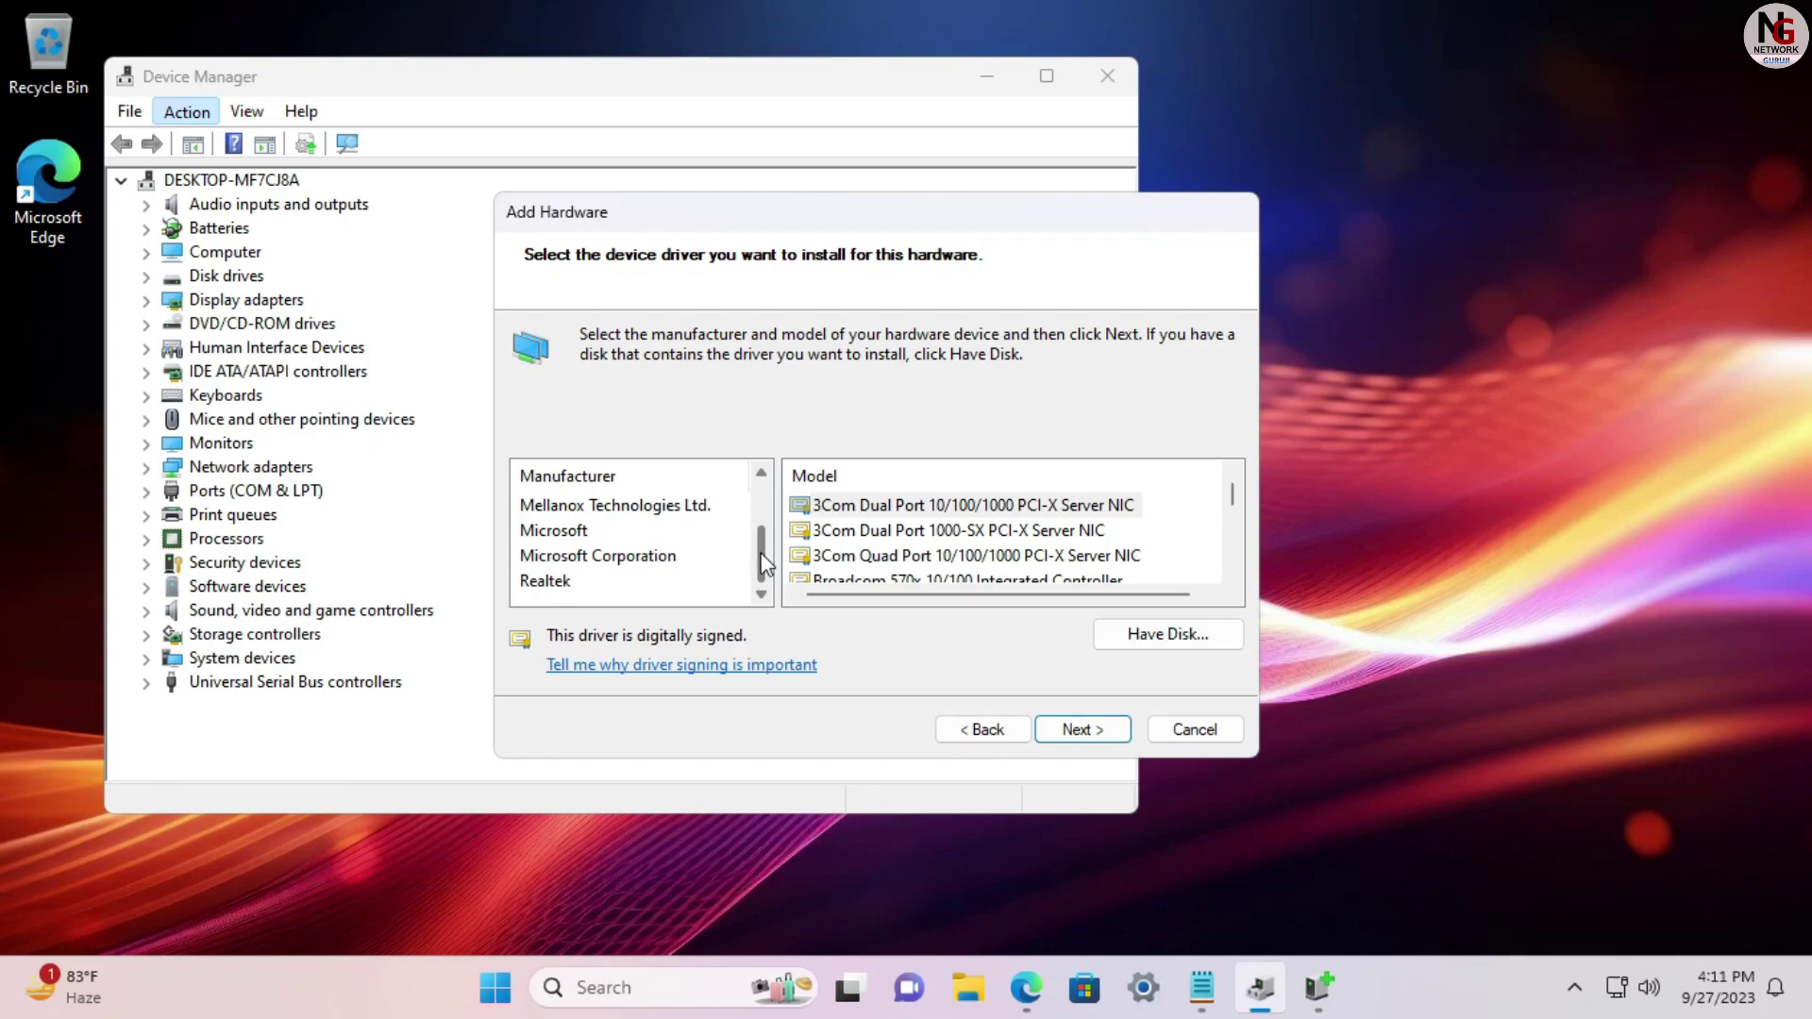
left_click(572, 529)
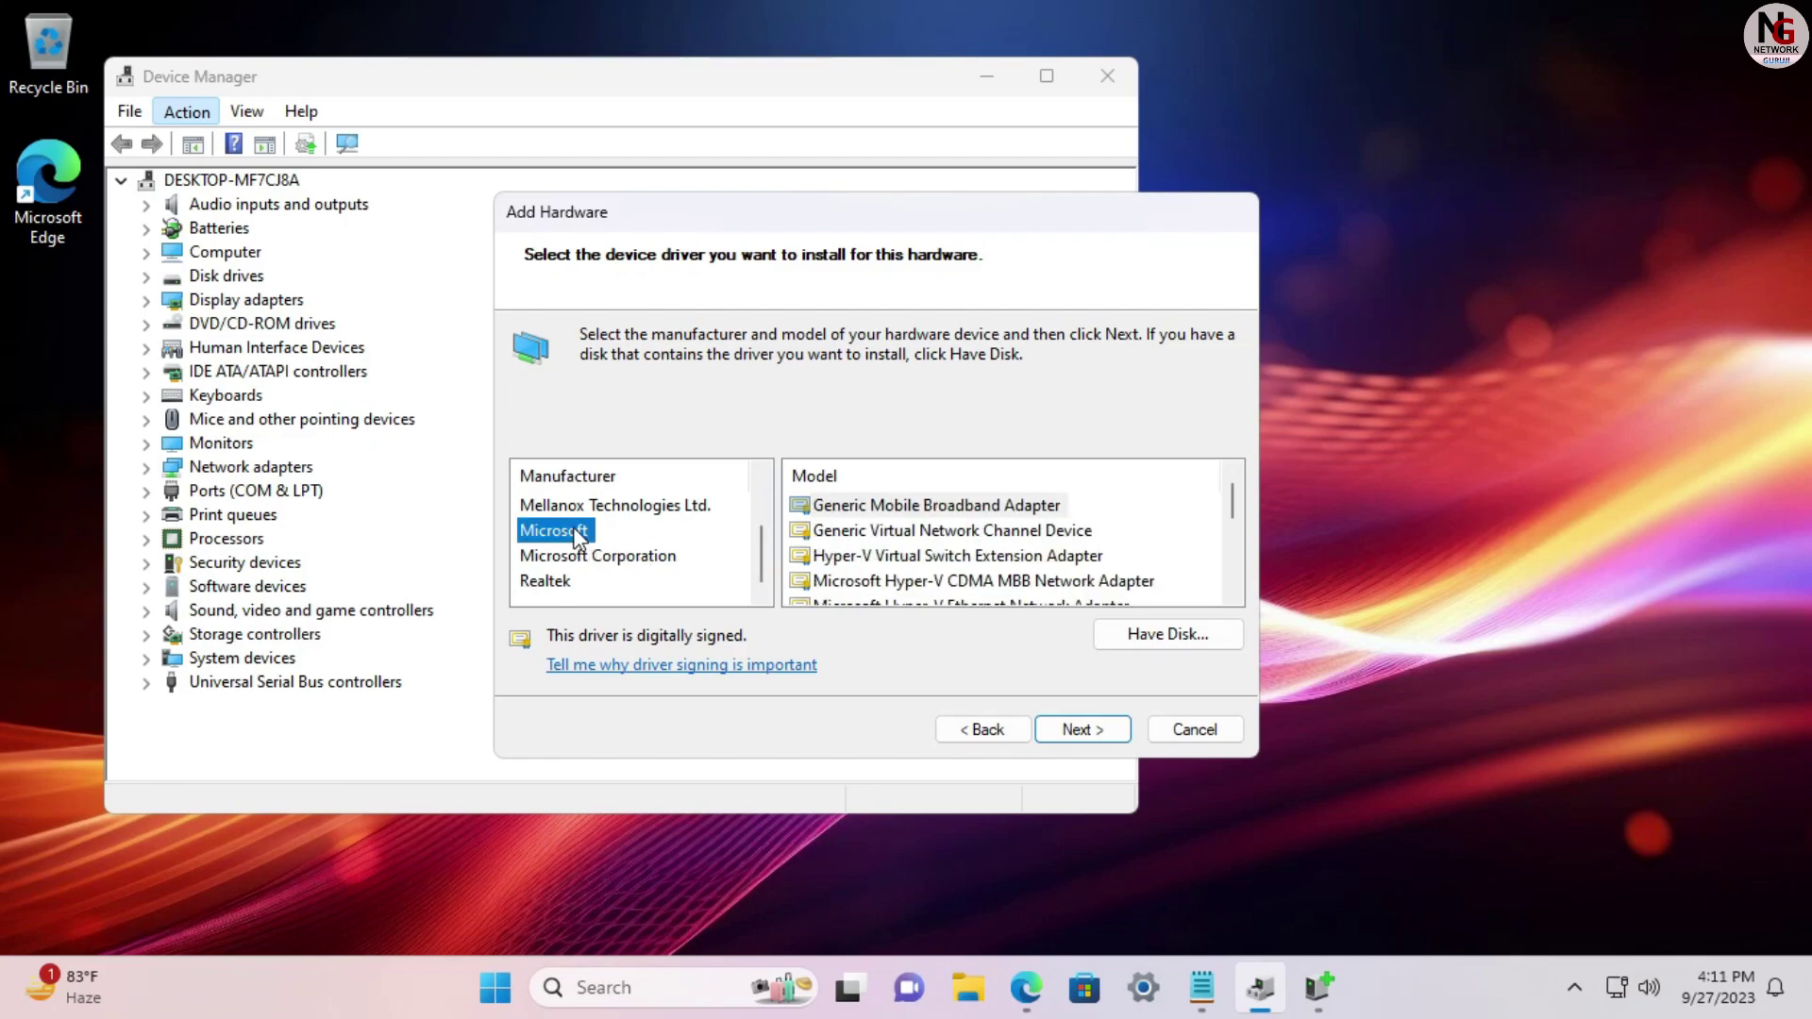
left_click(595, 557)
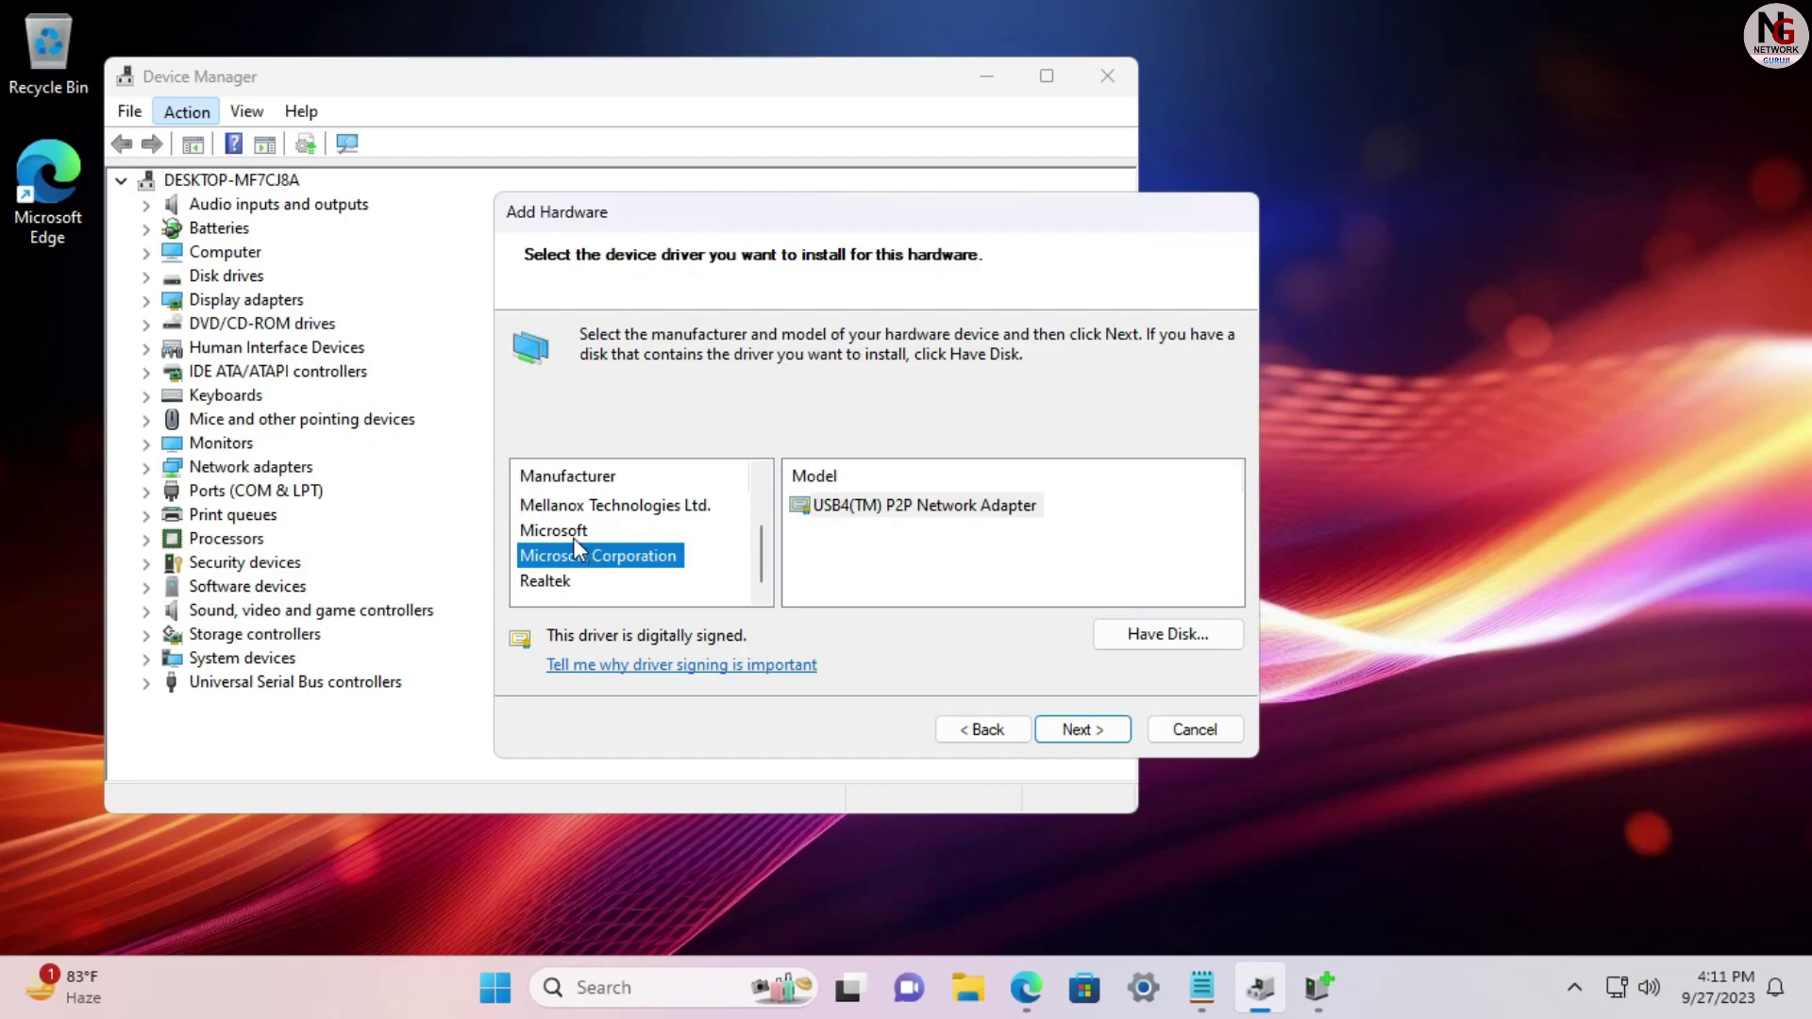
left_click(564, 529)
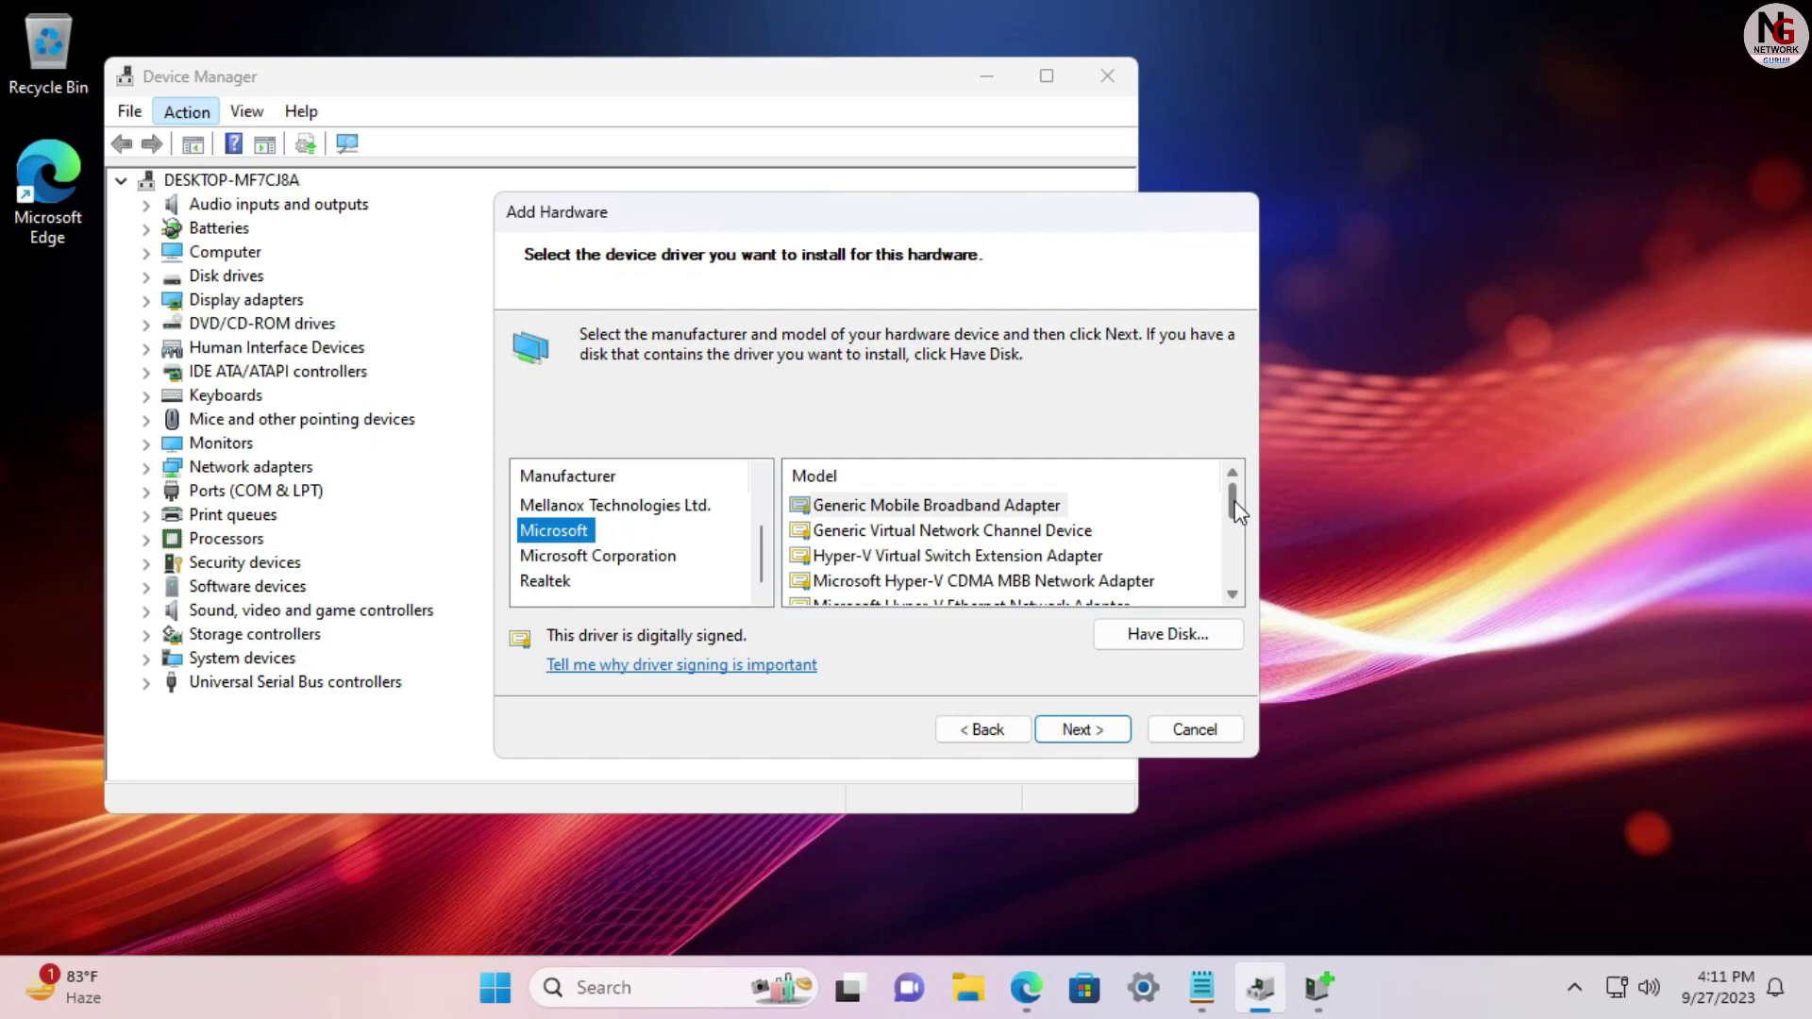
left_click_drag(1237, 513, 1231, 572)
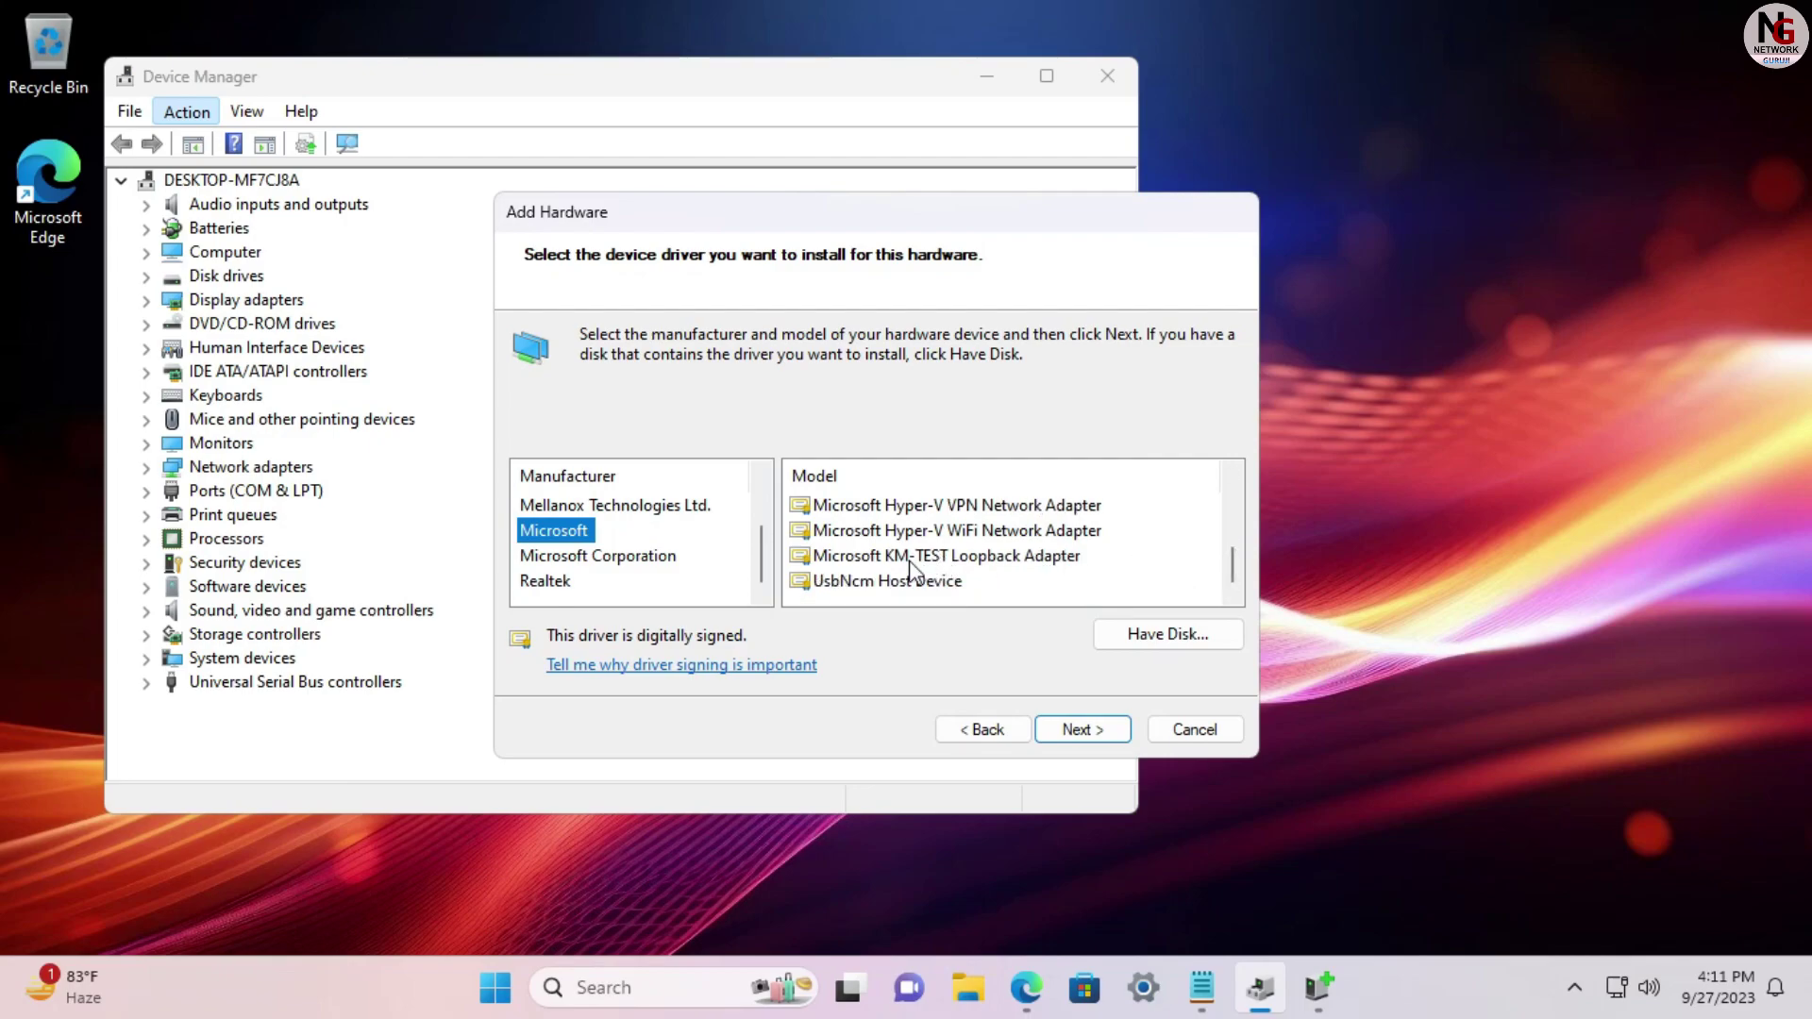
left_click(982, 559)
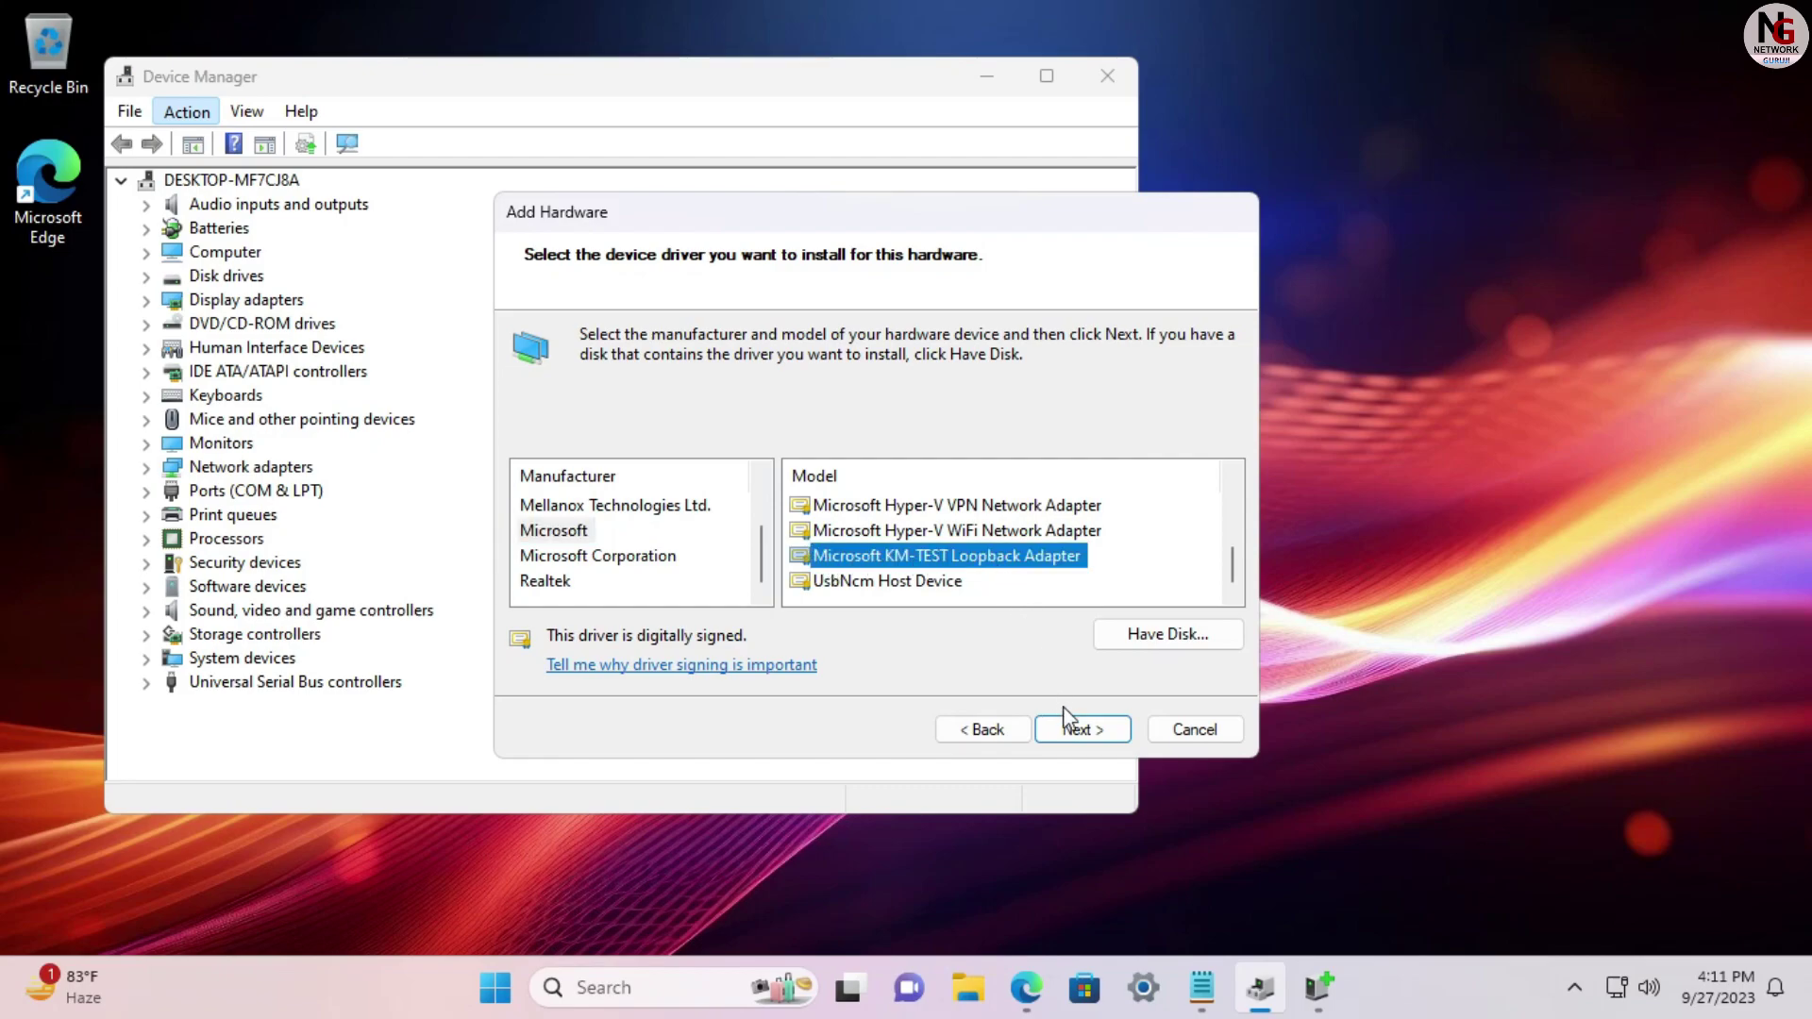
left_click(1085, 736)
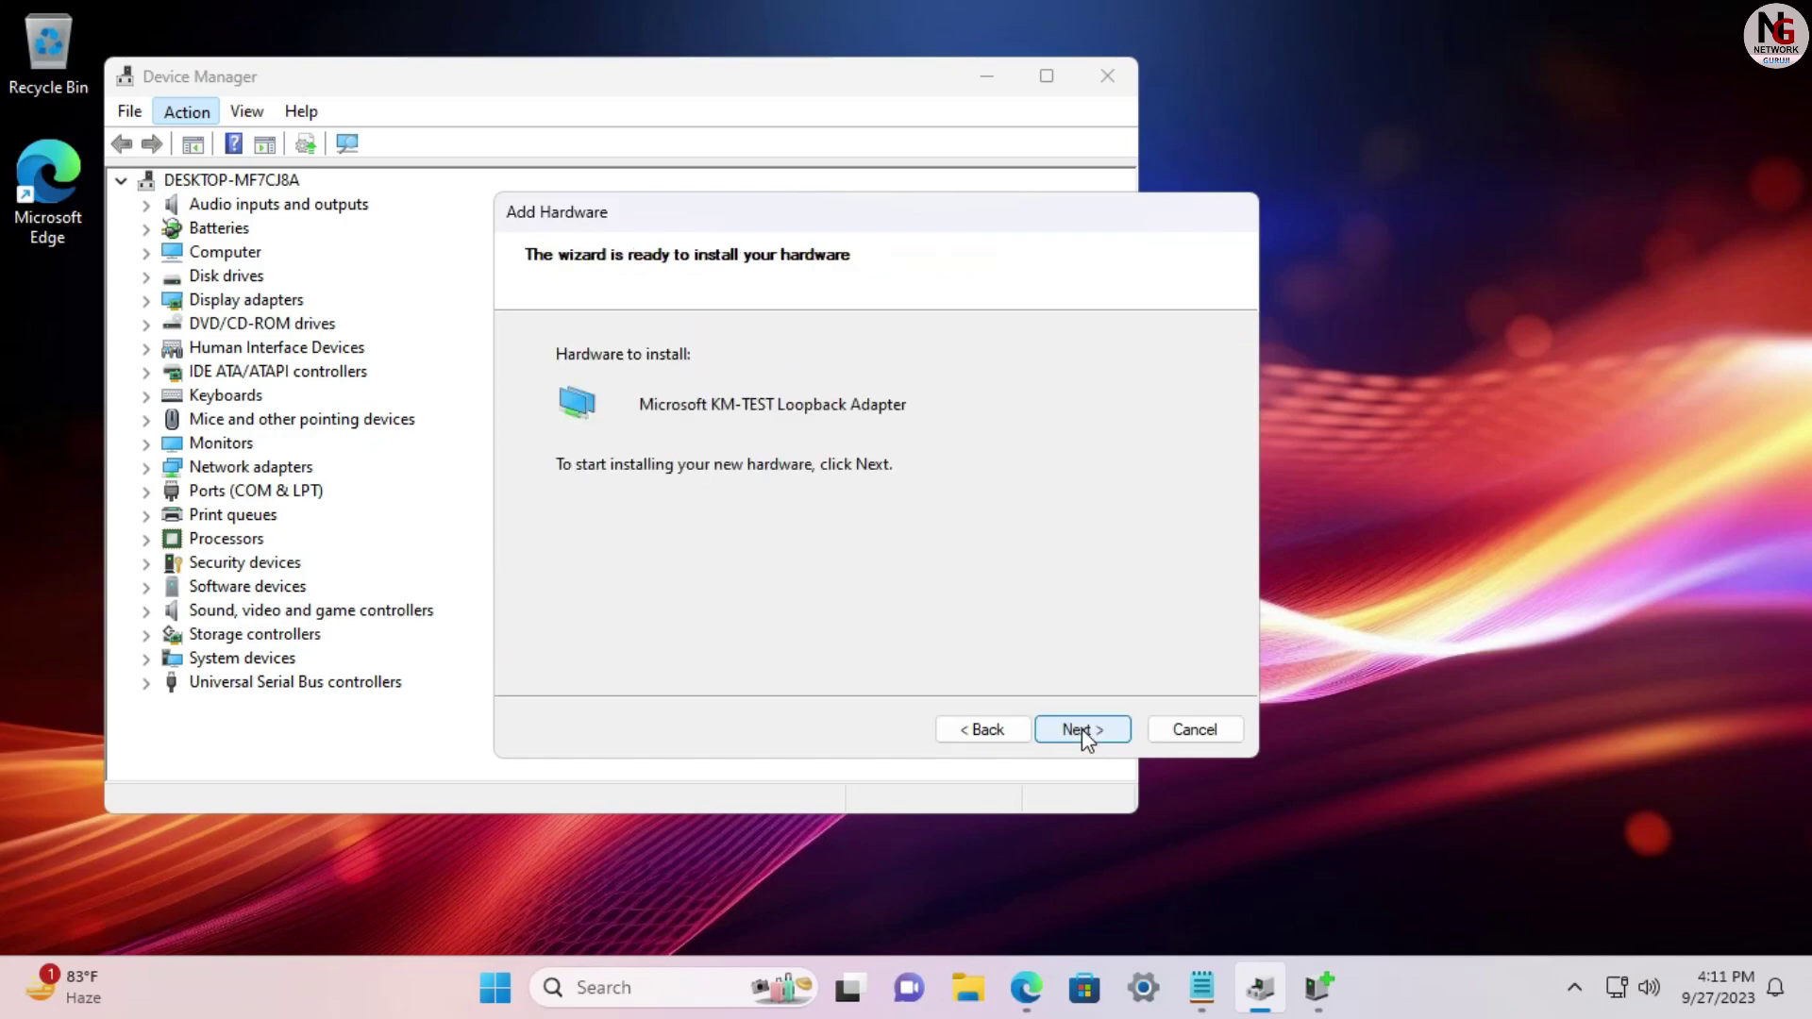
Install the selected loopback adapter and close Device Manager and both Add Hardware wizards
left_click(1085, 735)
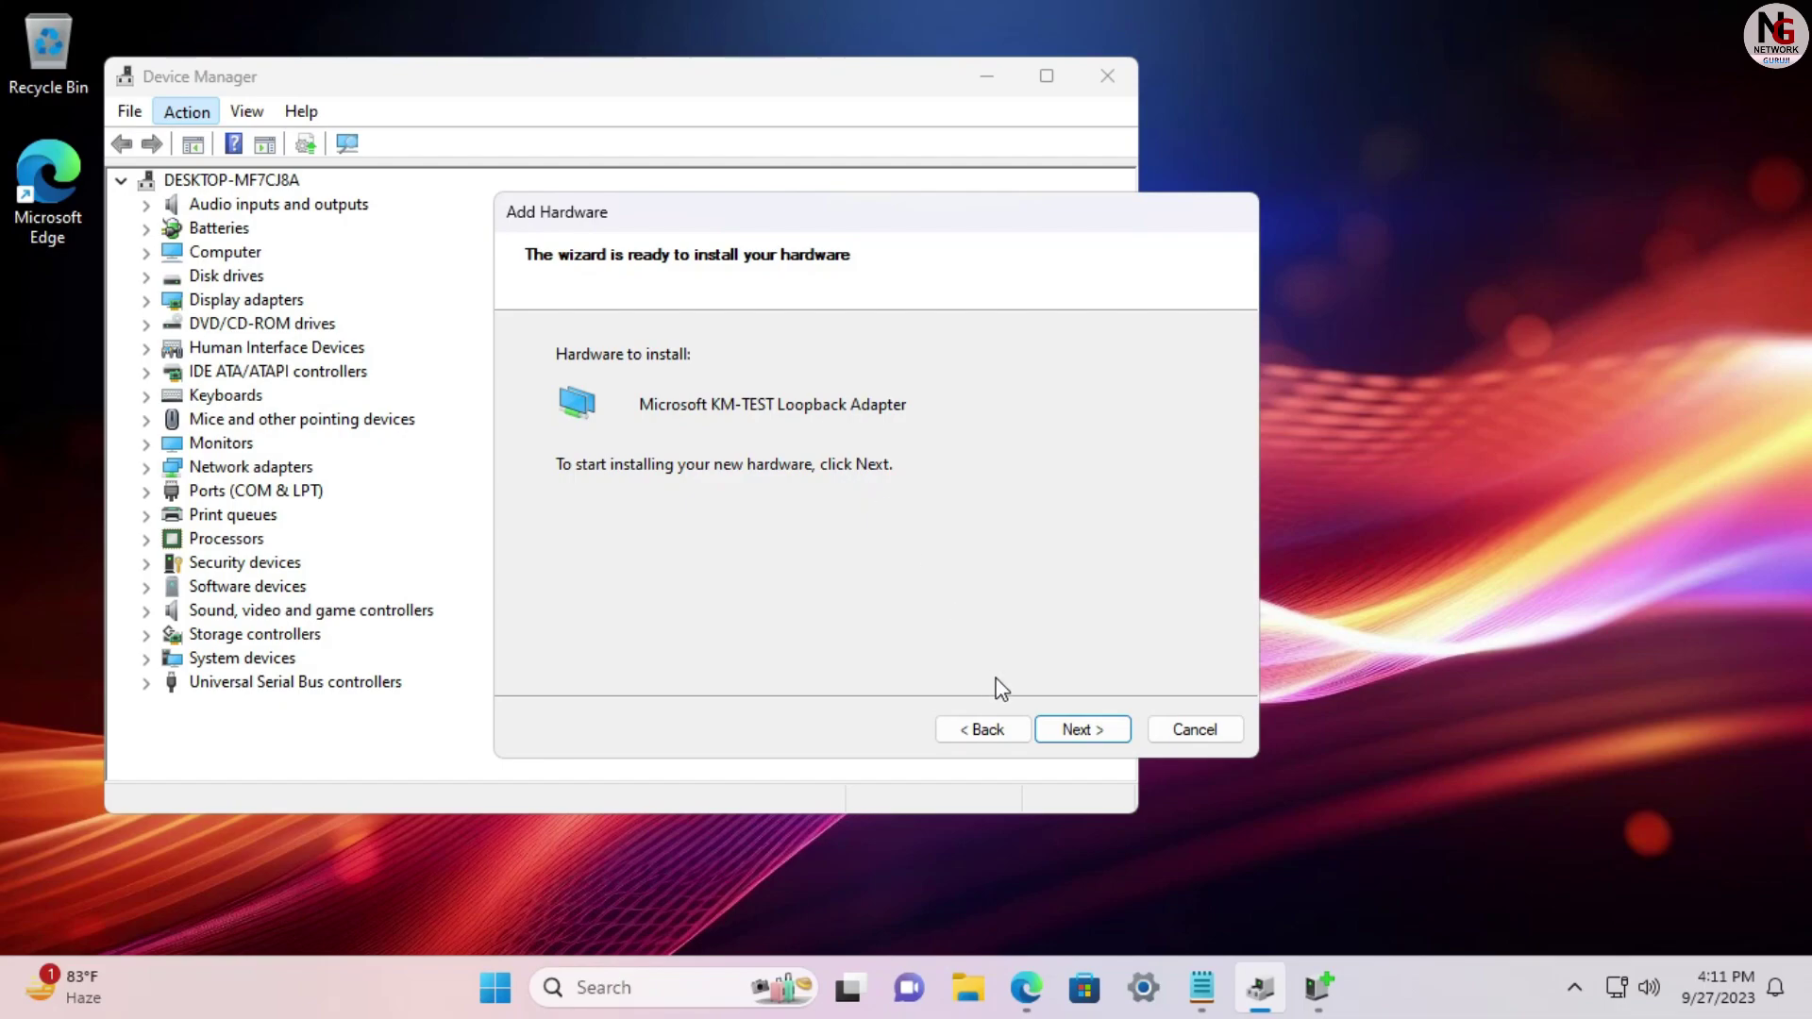
left_click(1090, 741)
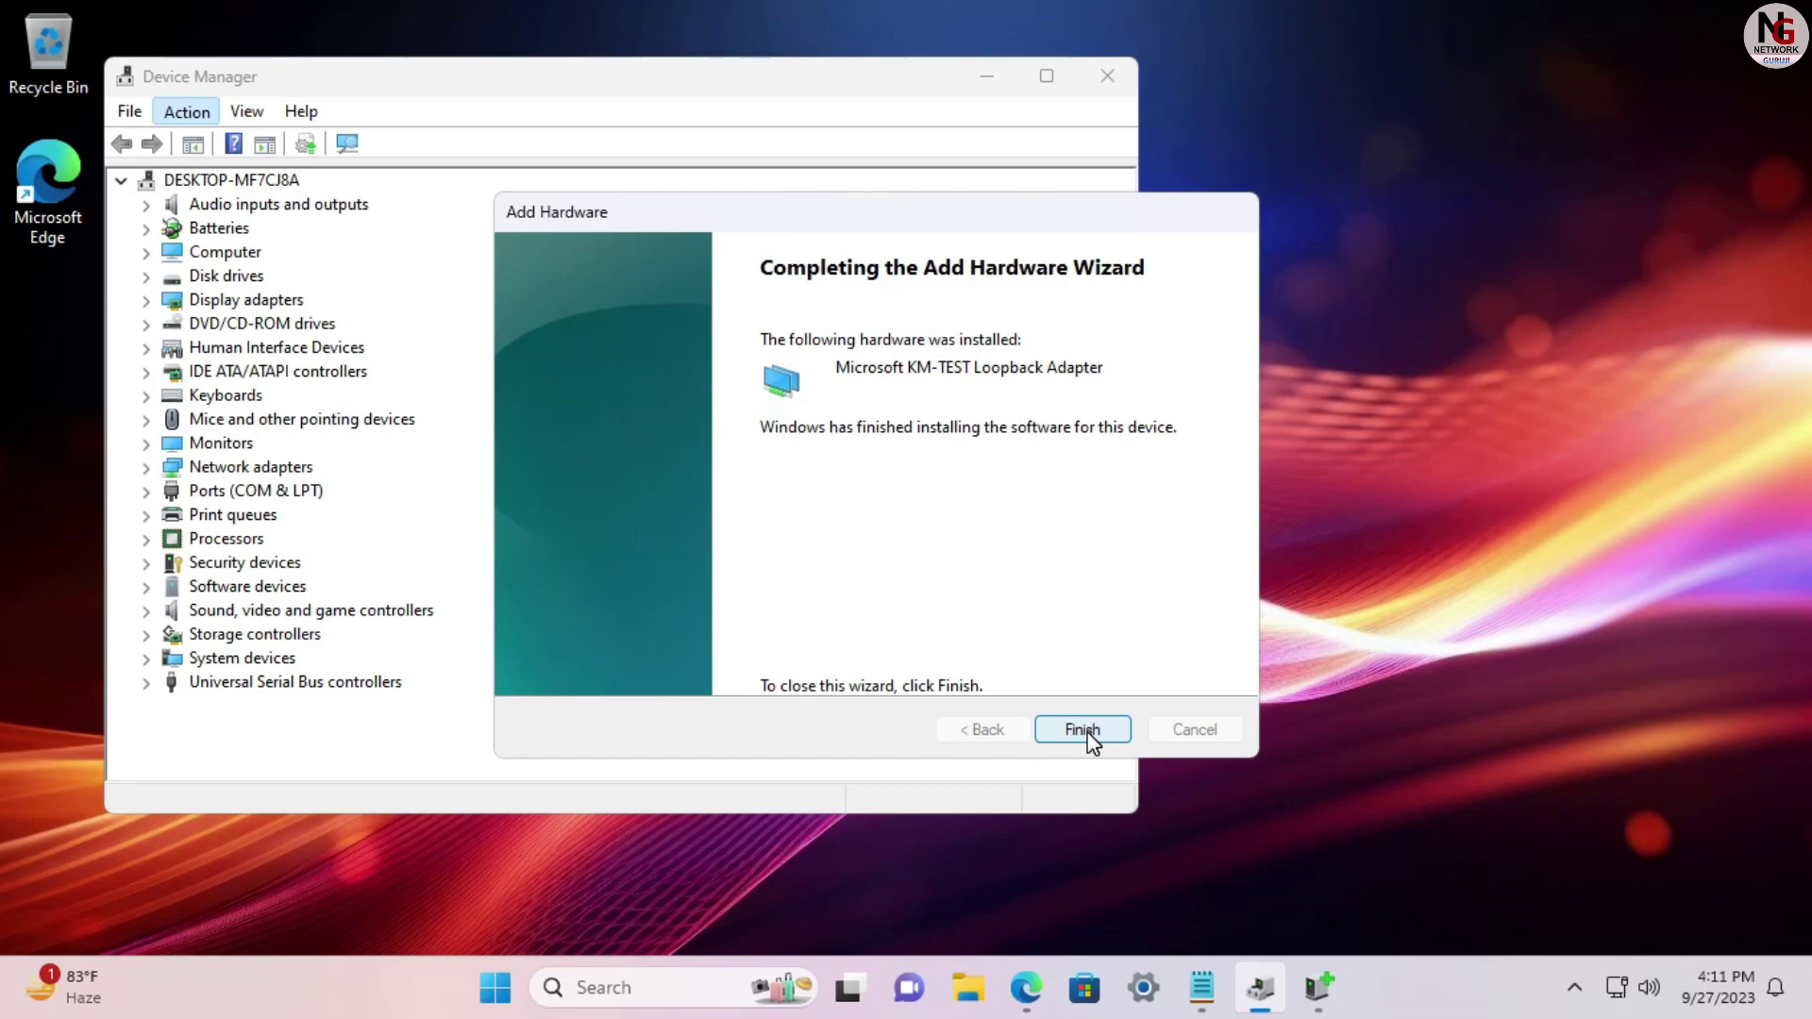
left_click(1085, 732)
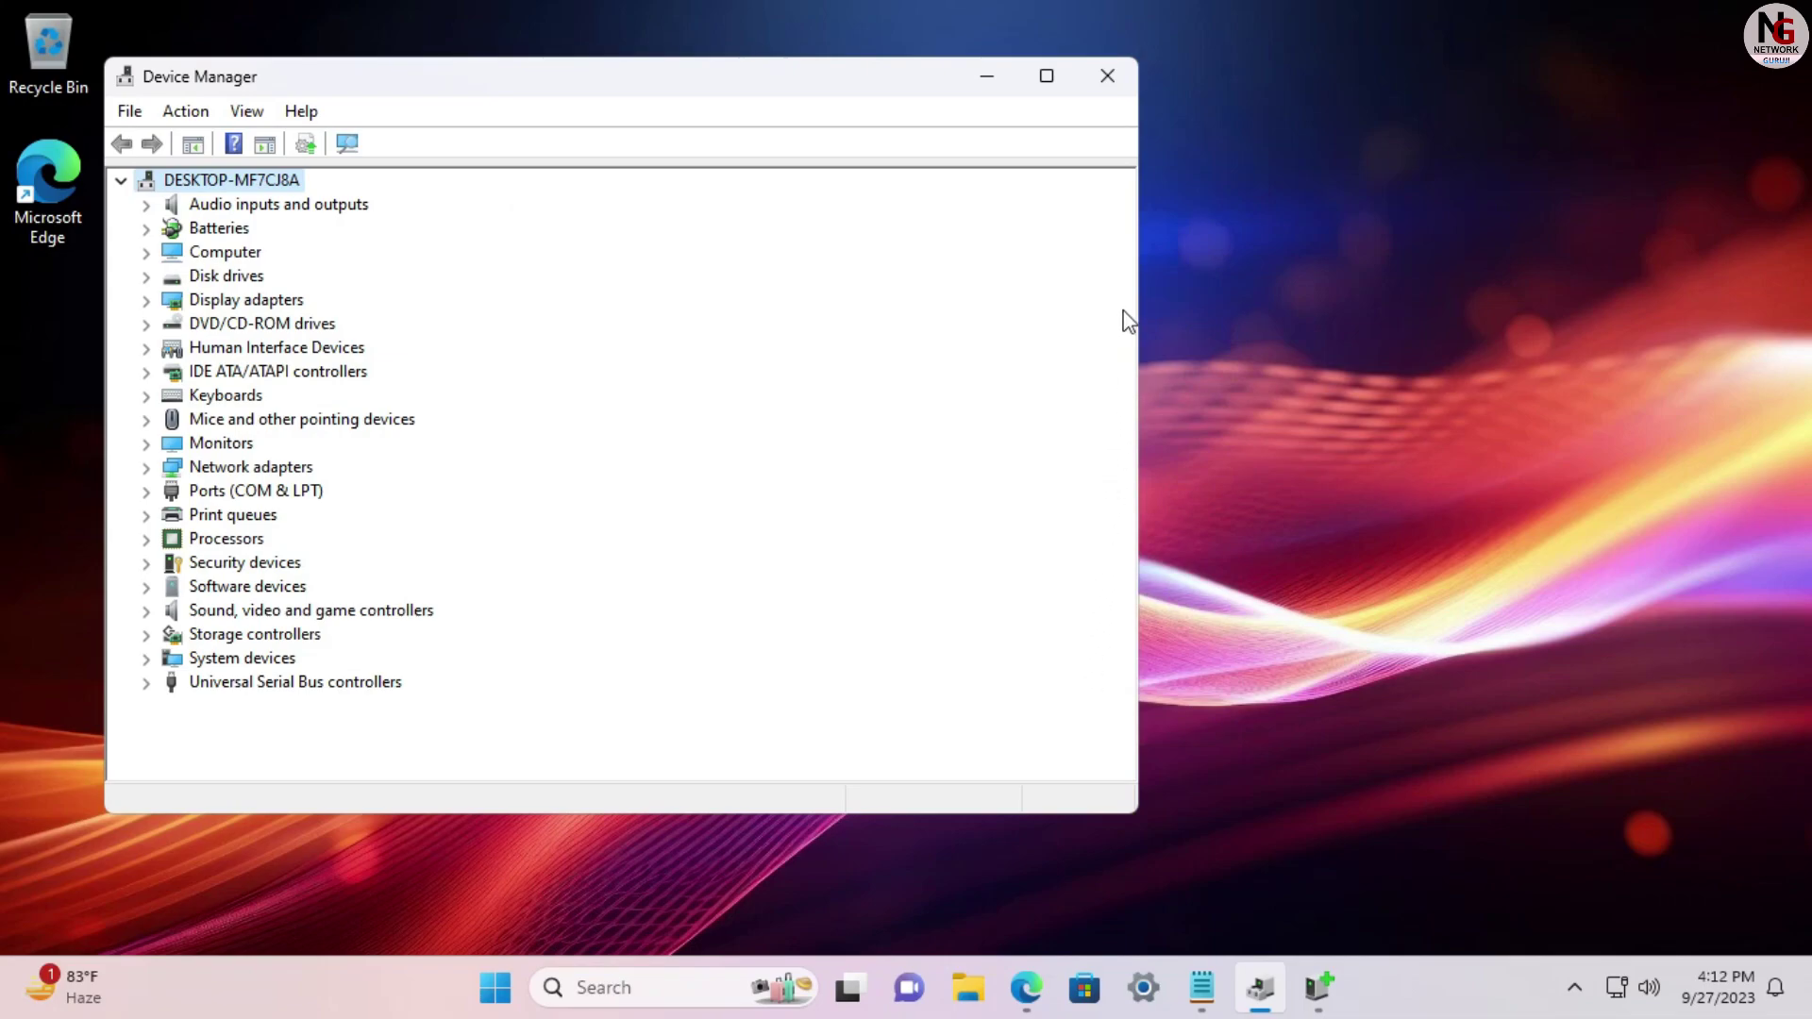
left_click(1123, 92)
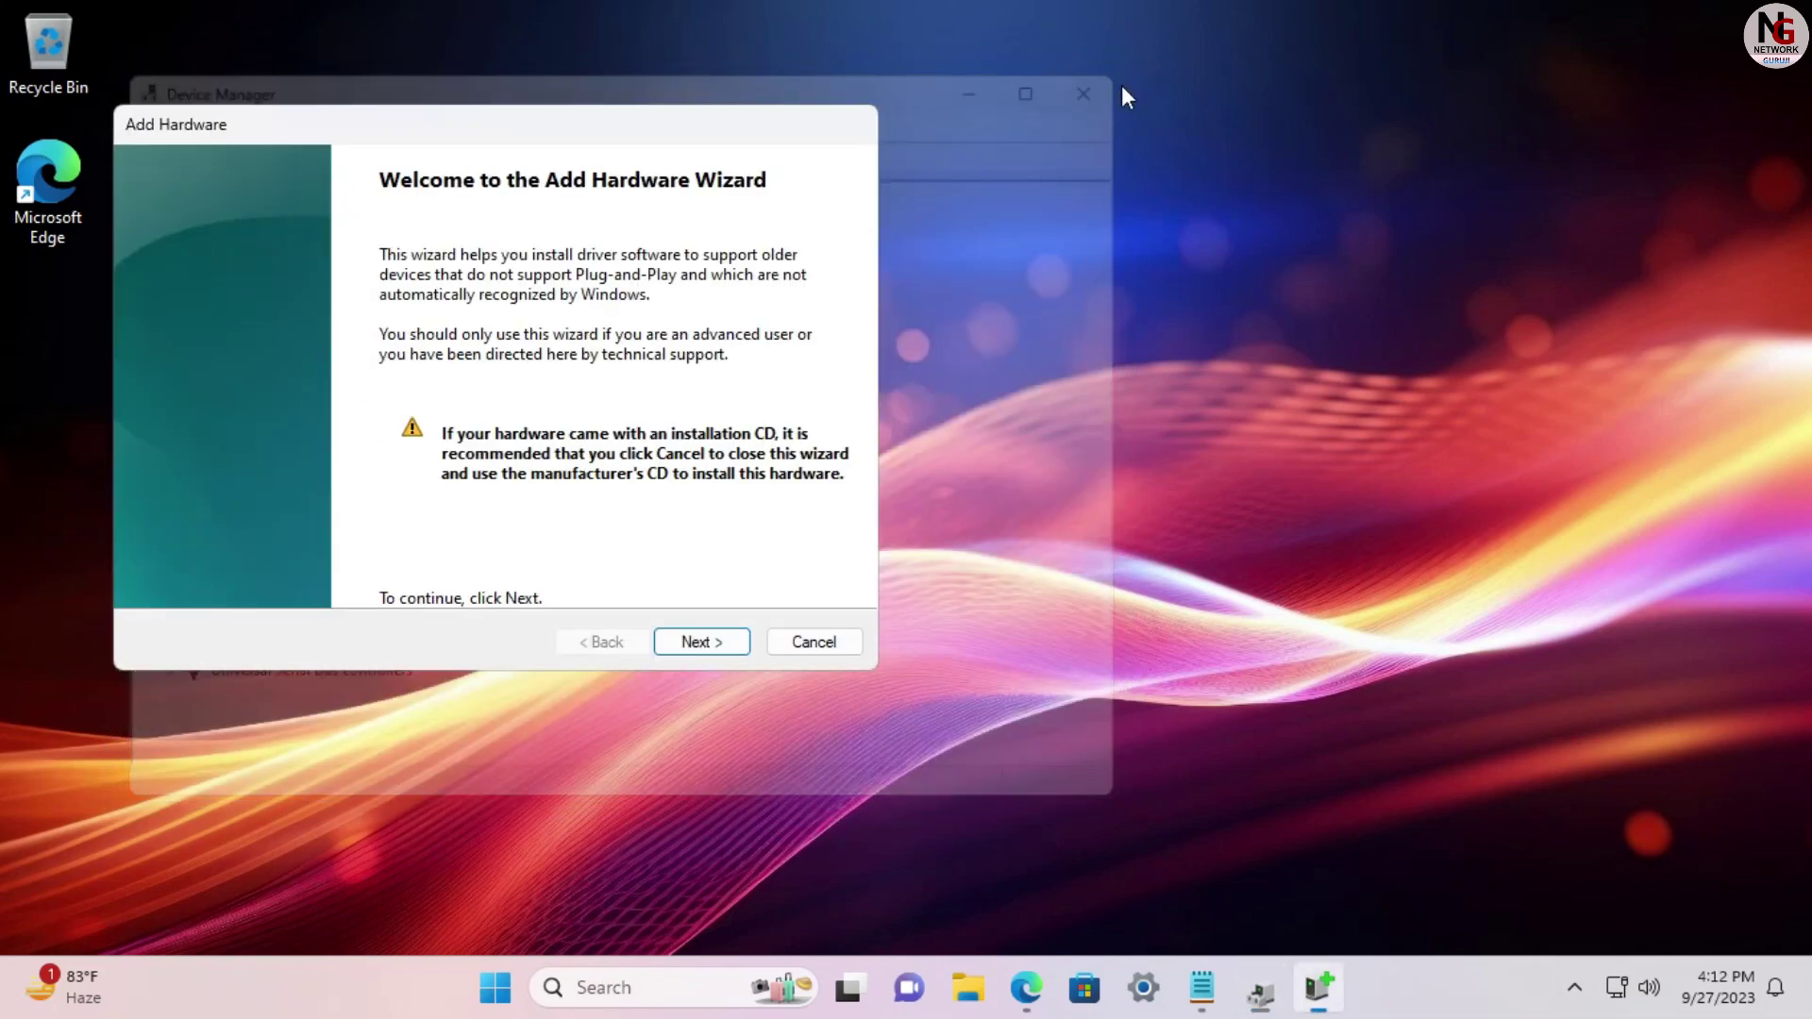
left_click(828, 640)
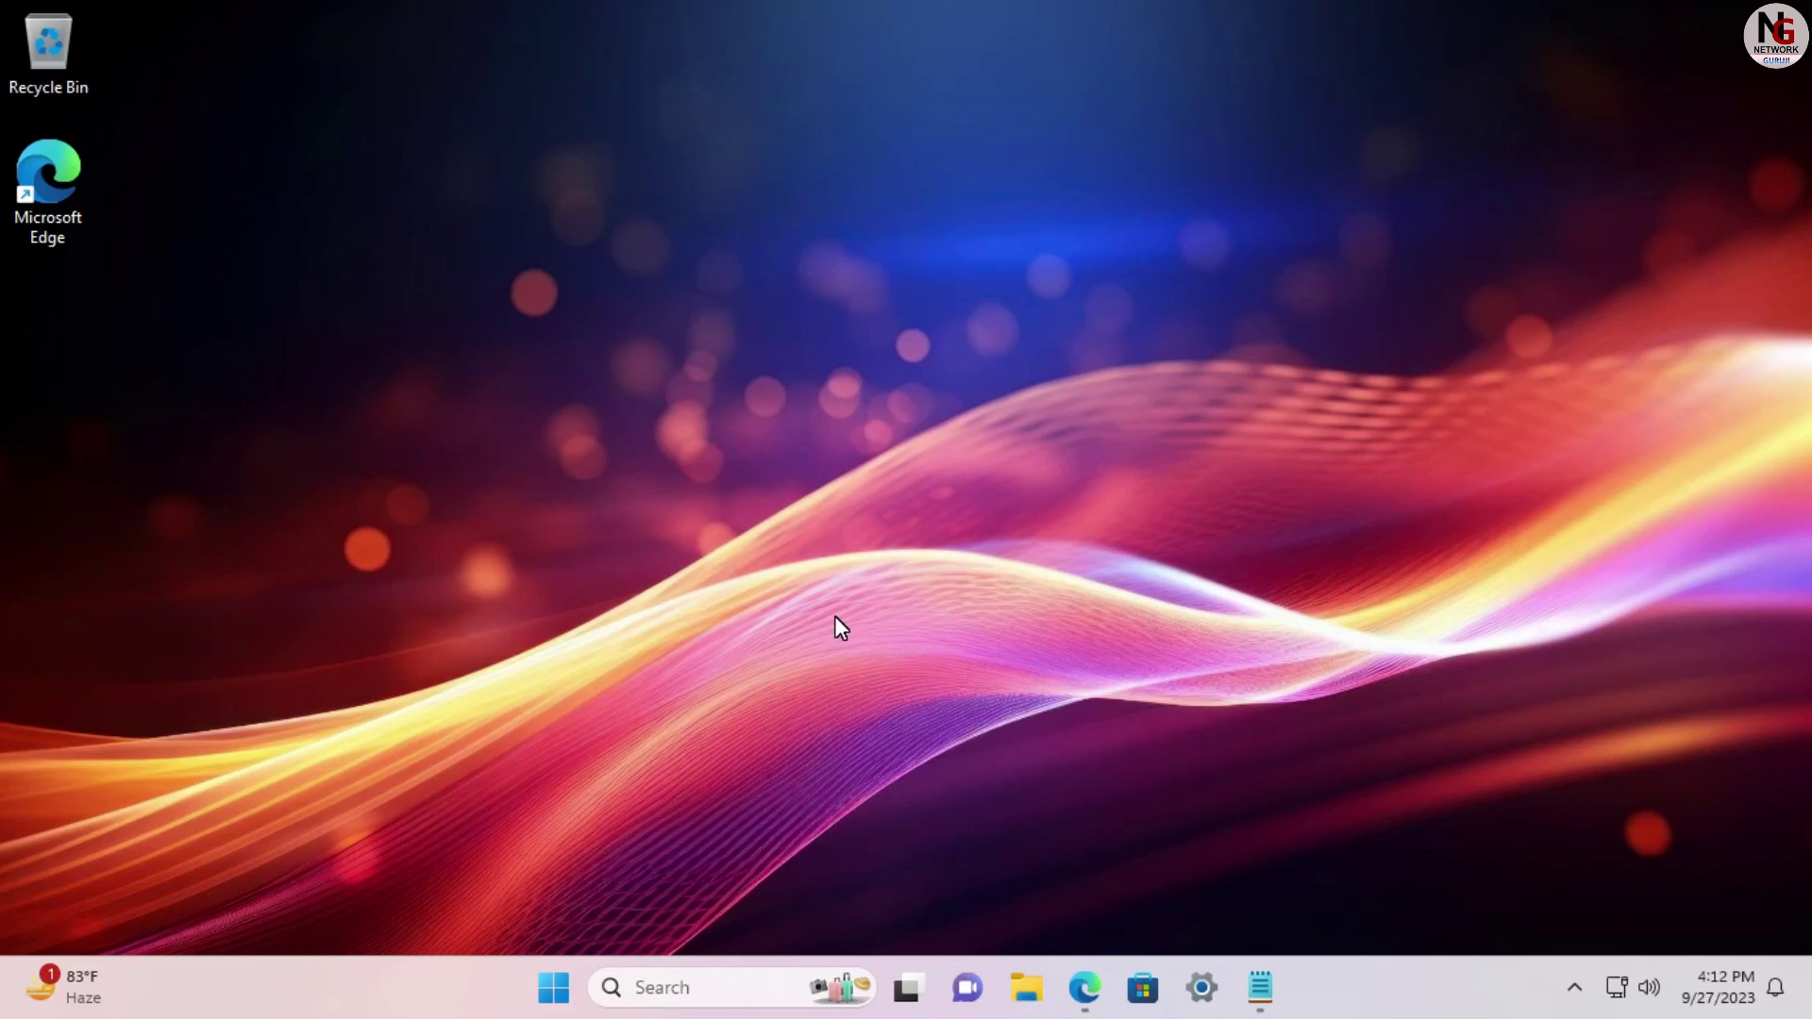
Open Network Connections by running ncpa.cpl
key("super+r")
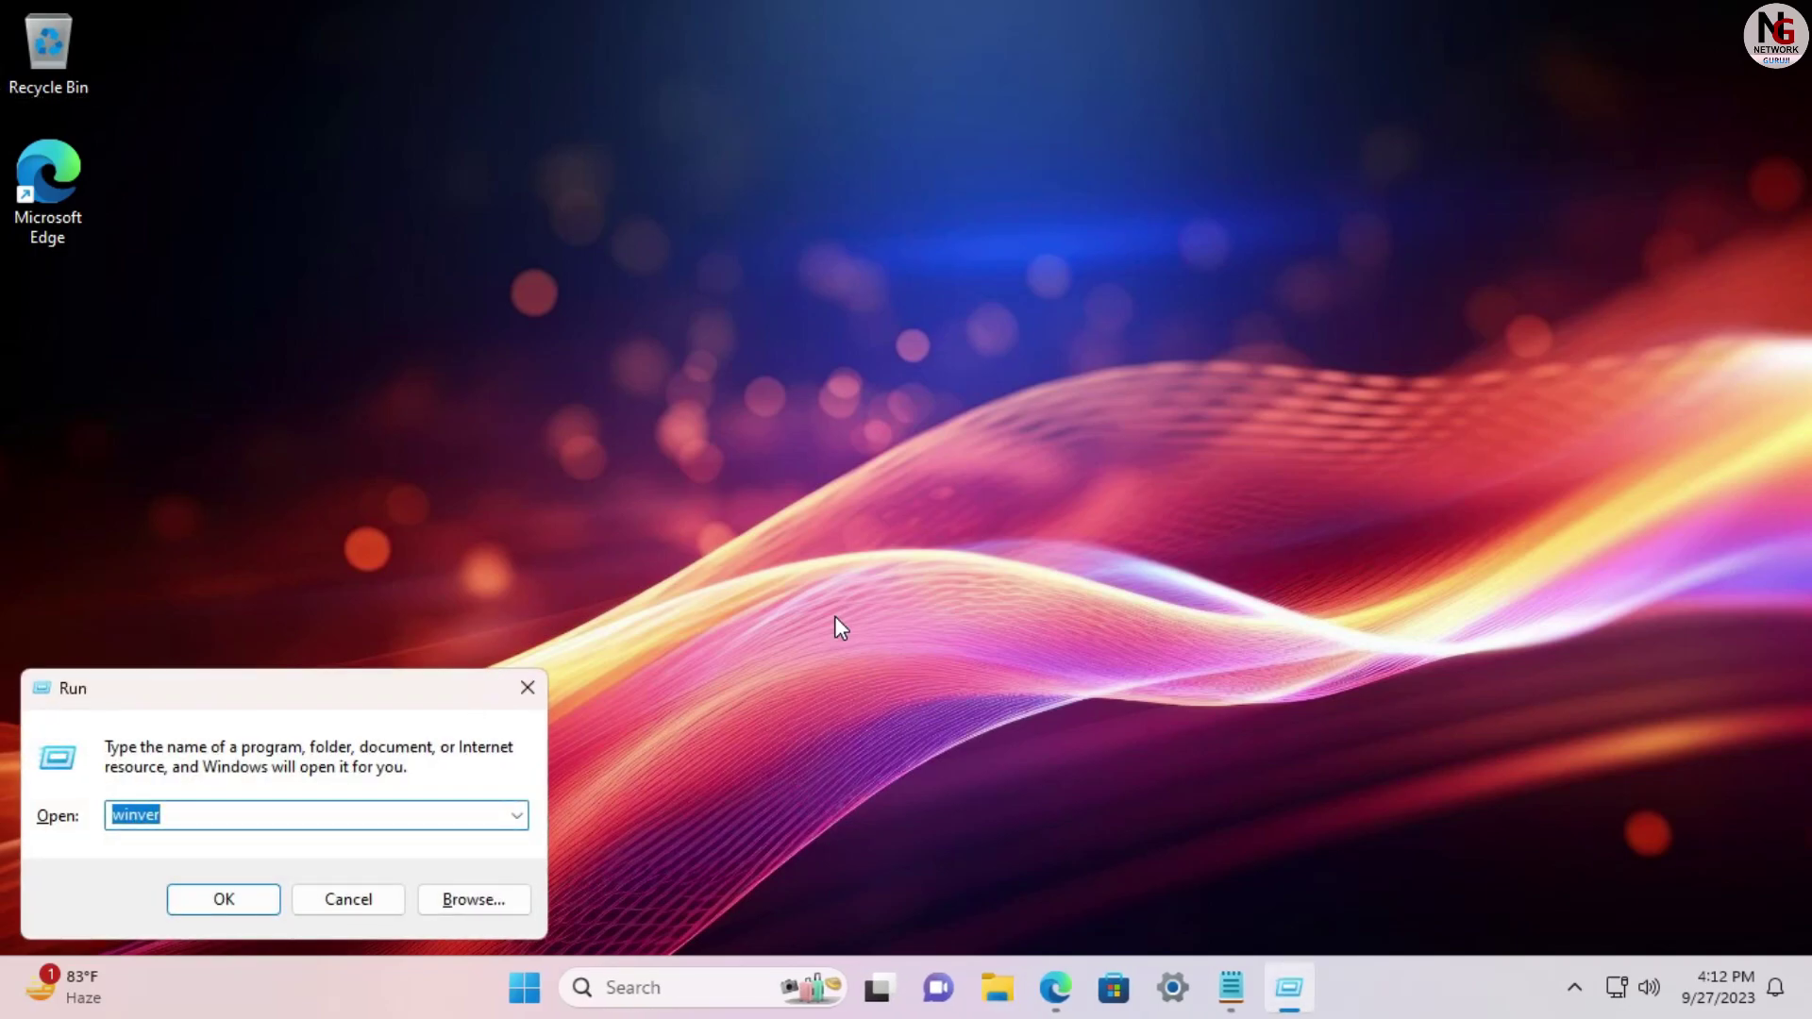
type("n")
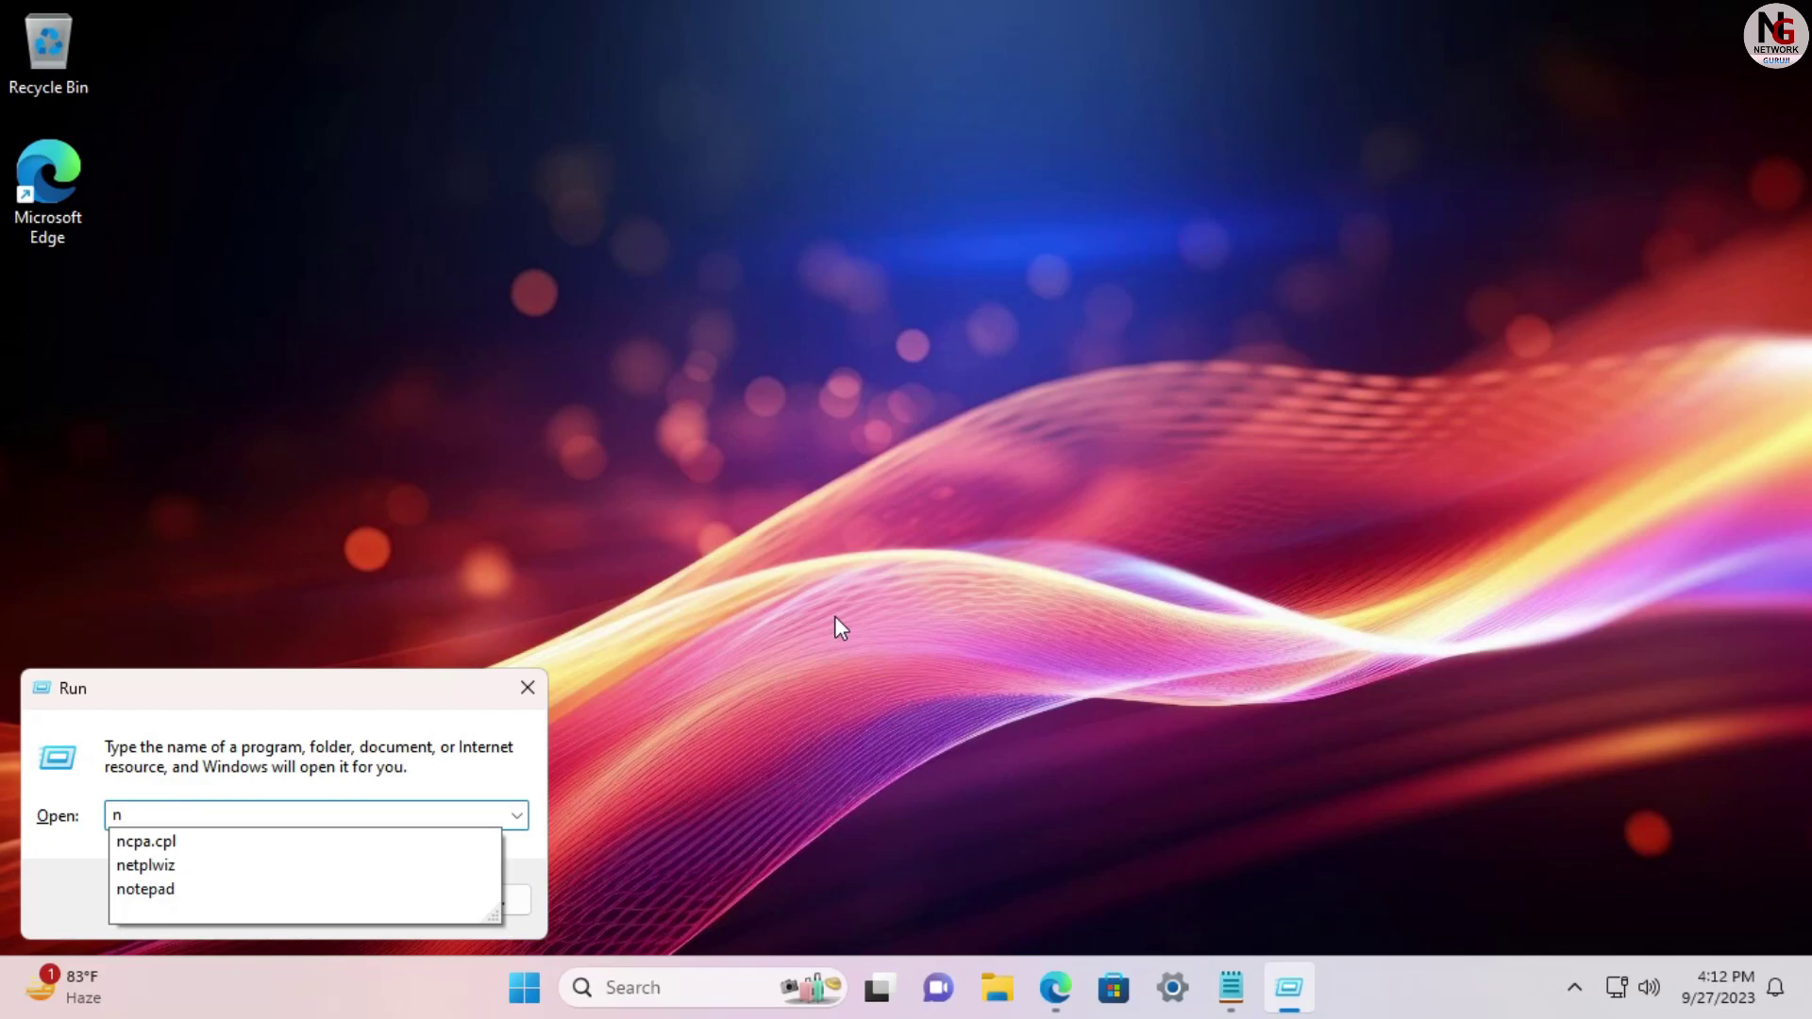
key("Down")
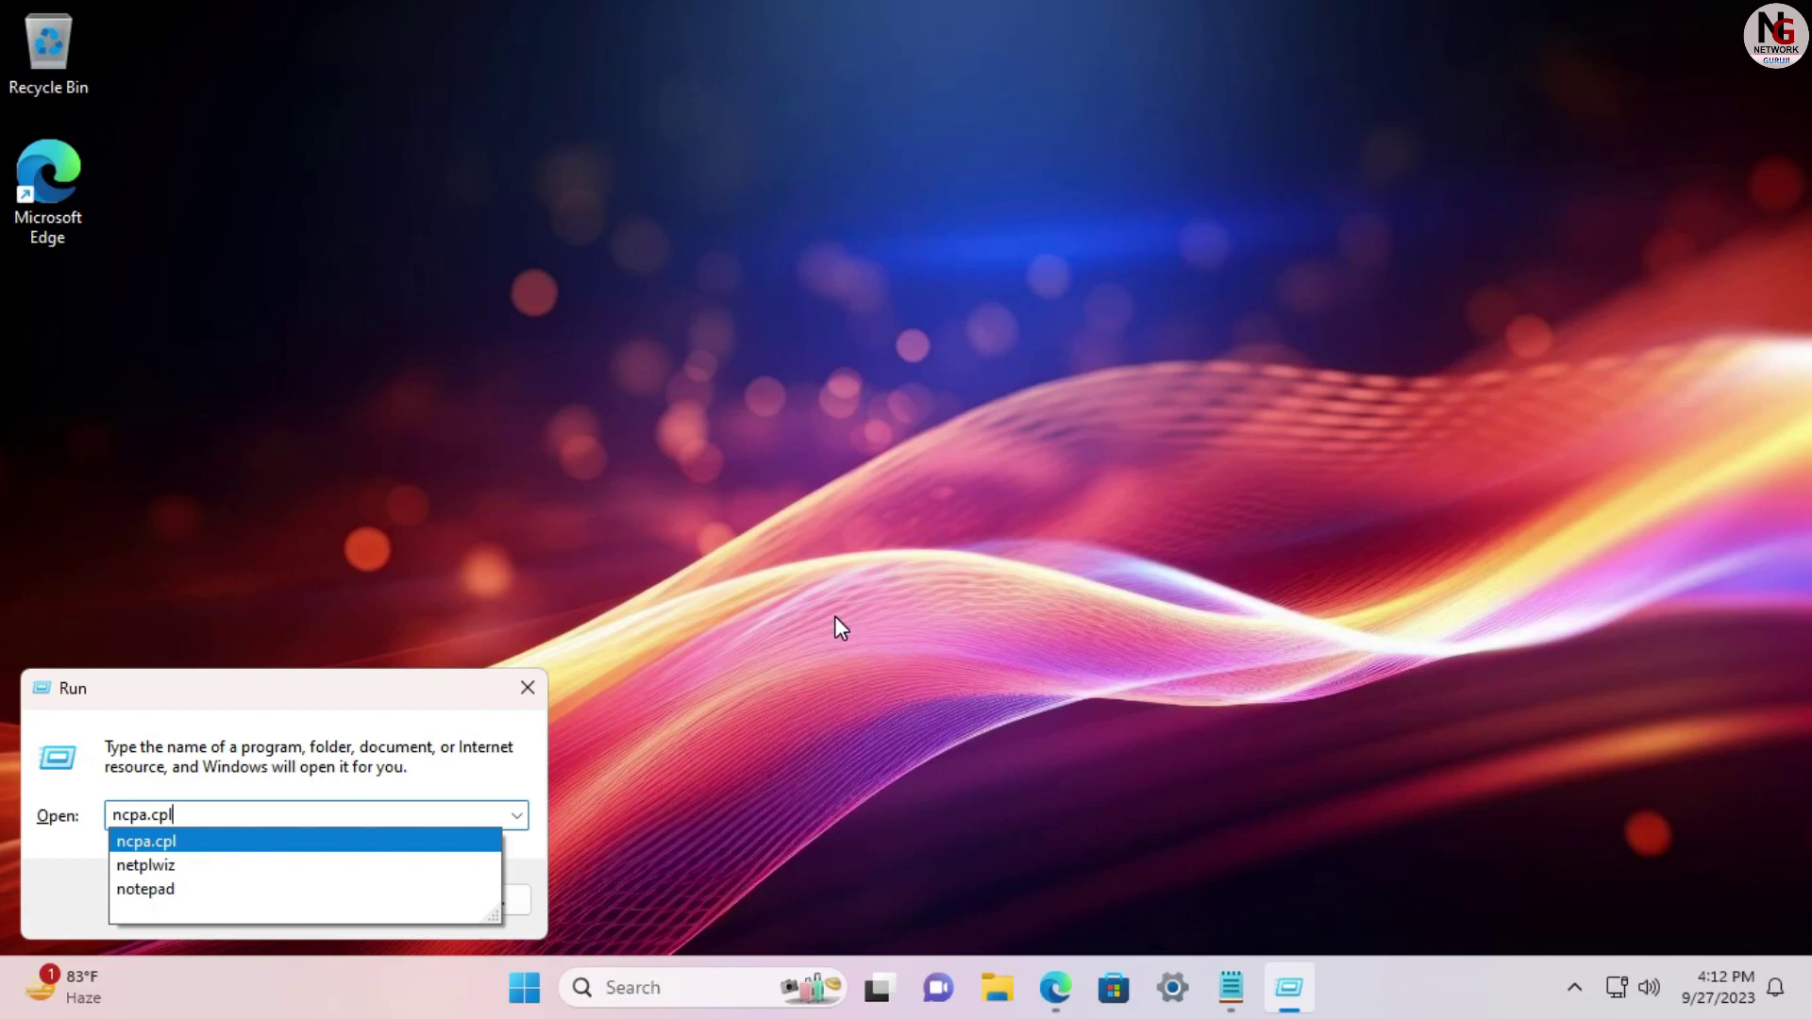
key("Escape")
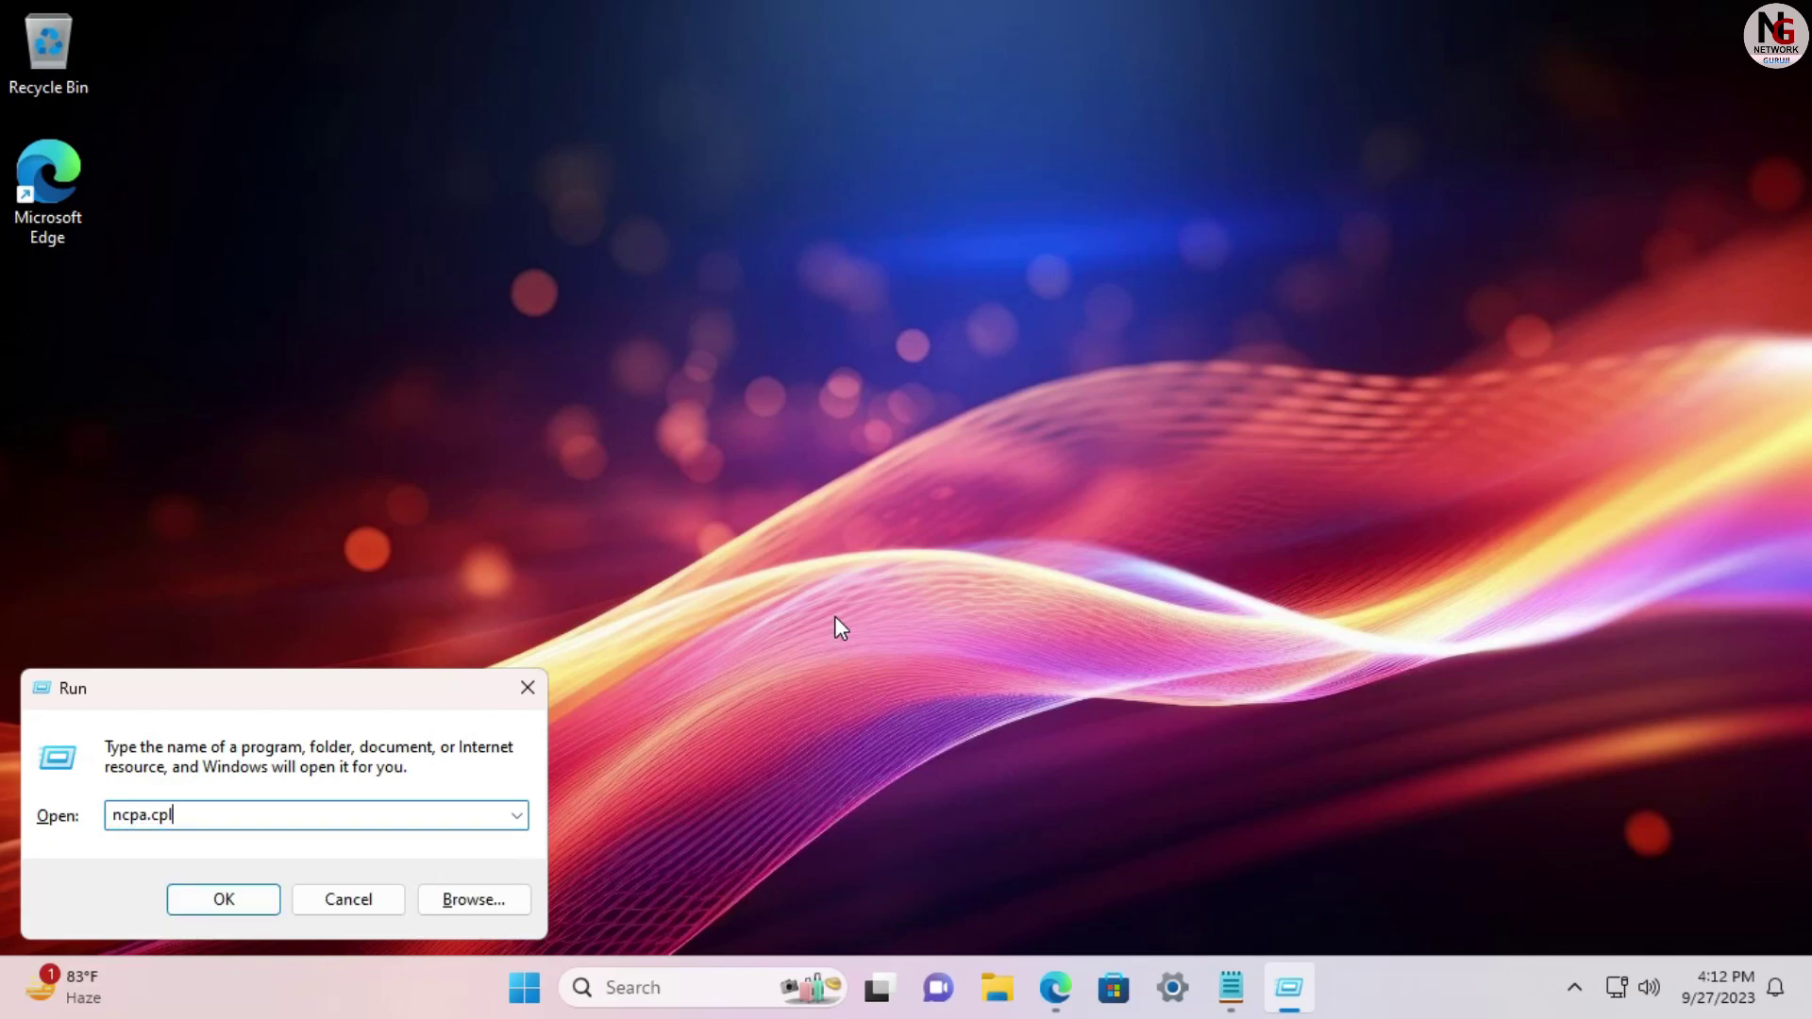
key("Return")
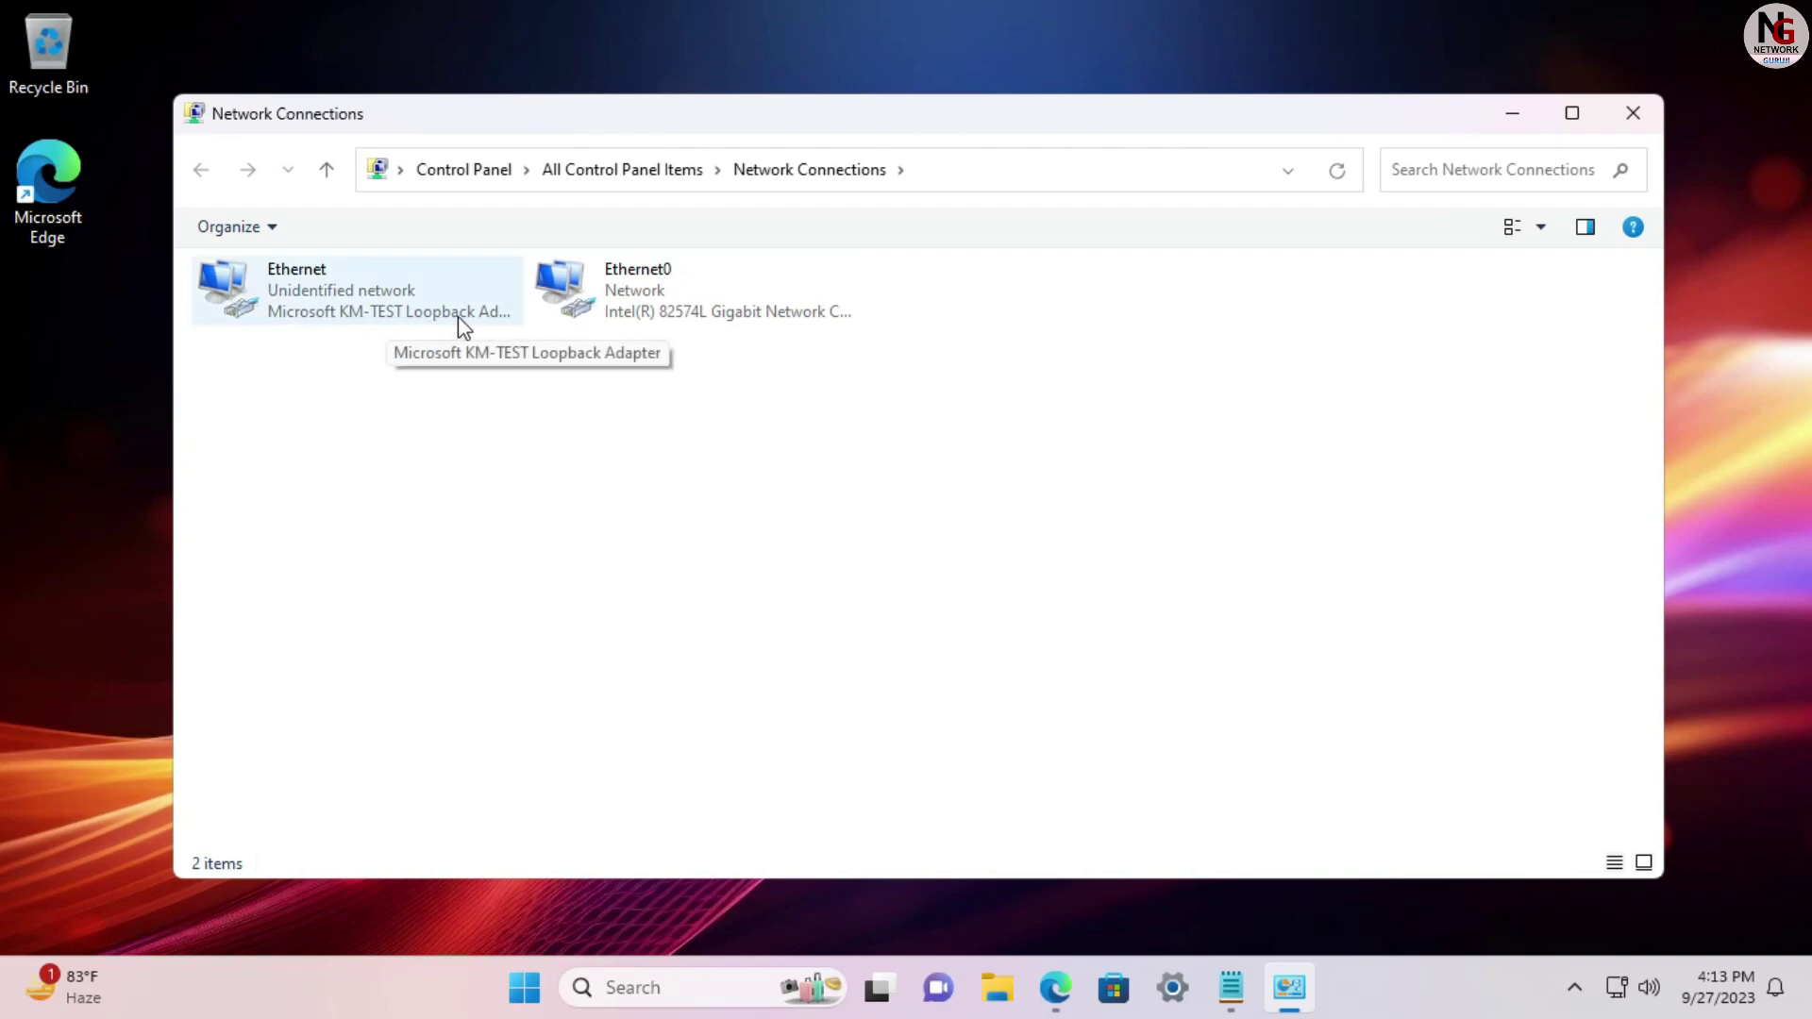
View the status and network connection details of the Ethernet connection that uses the loopback adapter
left_click(319, 287)
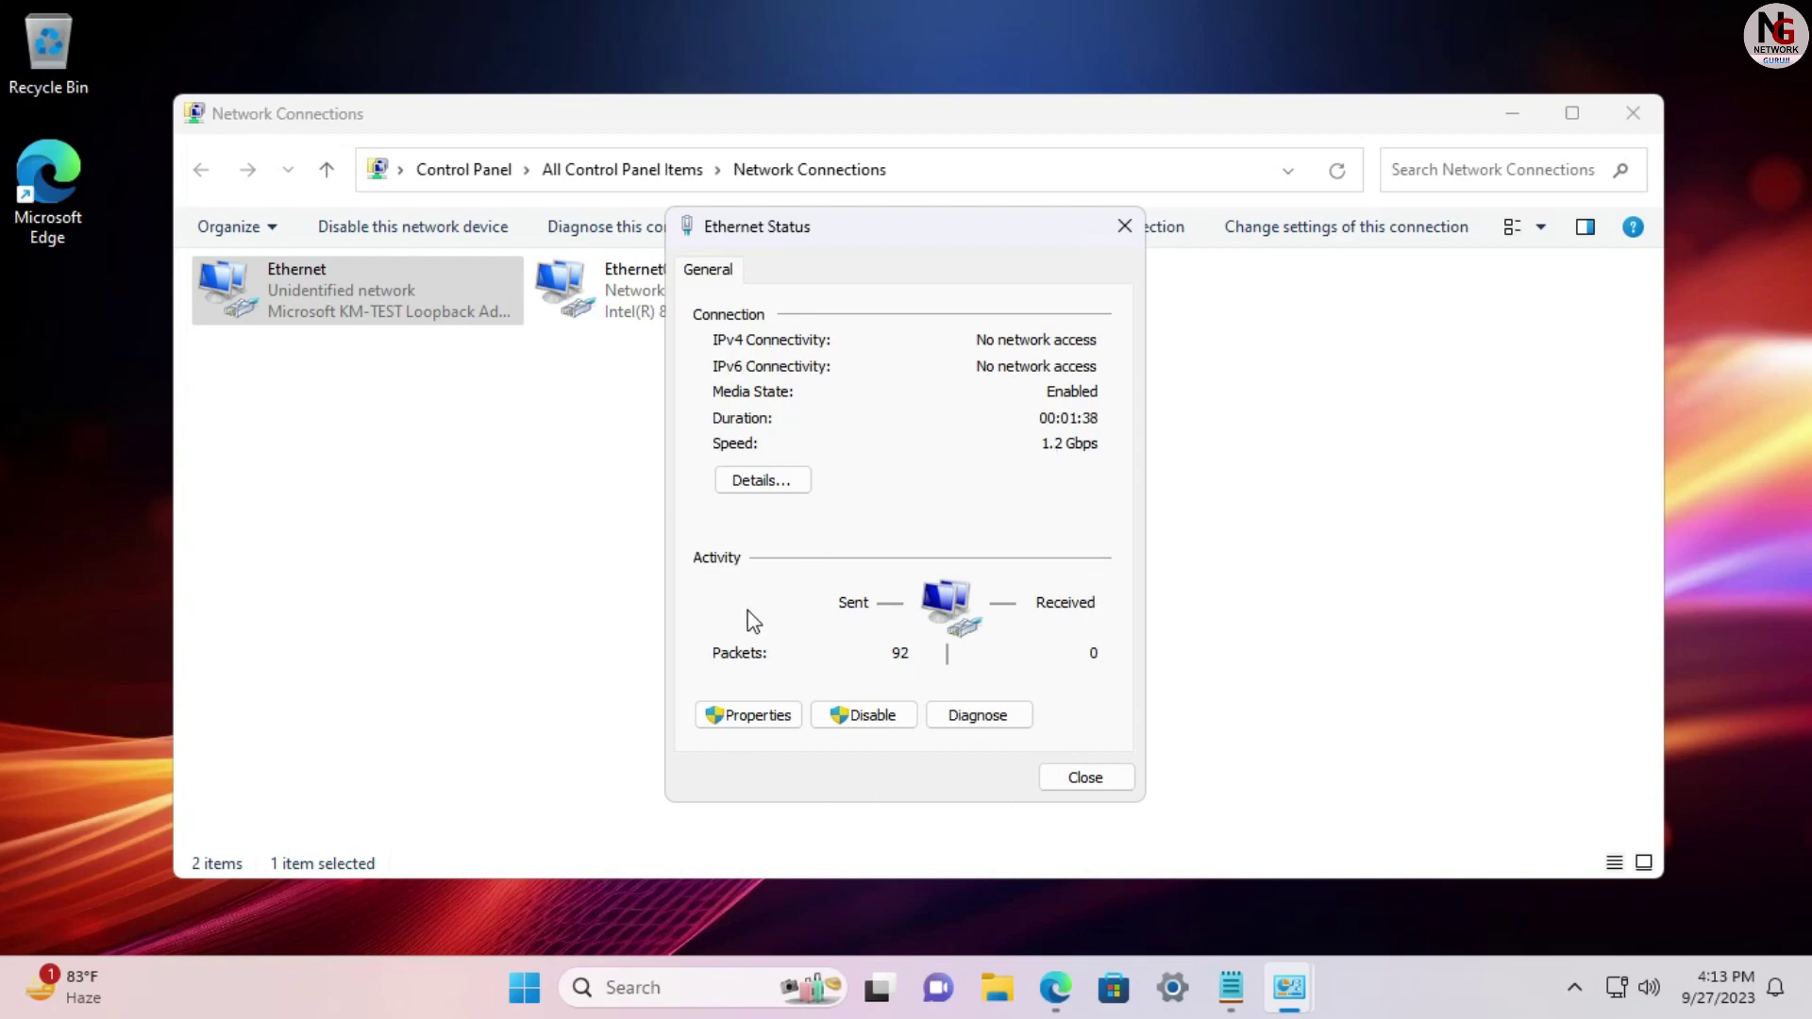
left_click(767, 486)
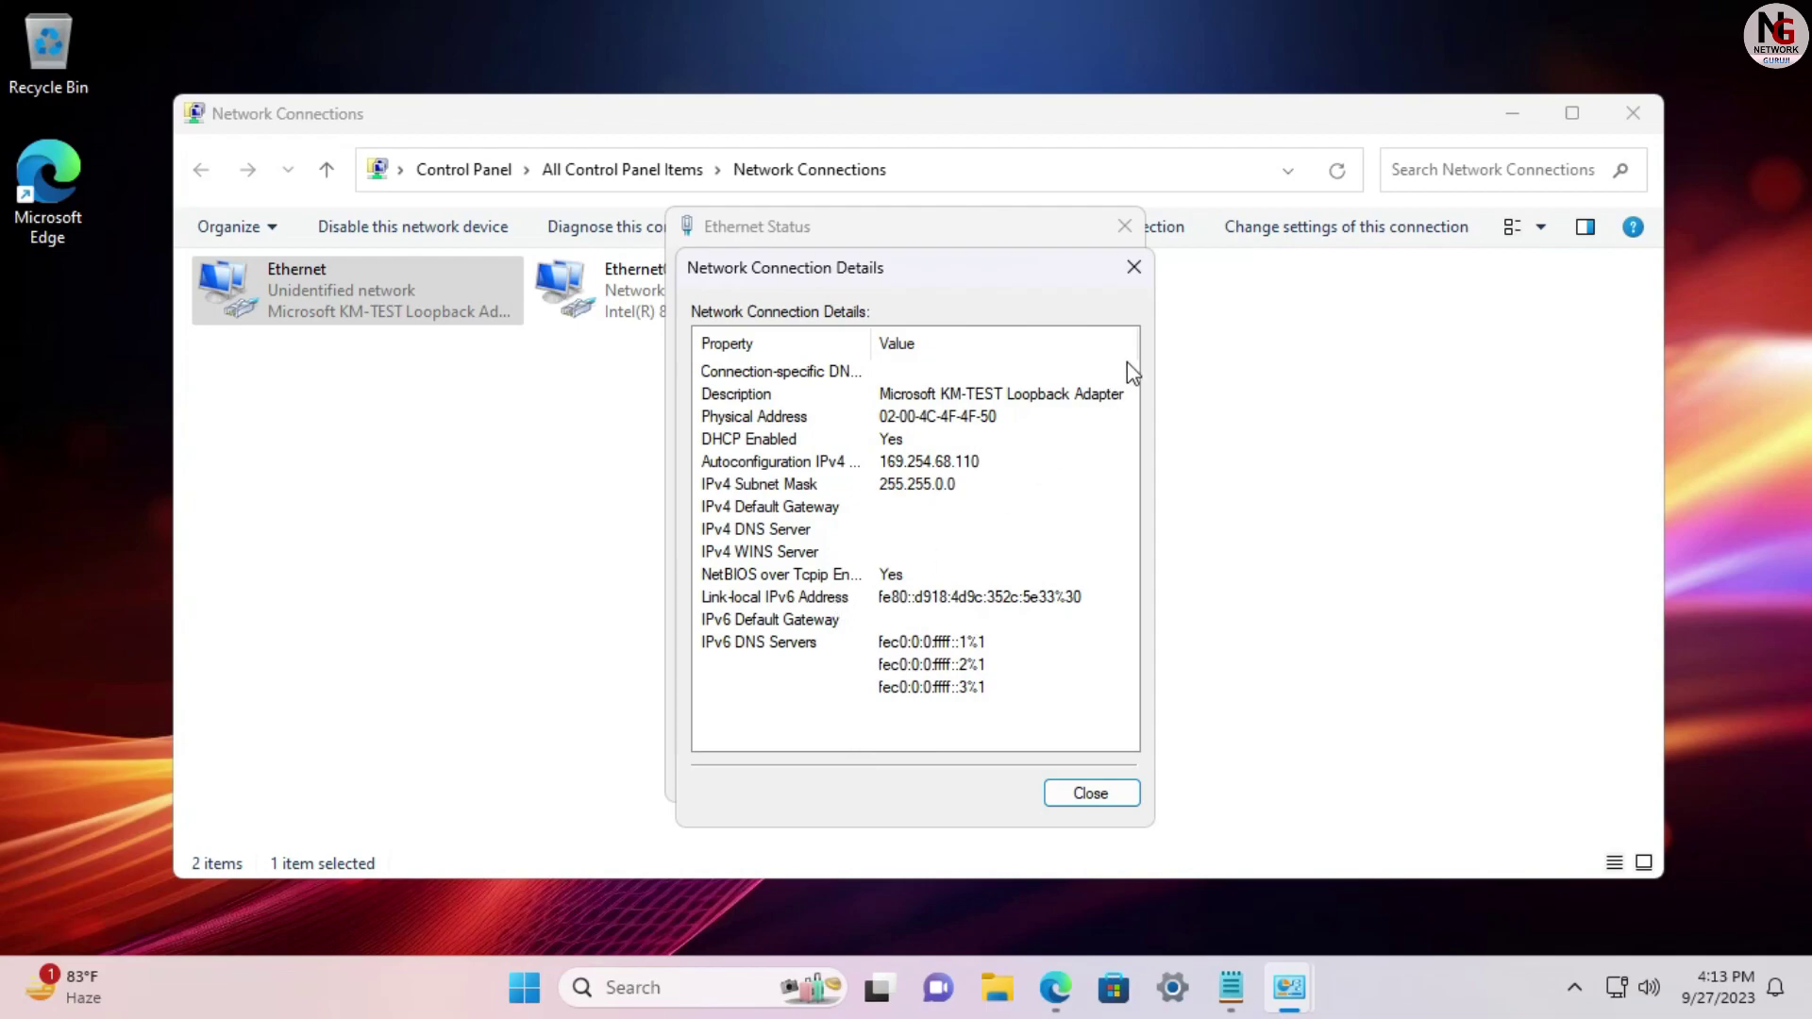
left_click(1134, 269)
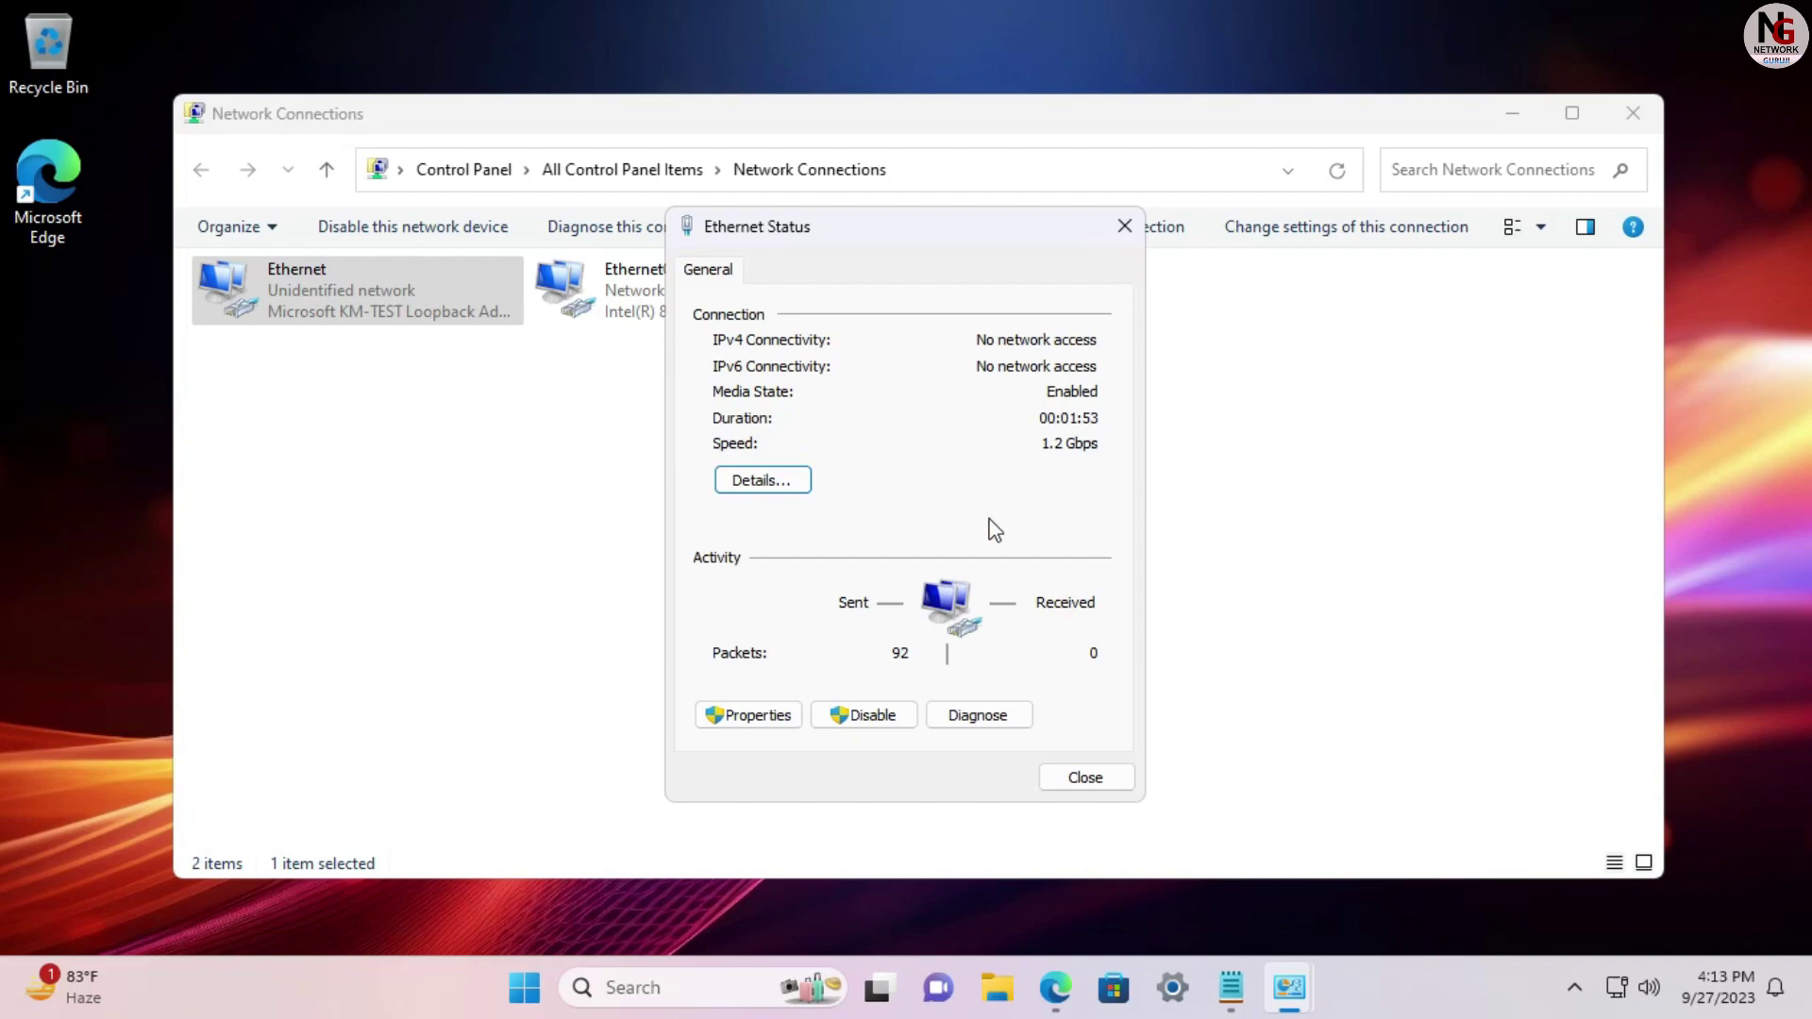
Open the Ethernet connection's properties and examine the items it uses, including Internet Protocol Version 6 (TCP/IPv6)
left_click(758, 718)
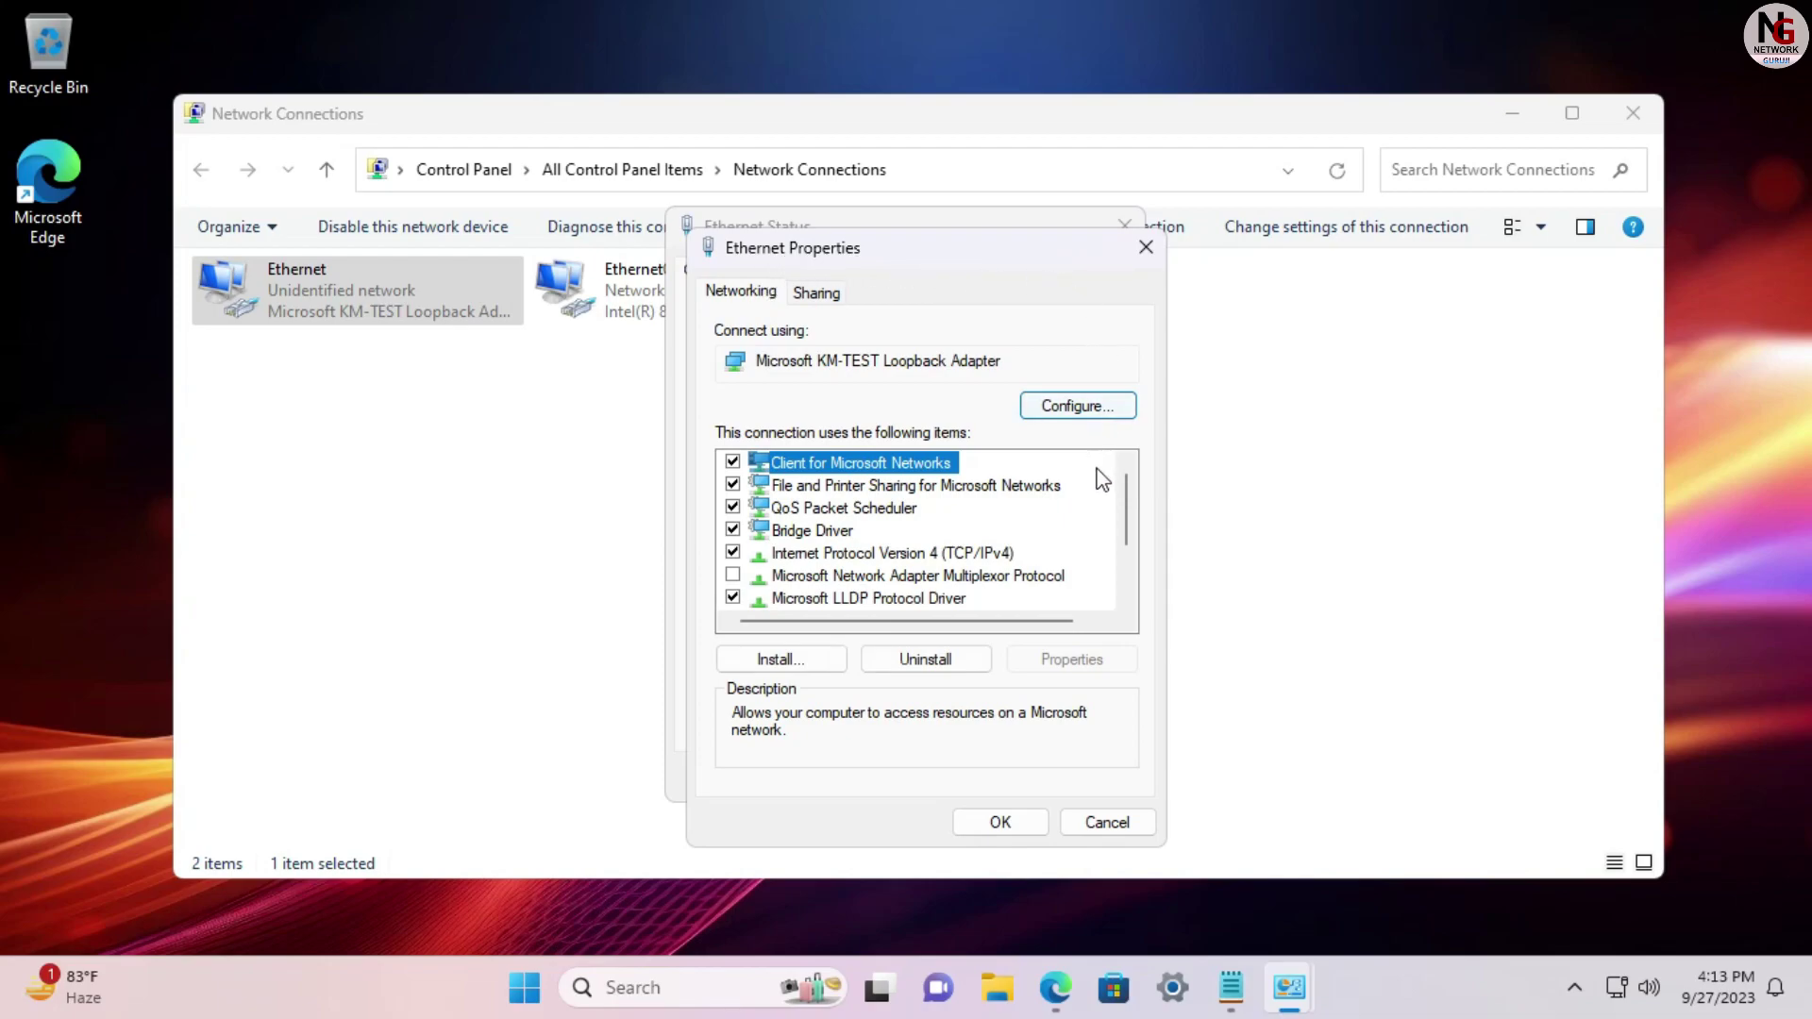
left_click_drag(1126, 517, 1135, 575)
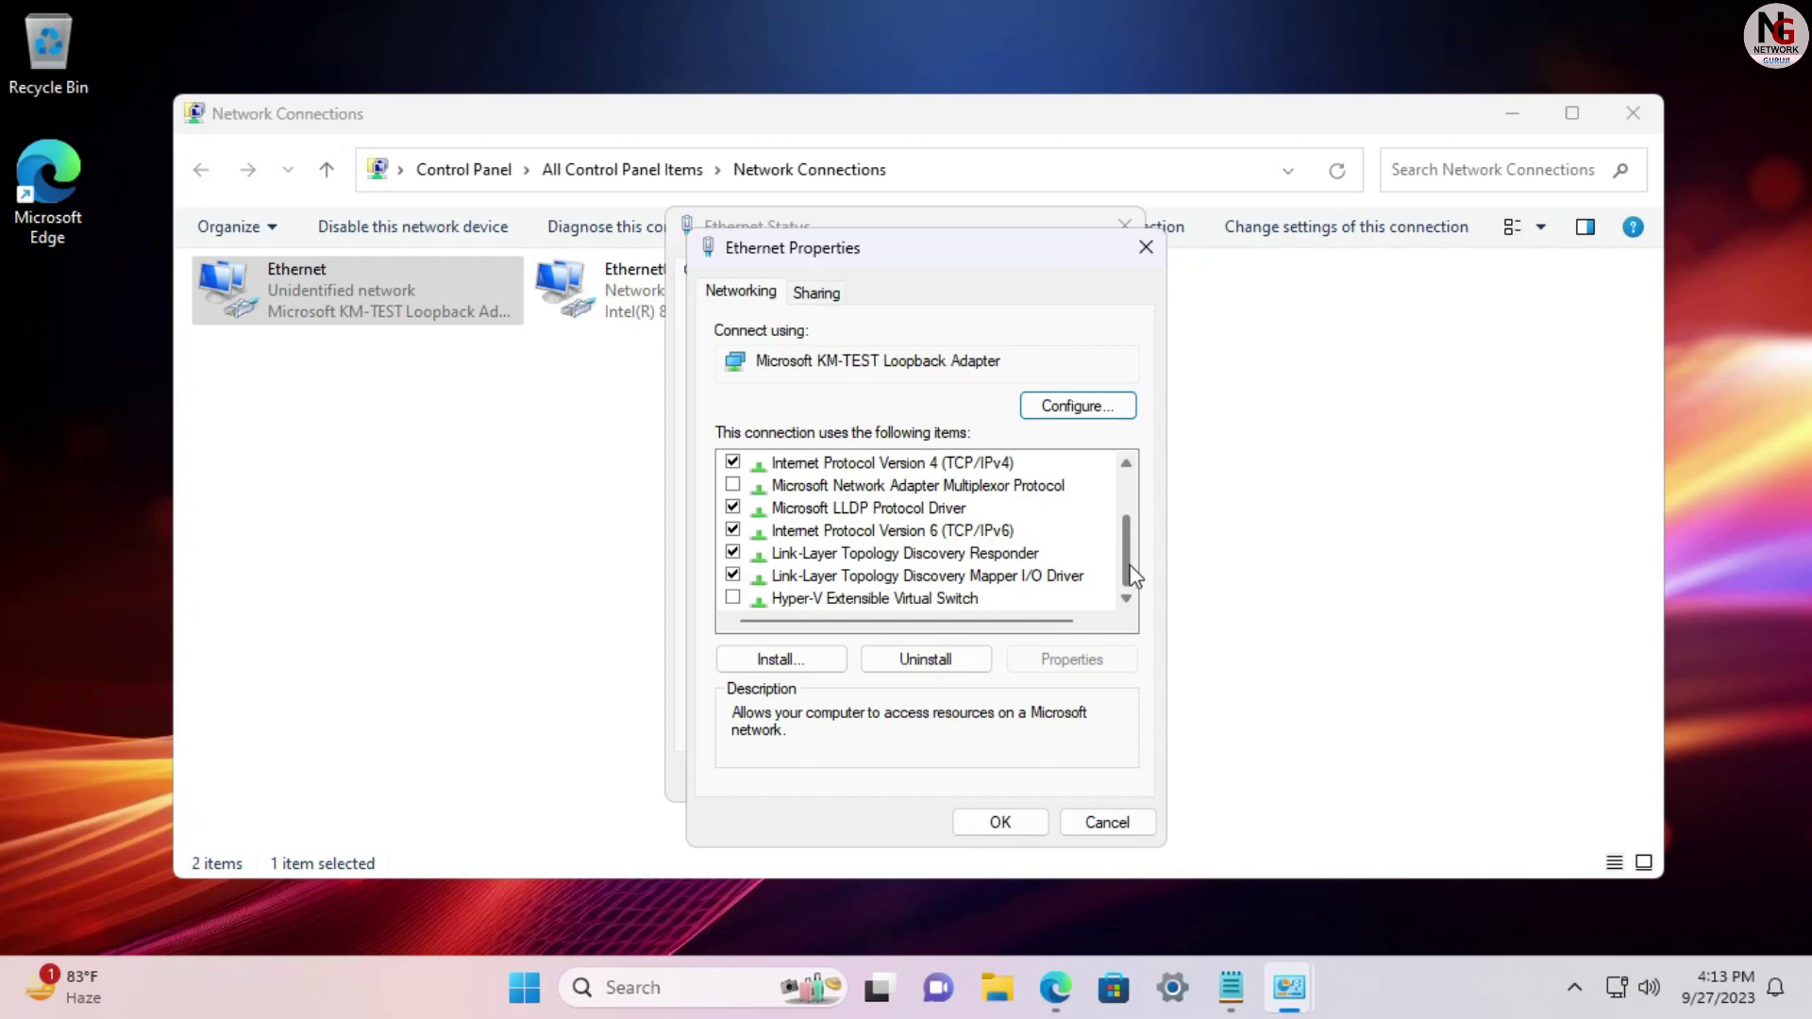
left_click(735, 532)
left_click(739, 533)
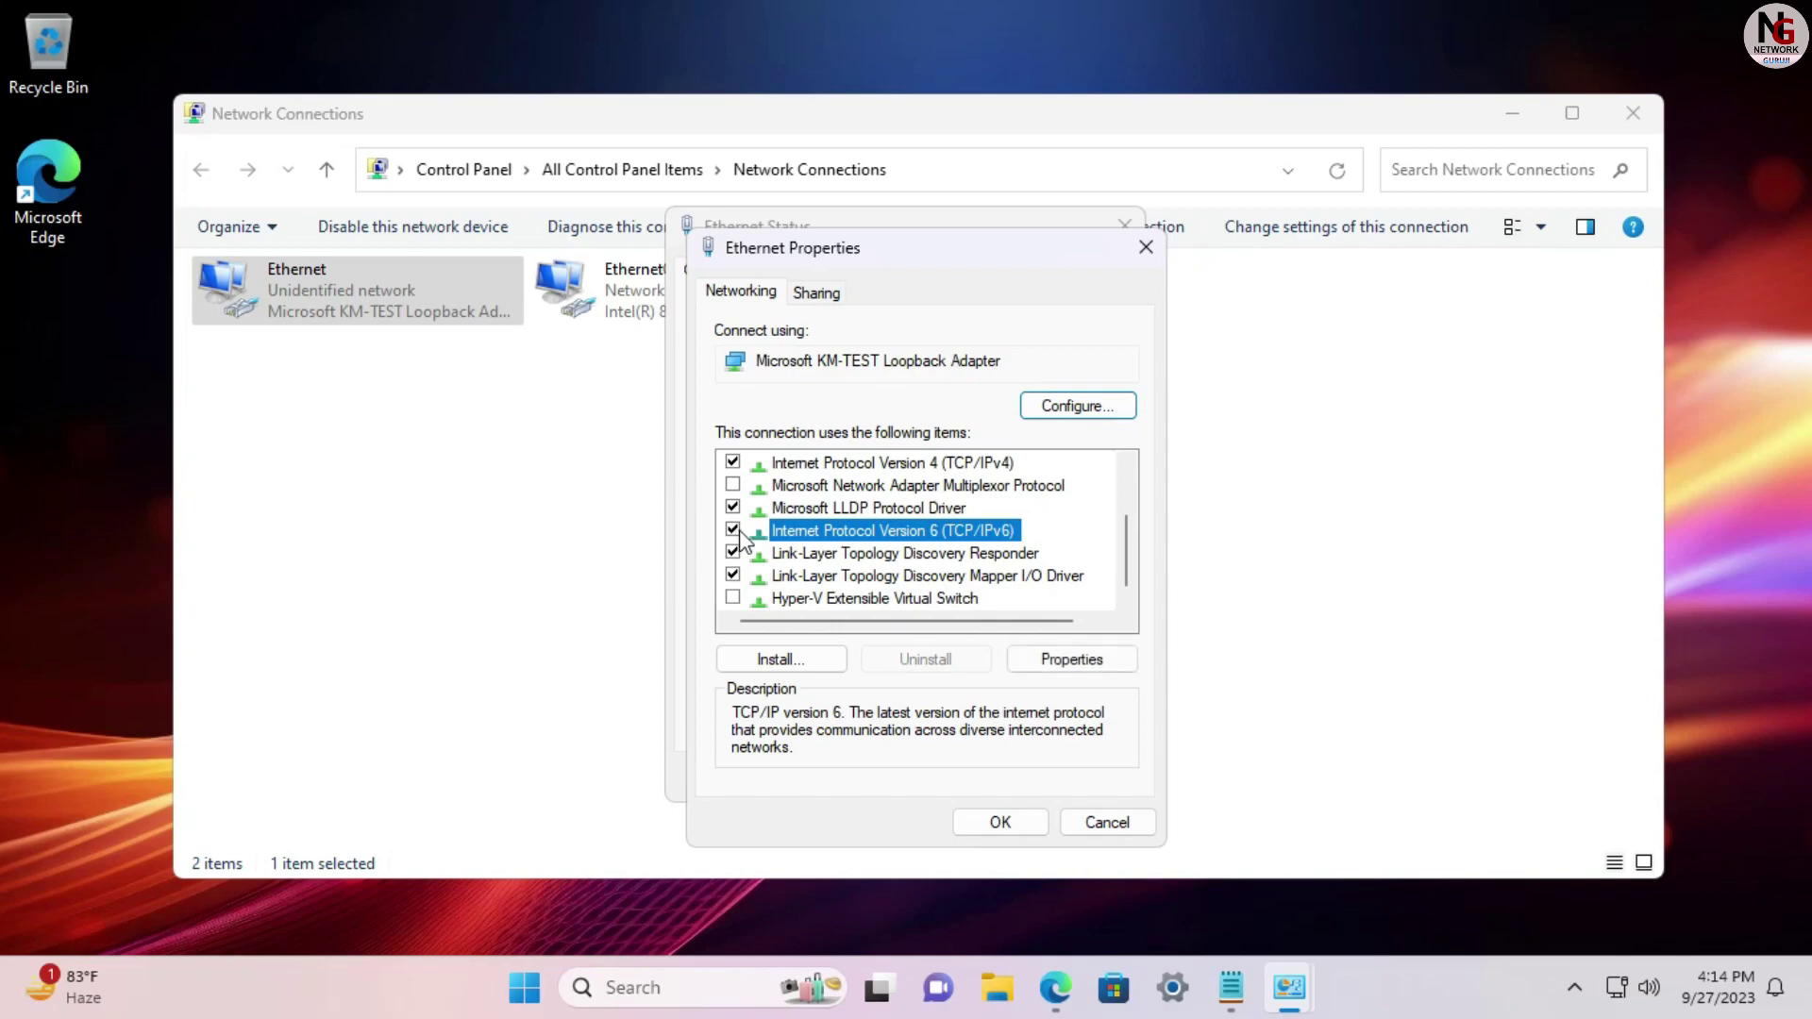
Examine the Ethernet connection's Internet Protocol Version 4 (TCP/IPv4) properties and its network connection details
scroll(906, 552, "up", 1)
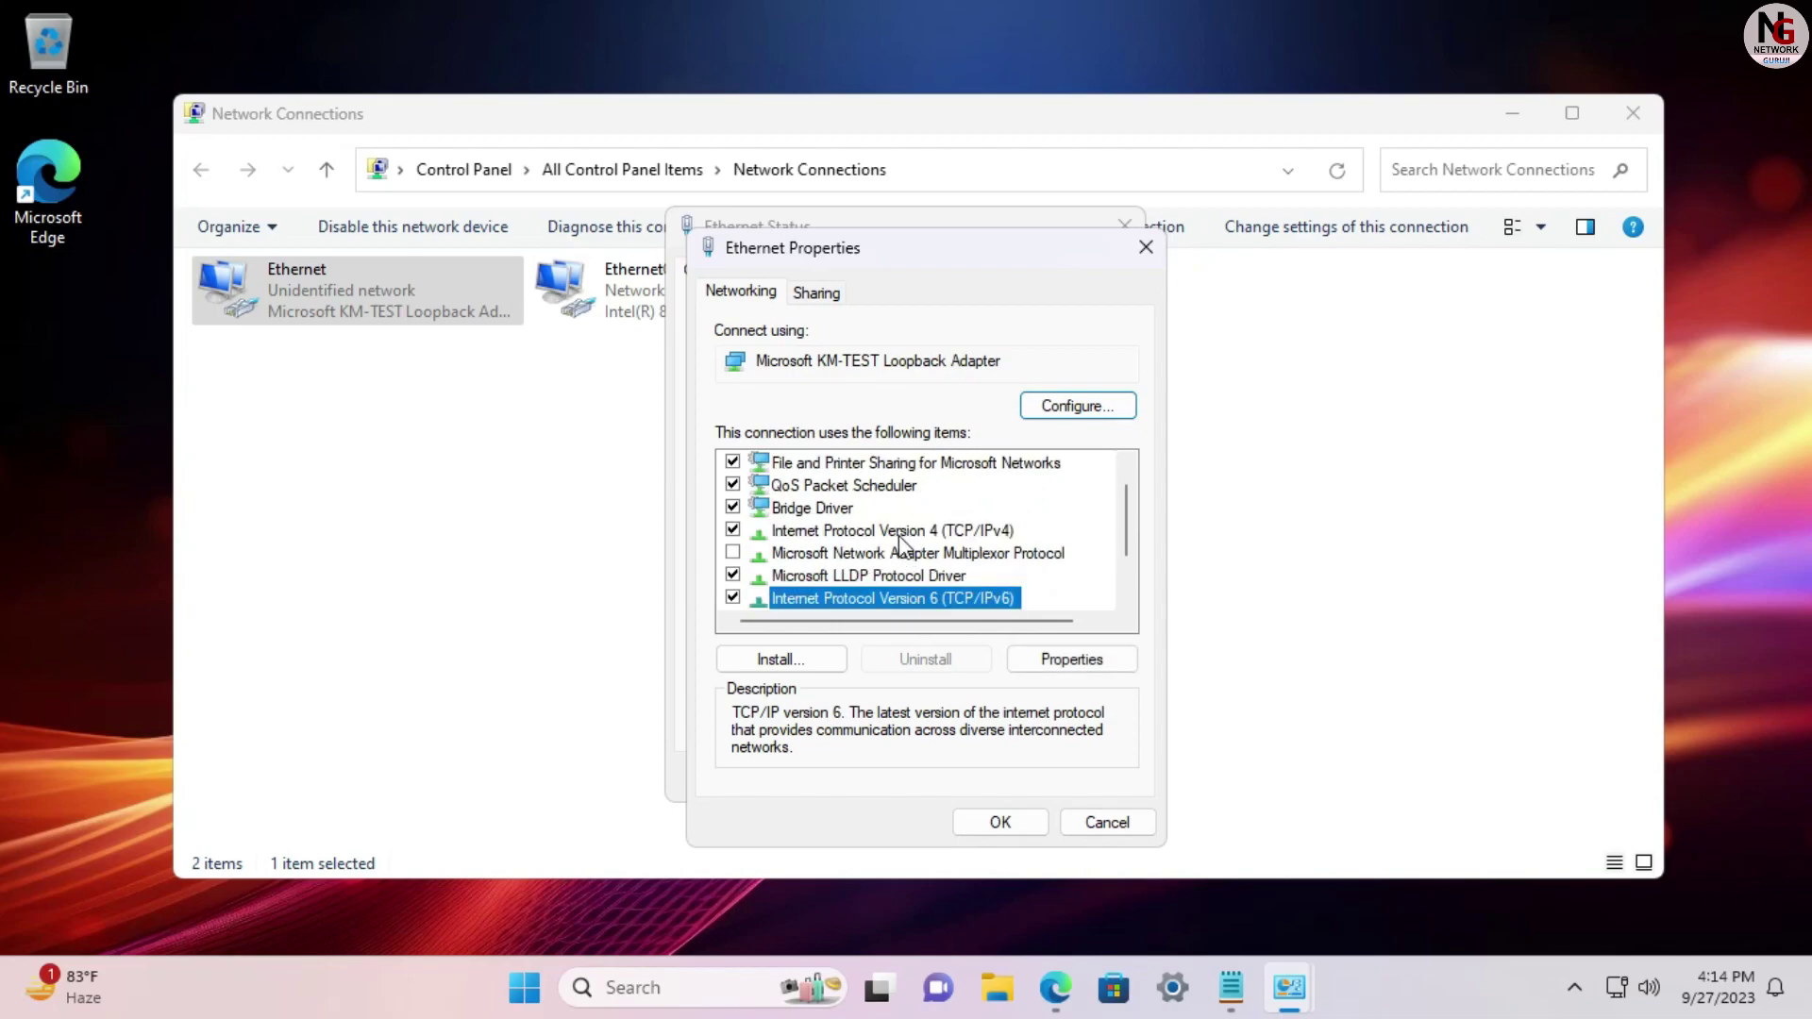
left_click(893, 531)
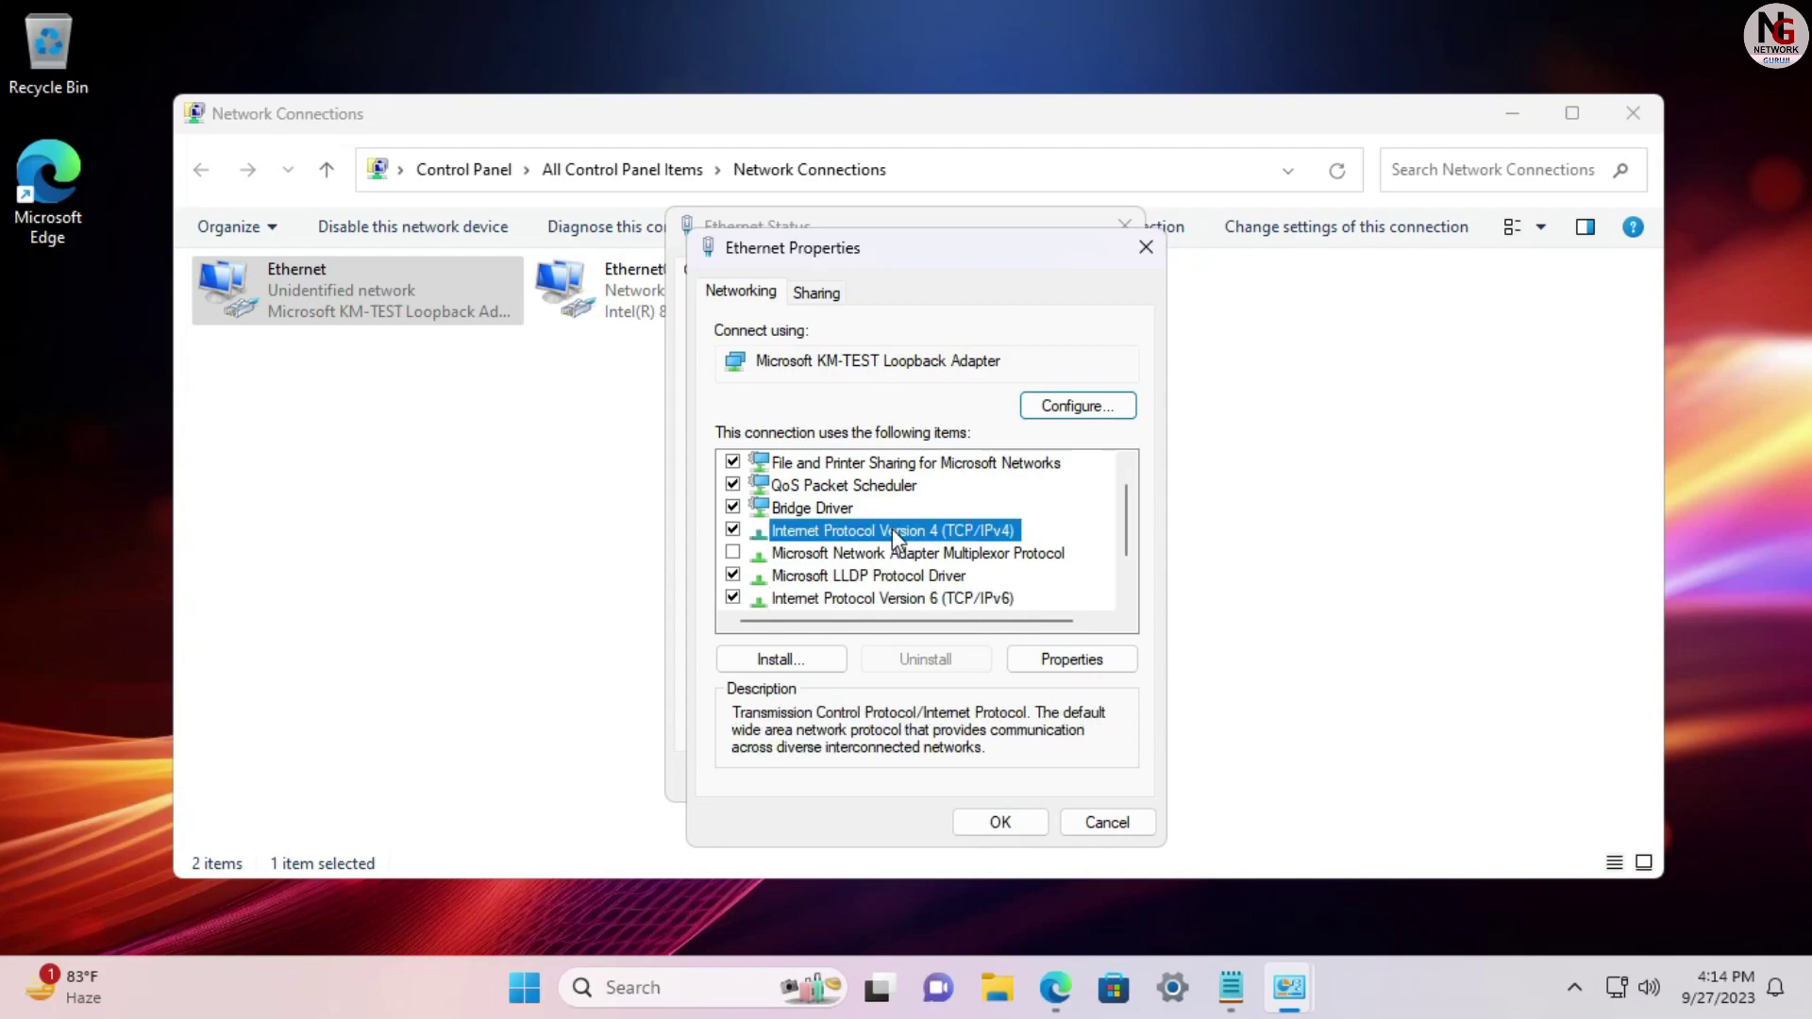
double_click(892, 528)
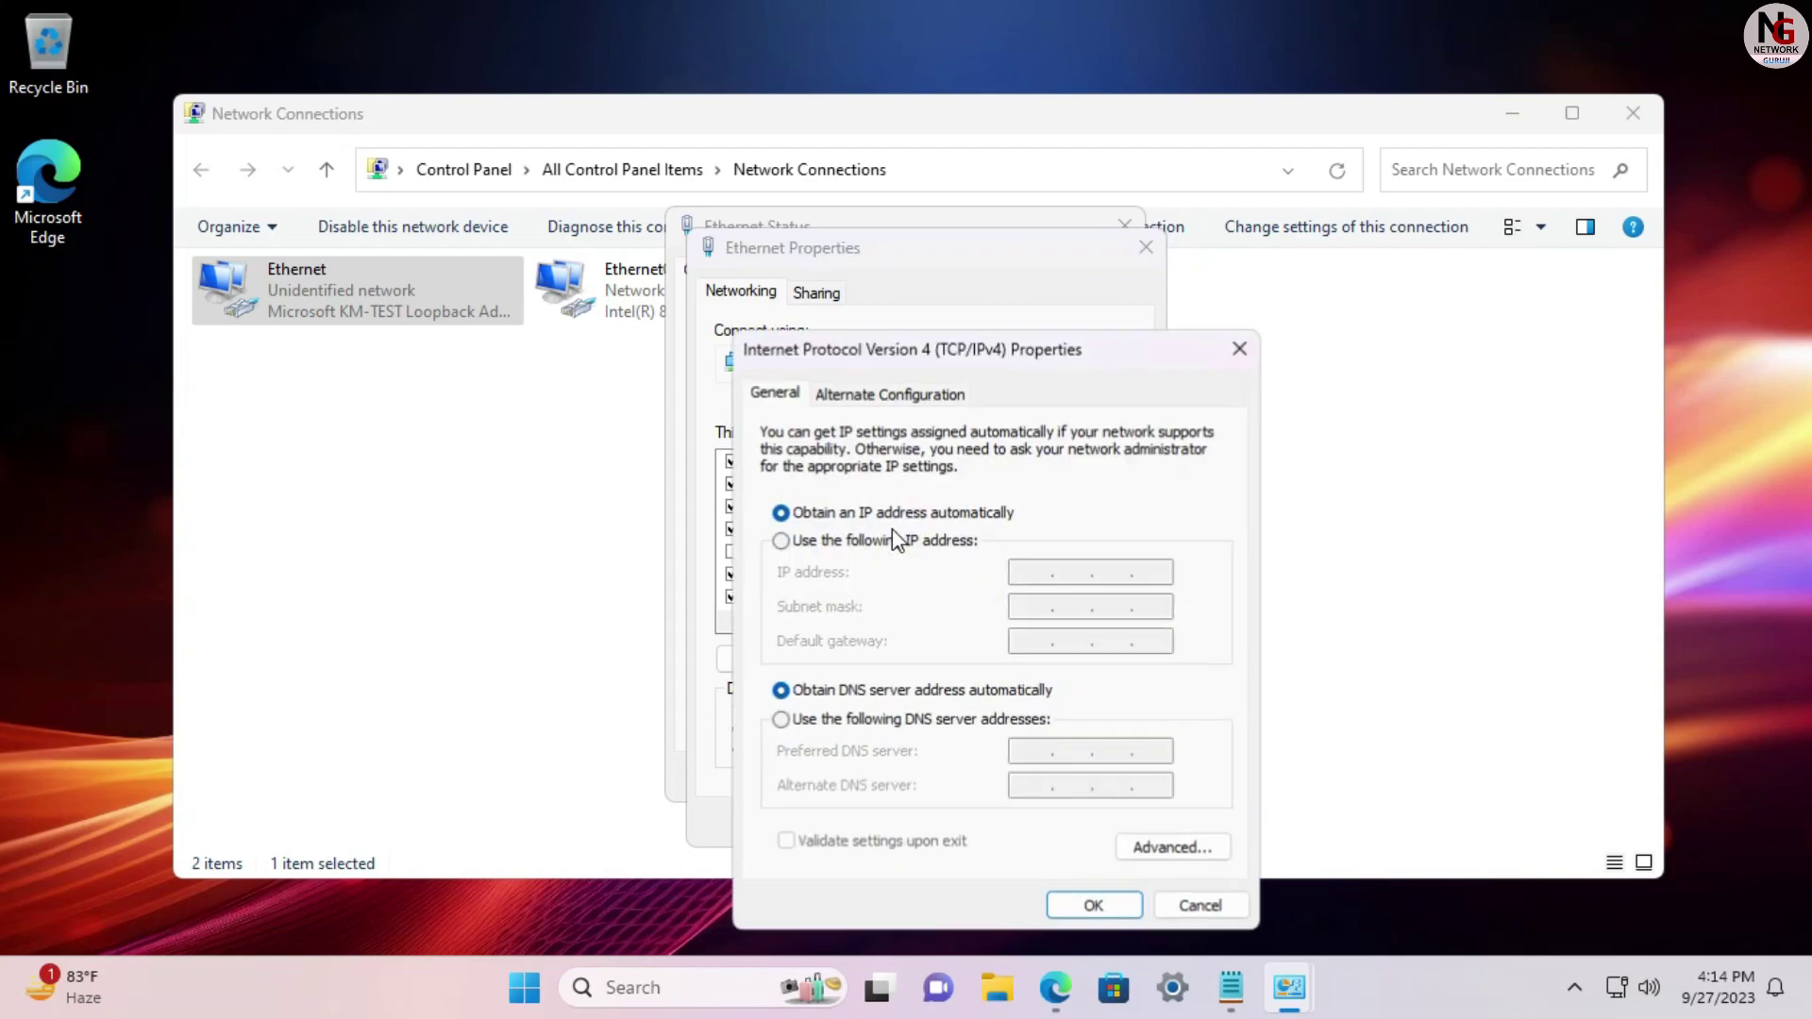
left_click_drag(933, 357, 935, 262)
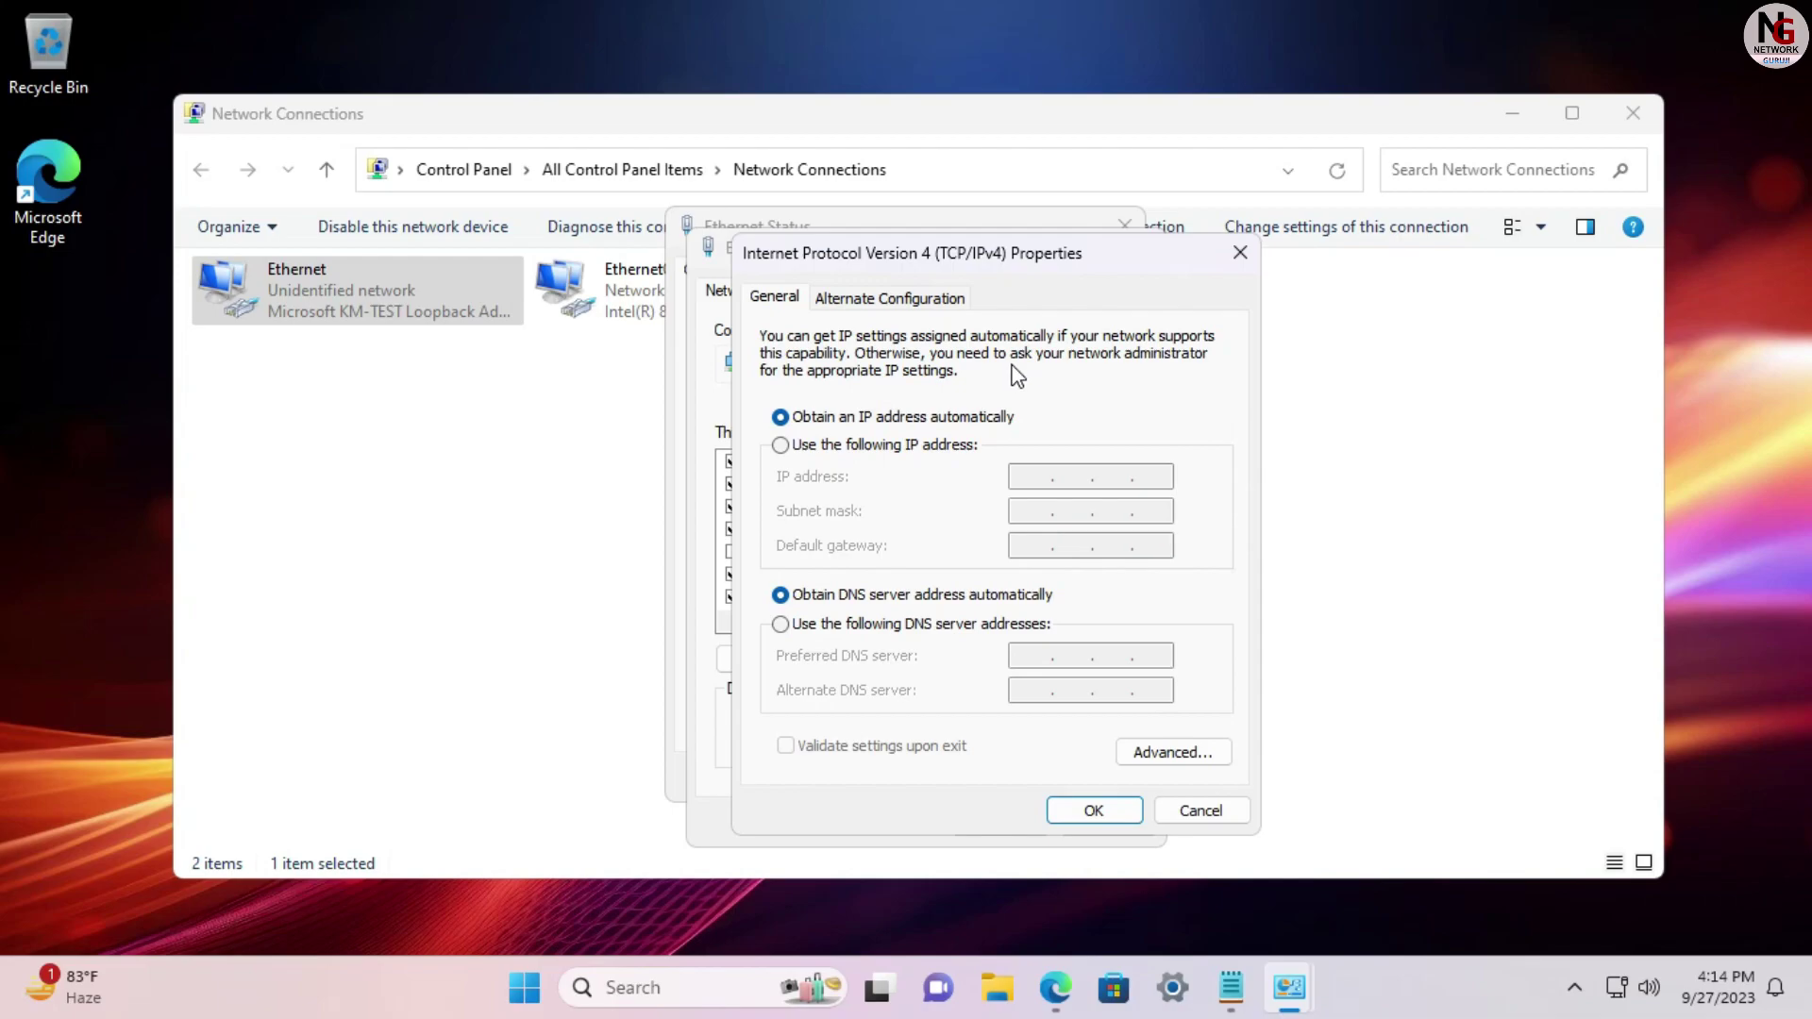
left_click(1240, 252)
left_click(1146, 246)
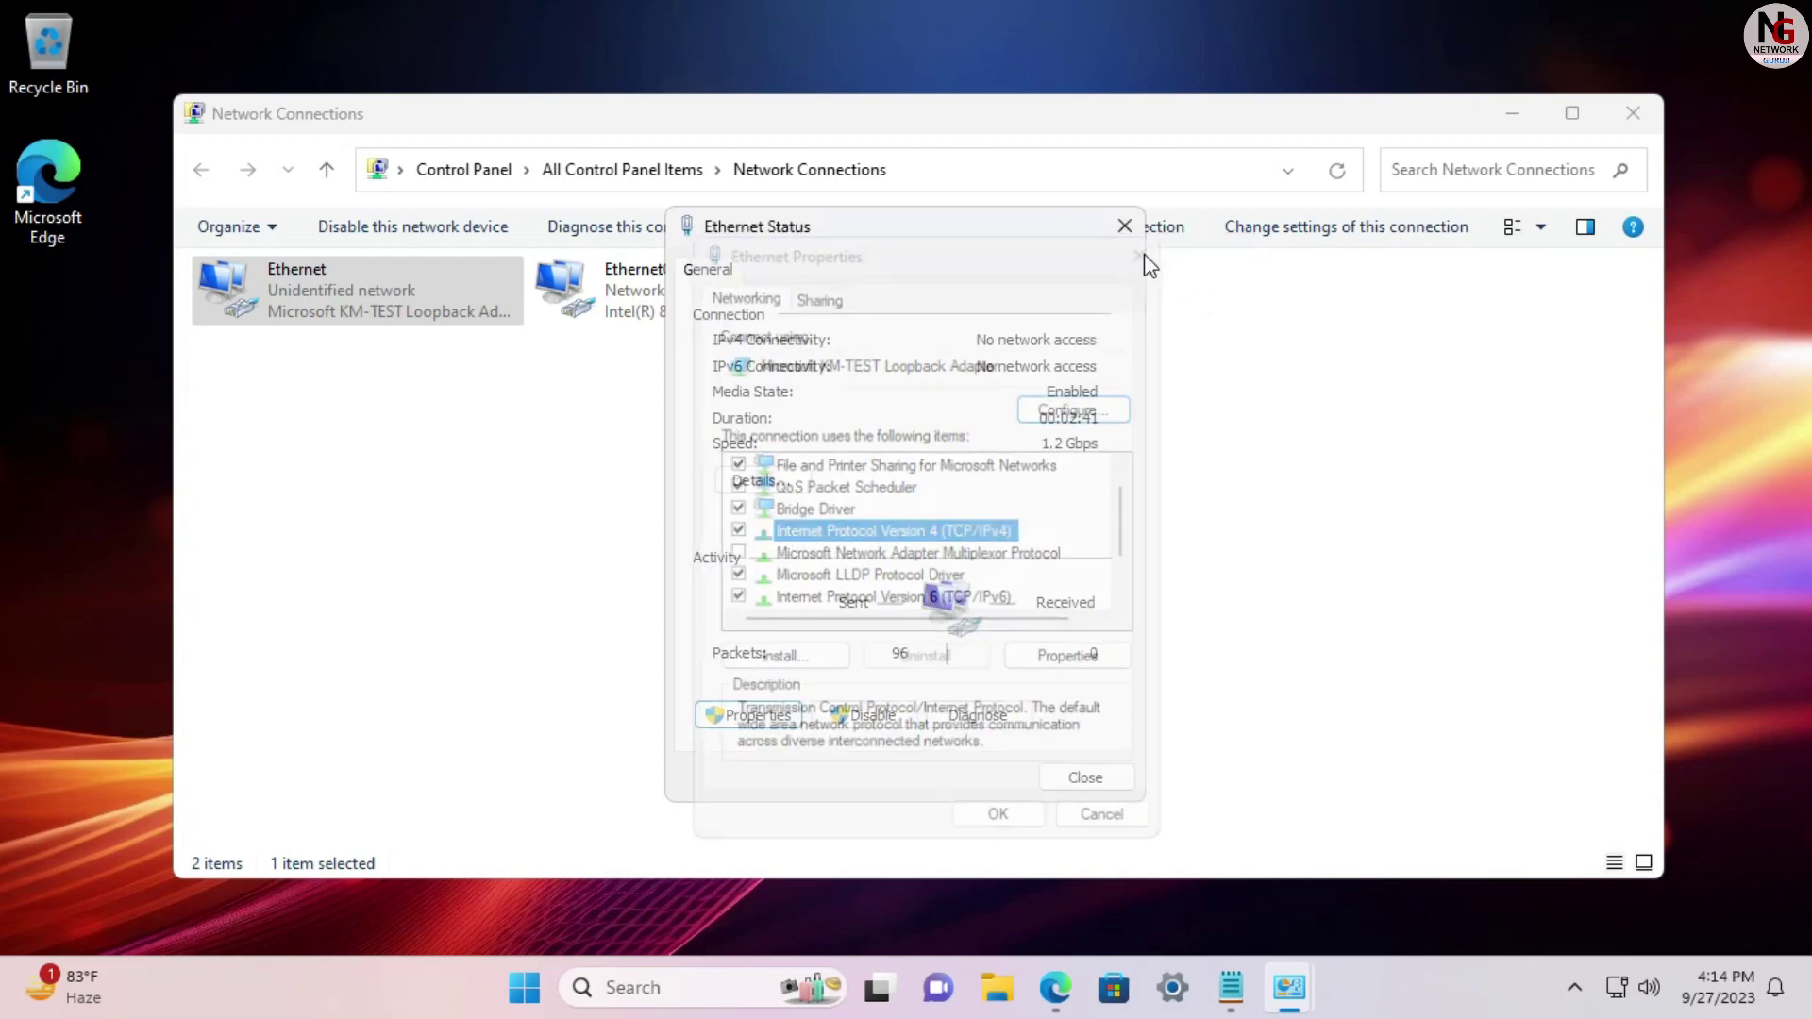
left_click(772, 486)
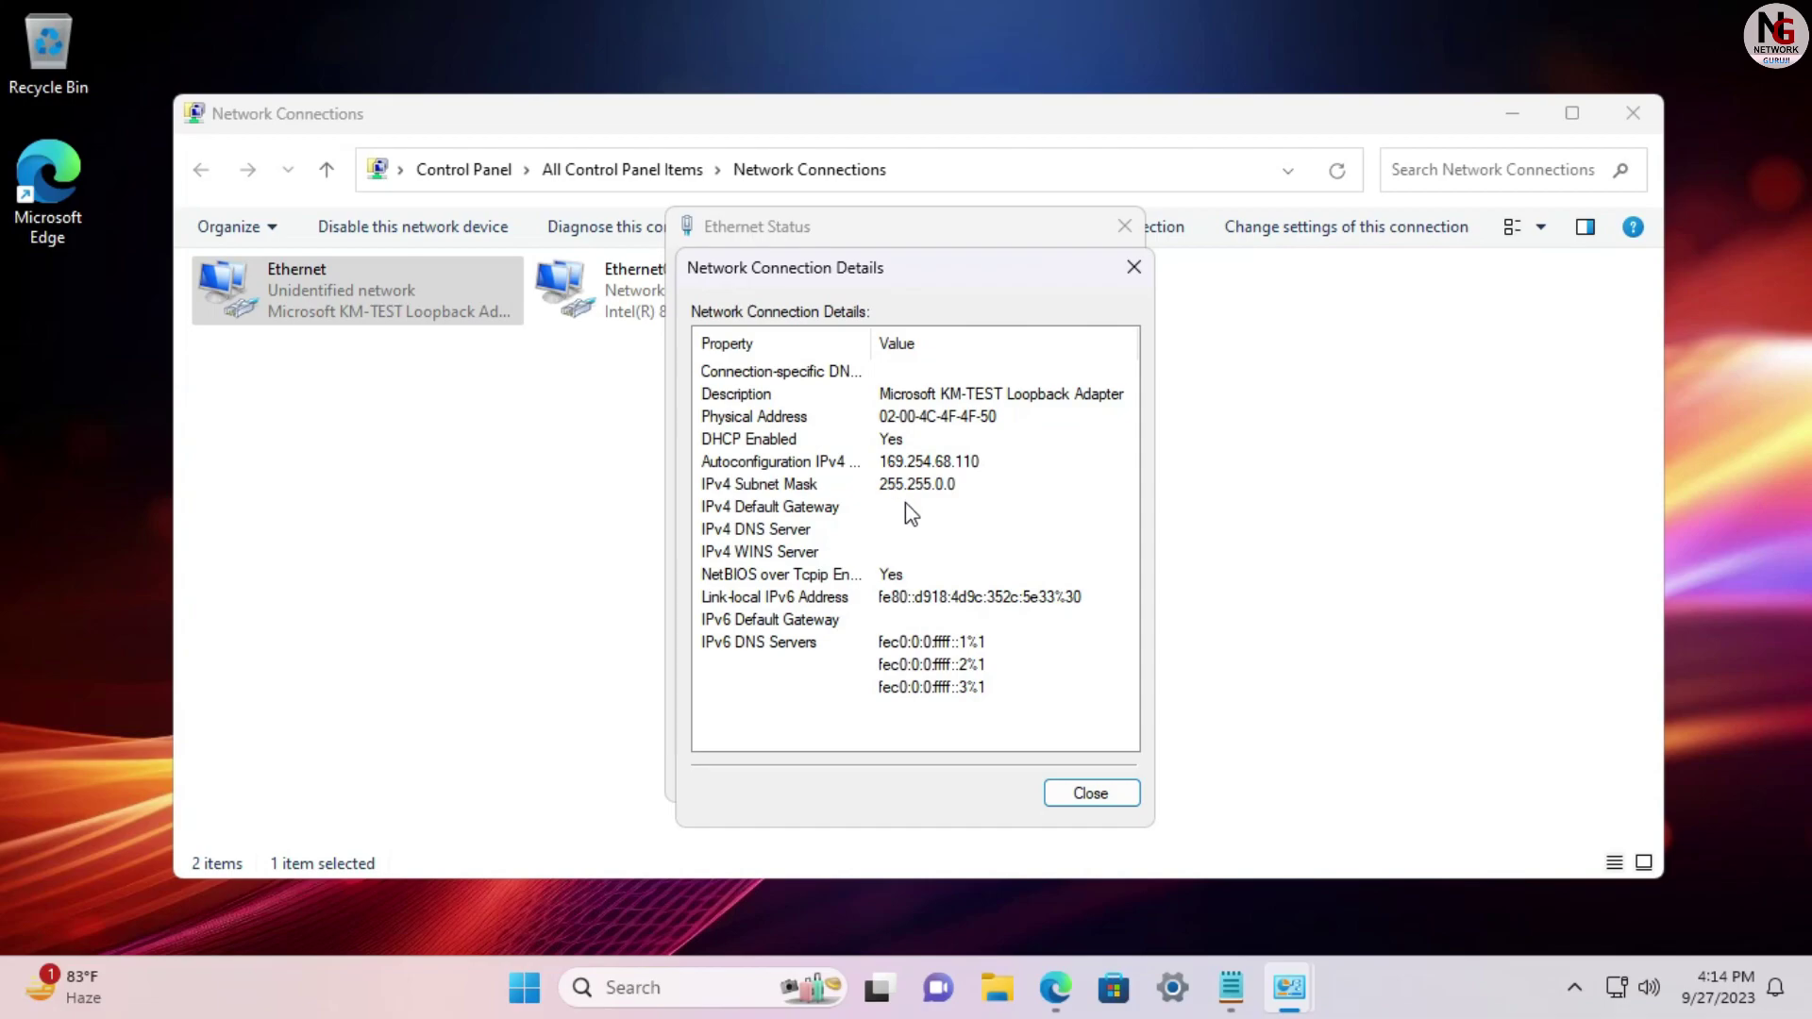
left_click(1093, 795)
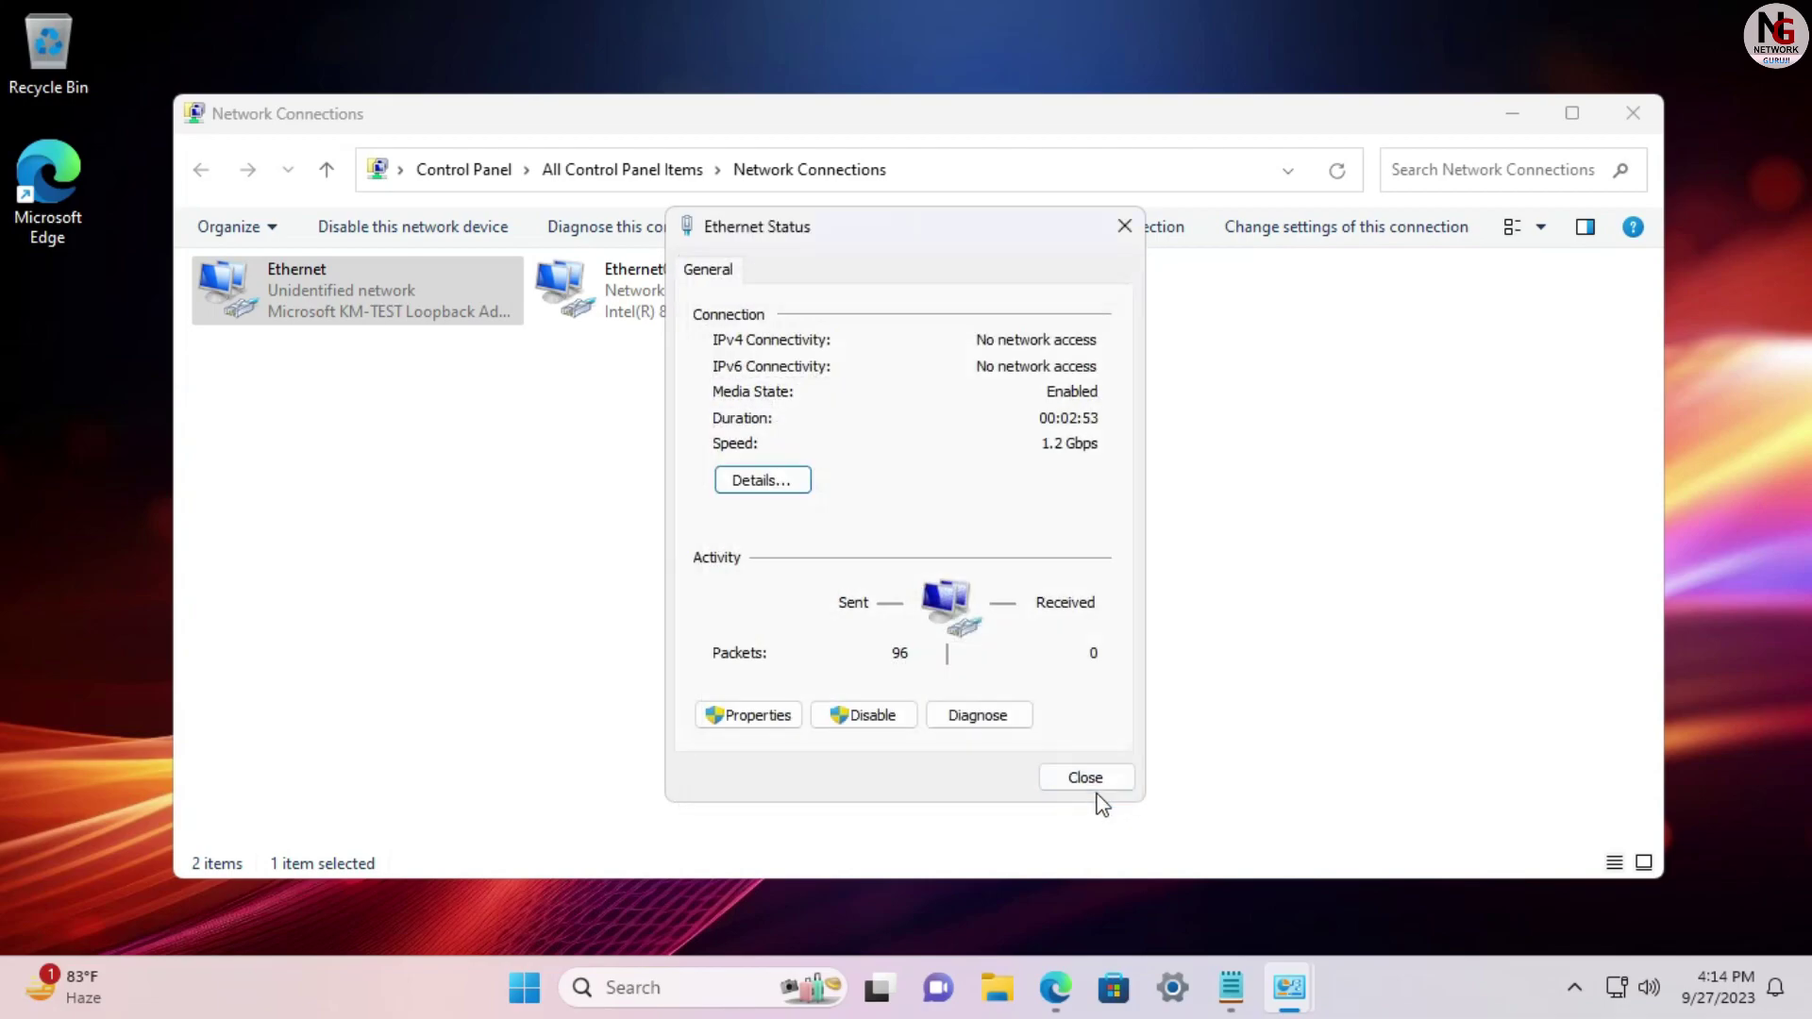
Assign the loopback Ethernet connection the static IPv4 address 192.168.5.1 with subnet mask 255.255.255.0 and save its properties
left_click(766, 713)
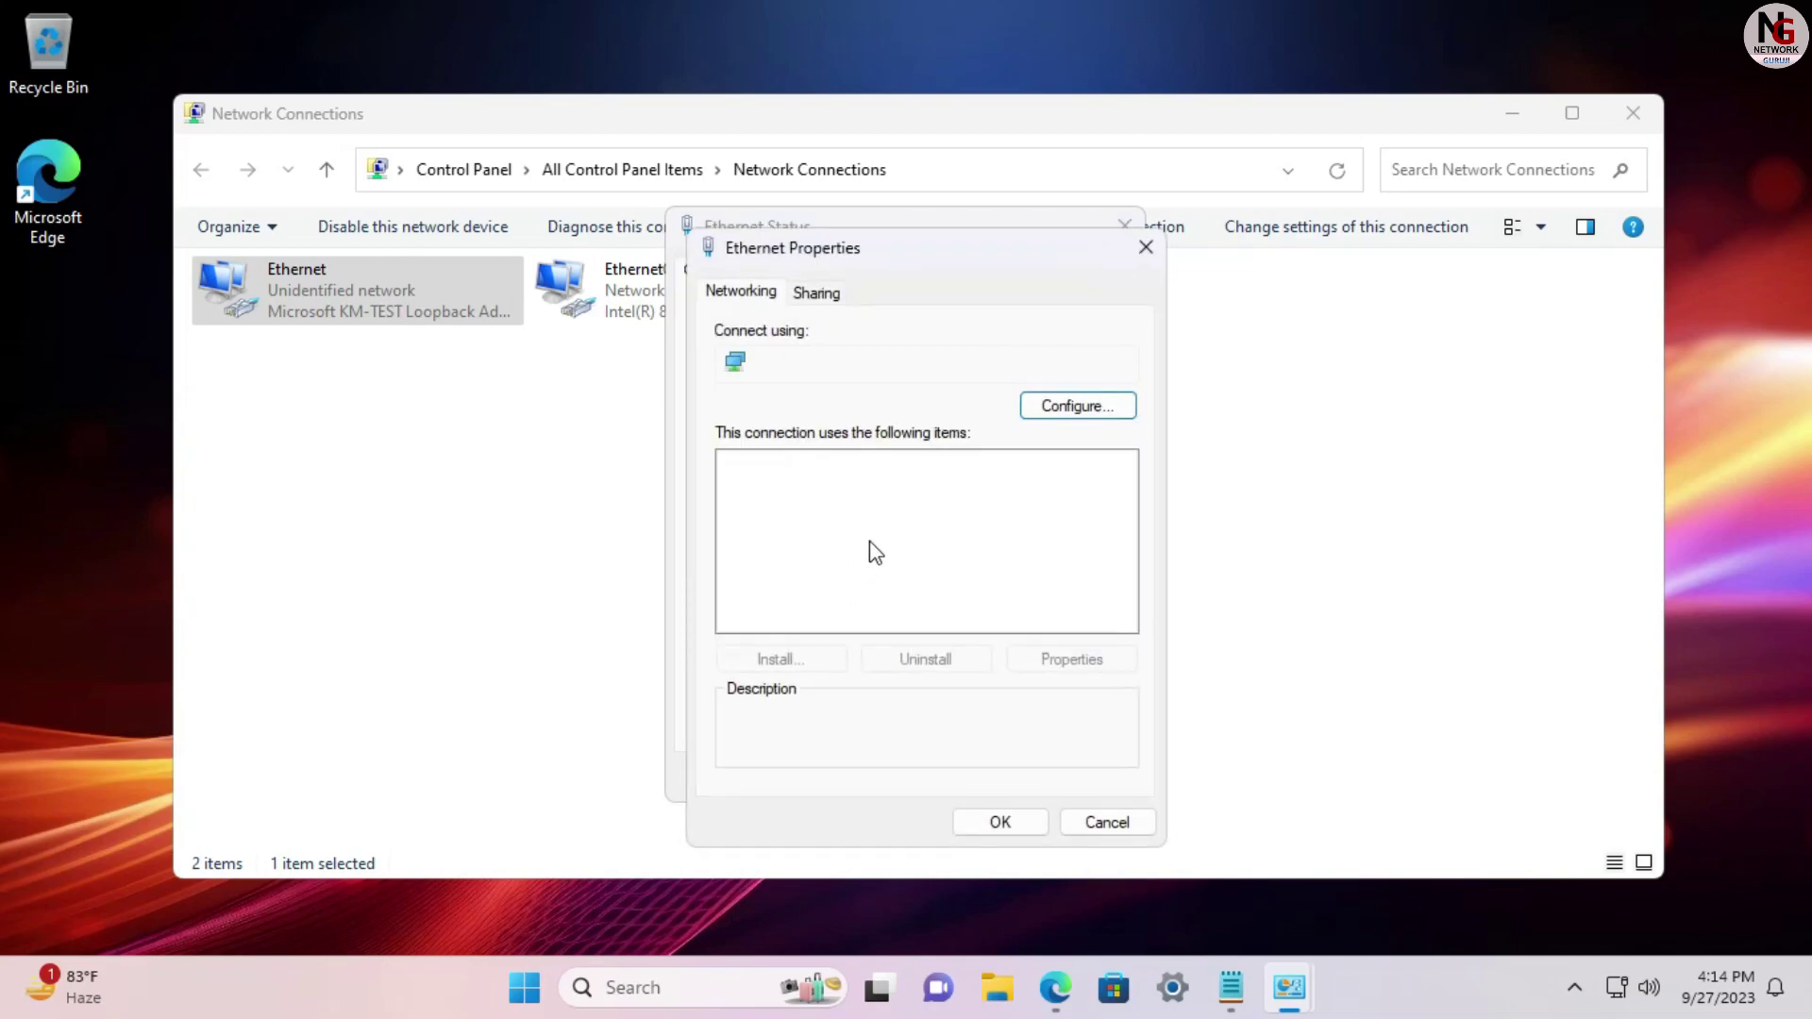
left_click(993, 555)
double_click(993, 555)
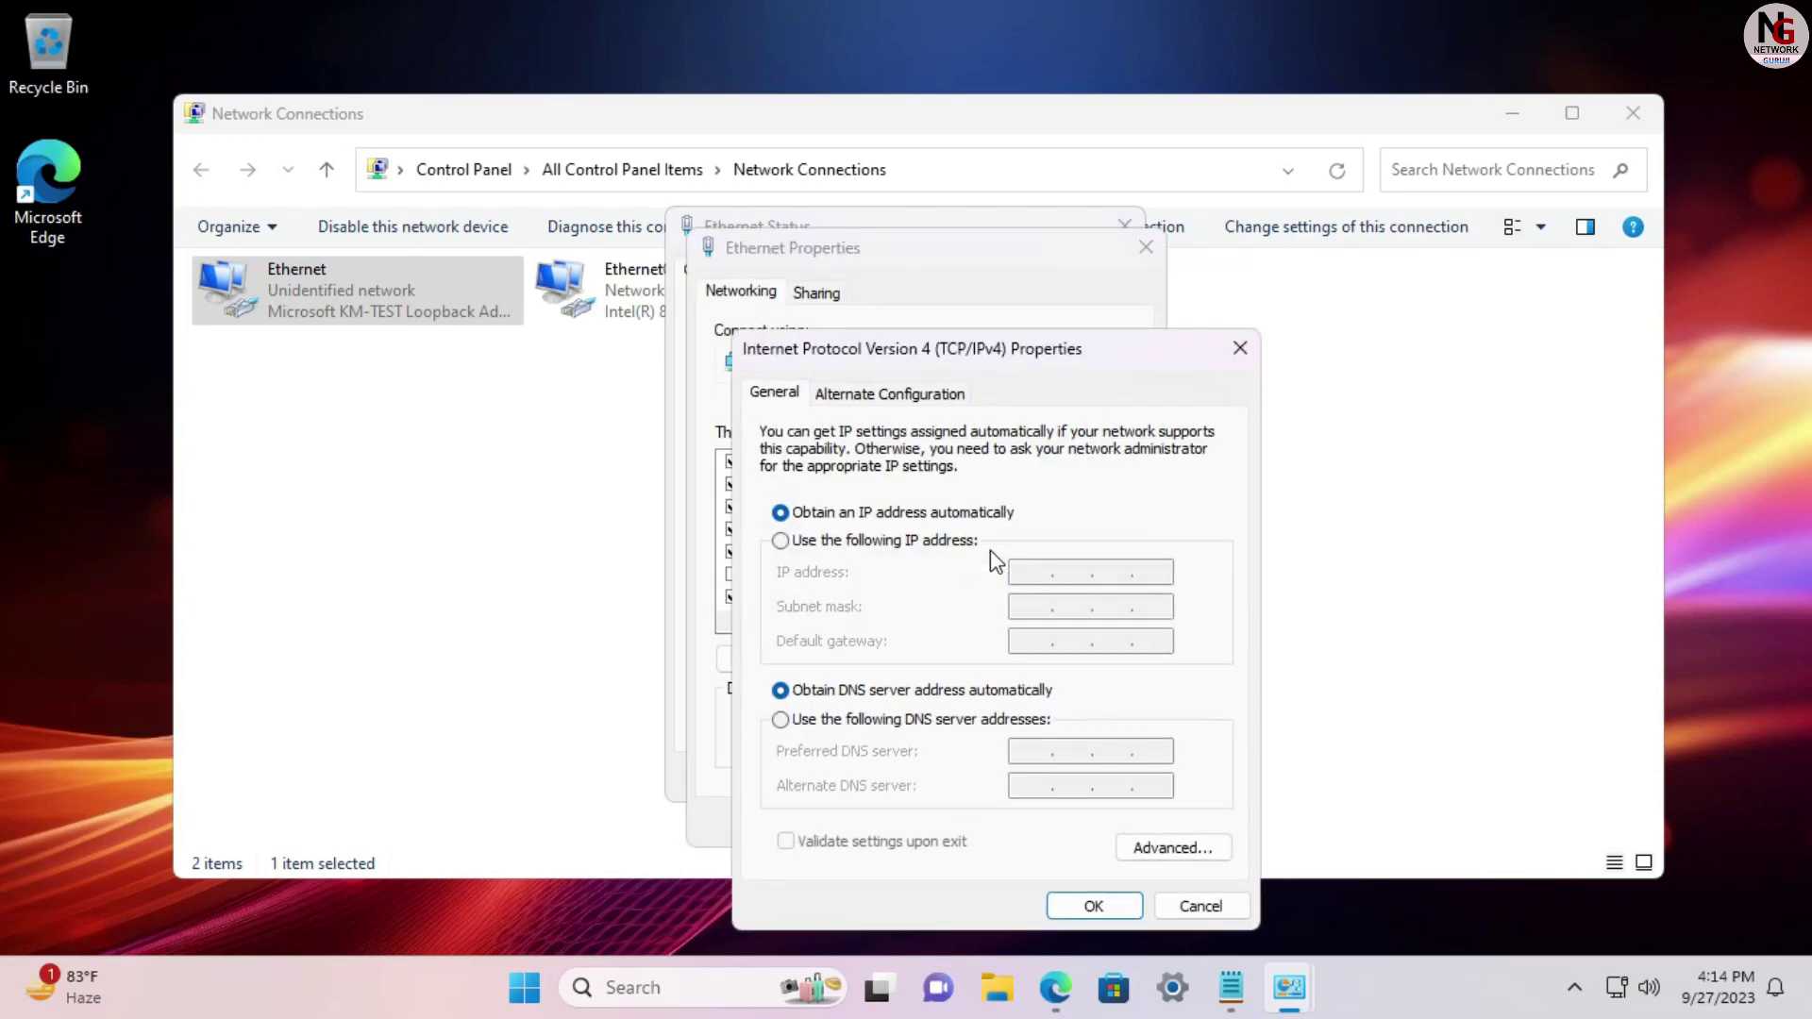
left_click(907, 549)
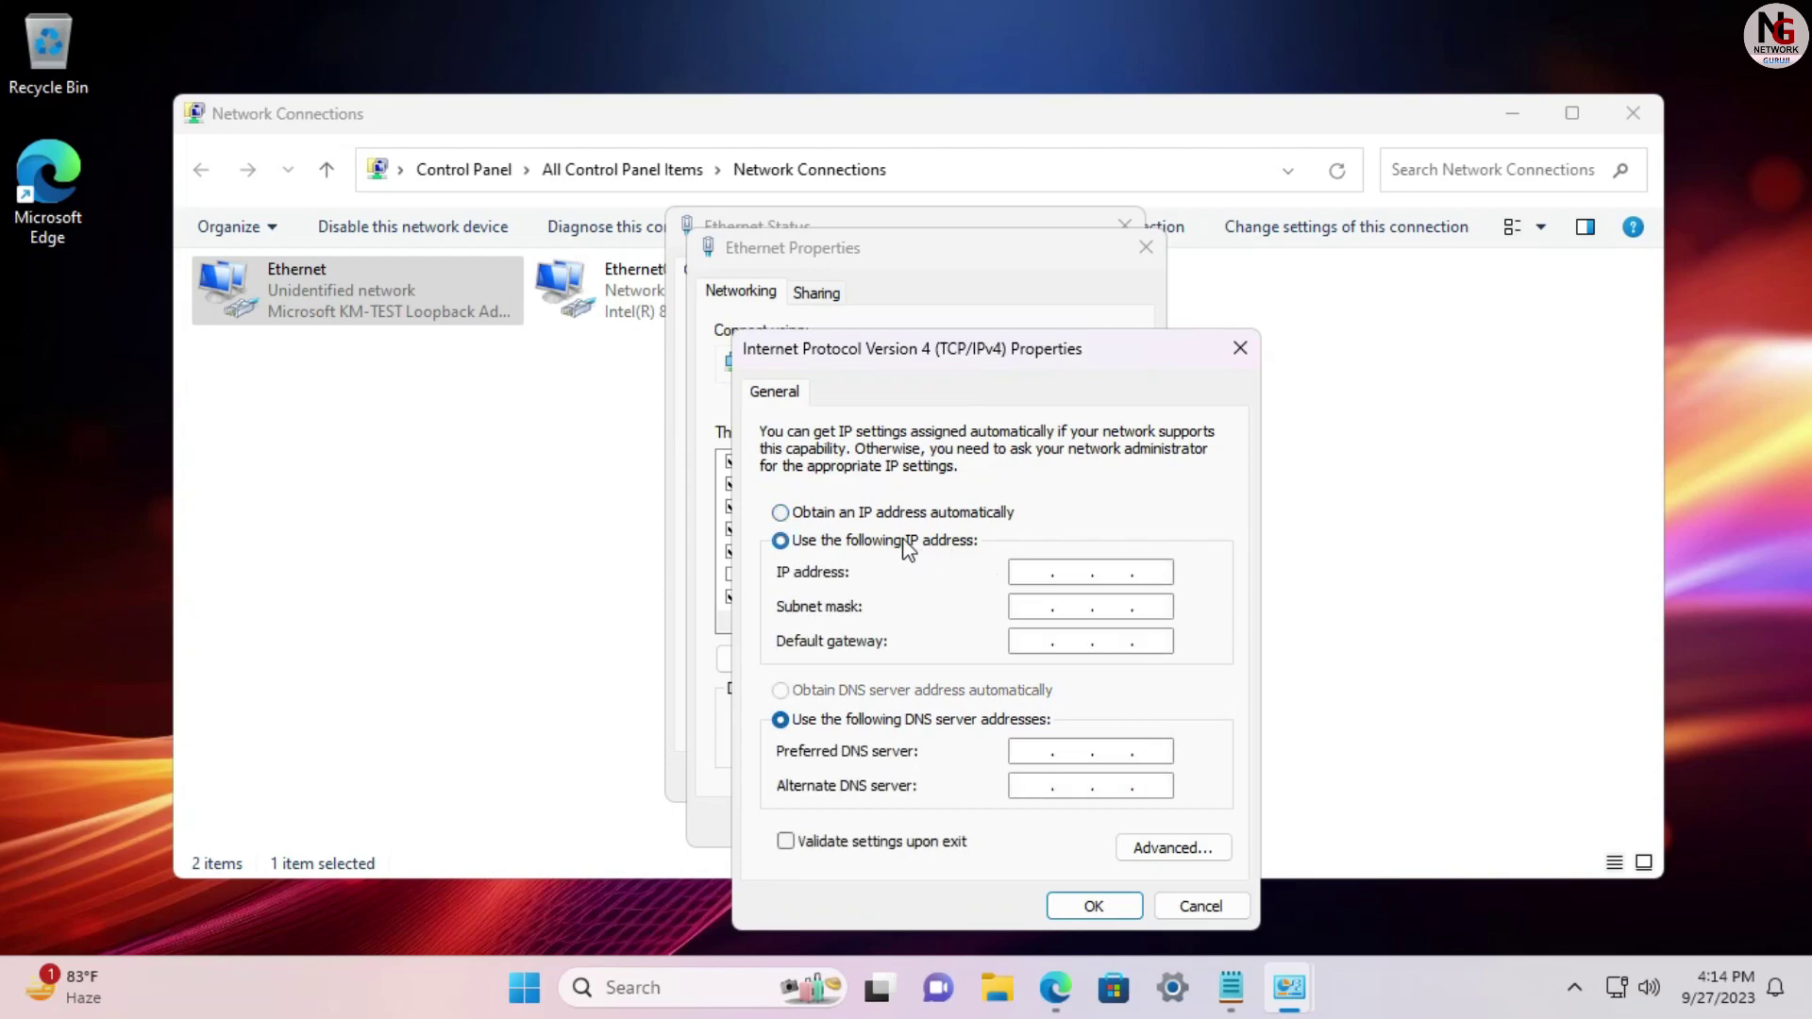
left_click(1033, 571)
type("192 . 168 . 5 . 1")
key("Tab")
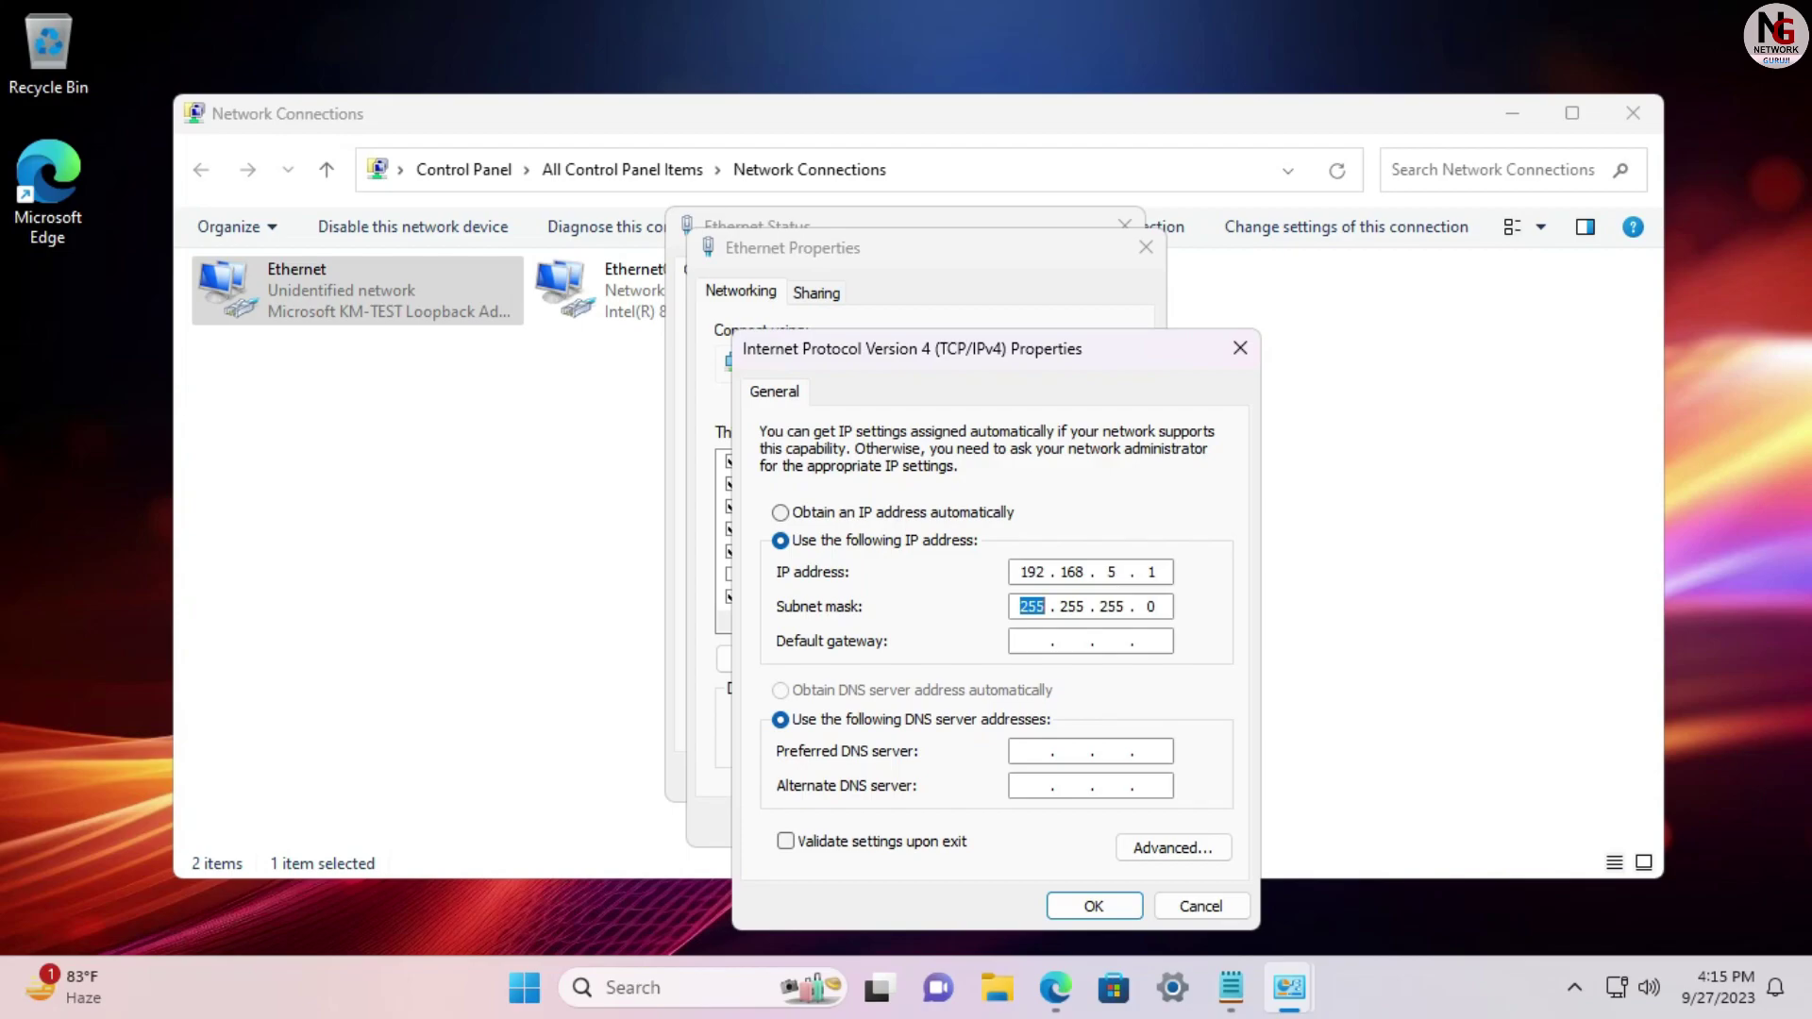
key("Tab")
left_click(1095, 907)
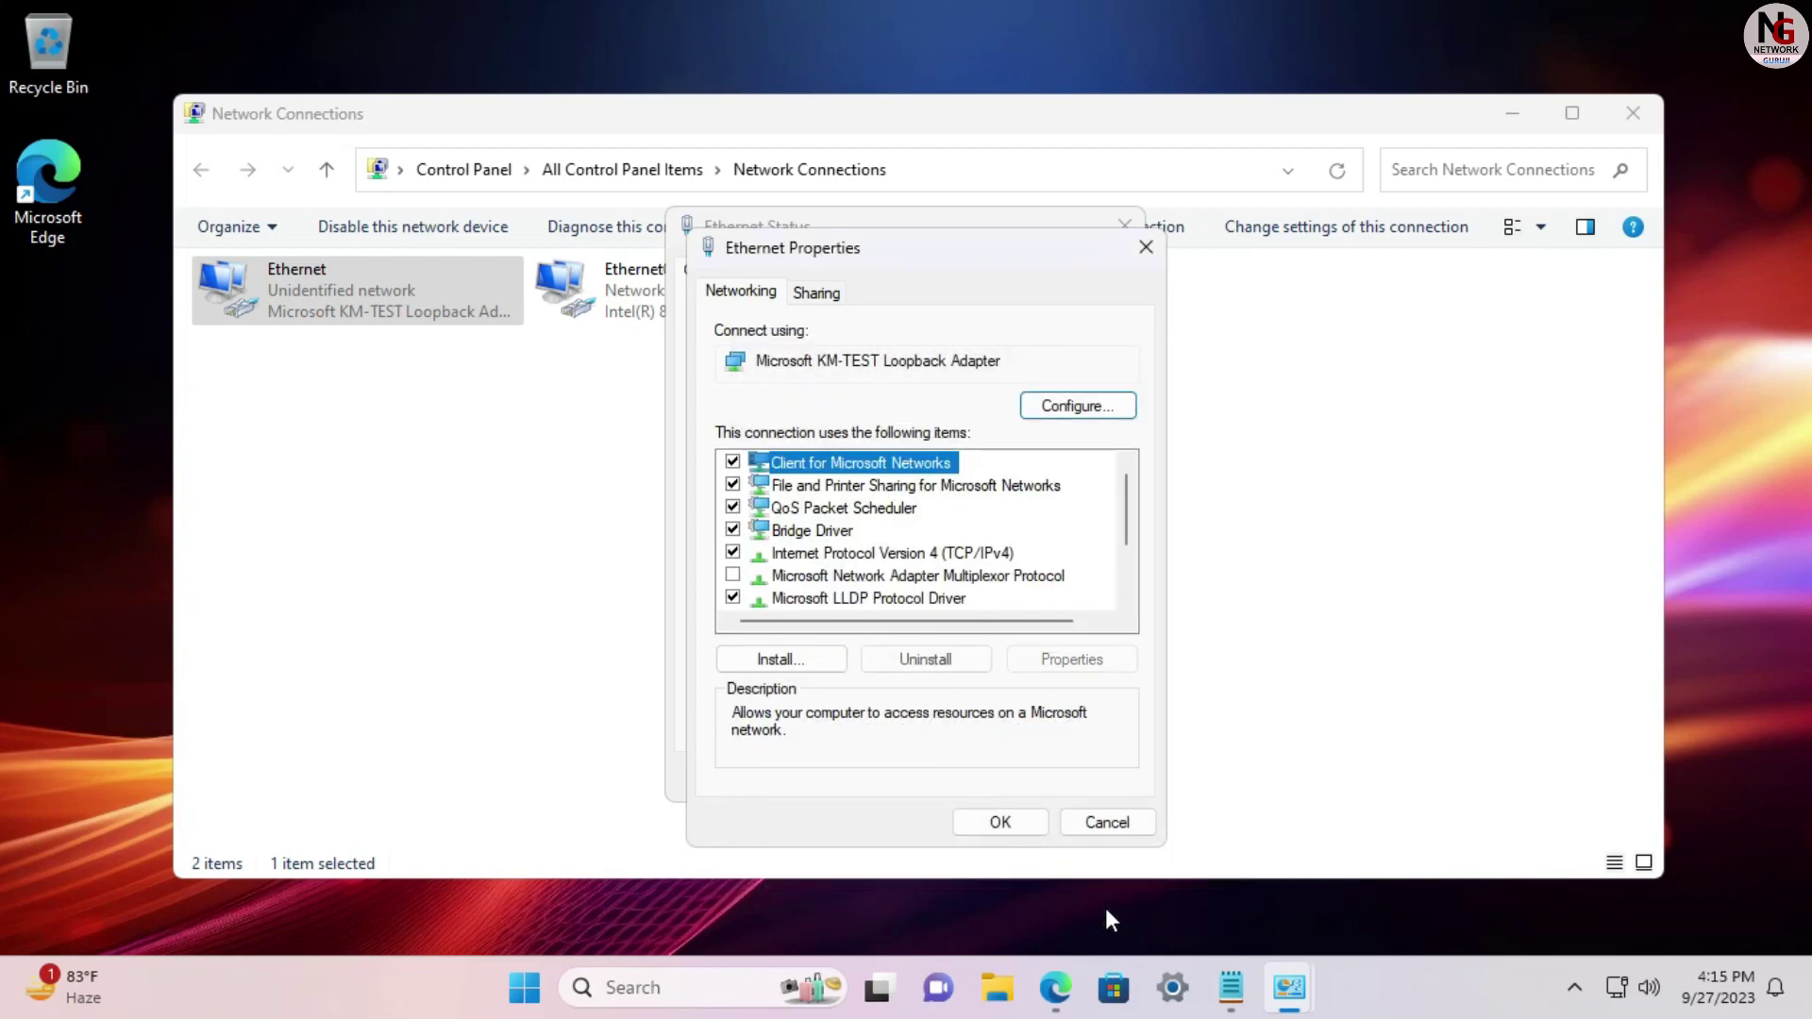
left_click(1006, 824)
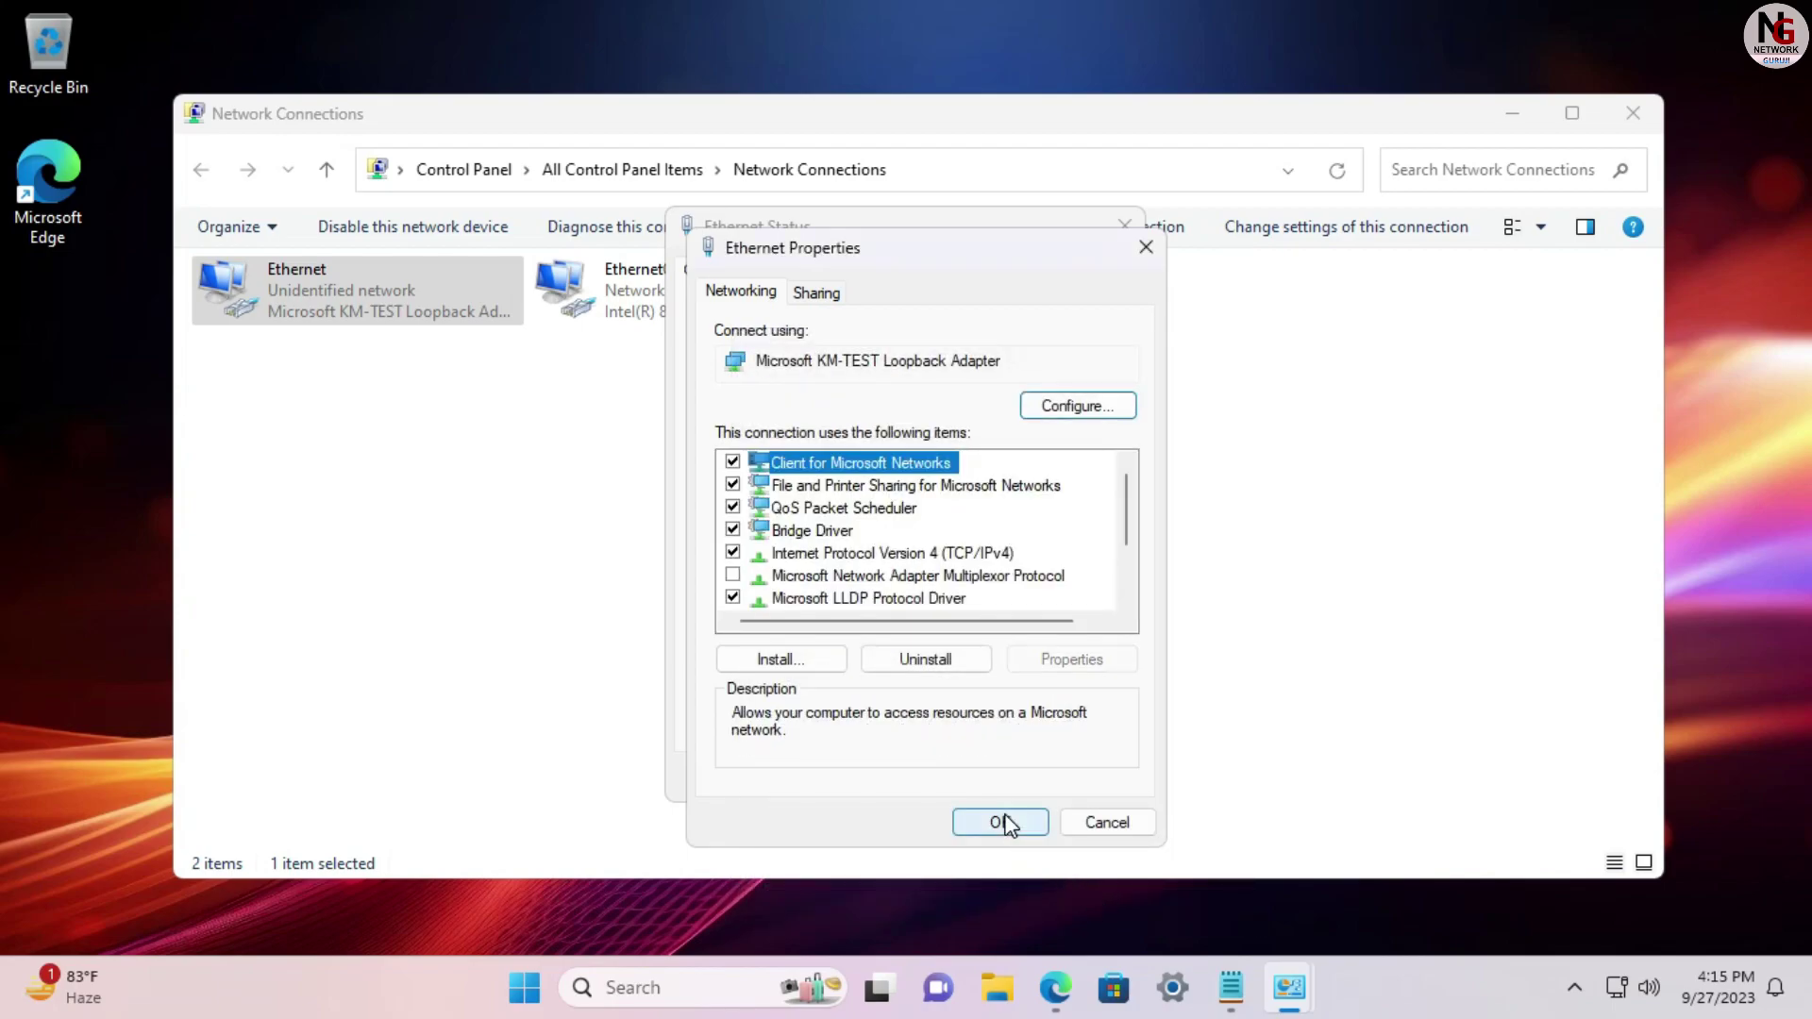
left_click(1004, 823)
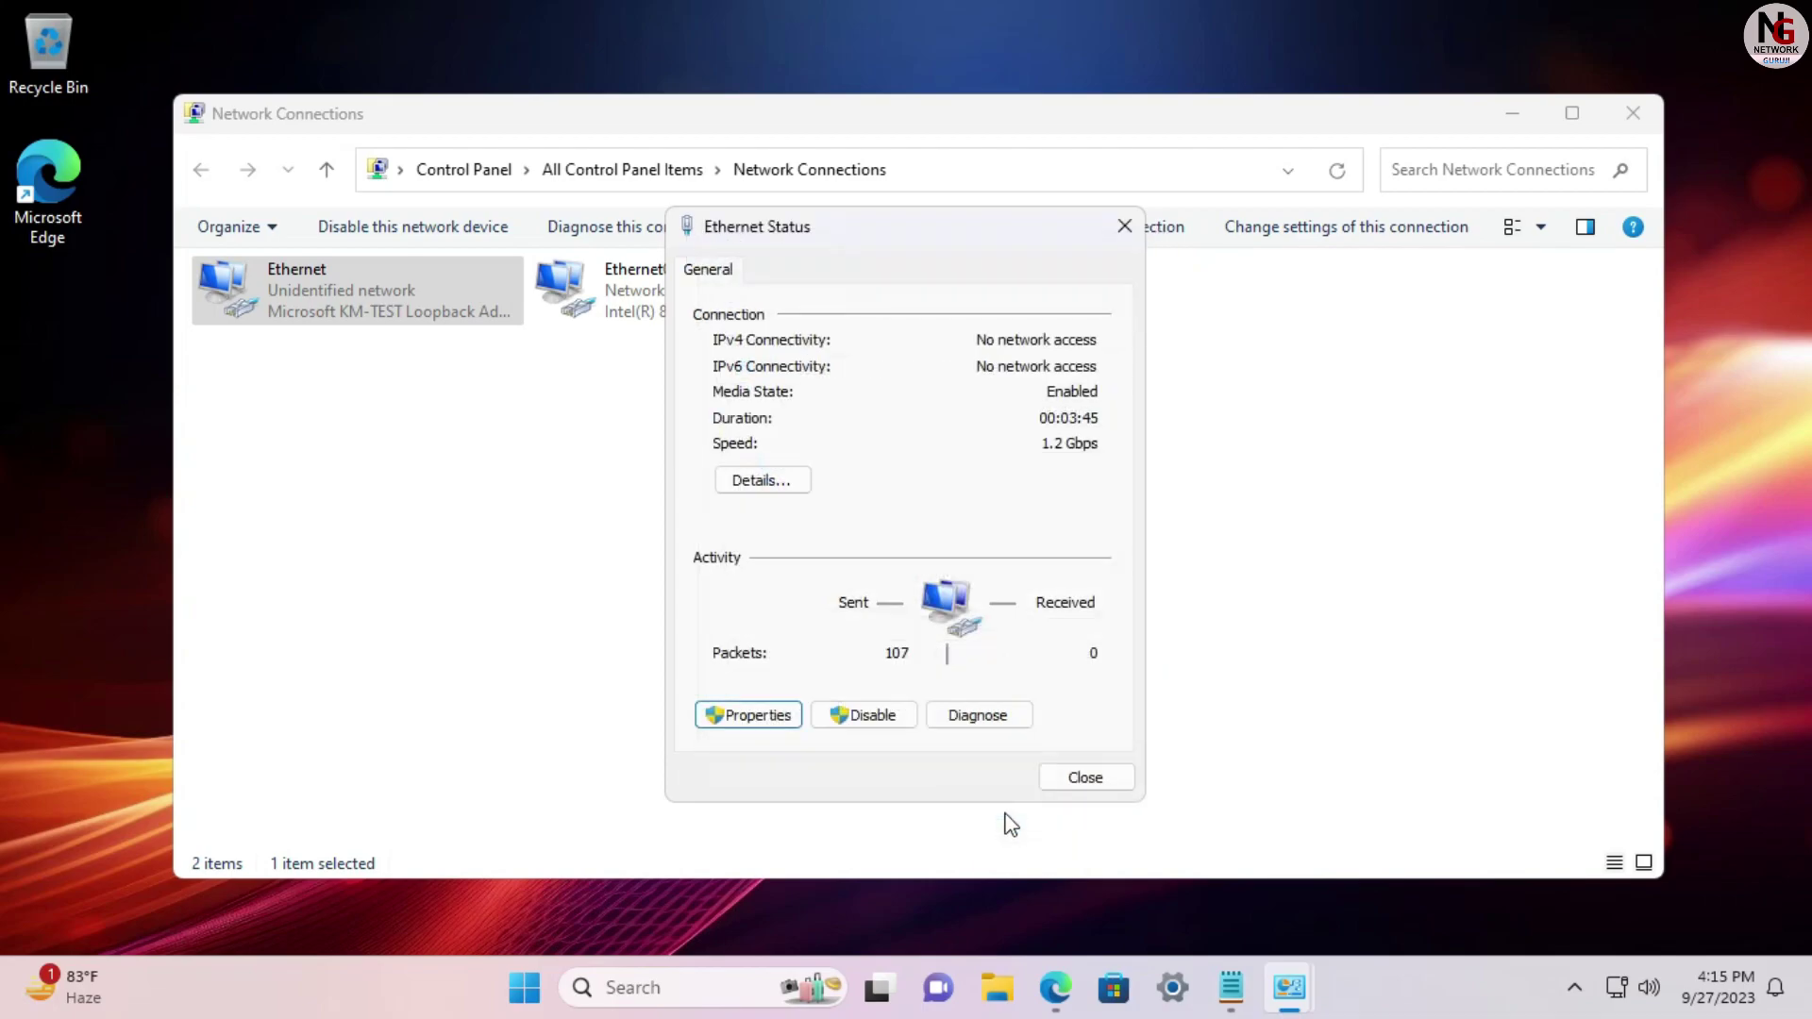
Check the IPv4 address in the Ethernet connection's network details and close the details and status dialogs
left_click(777, 487)
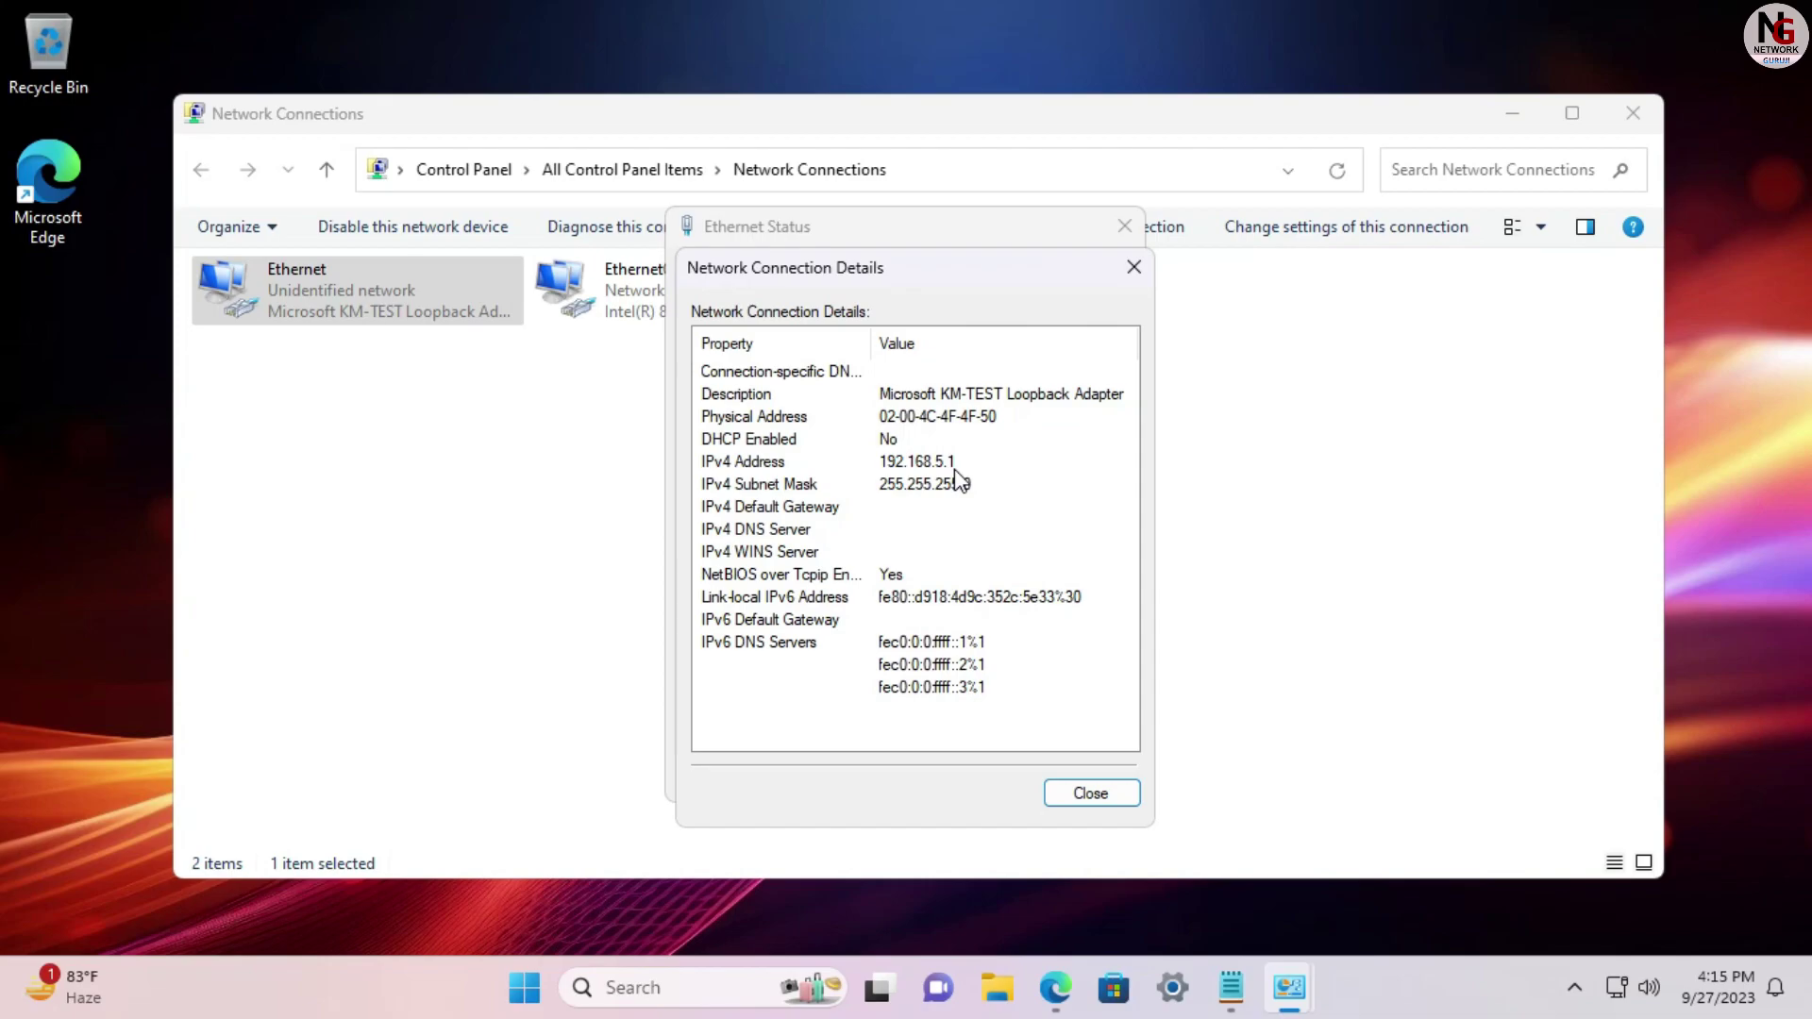
left_click(1101, 793)
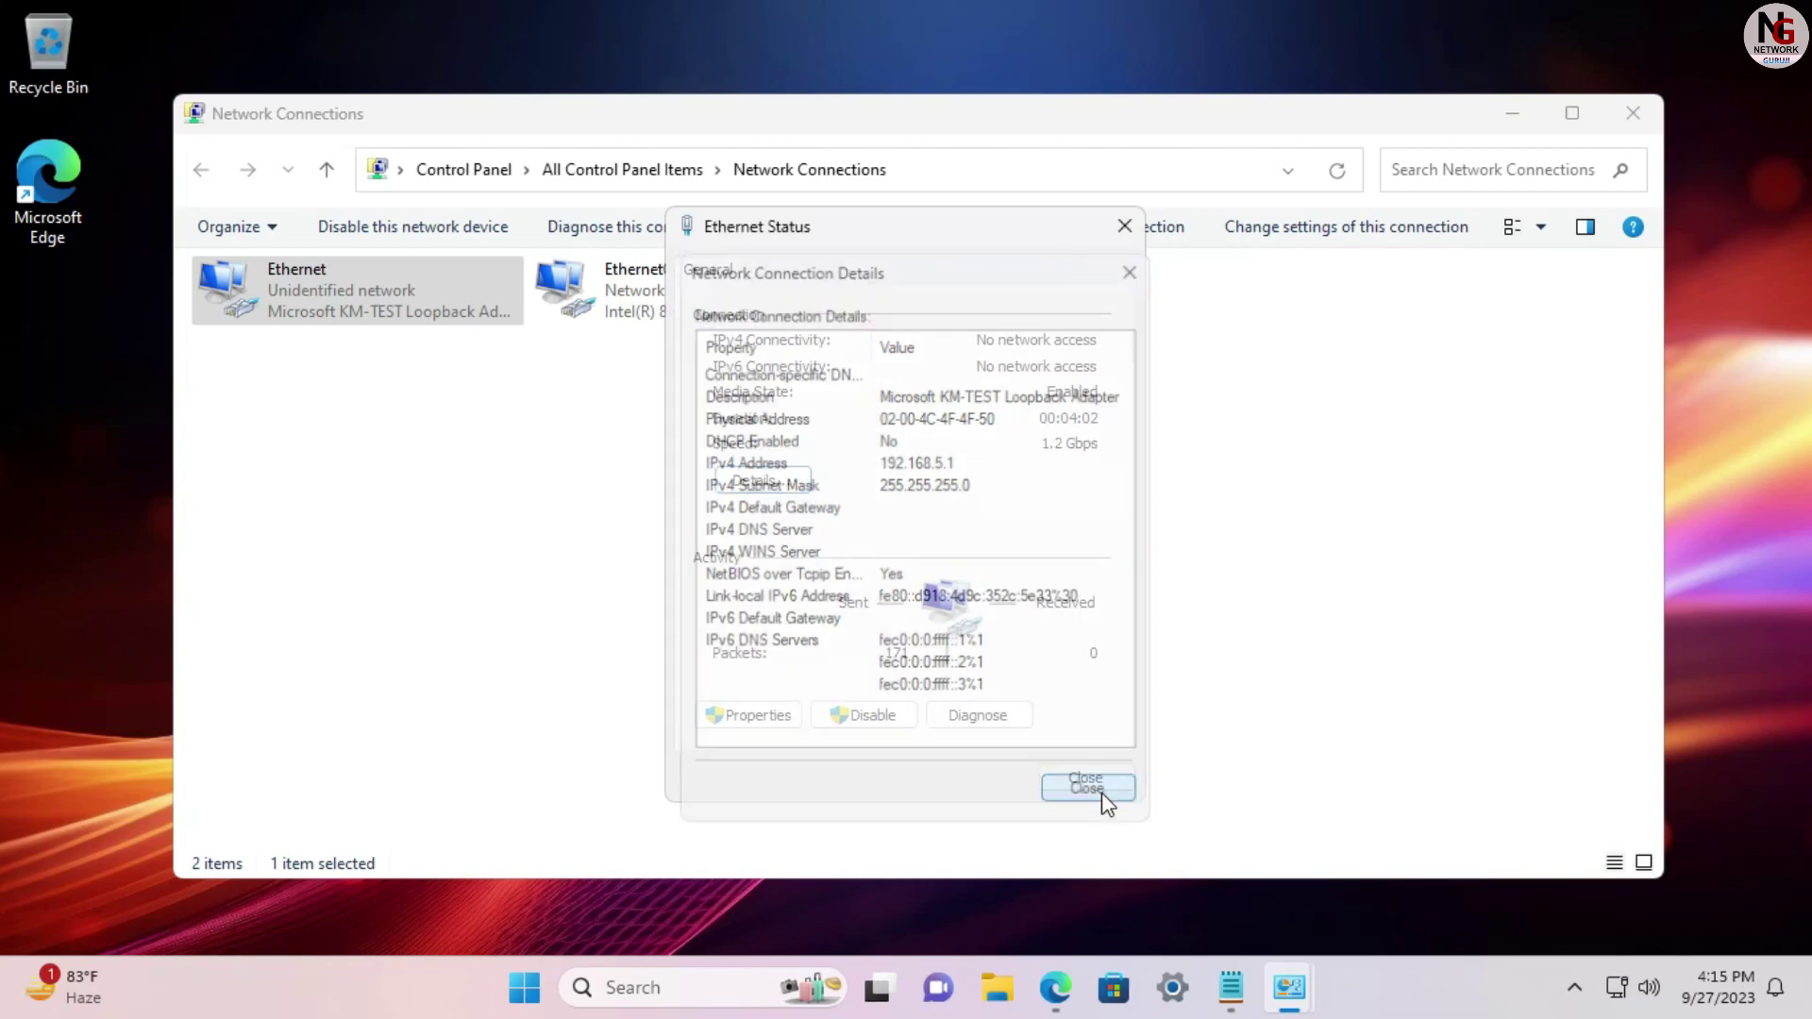
left_click(1103, 786)
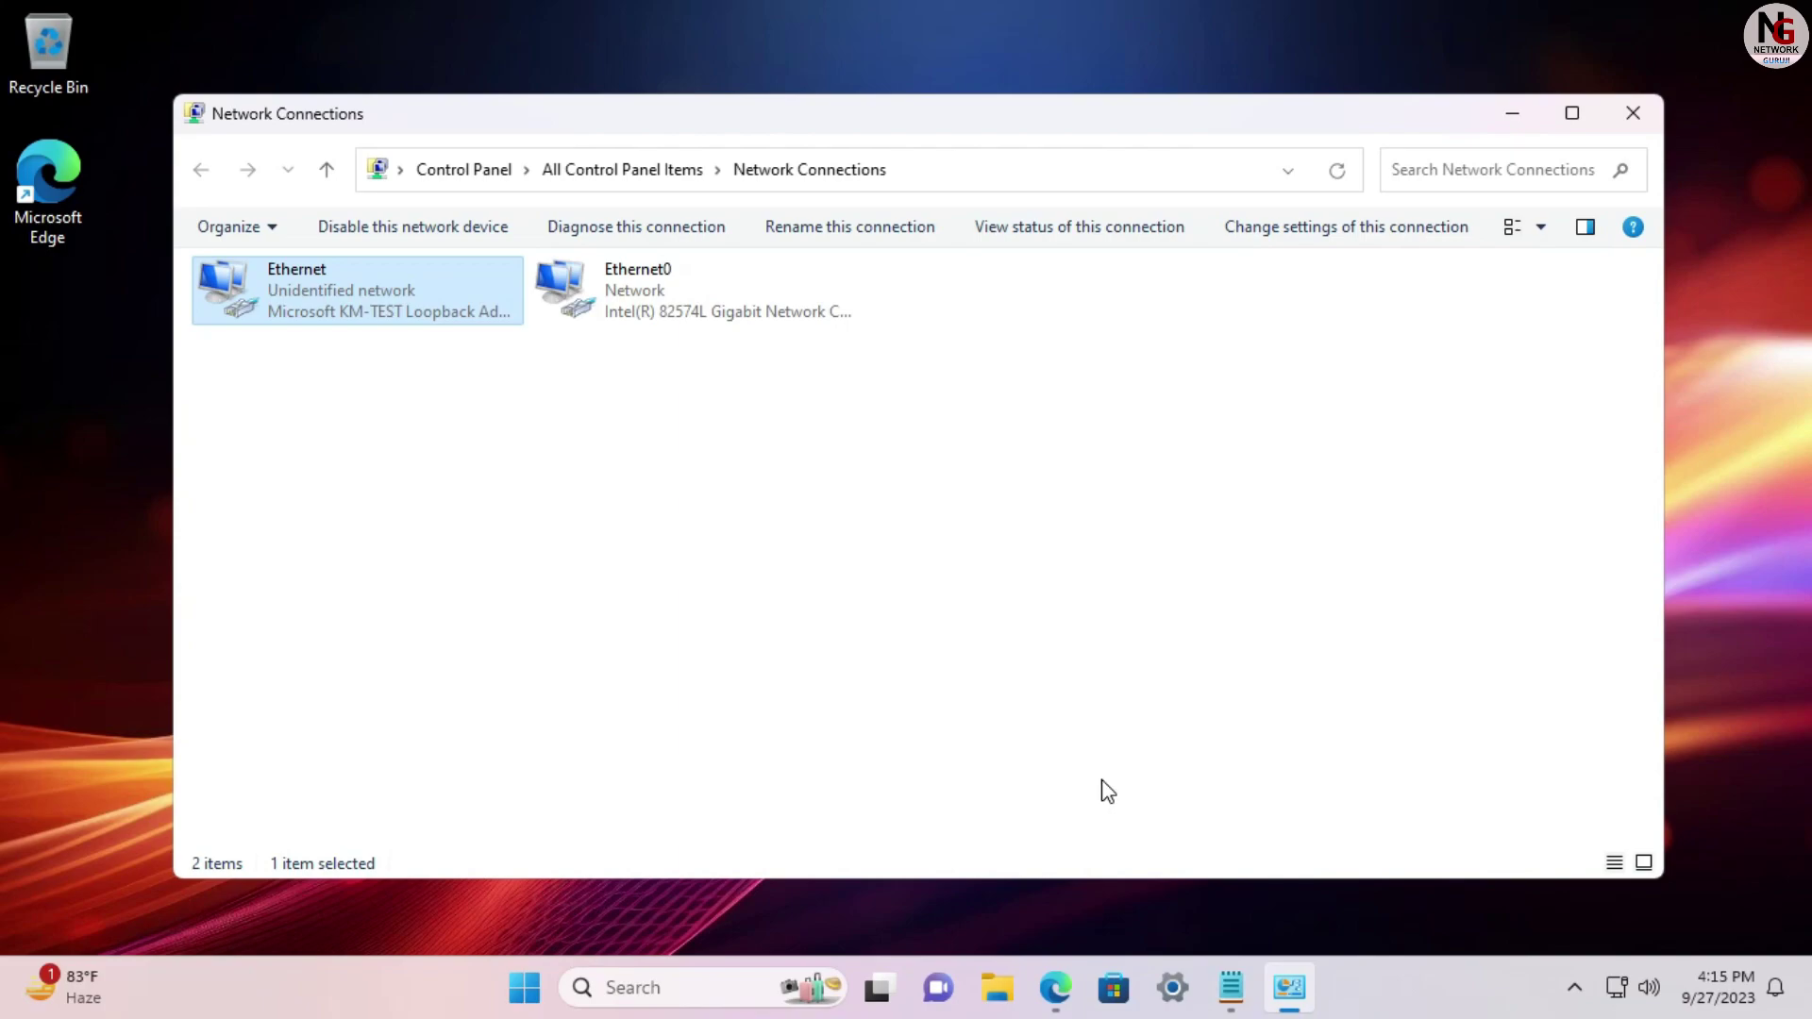
Open a Command Prompt by running cmd and ping 192.168.5.1
key("super+r")
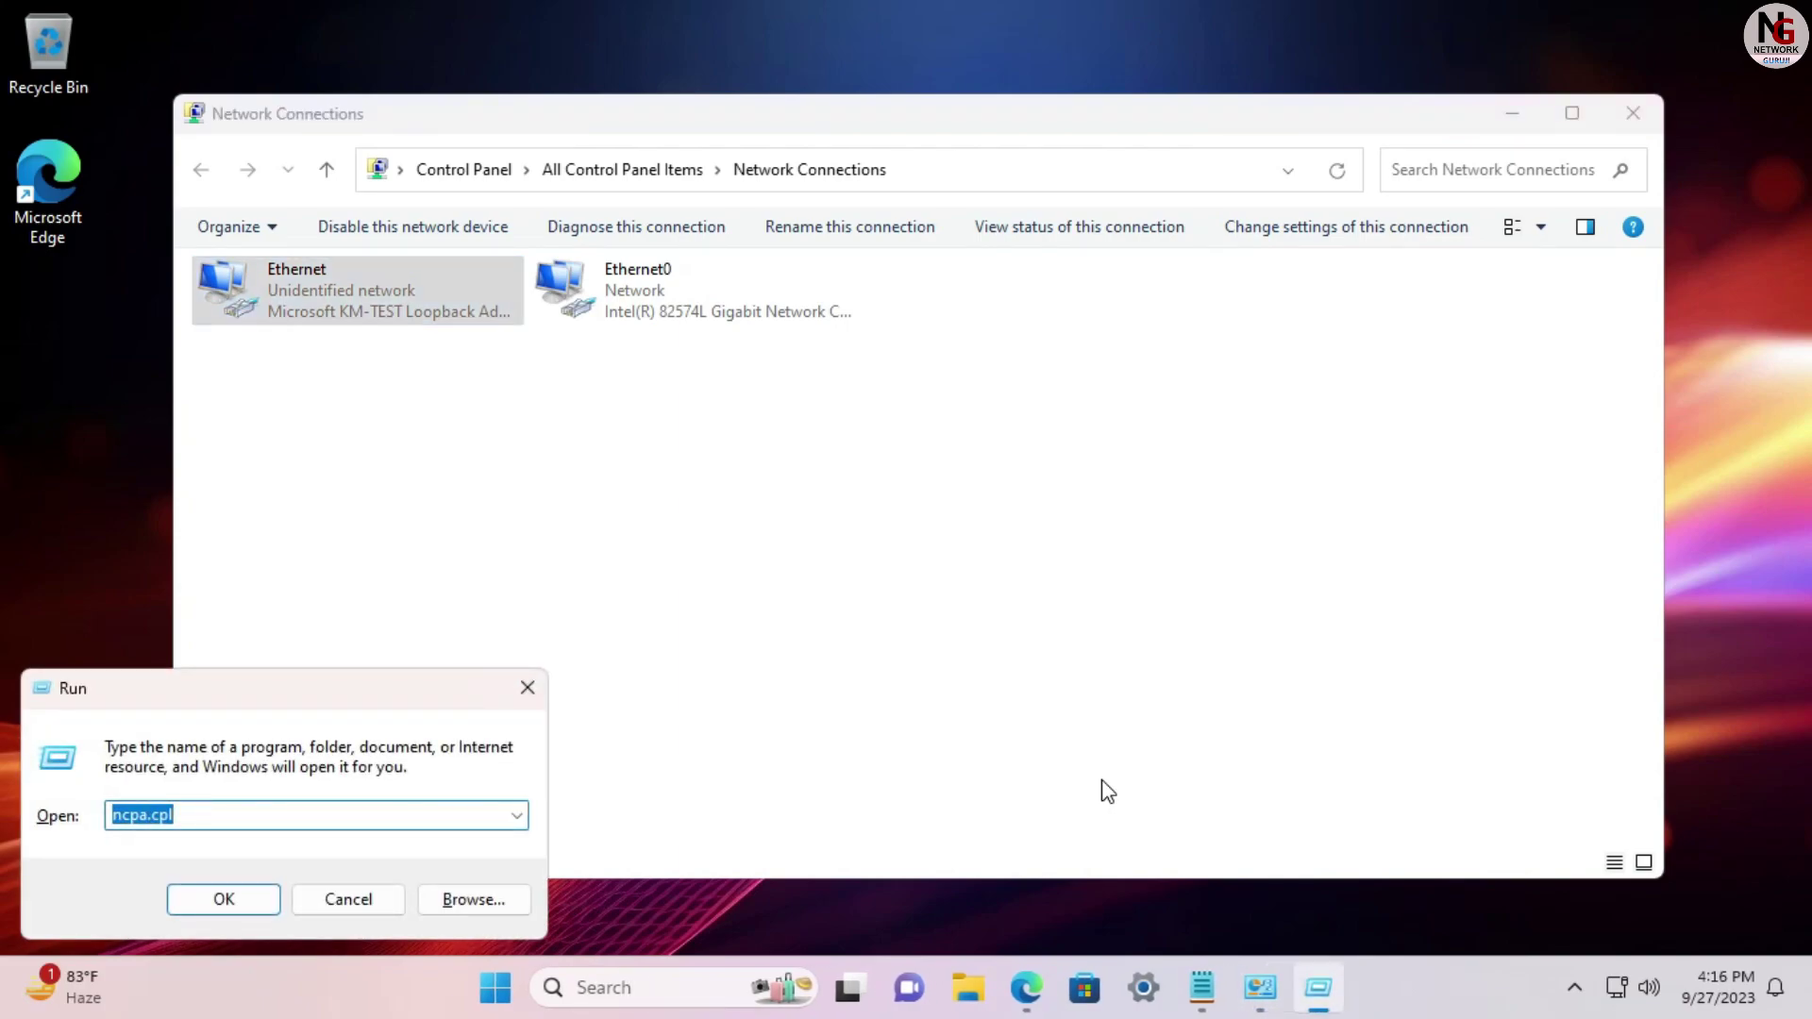
type("cmd")
key("Return")
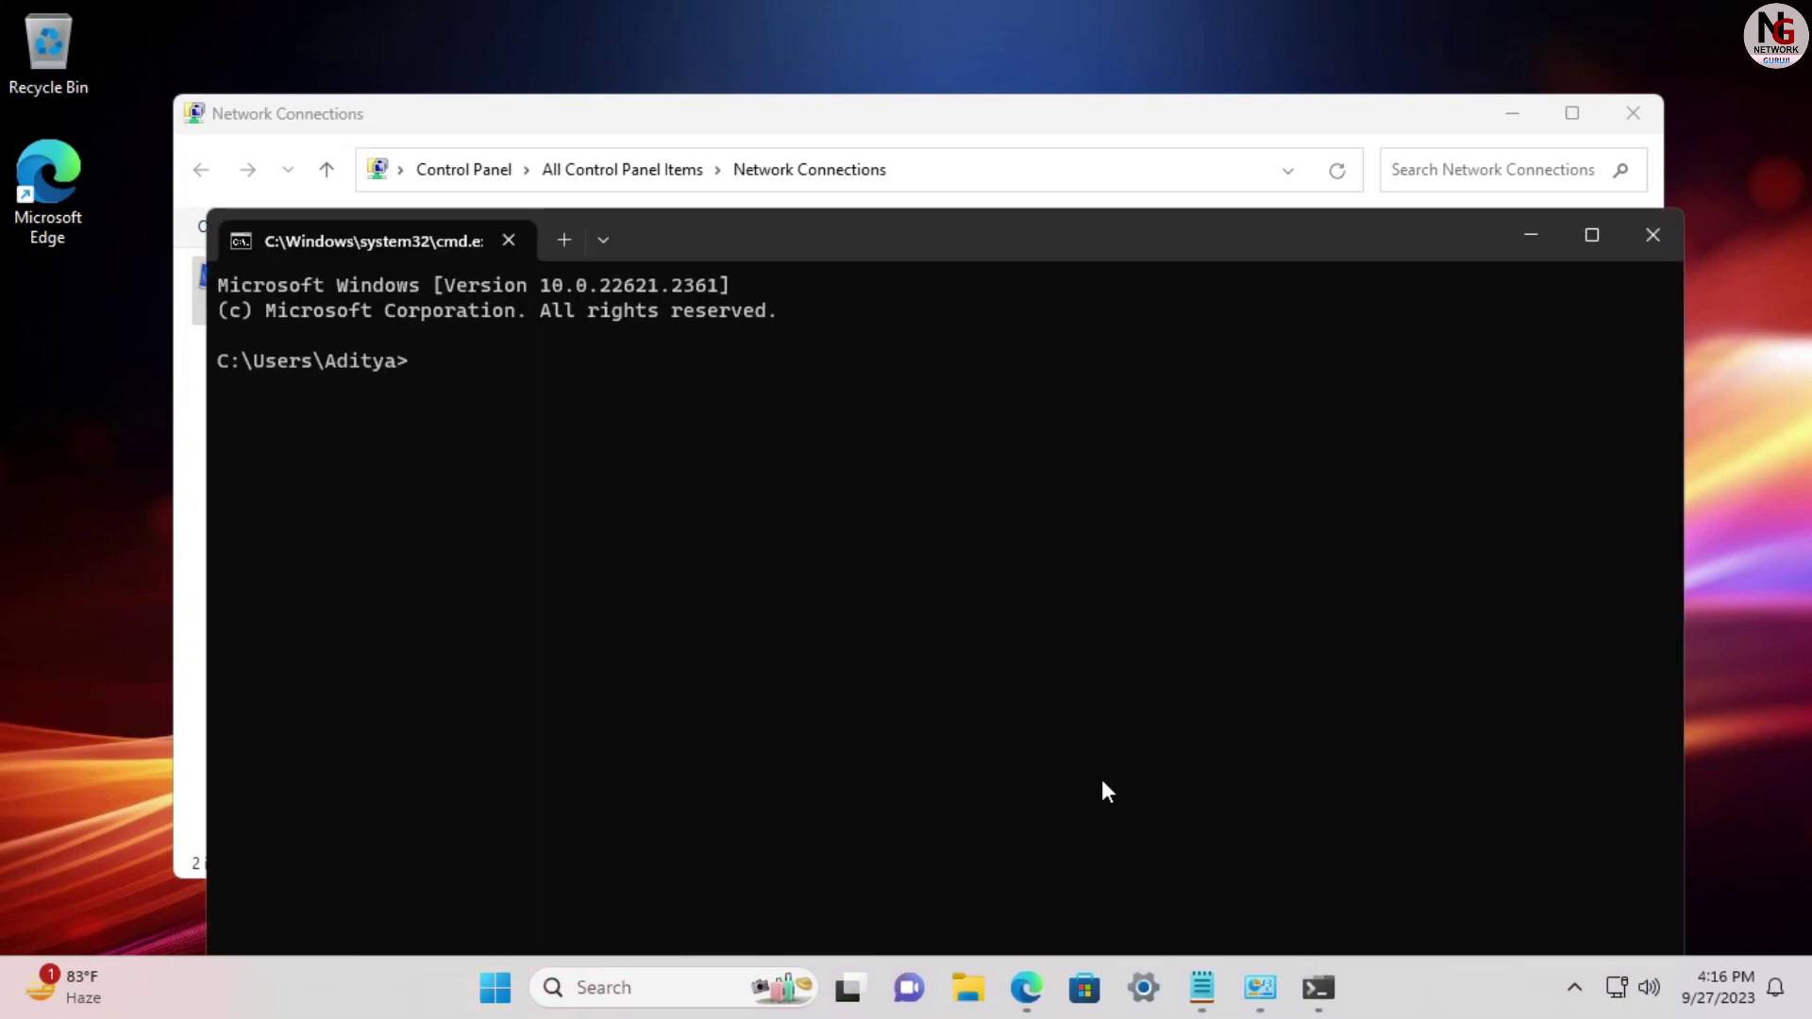
type("ping 192.1")
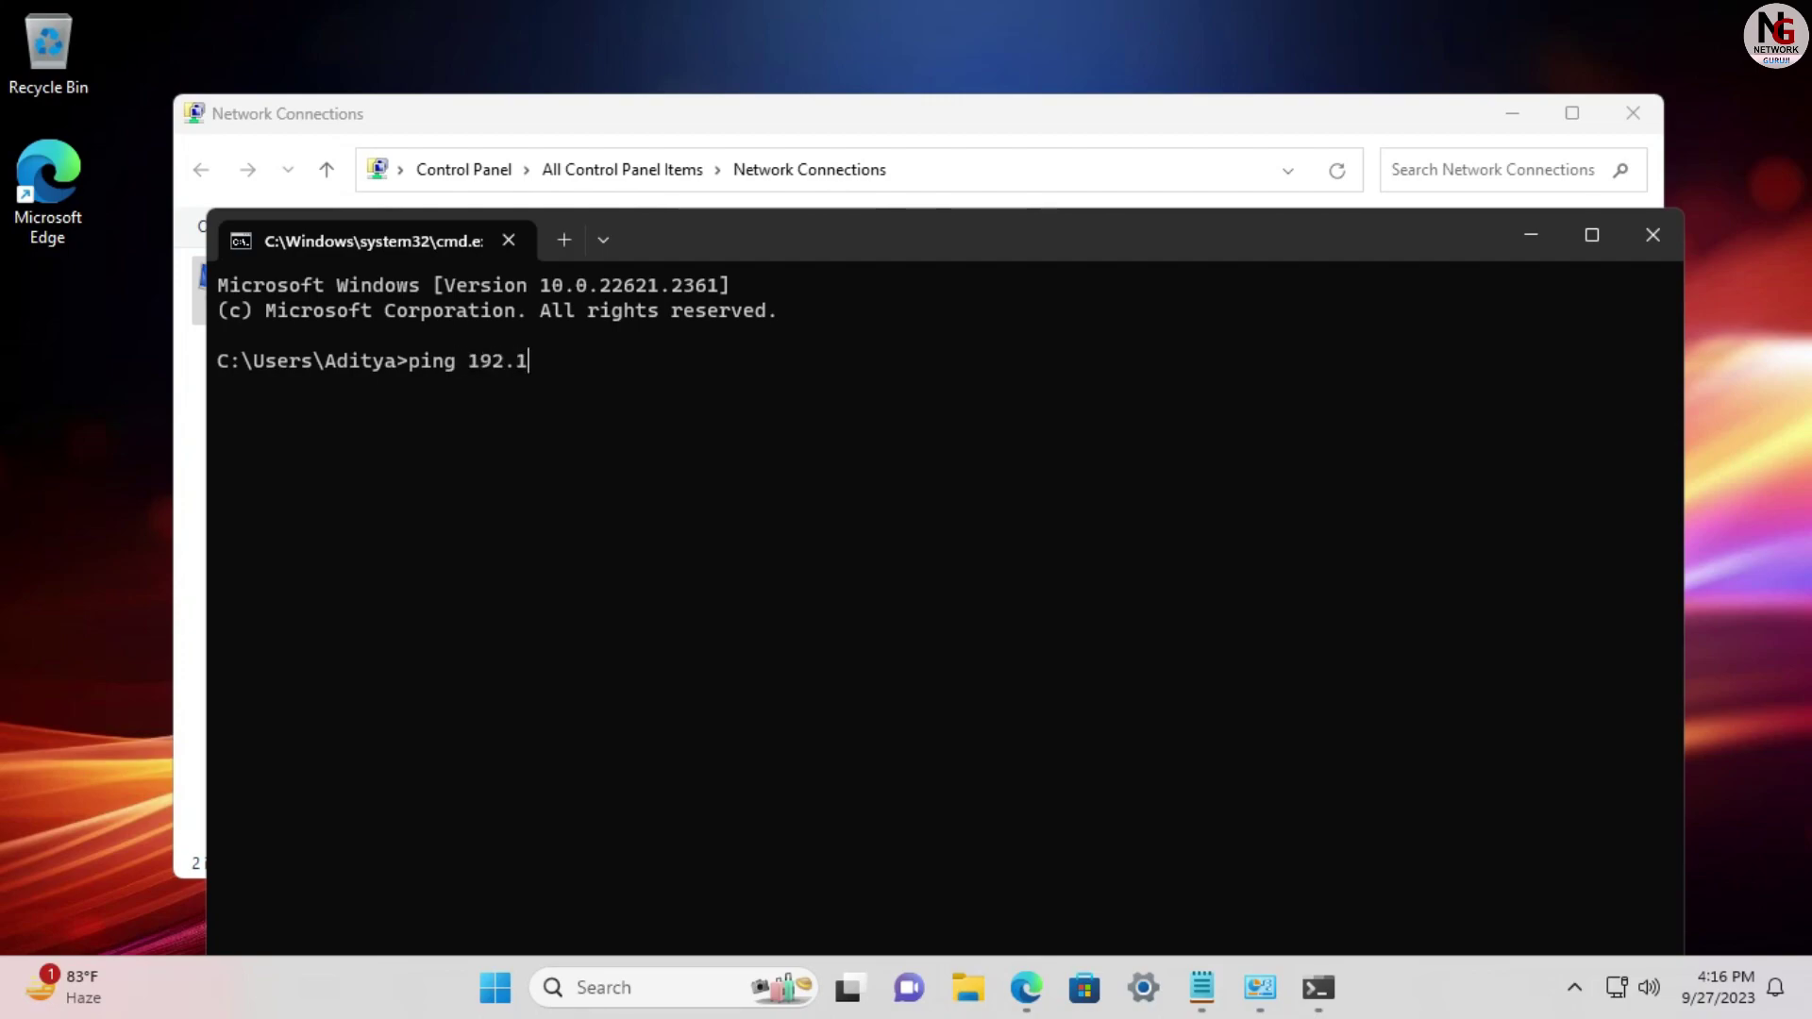
type("68.5.1")
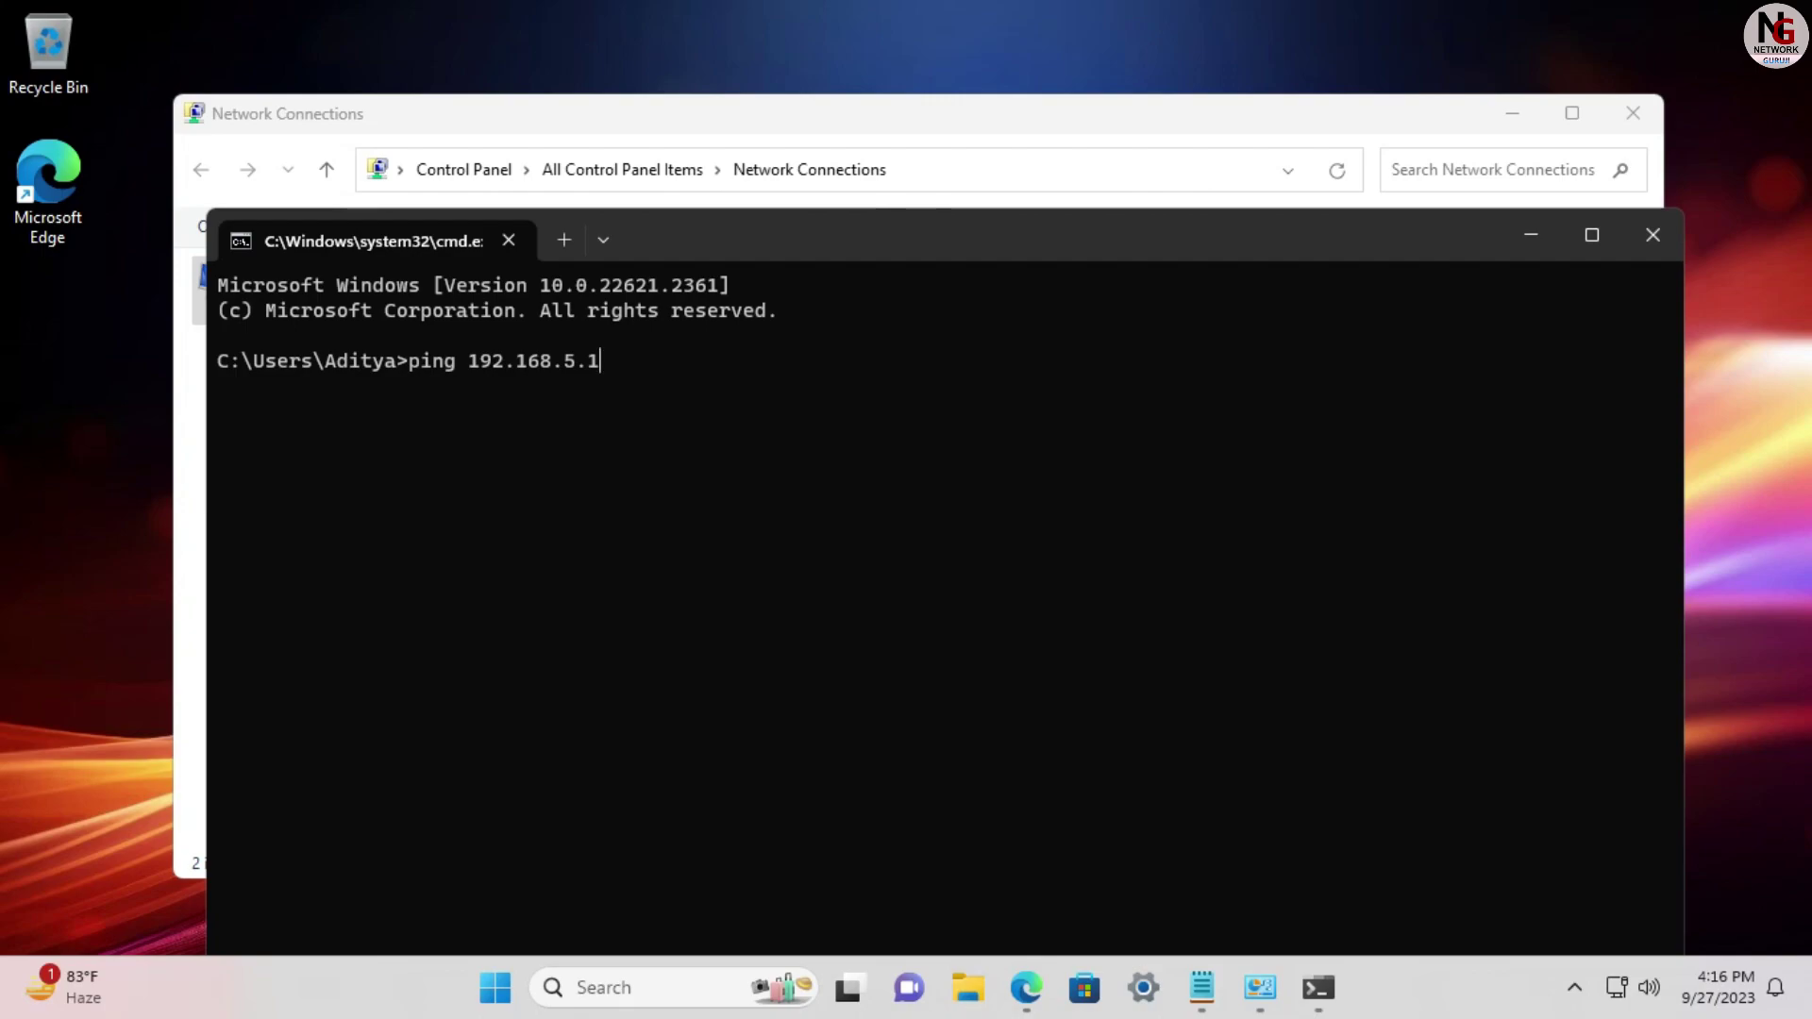
key("Return")
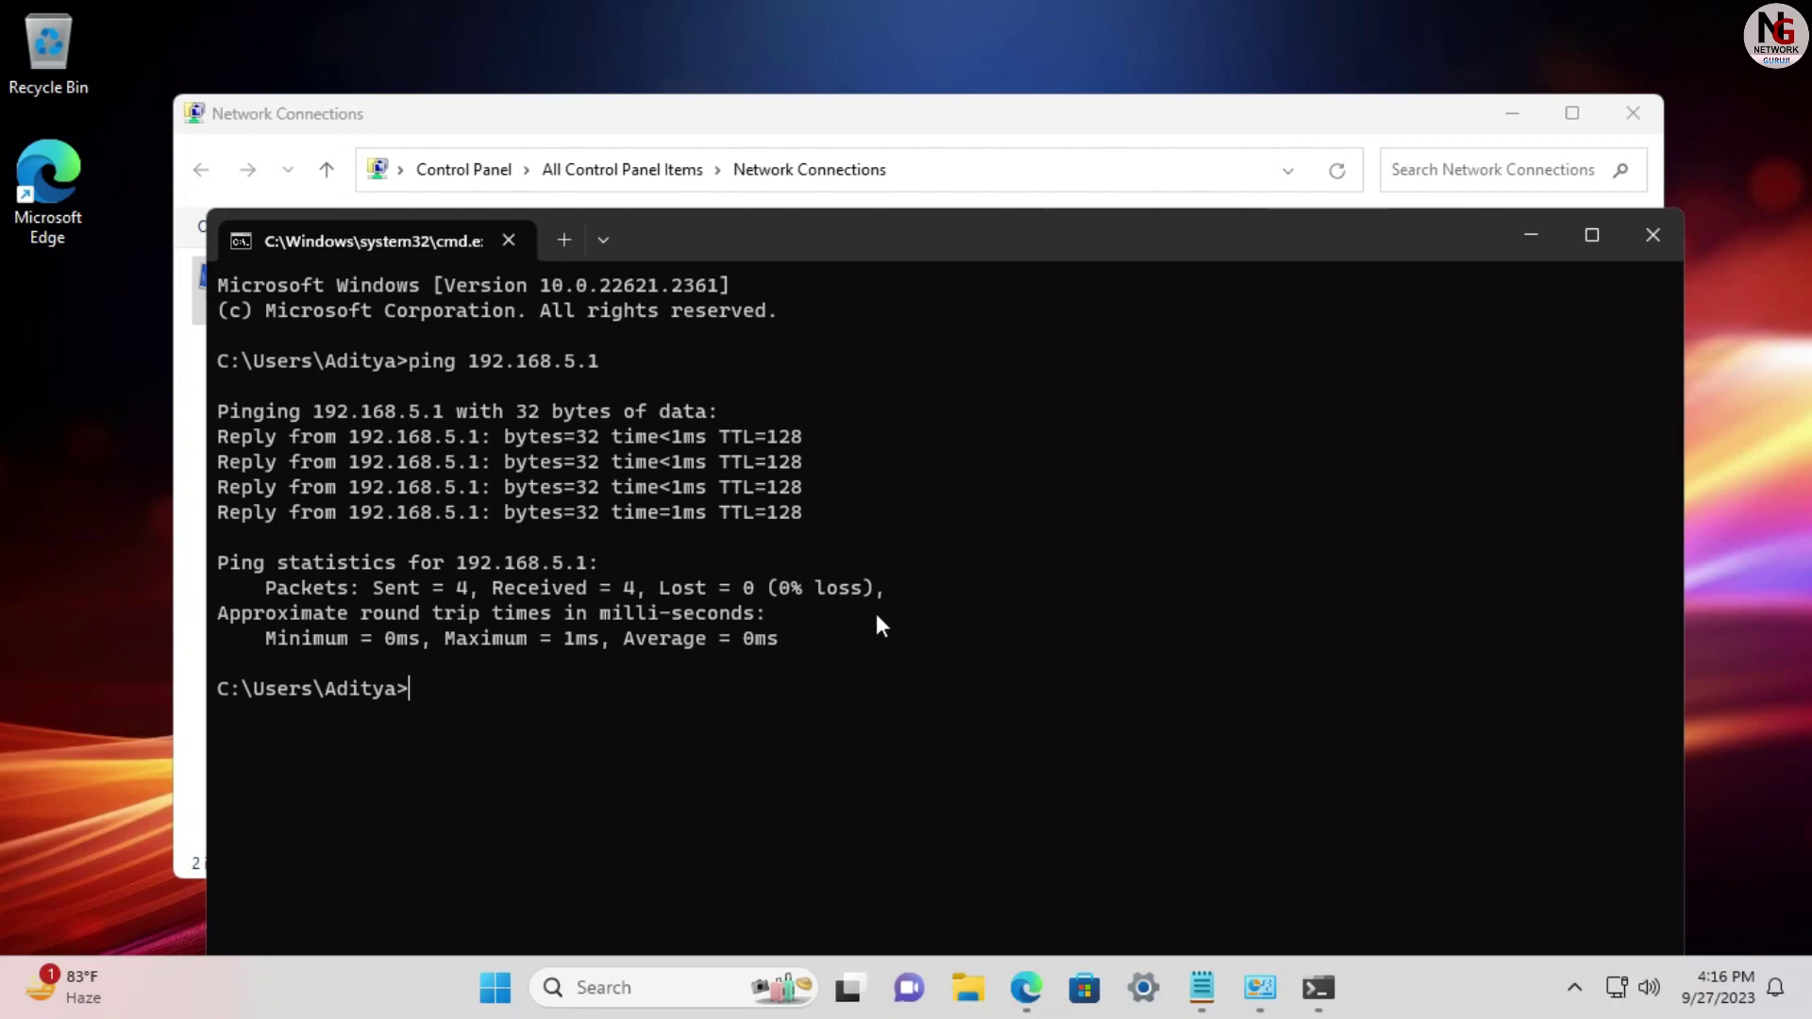
Close the Network Connections window and reposition the Command Prompt window so it is fully in view
left_click_drag(1088, 234, 1087, 128)
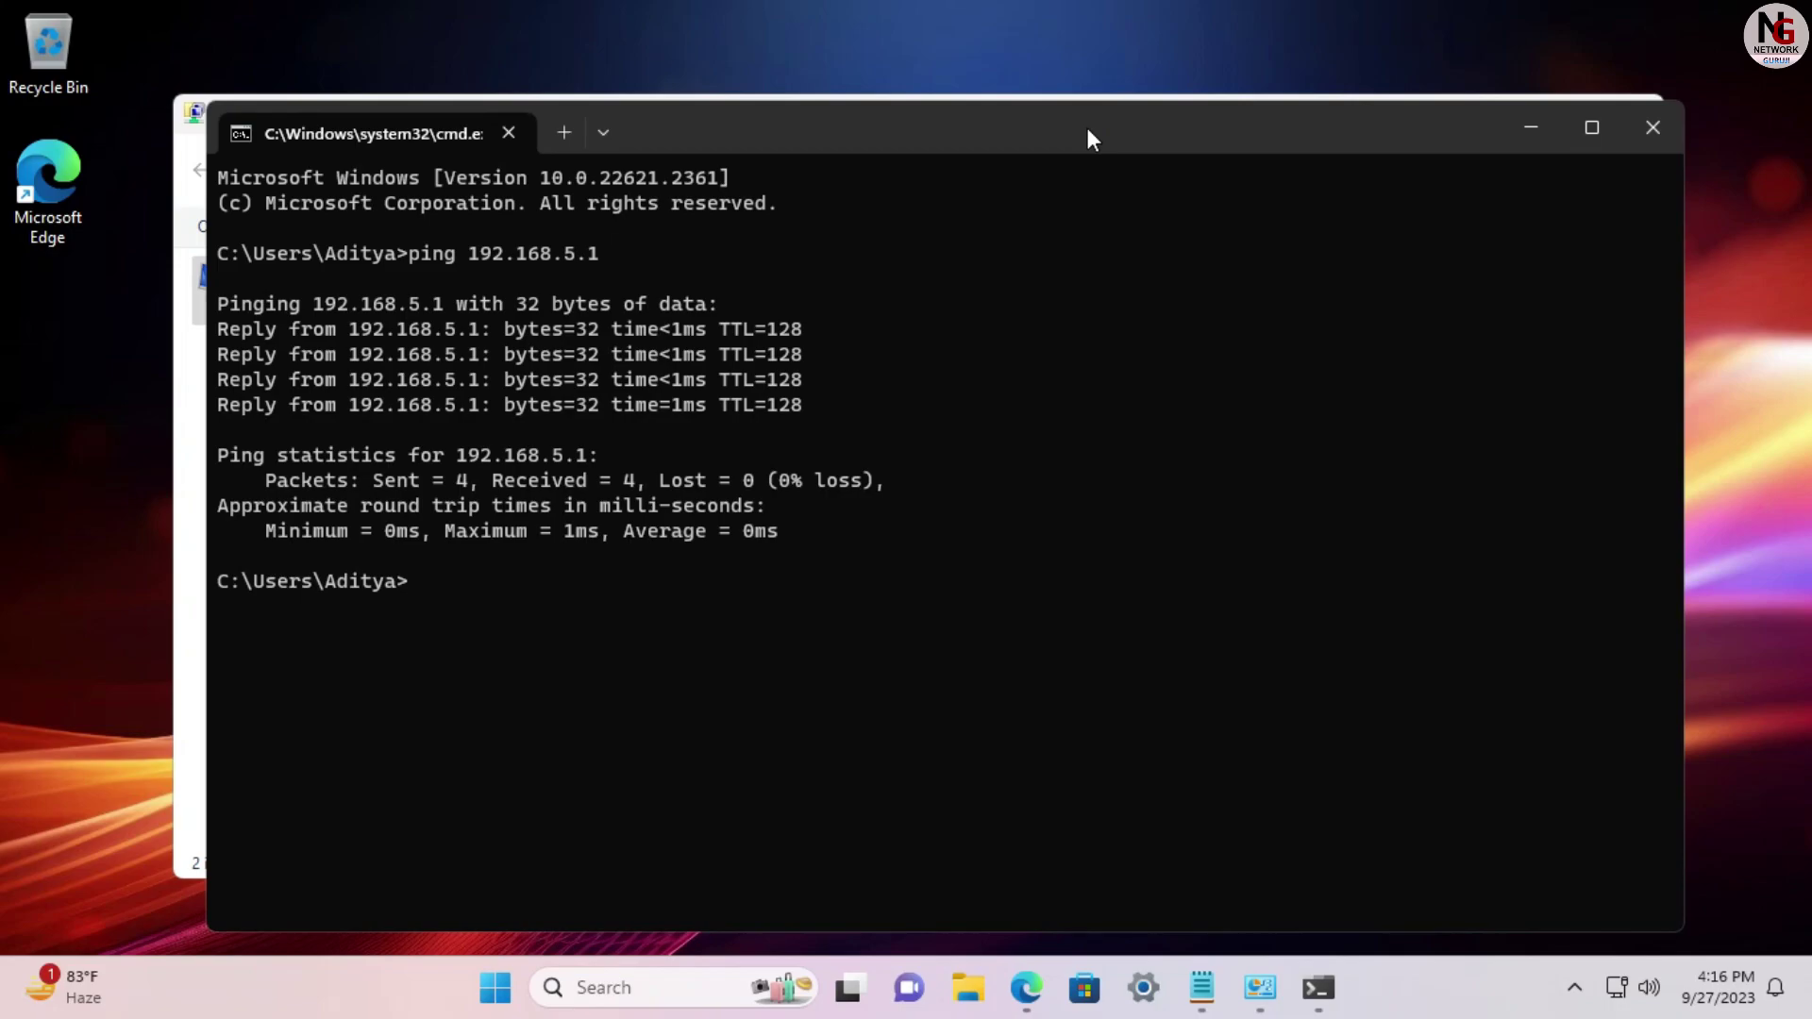
left_click_drag(1088, 139, 1080, 202)
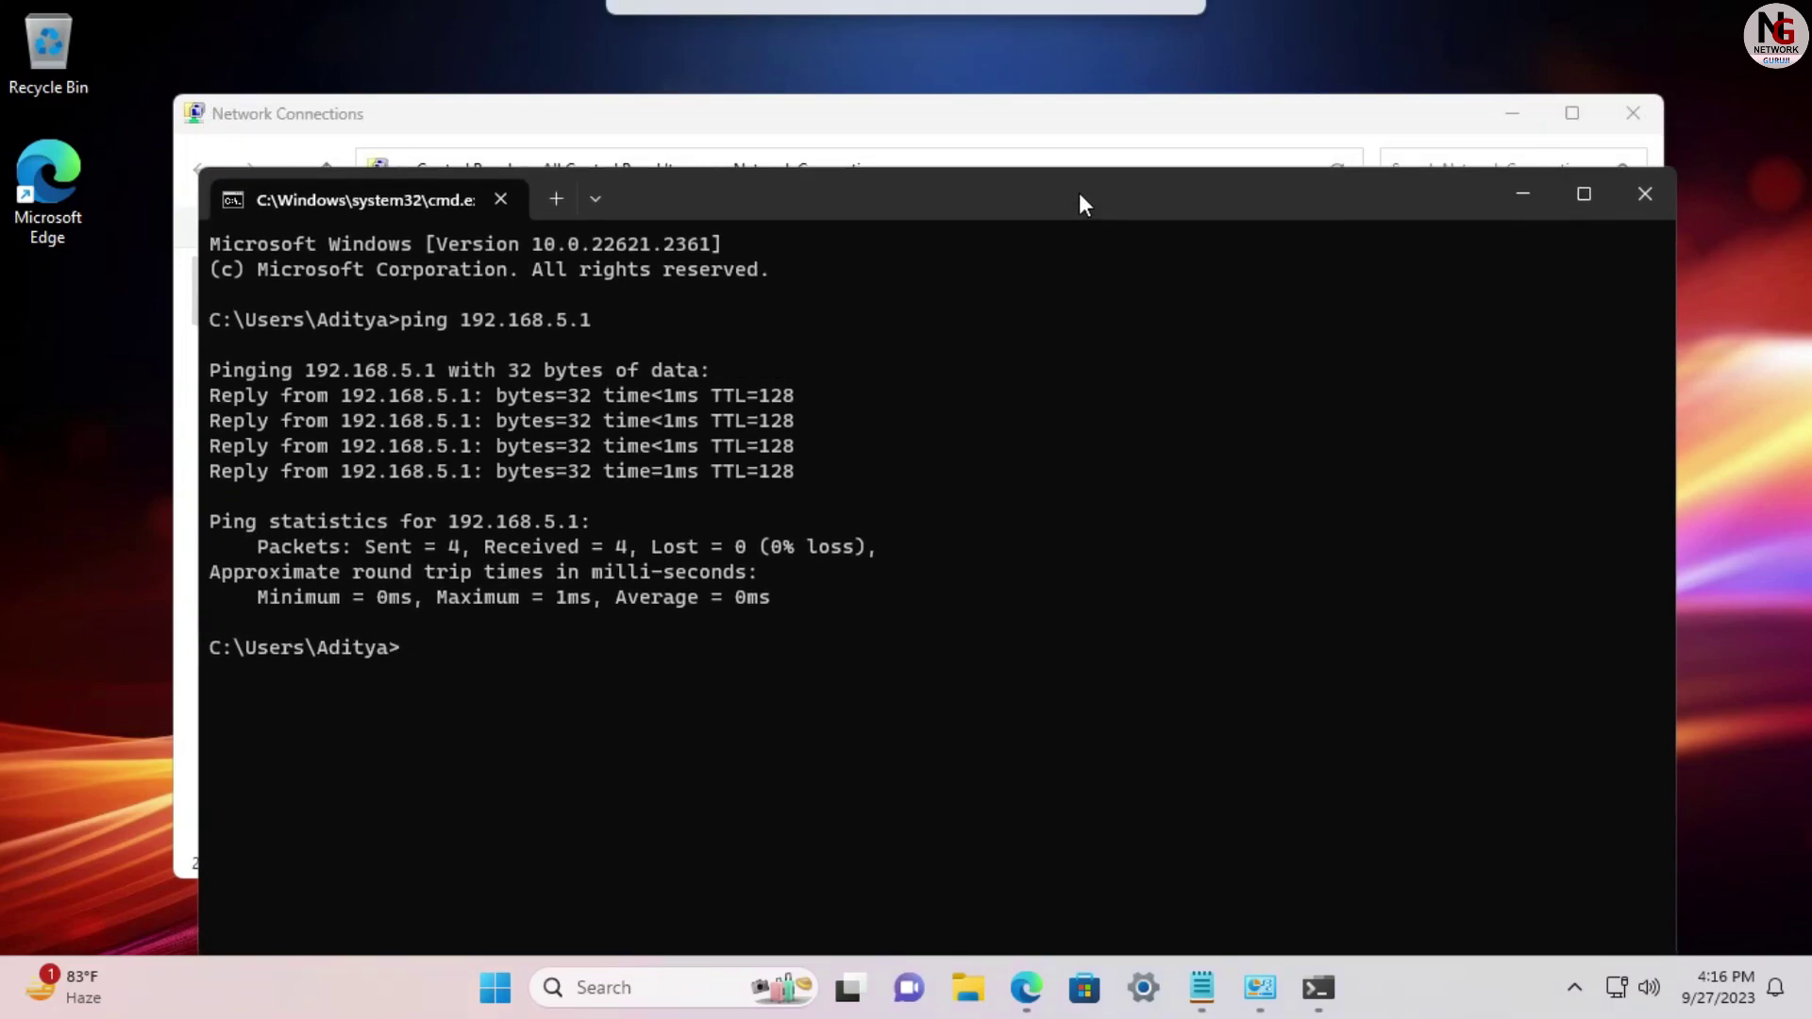
left_click(1277, 97)
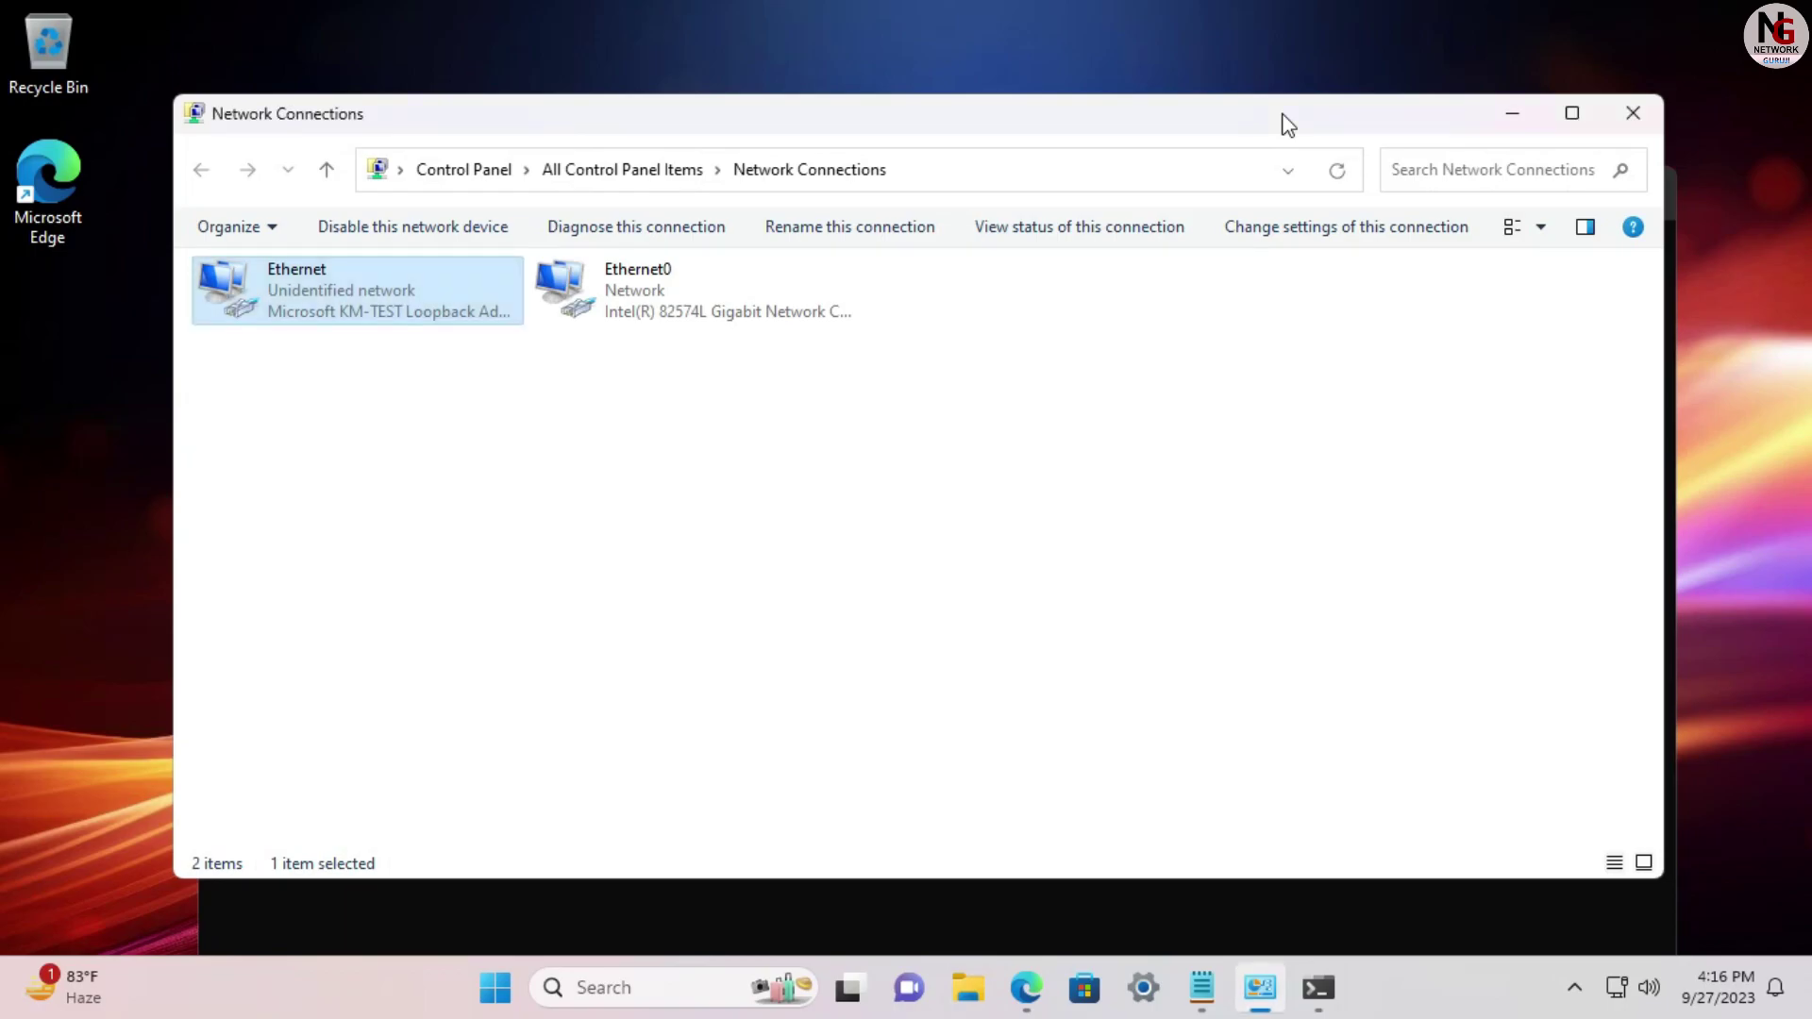
left_click(1630, 115)
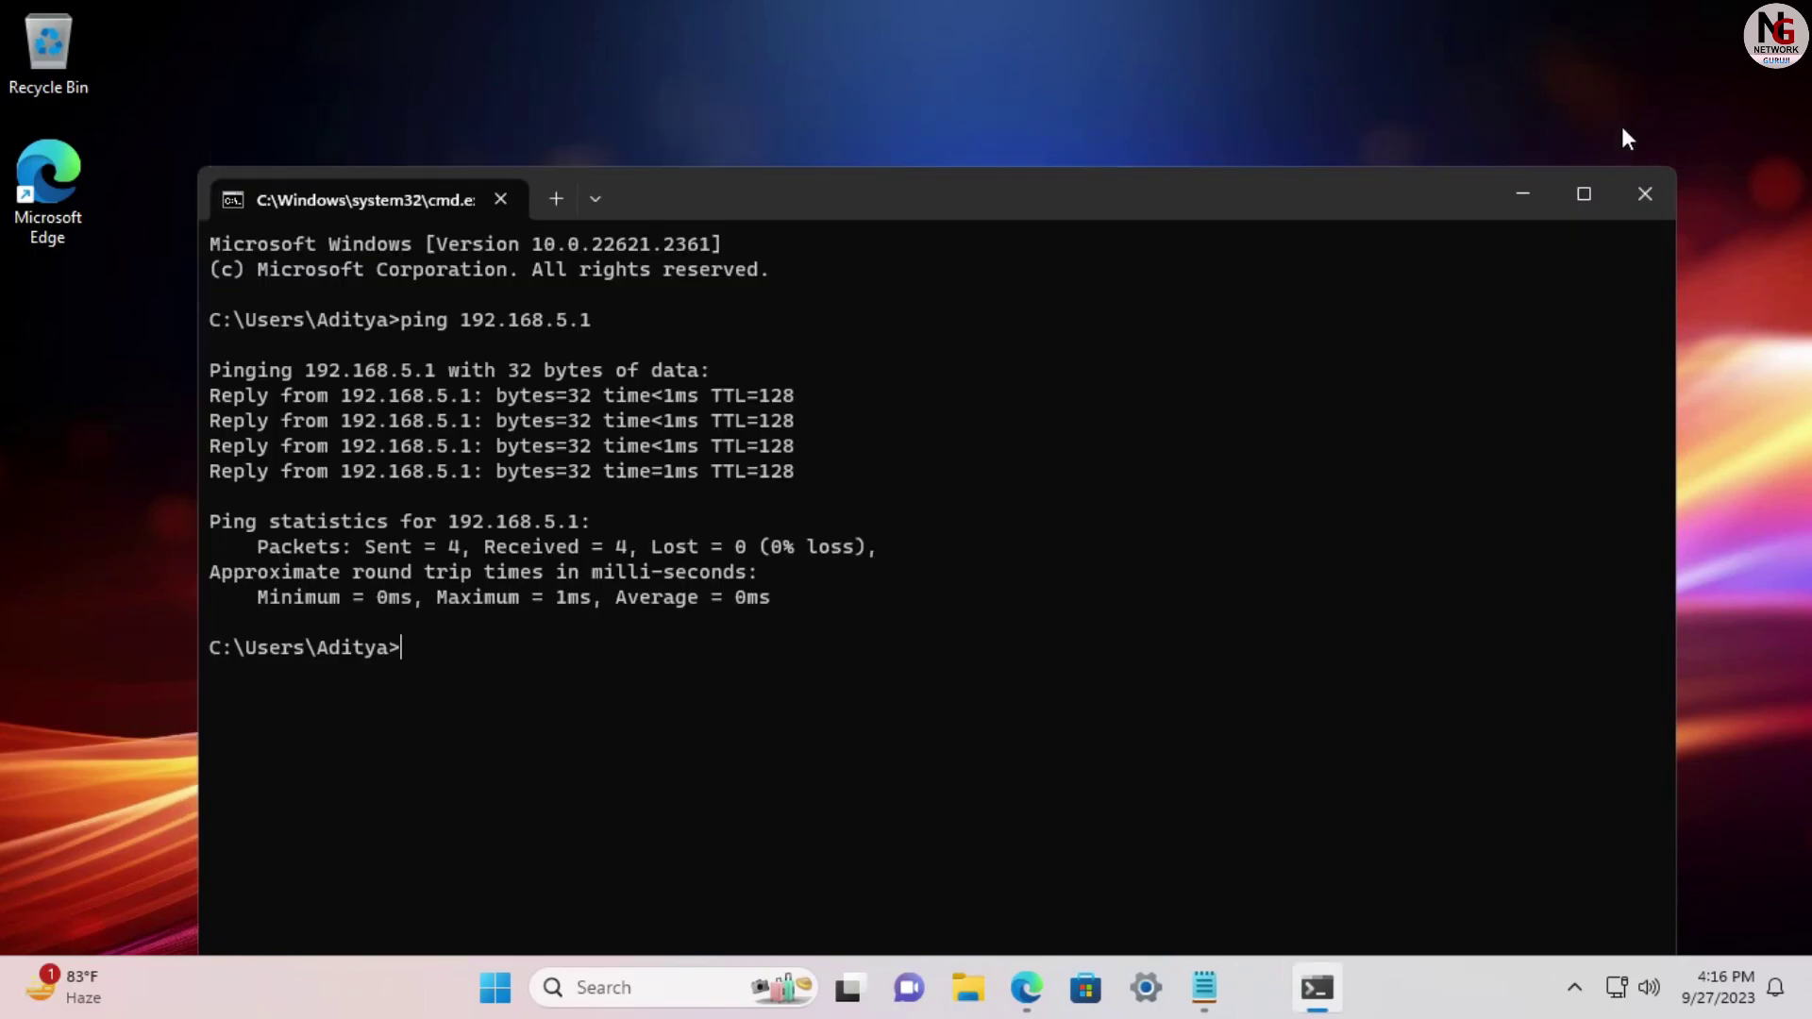
left_click_drag(1359, 202, 1360, 113)
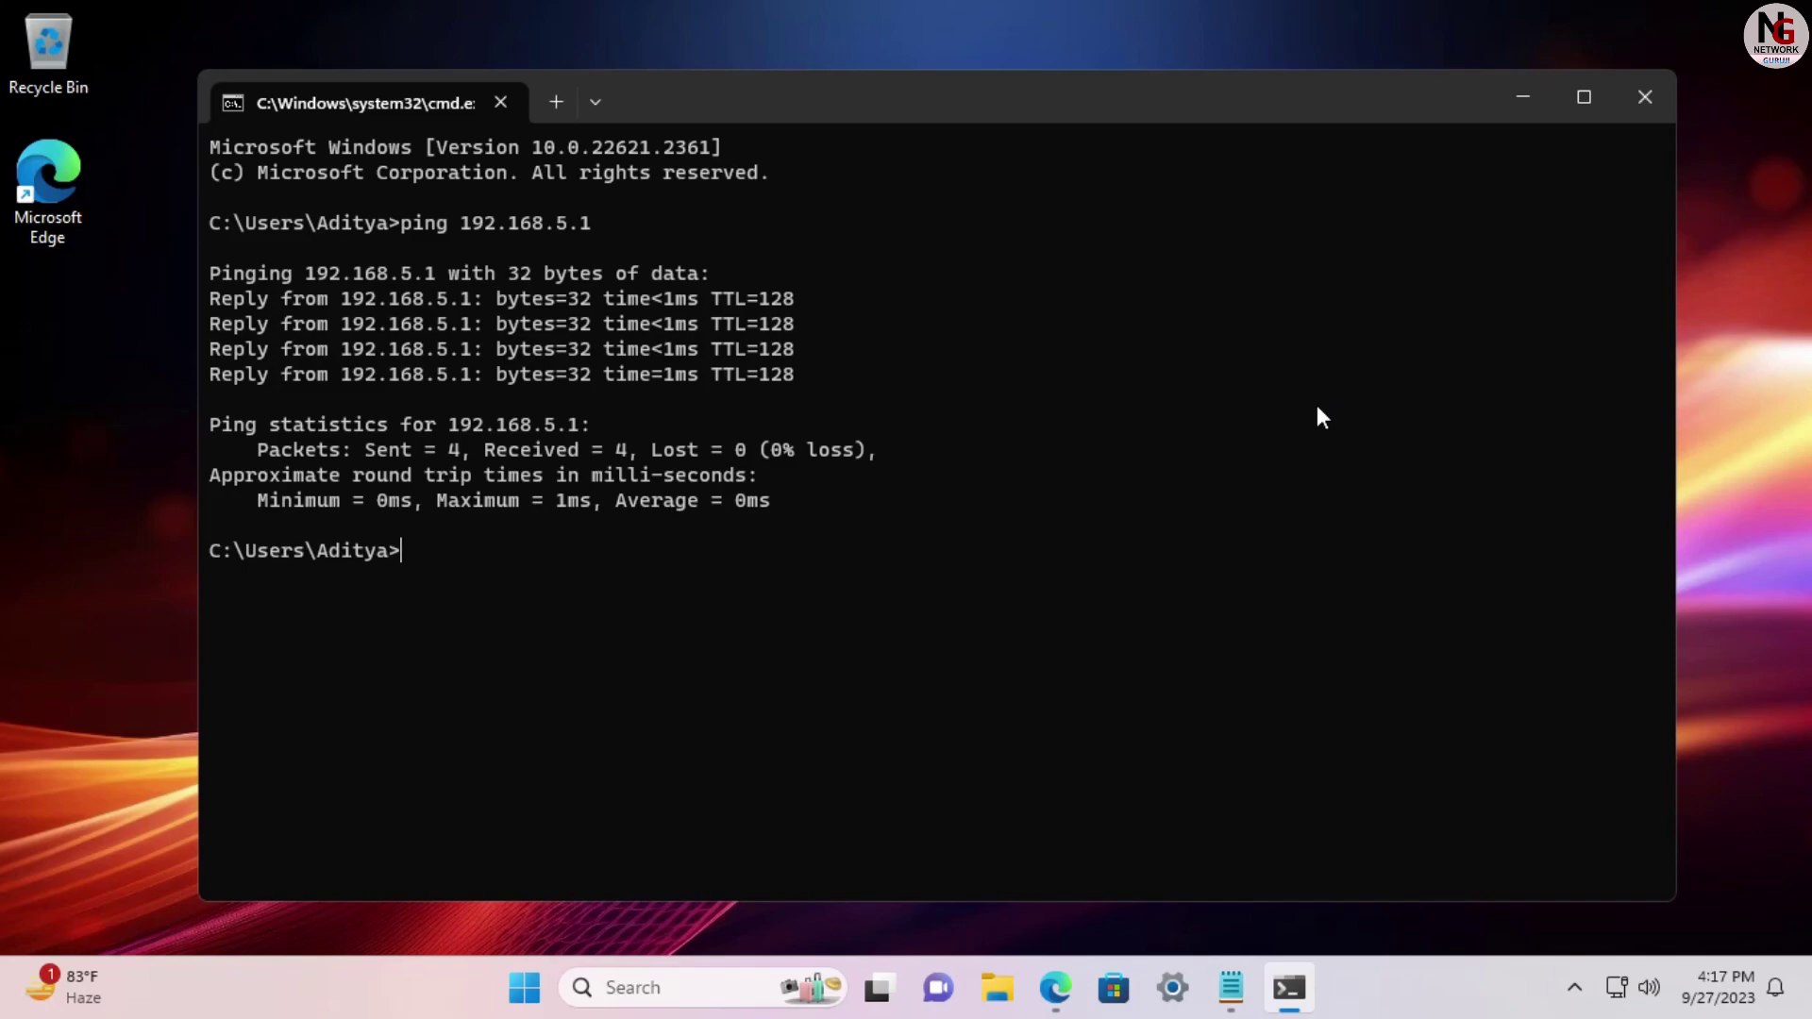
Start the Add Hardware Wizard from the Command Prompt with hdwwiz and allow it to make changes
type("hdwwiz")
key("Return")
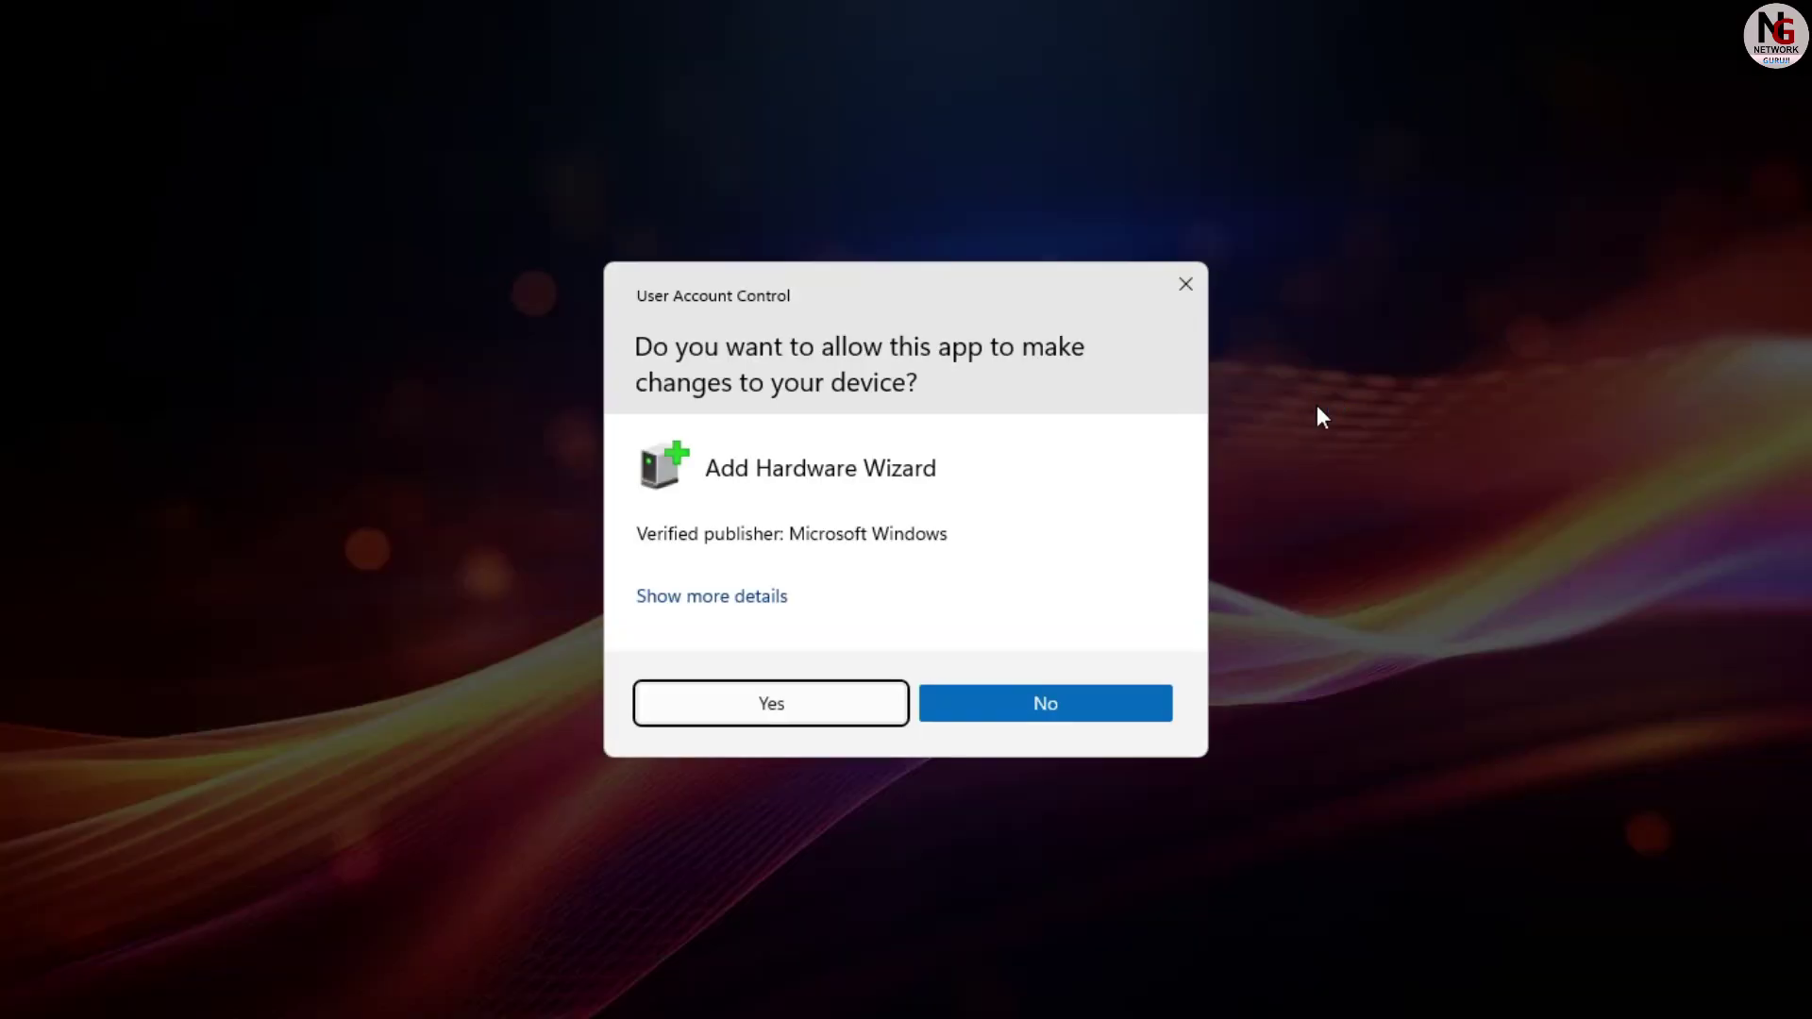
key("Return")
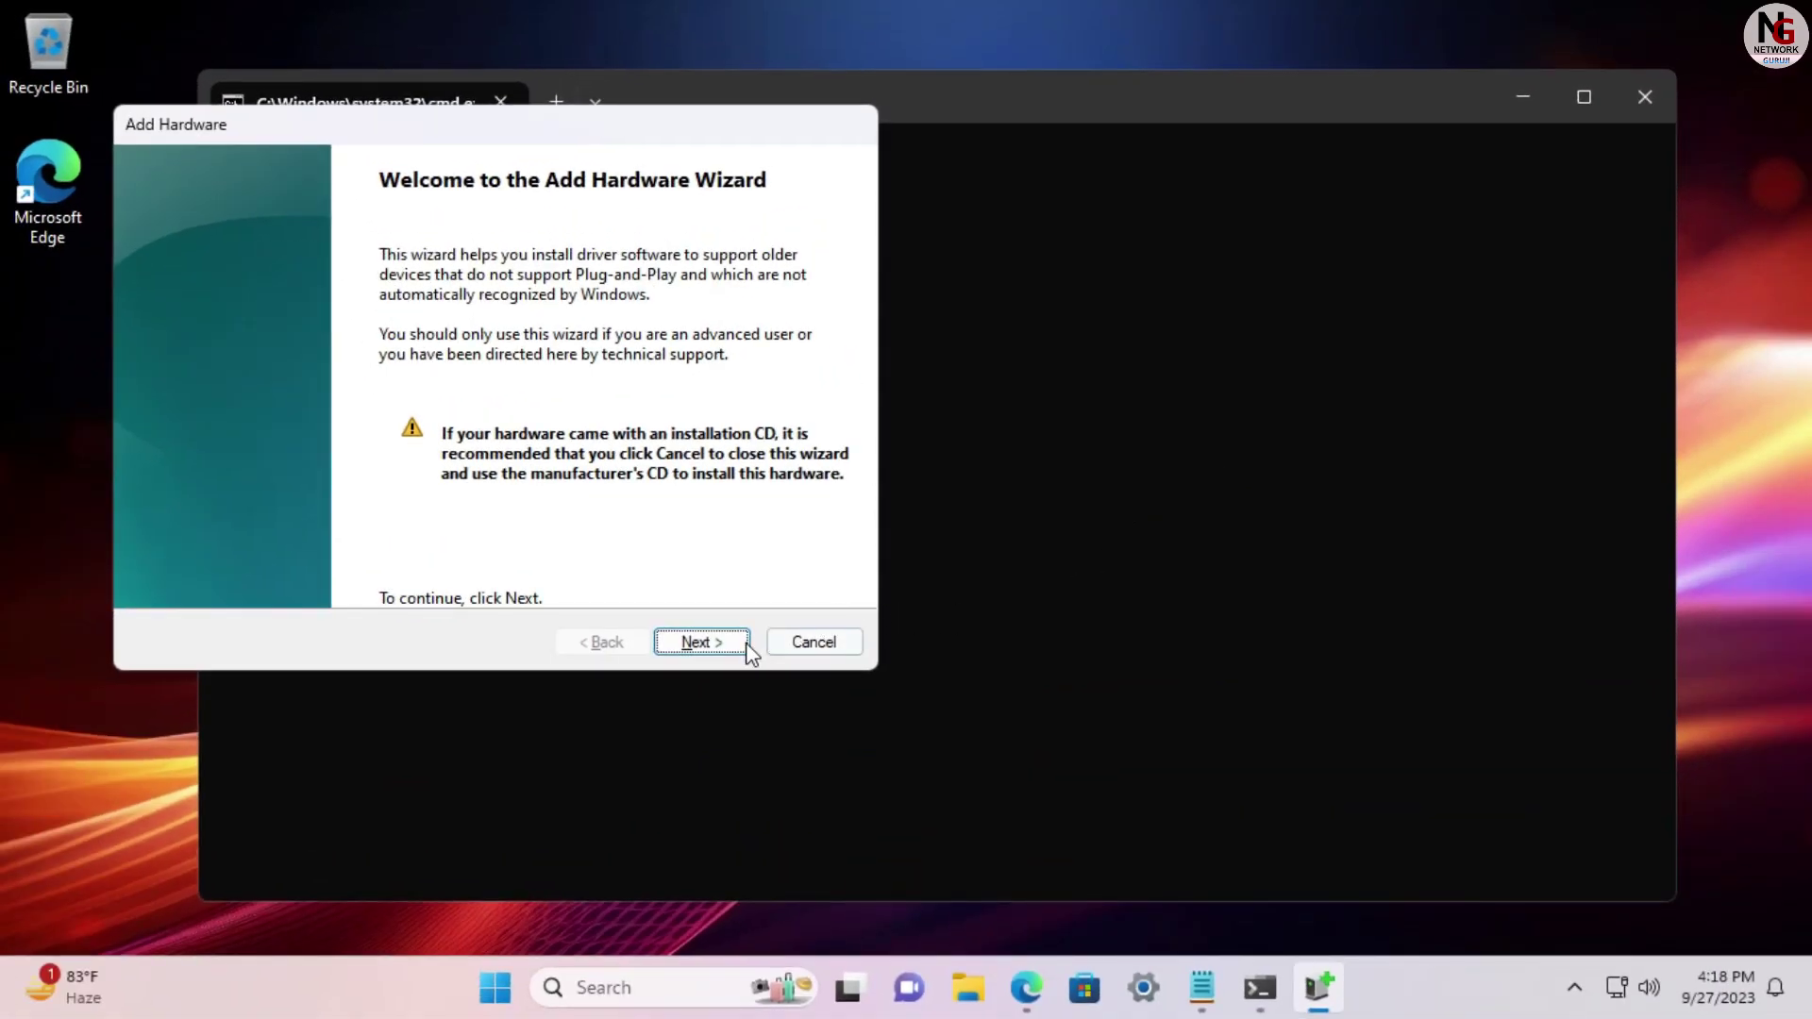
Choose to install hardware manually selected from a list and pick Network adapters as the hardware type
left_click(739, 646)
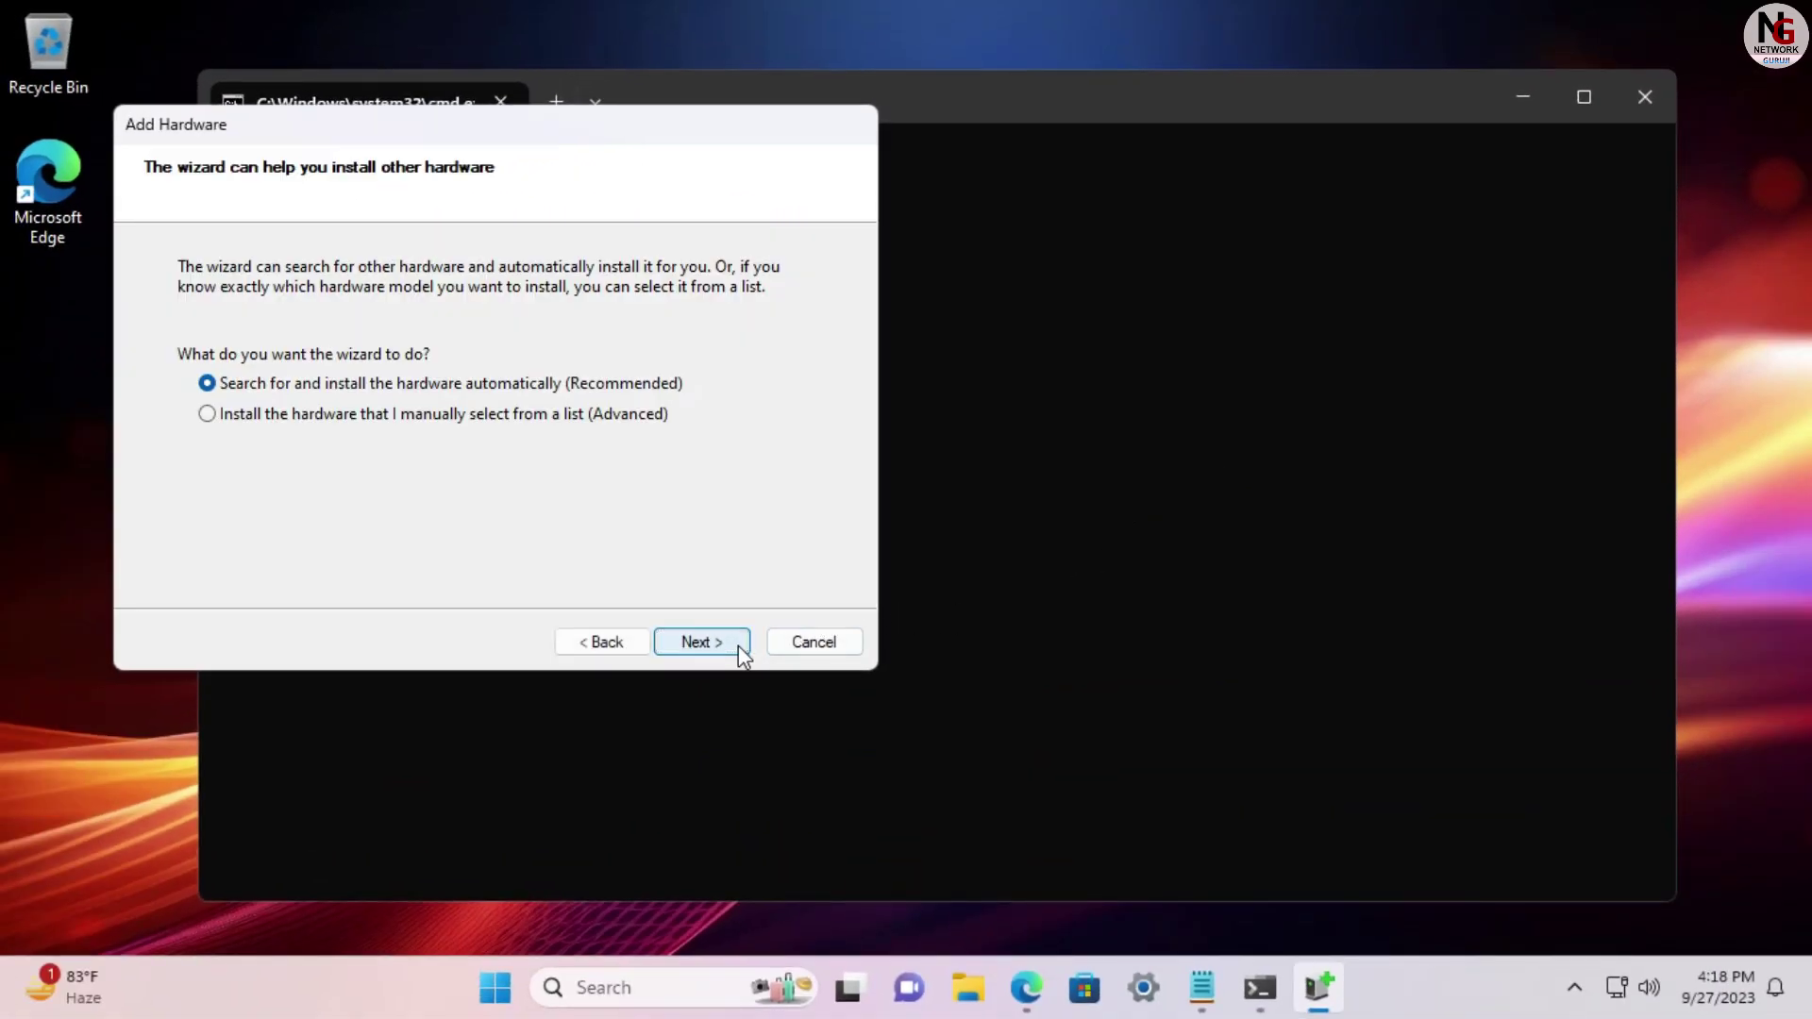
left_click(578, 417)
left_click(691, 646)
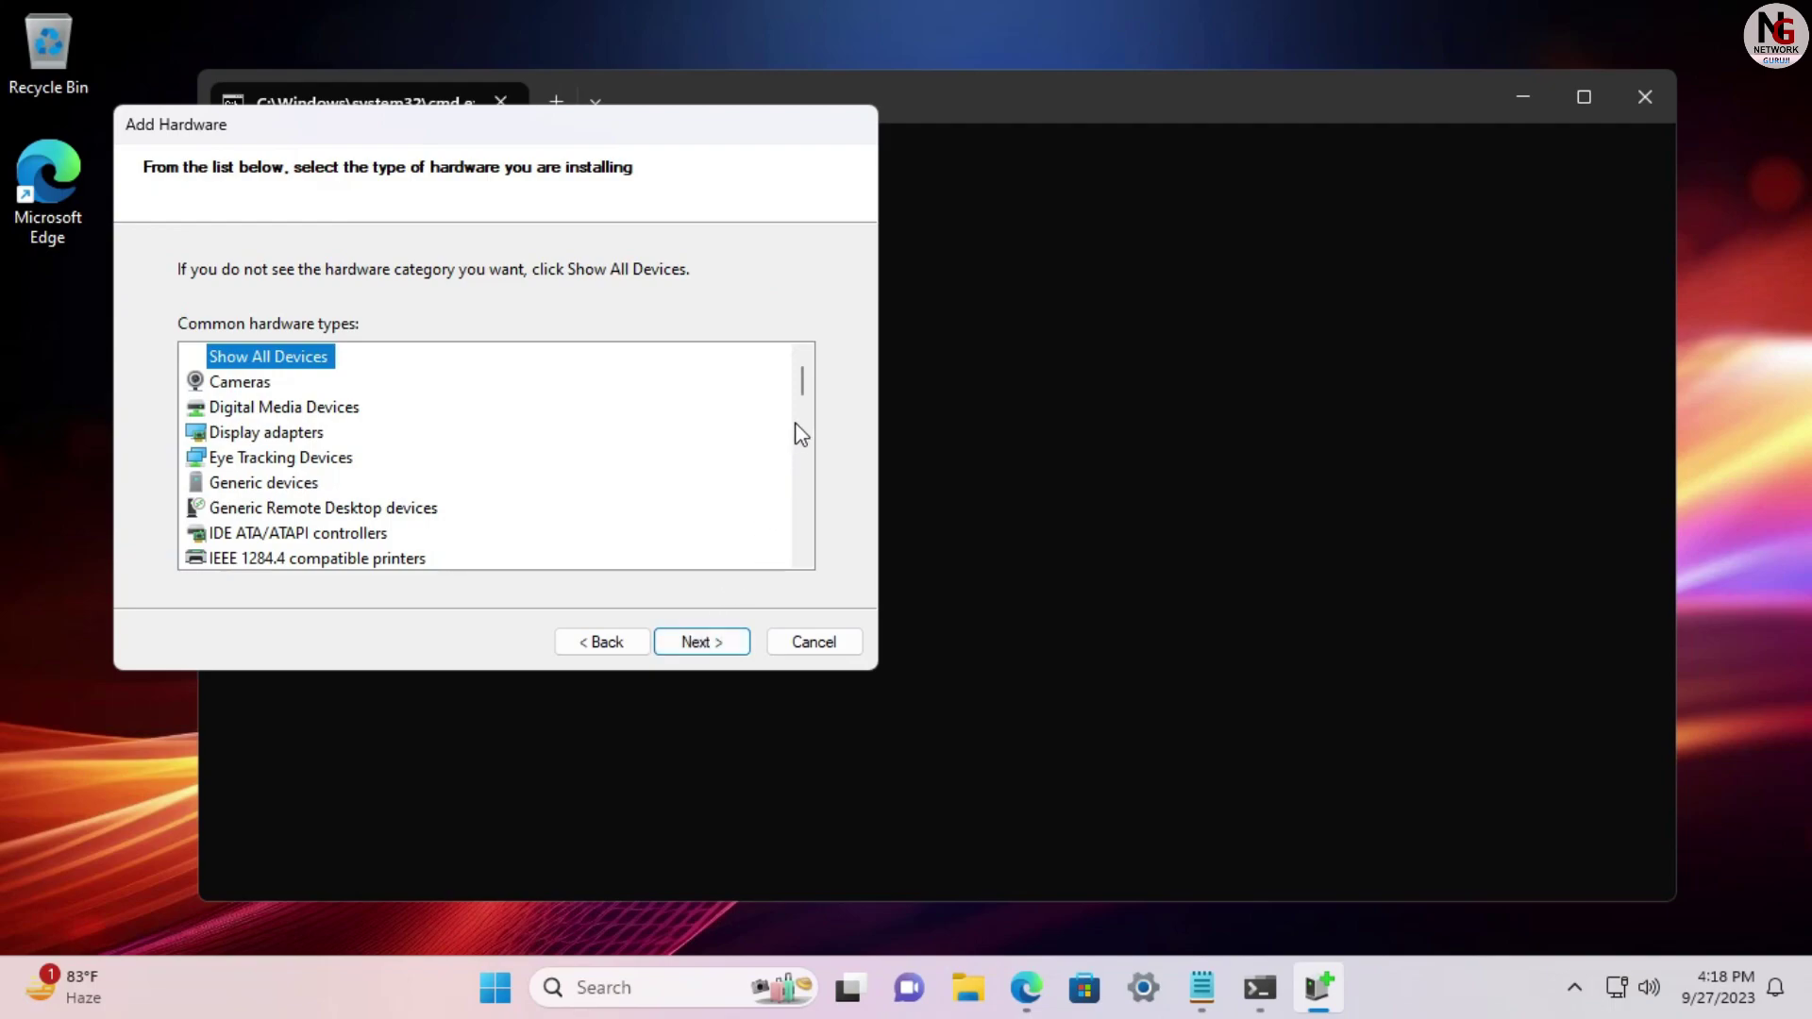
left_click_drag(802, 378, 804, 441)
left_click(325, 434)
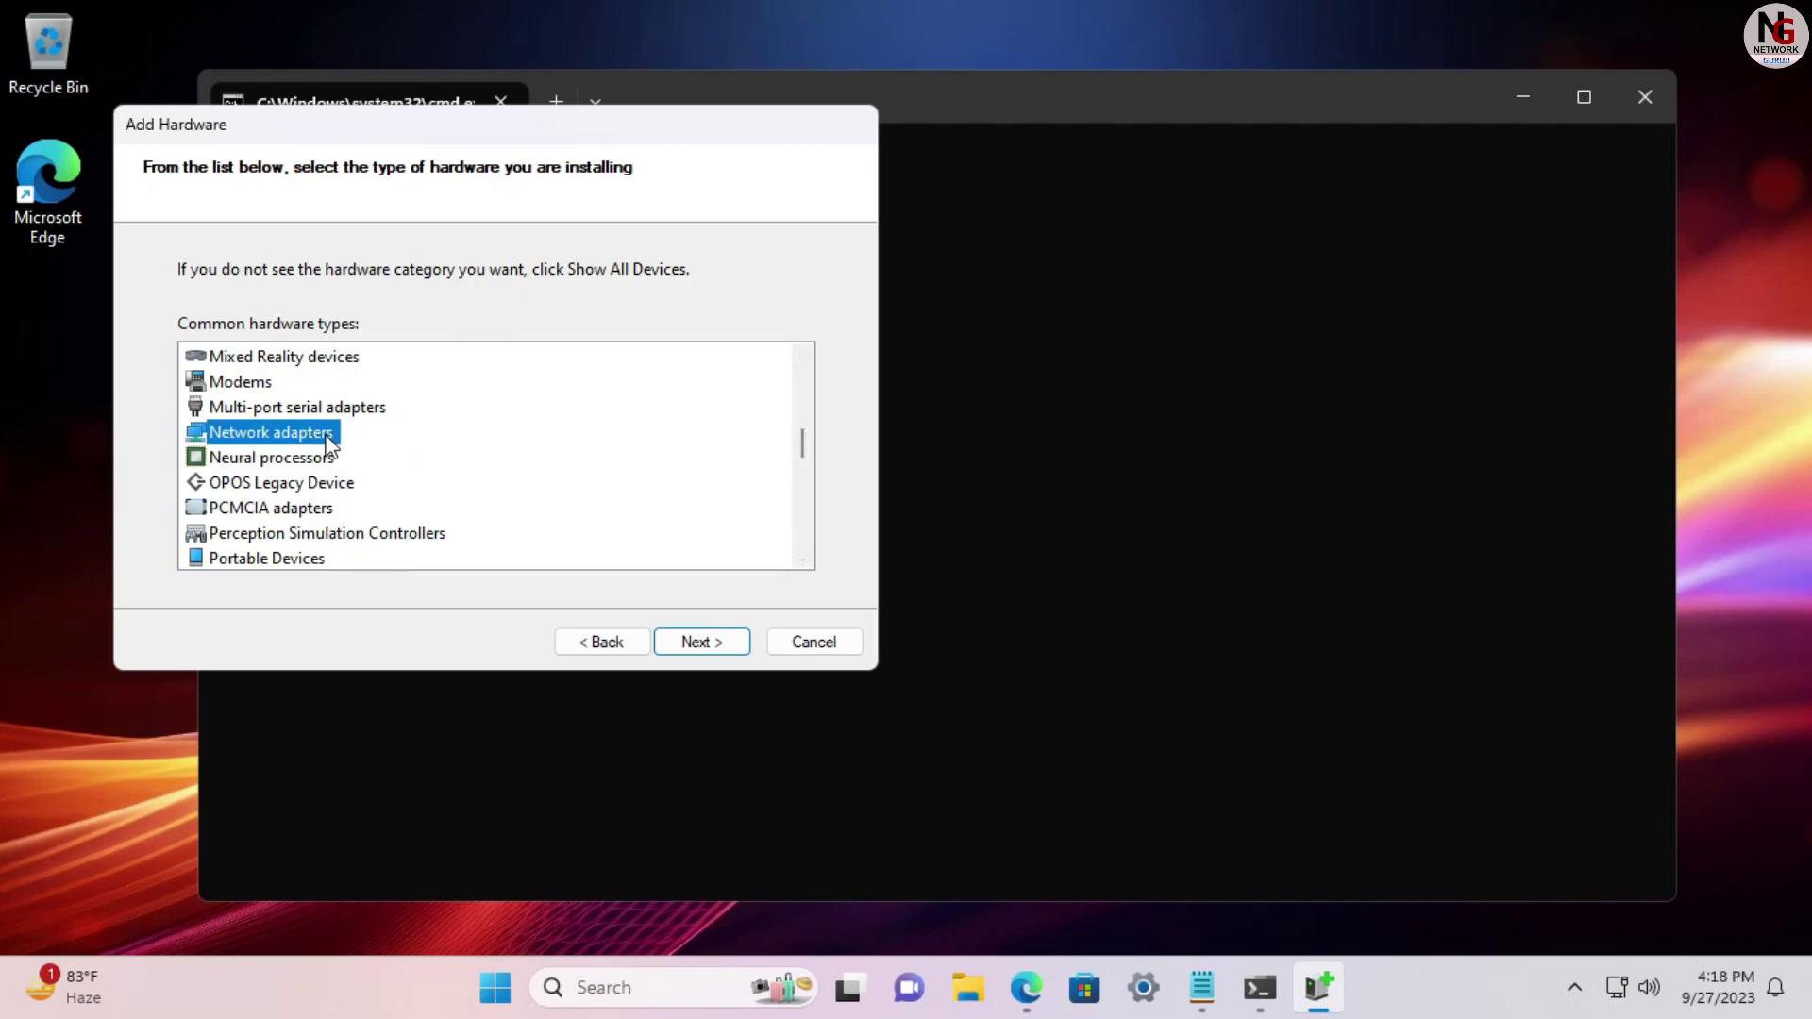
Choose Microsoft as manufacturer and Microsoft KM-TEST Loopback Adapter as the model, and cancel the wizard before the installation starts
left_click(713, 645)
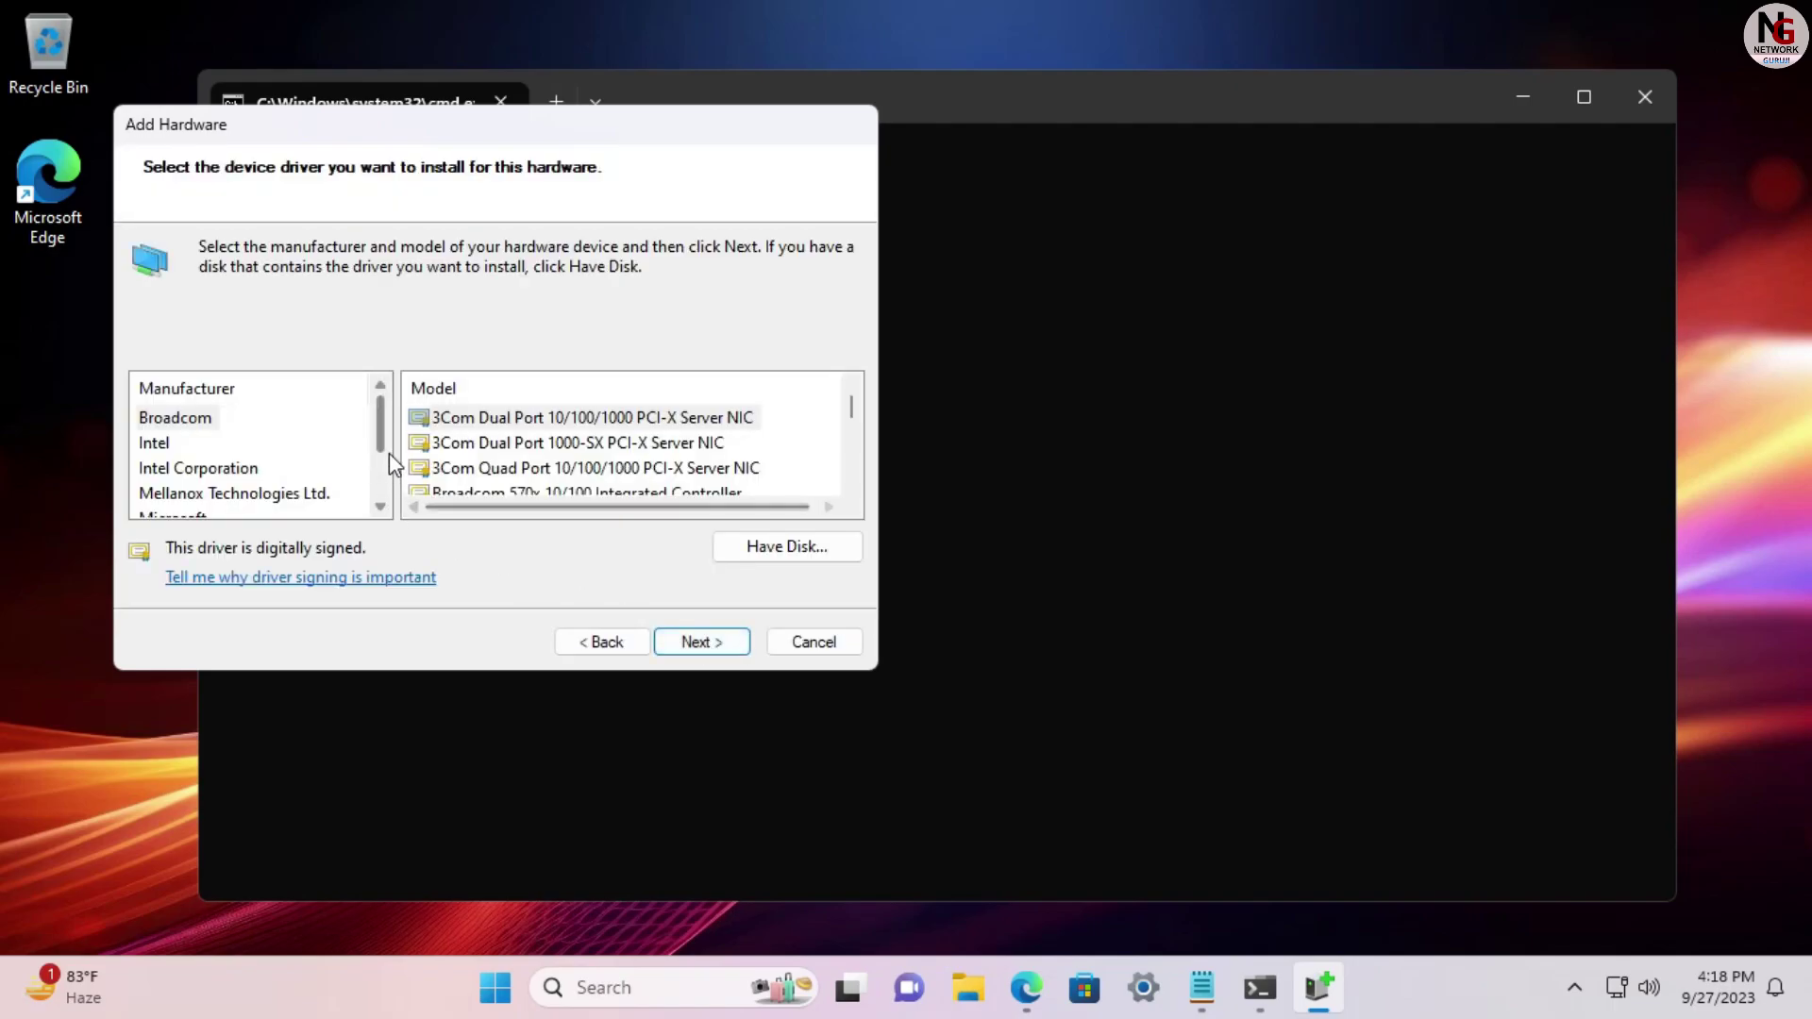
left_click_drag(382, 422, 386, 476)
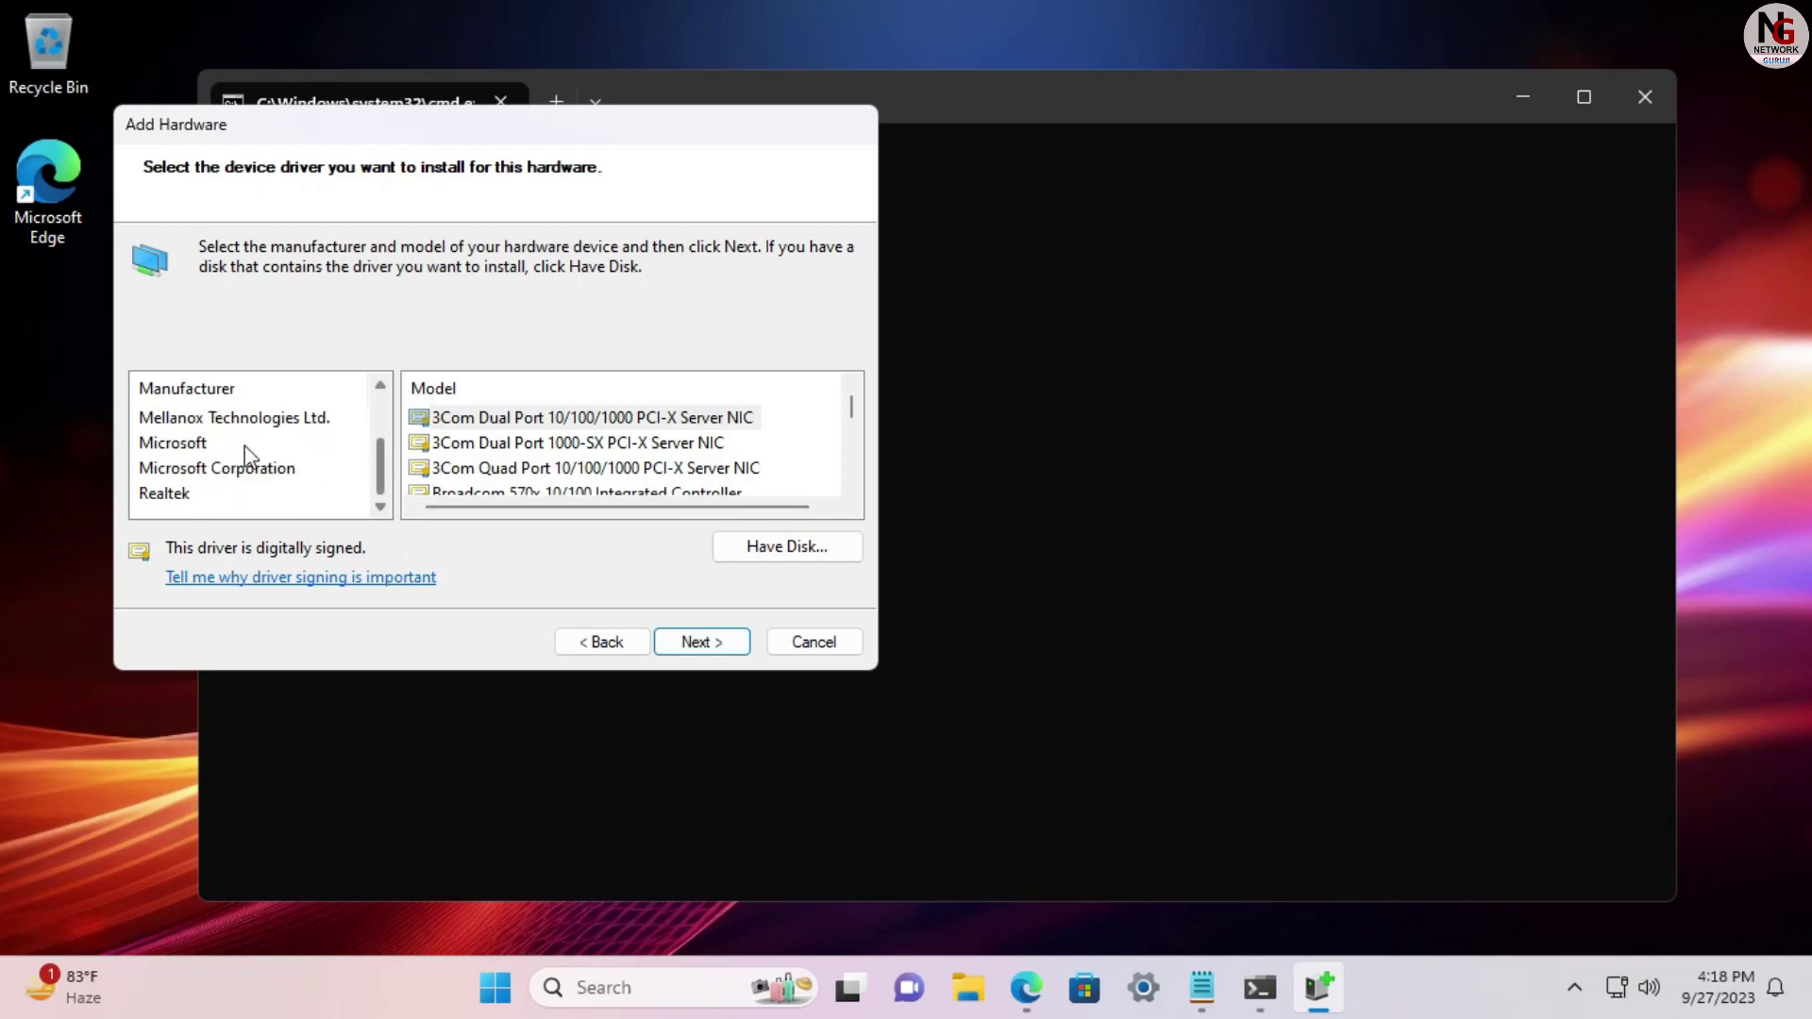
left_click(187, 451)
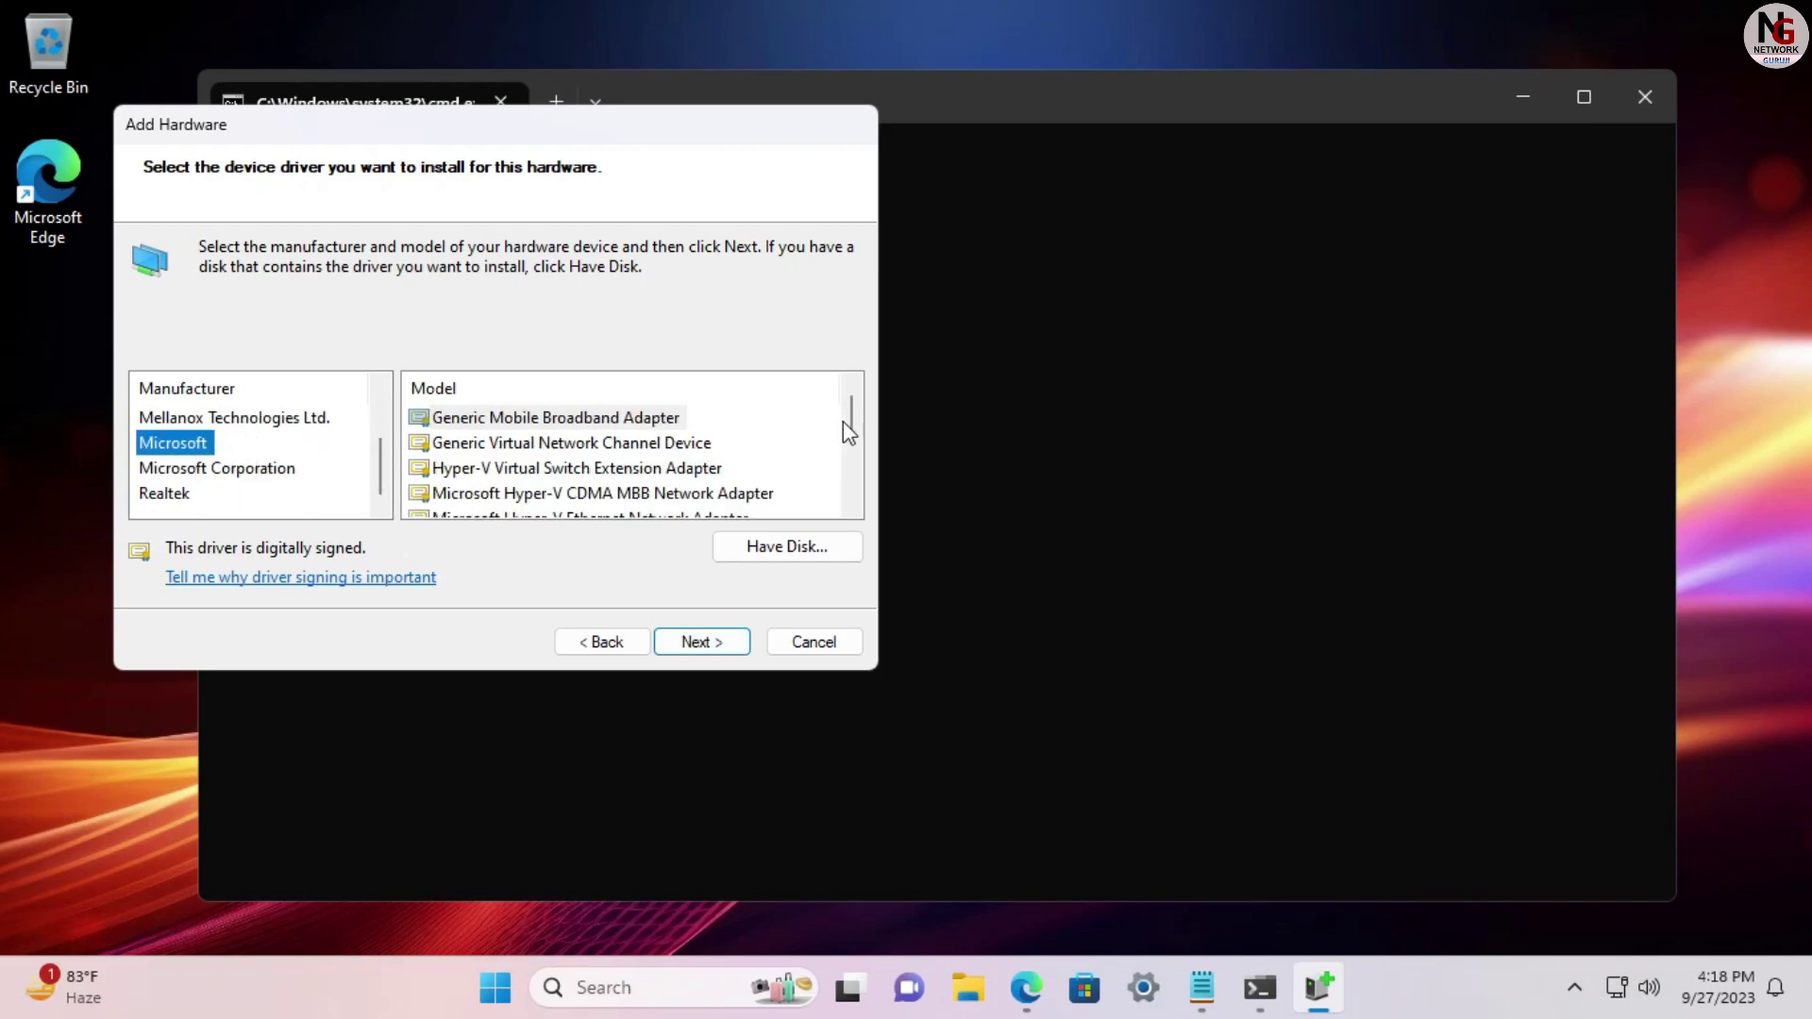
left_click_drag(852, 433, 851, 489)
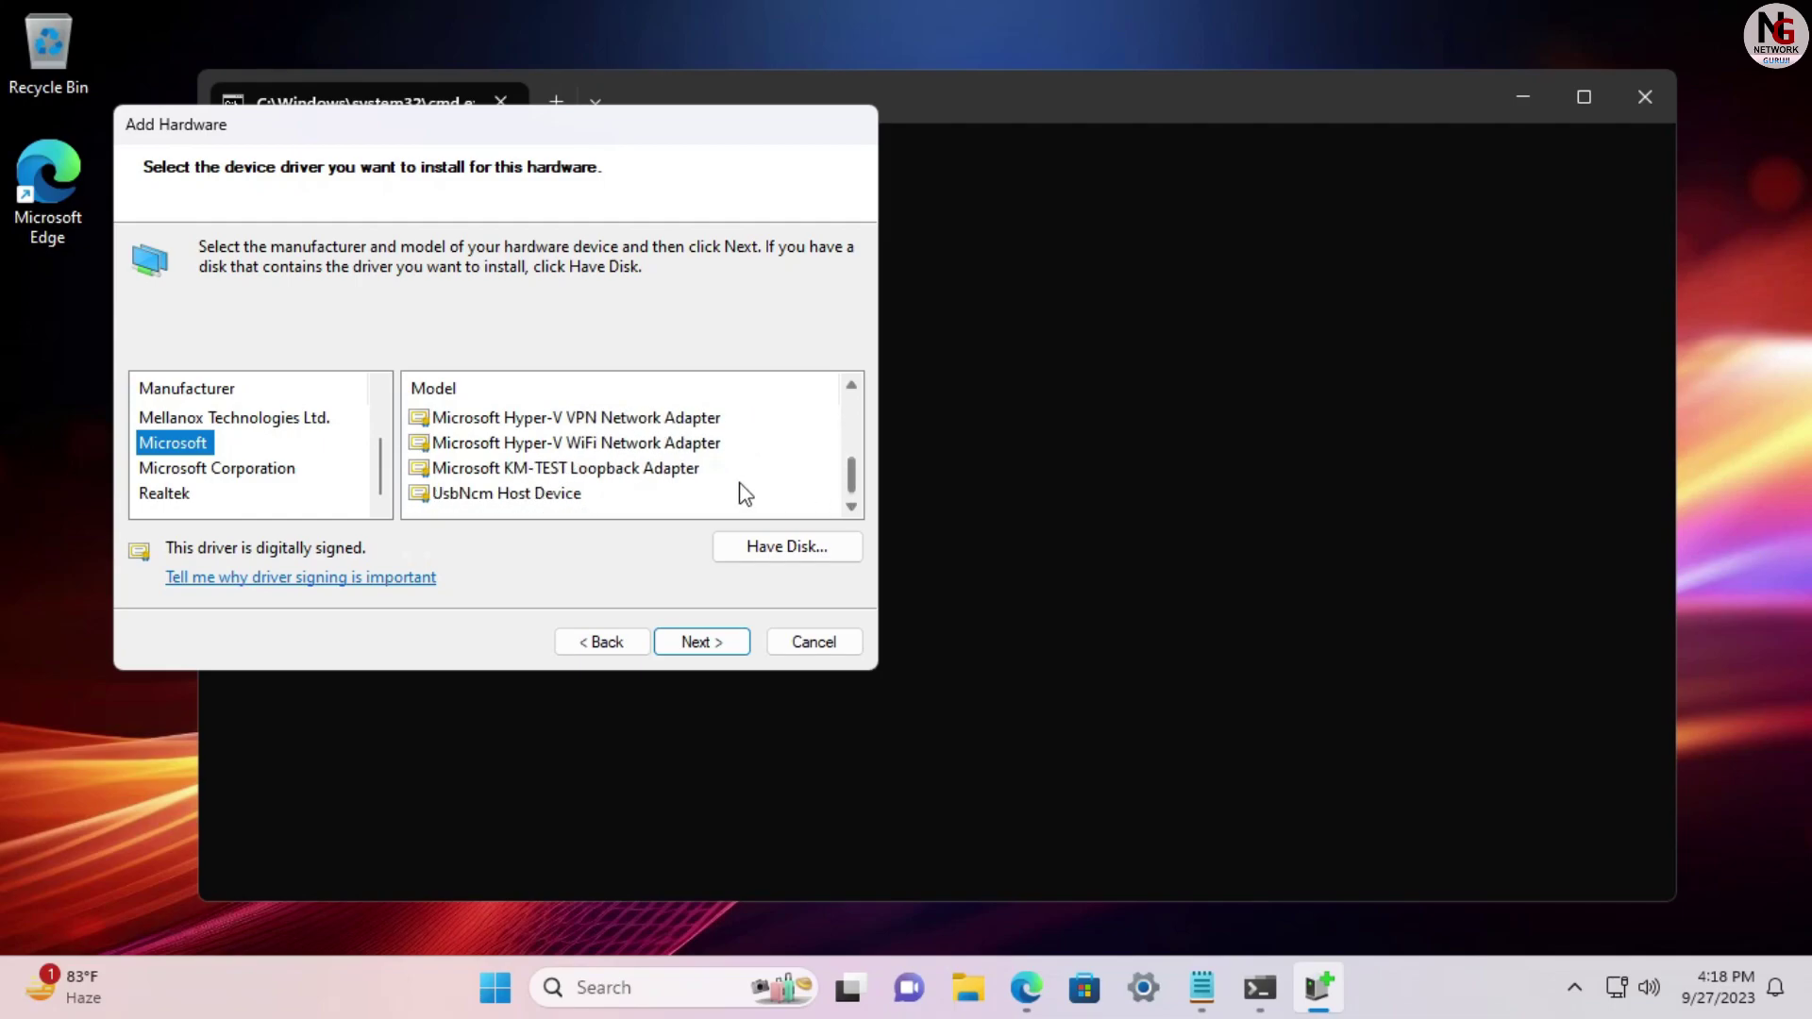
left_click(594, 471)
left_click(733, 642)
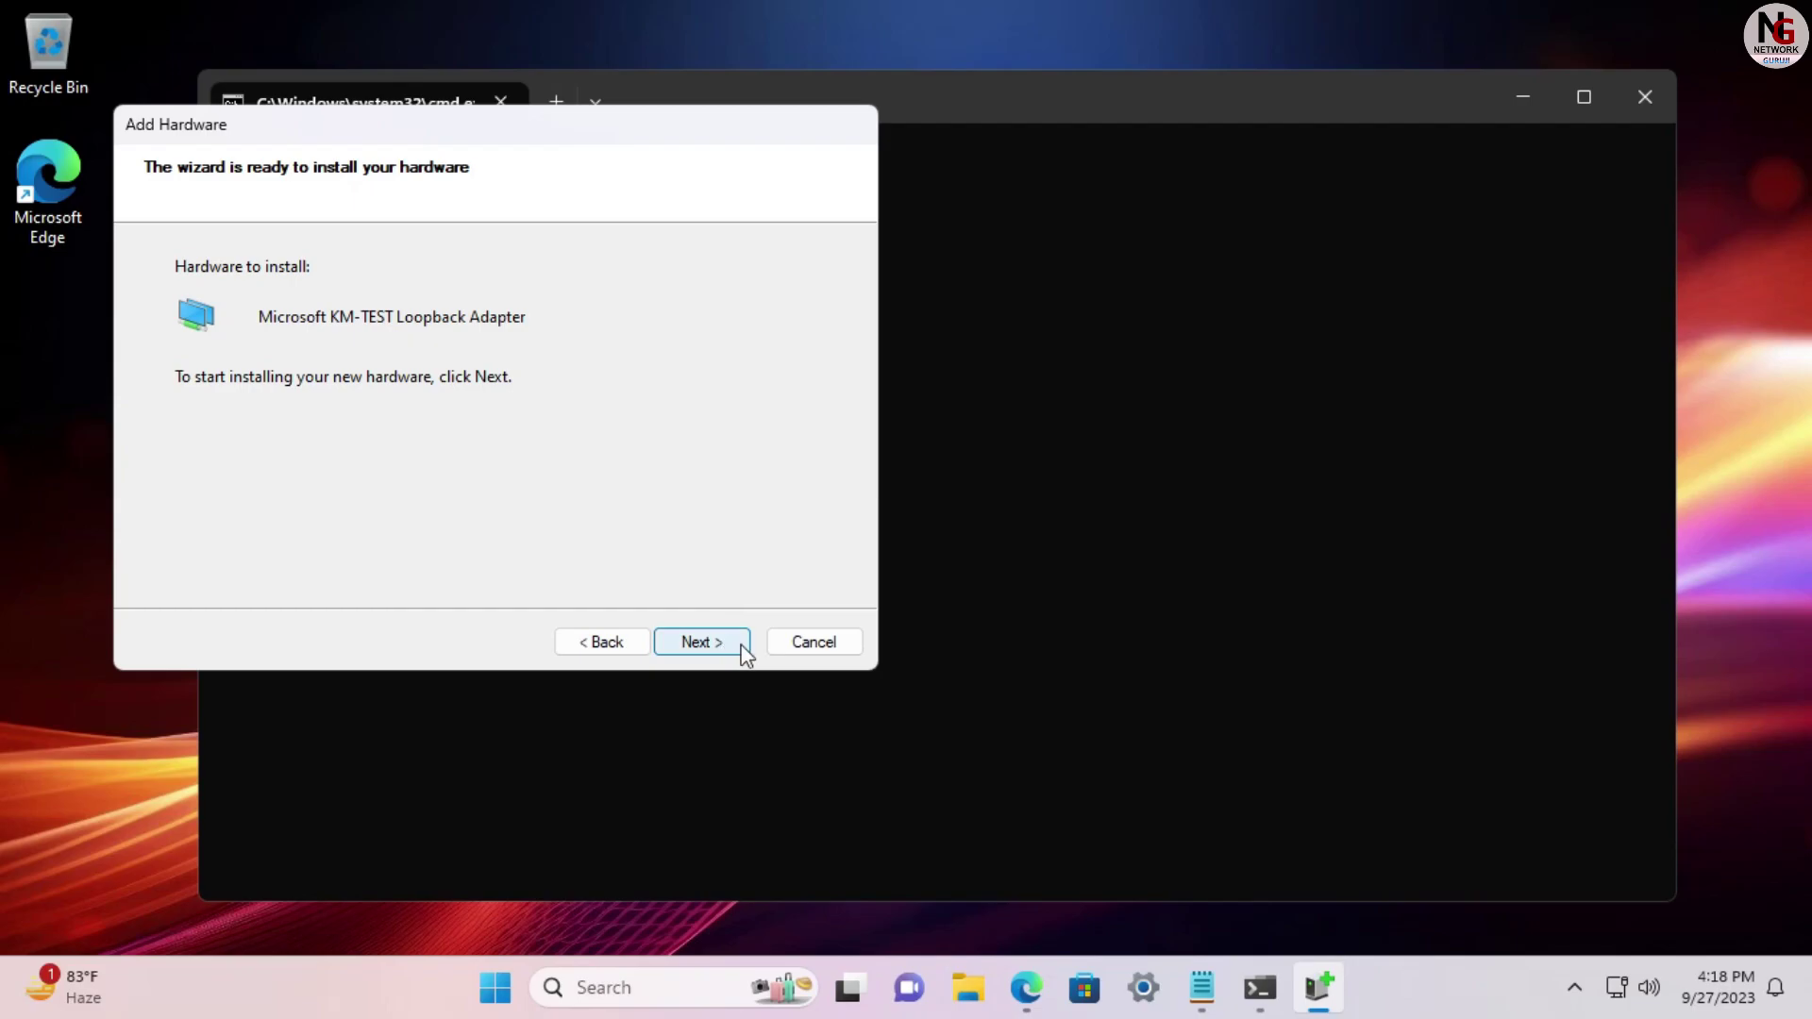
left_click(836, 643)
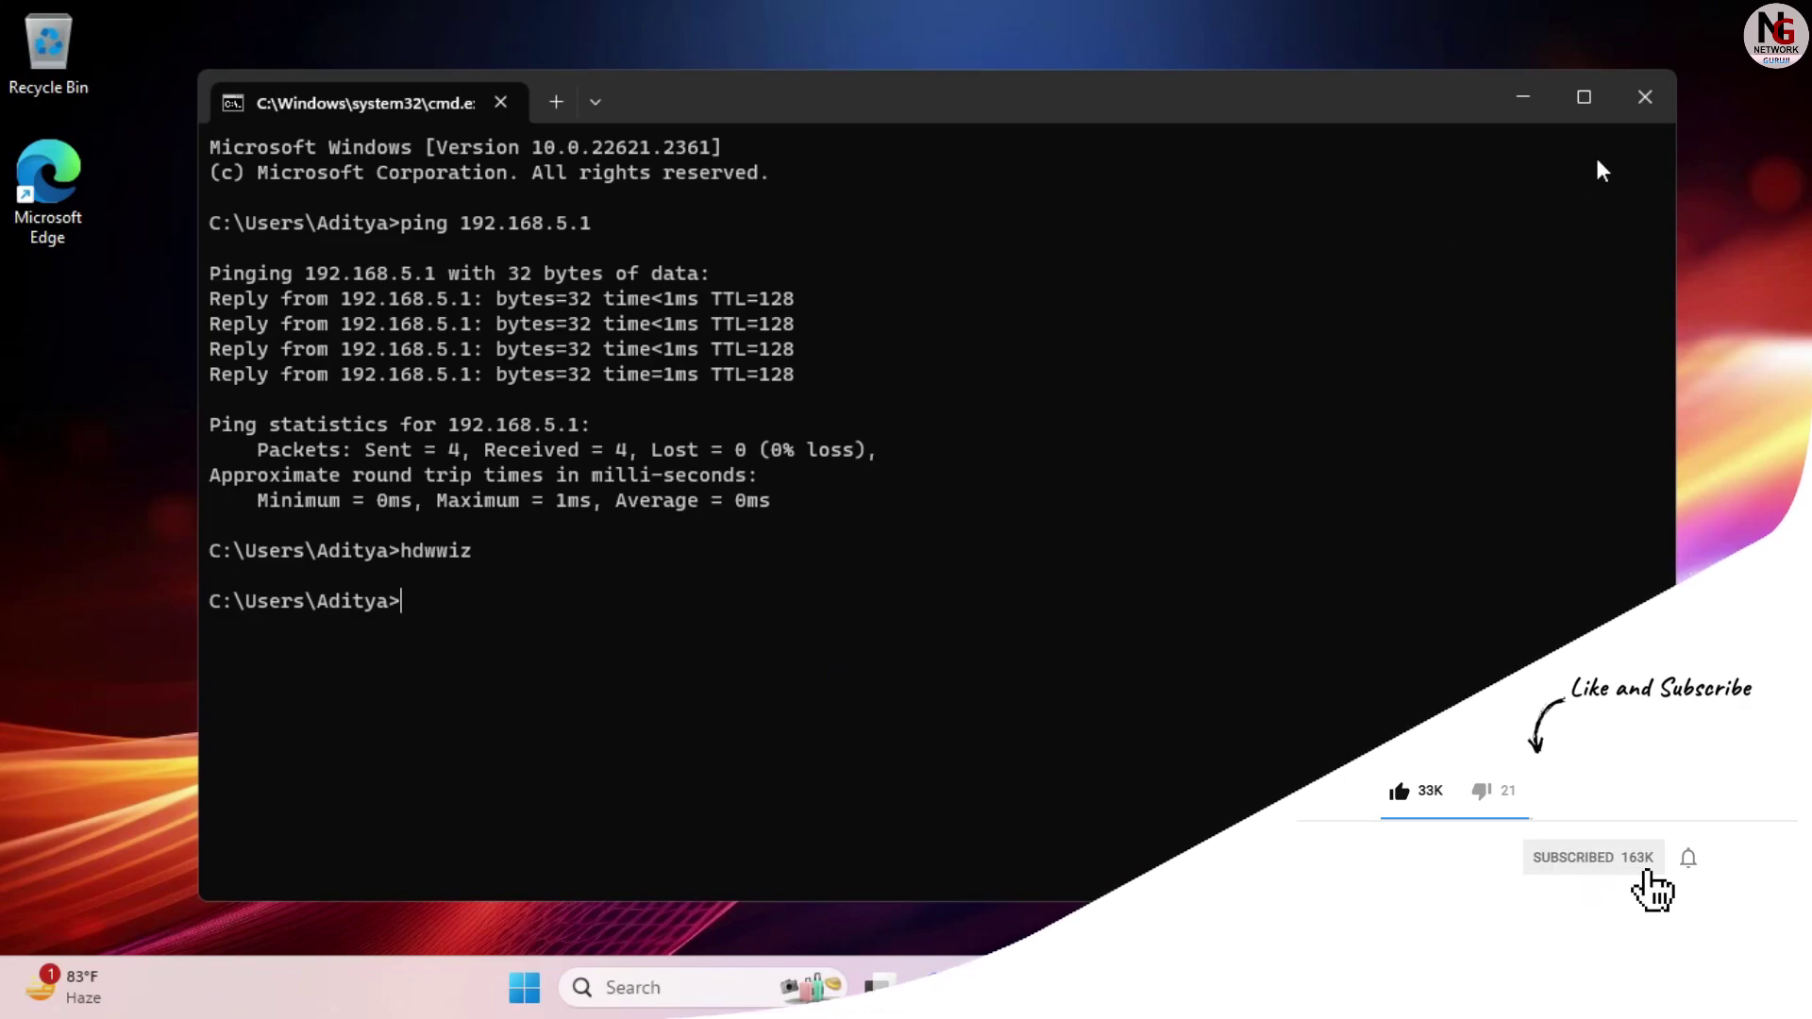
Close the Command Prompt window and open Network Connections by running ncpa.cpl
left_click(1625, 97)
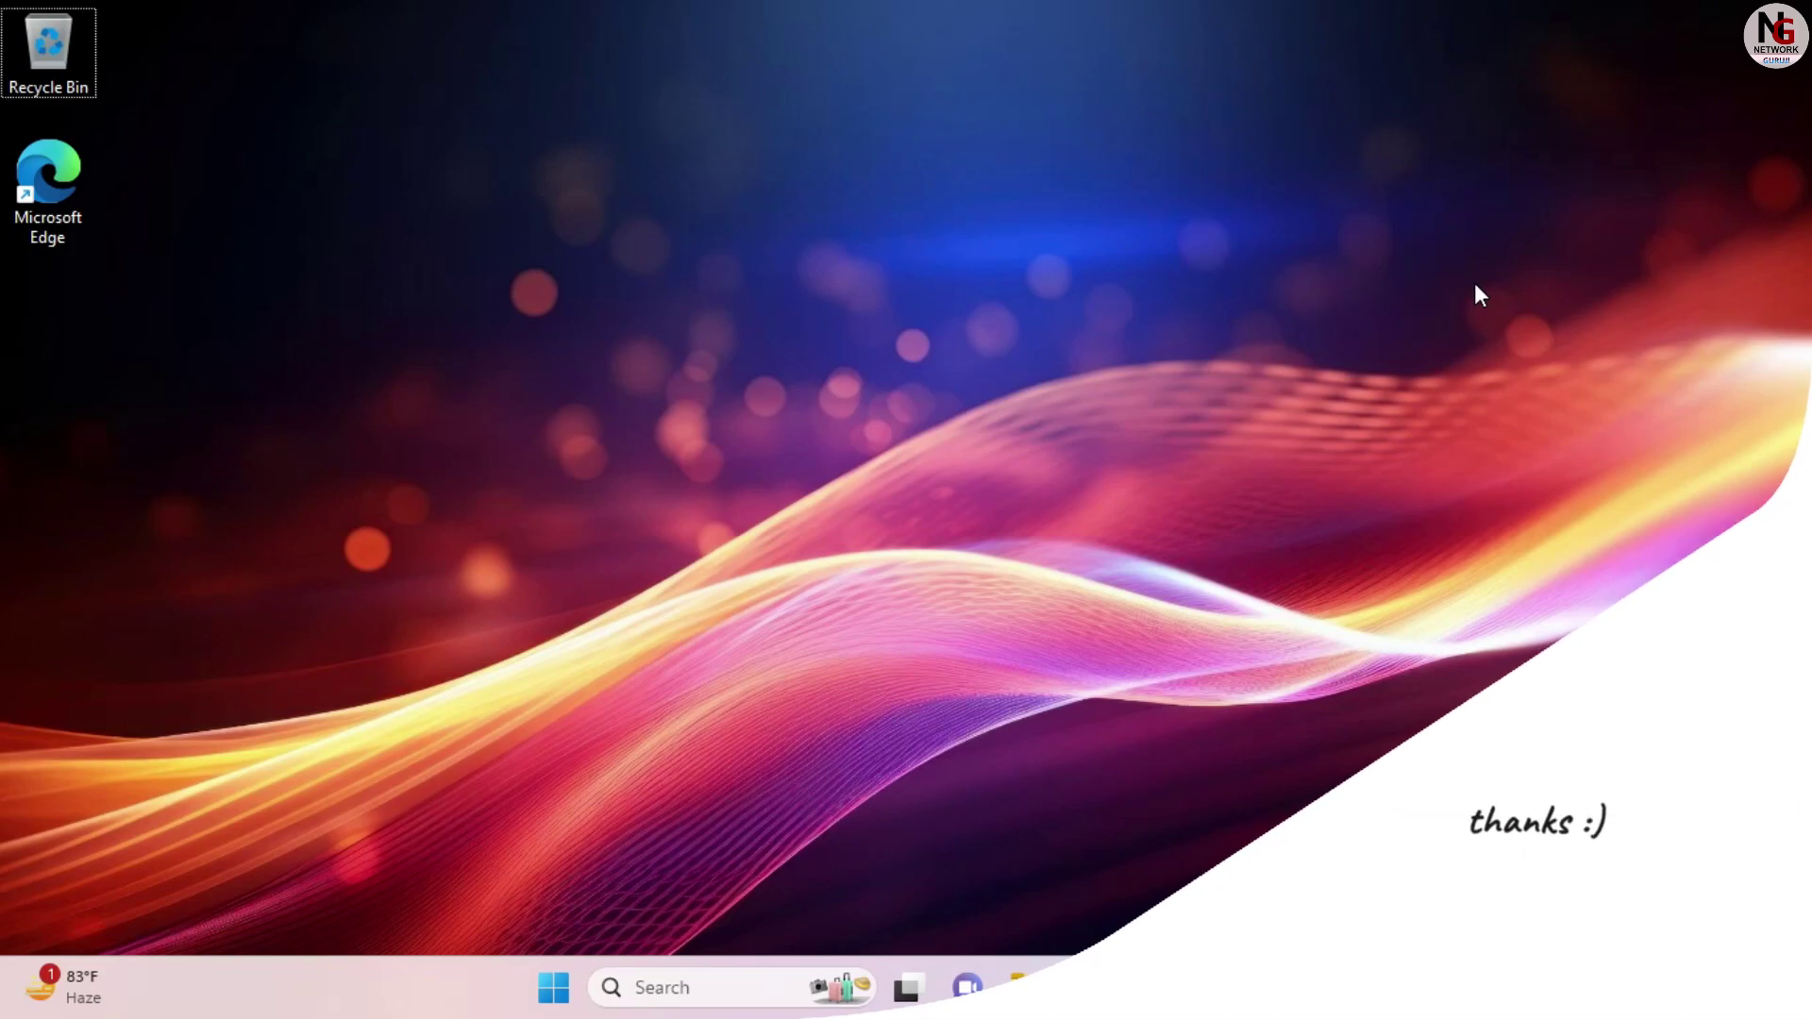
key("super+r")
type("n")
key("Down")
key("Return")
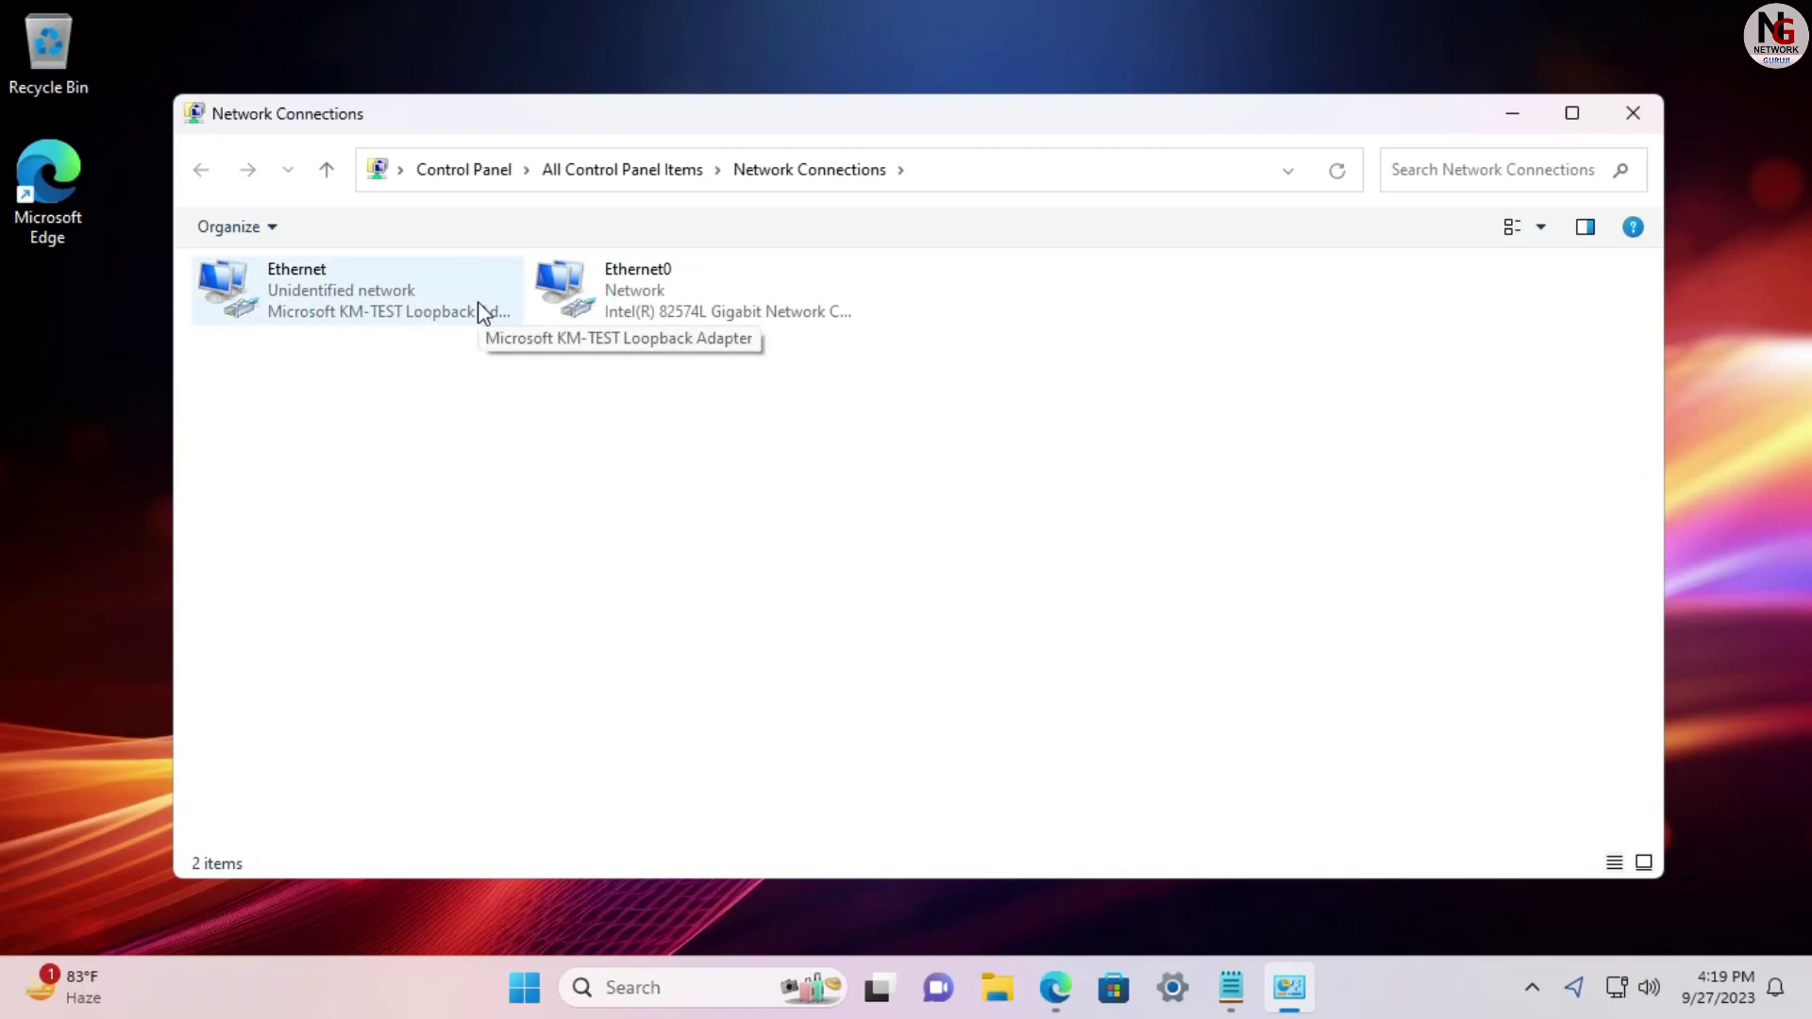
Check the actions available for the loopback adapter's Ethernet connection and minimize the Network Connections window
right_click(478, 303)
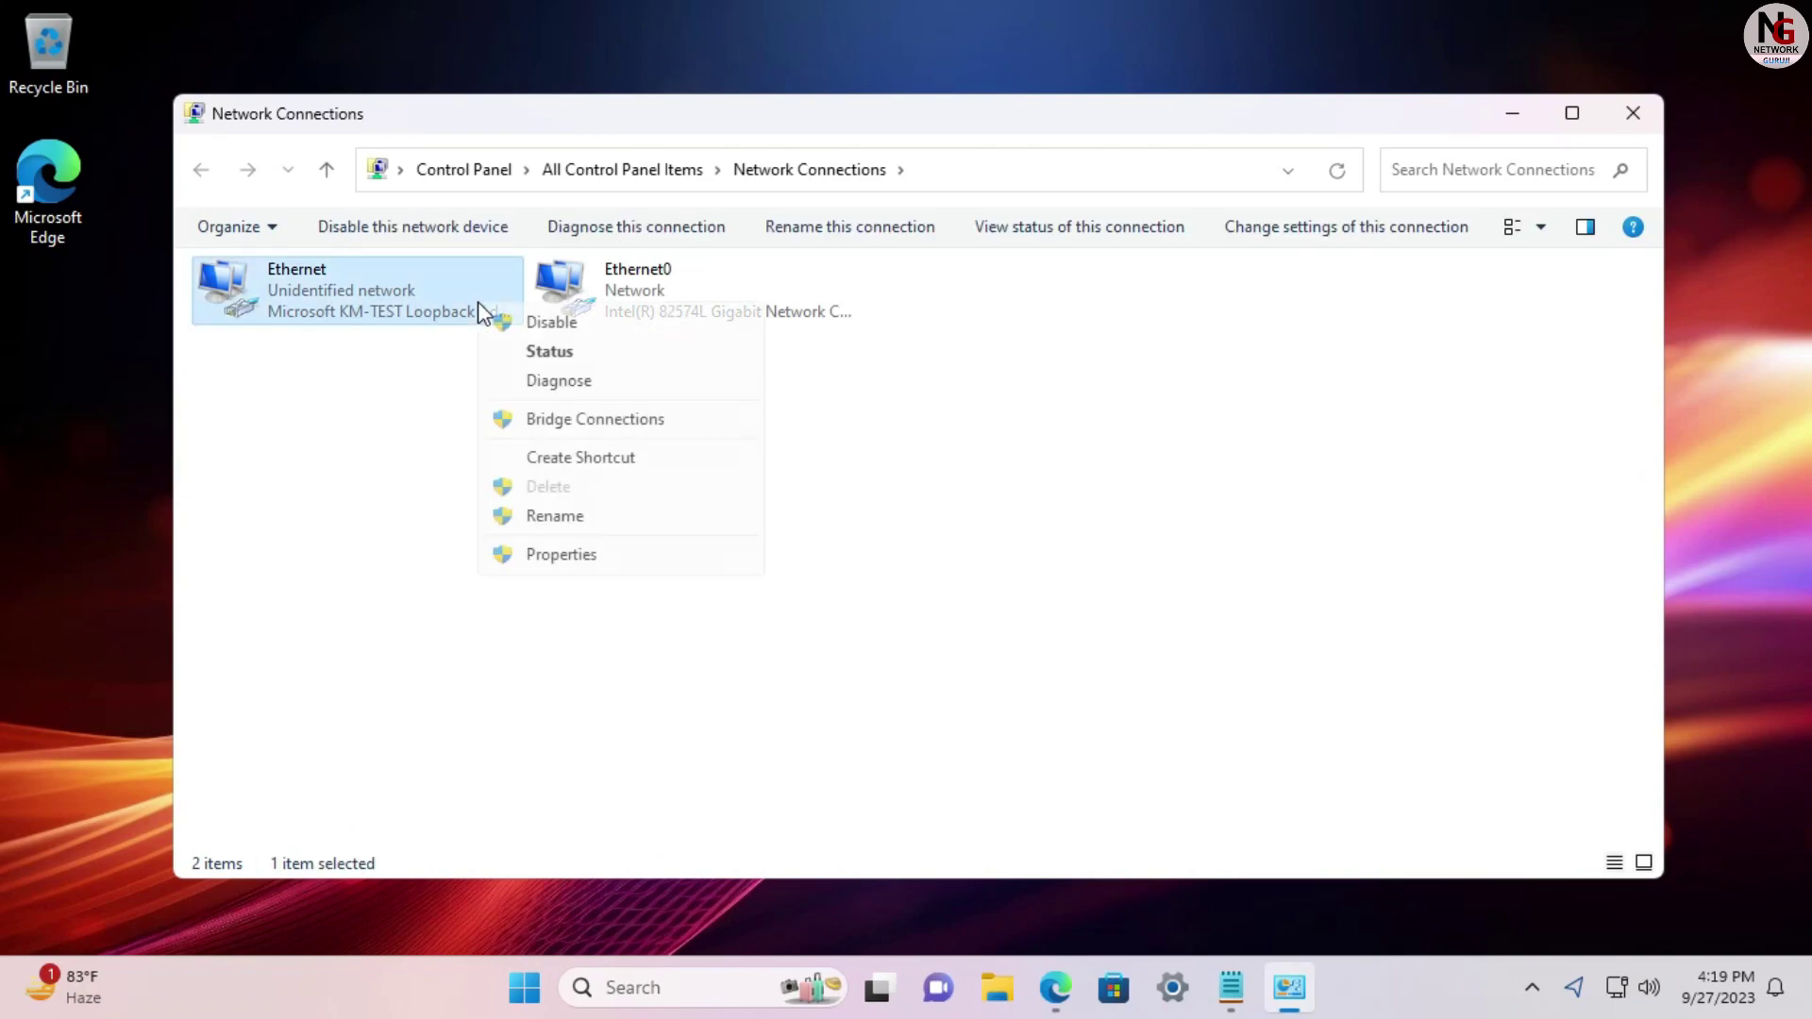
left_click(314, 448)
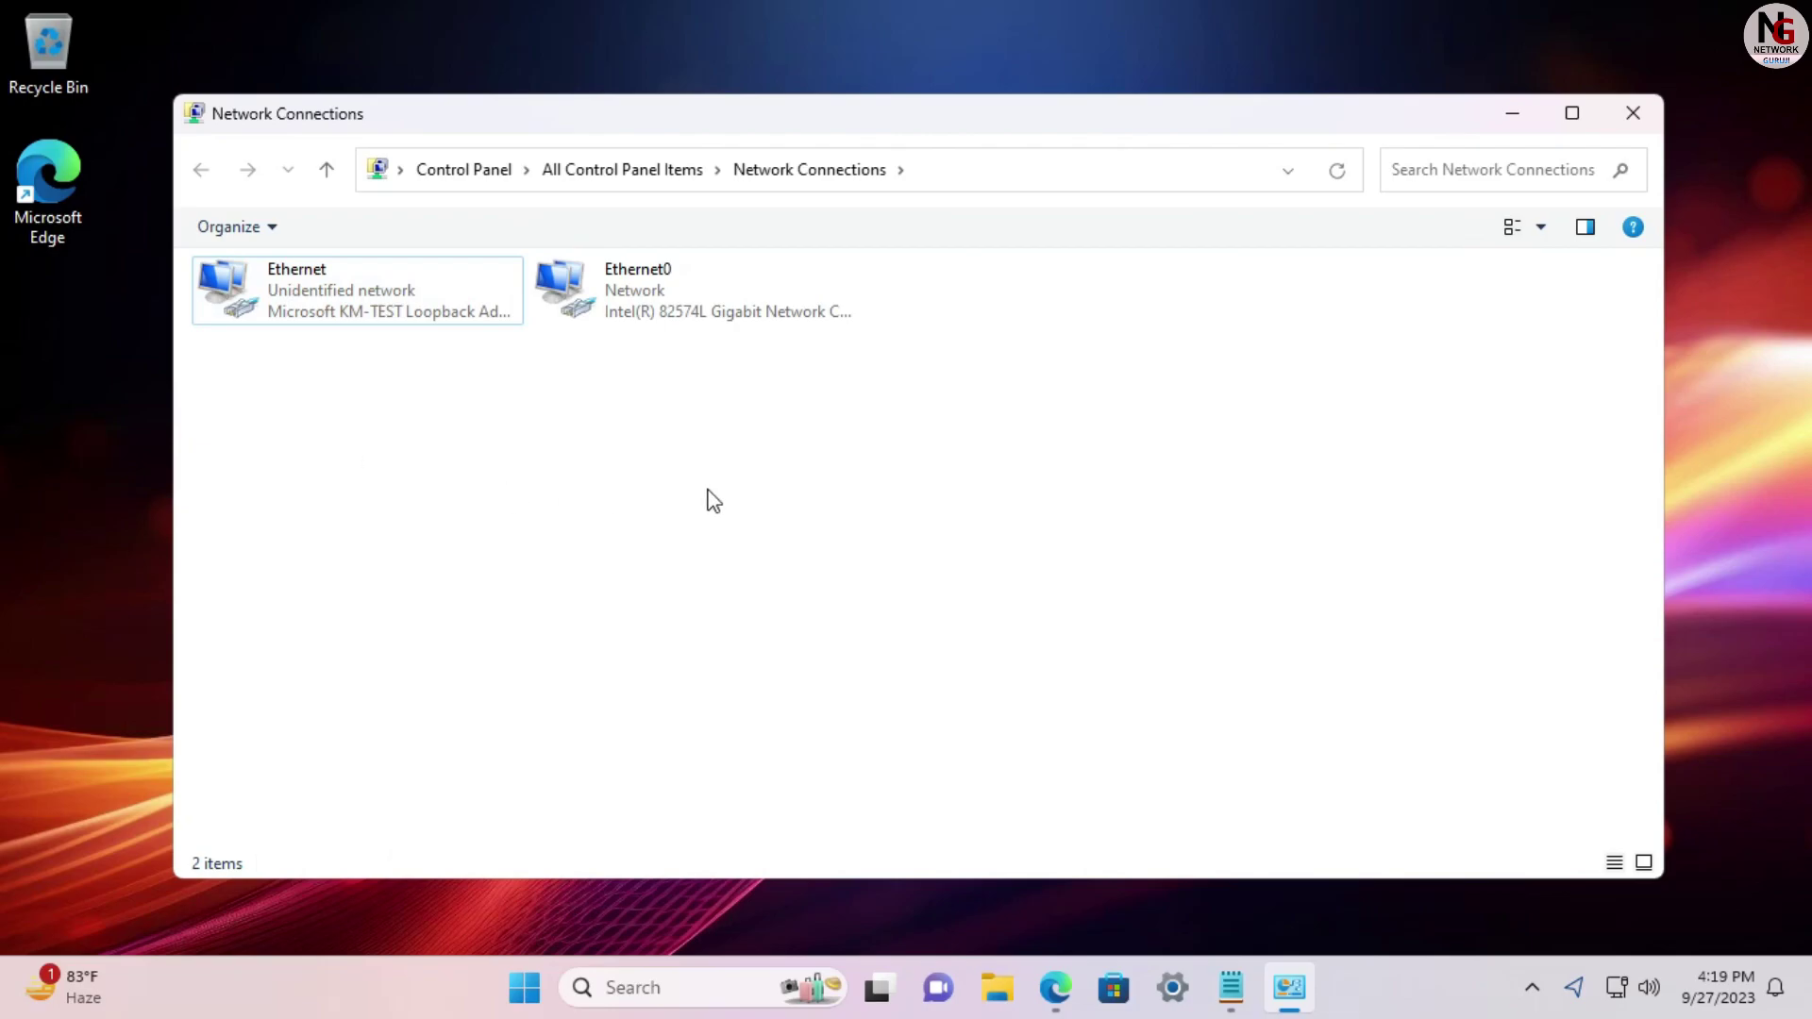
left_click(1519, 113)
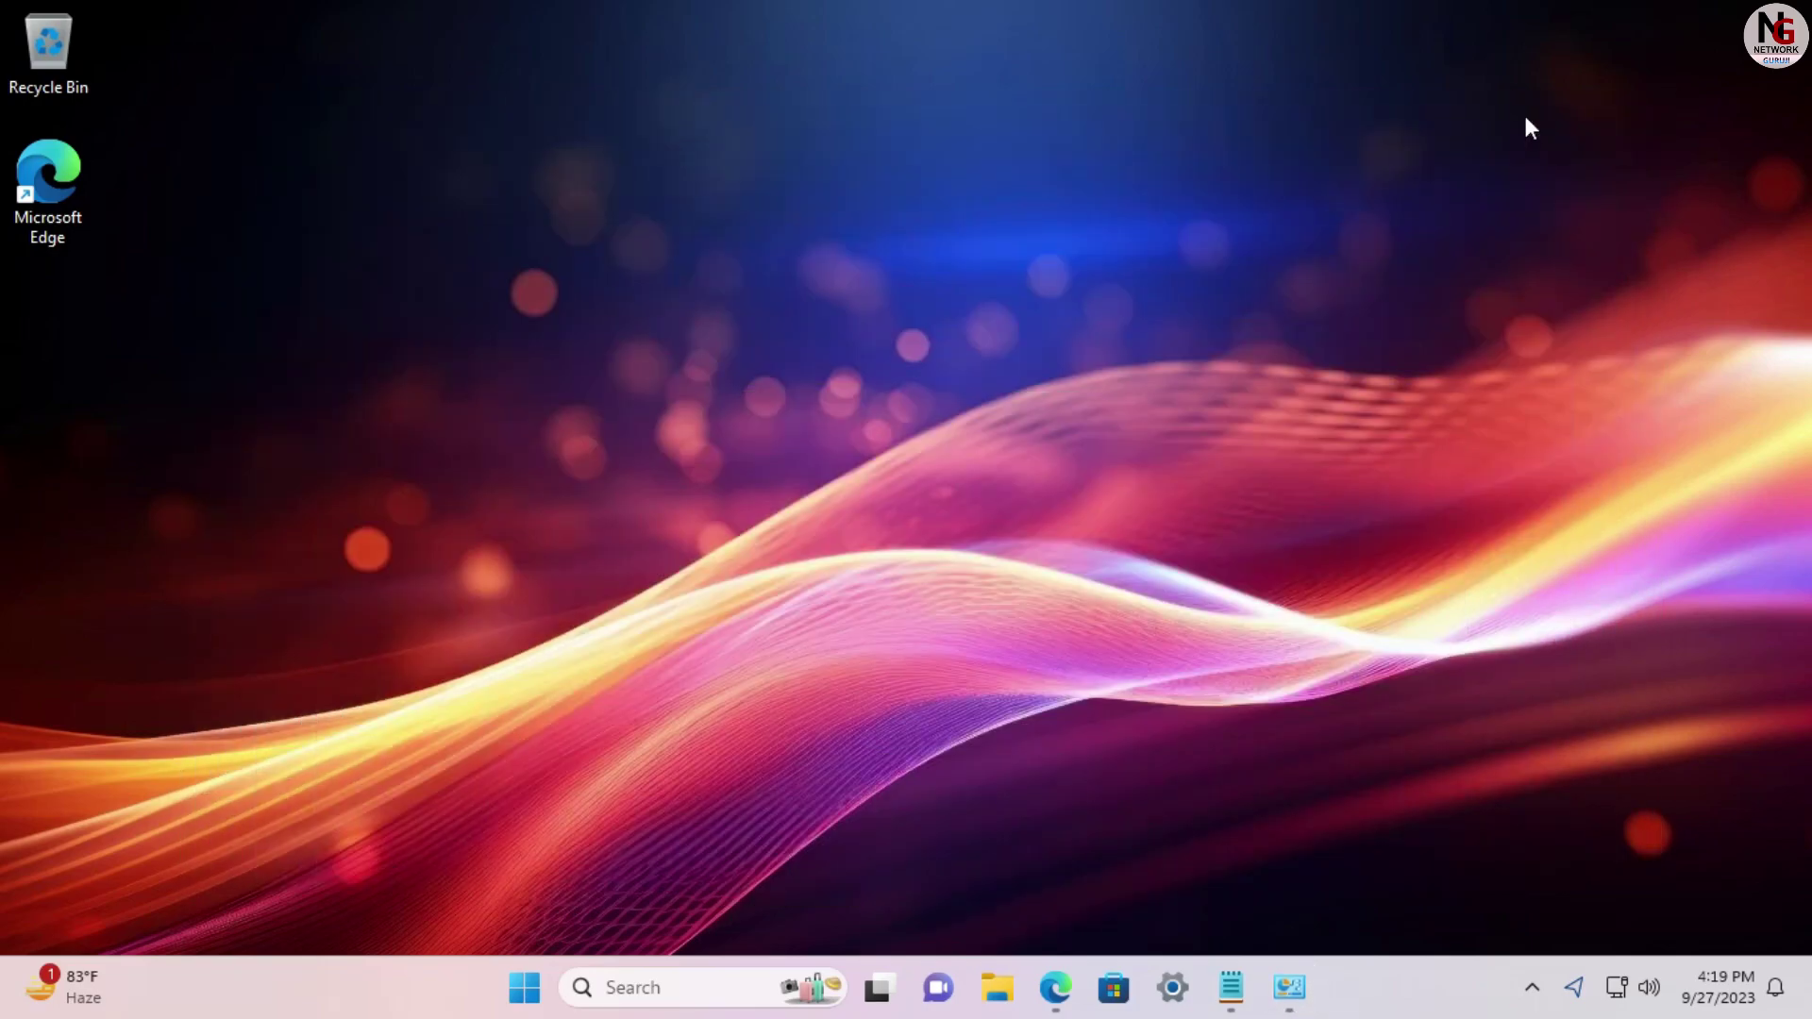
Uninstall the Microsoft KM-TEST Loopback Adapter from the network adapters in Device Manager
right_click(530, 991)
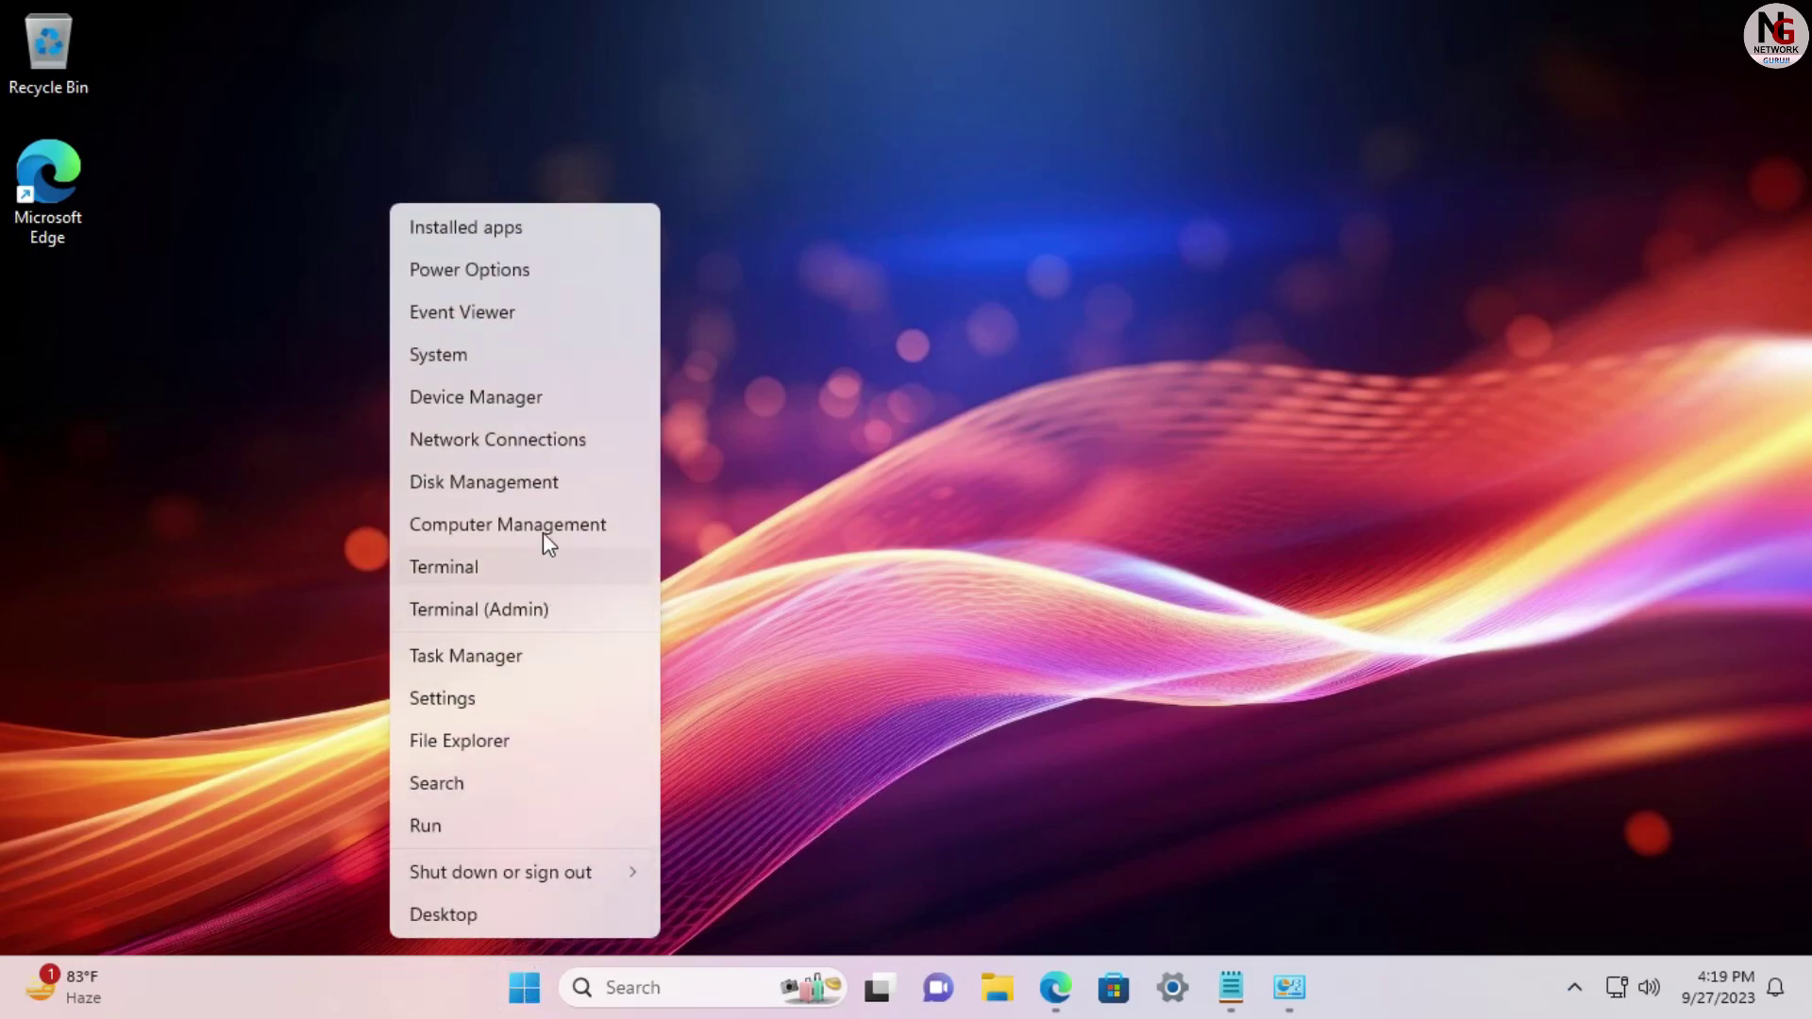
left_click(490, 395)
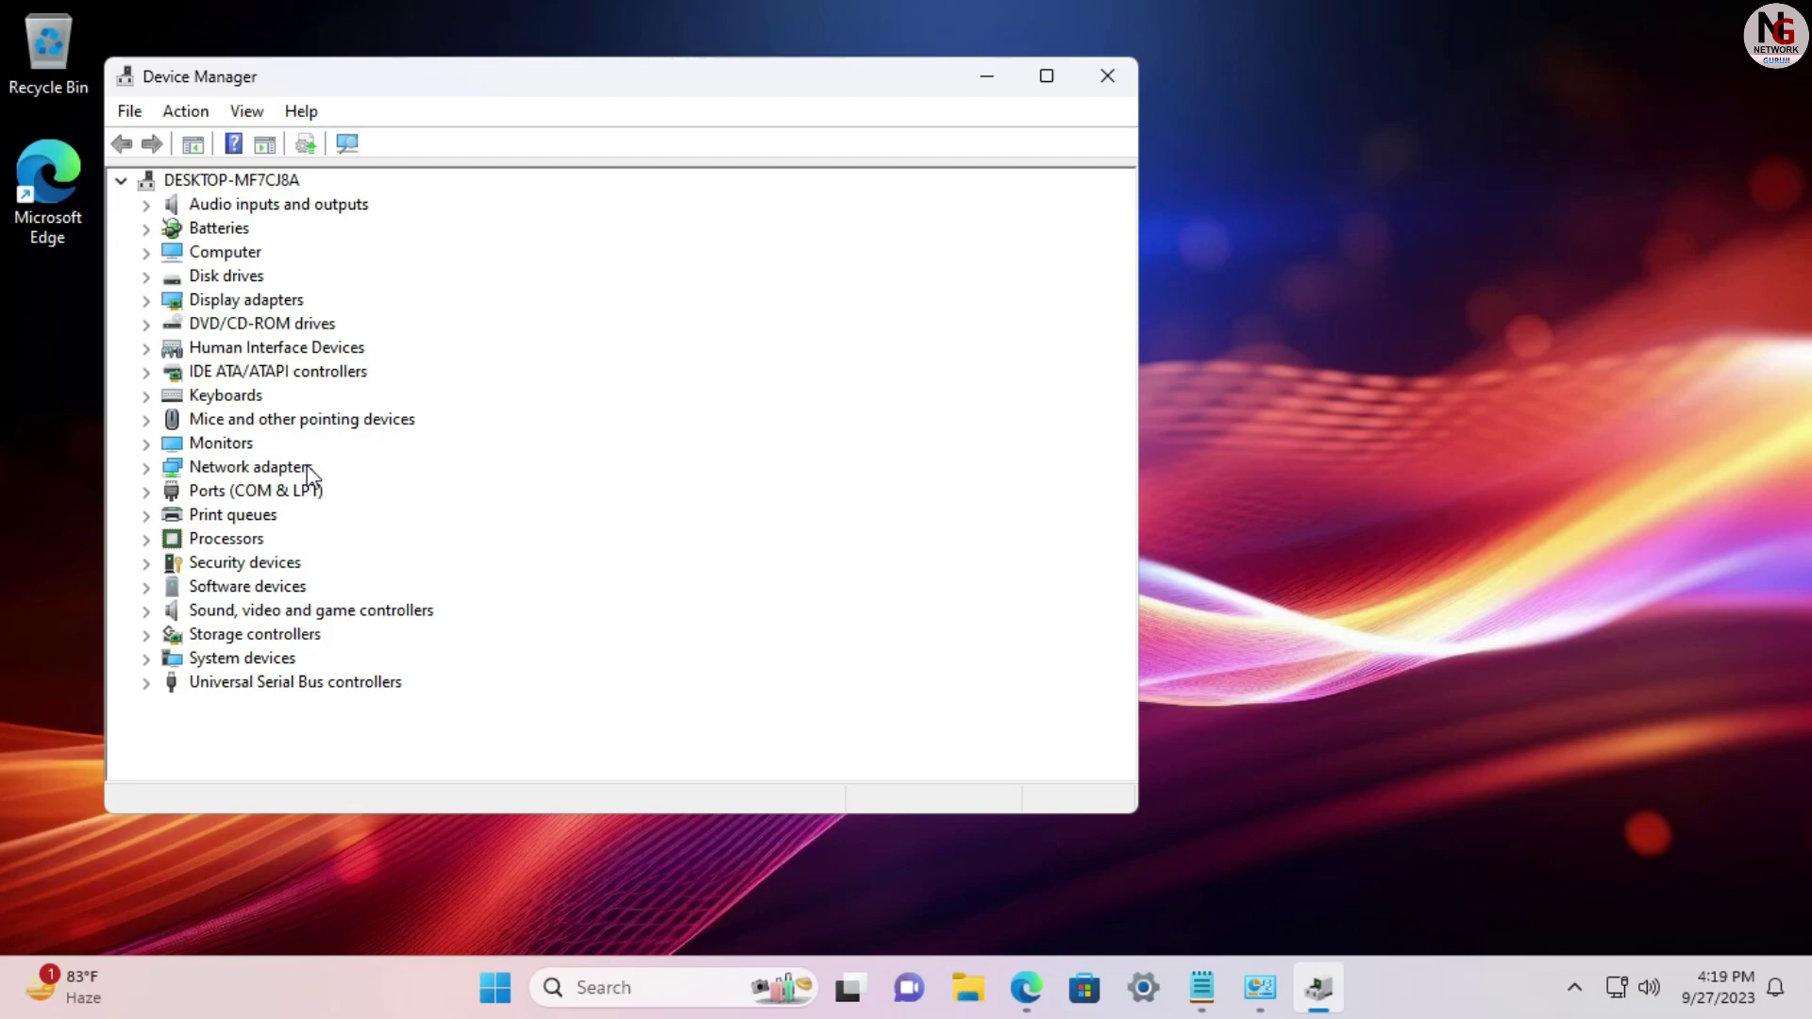
left_click(146, 468)
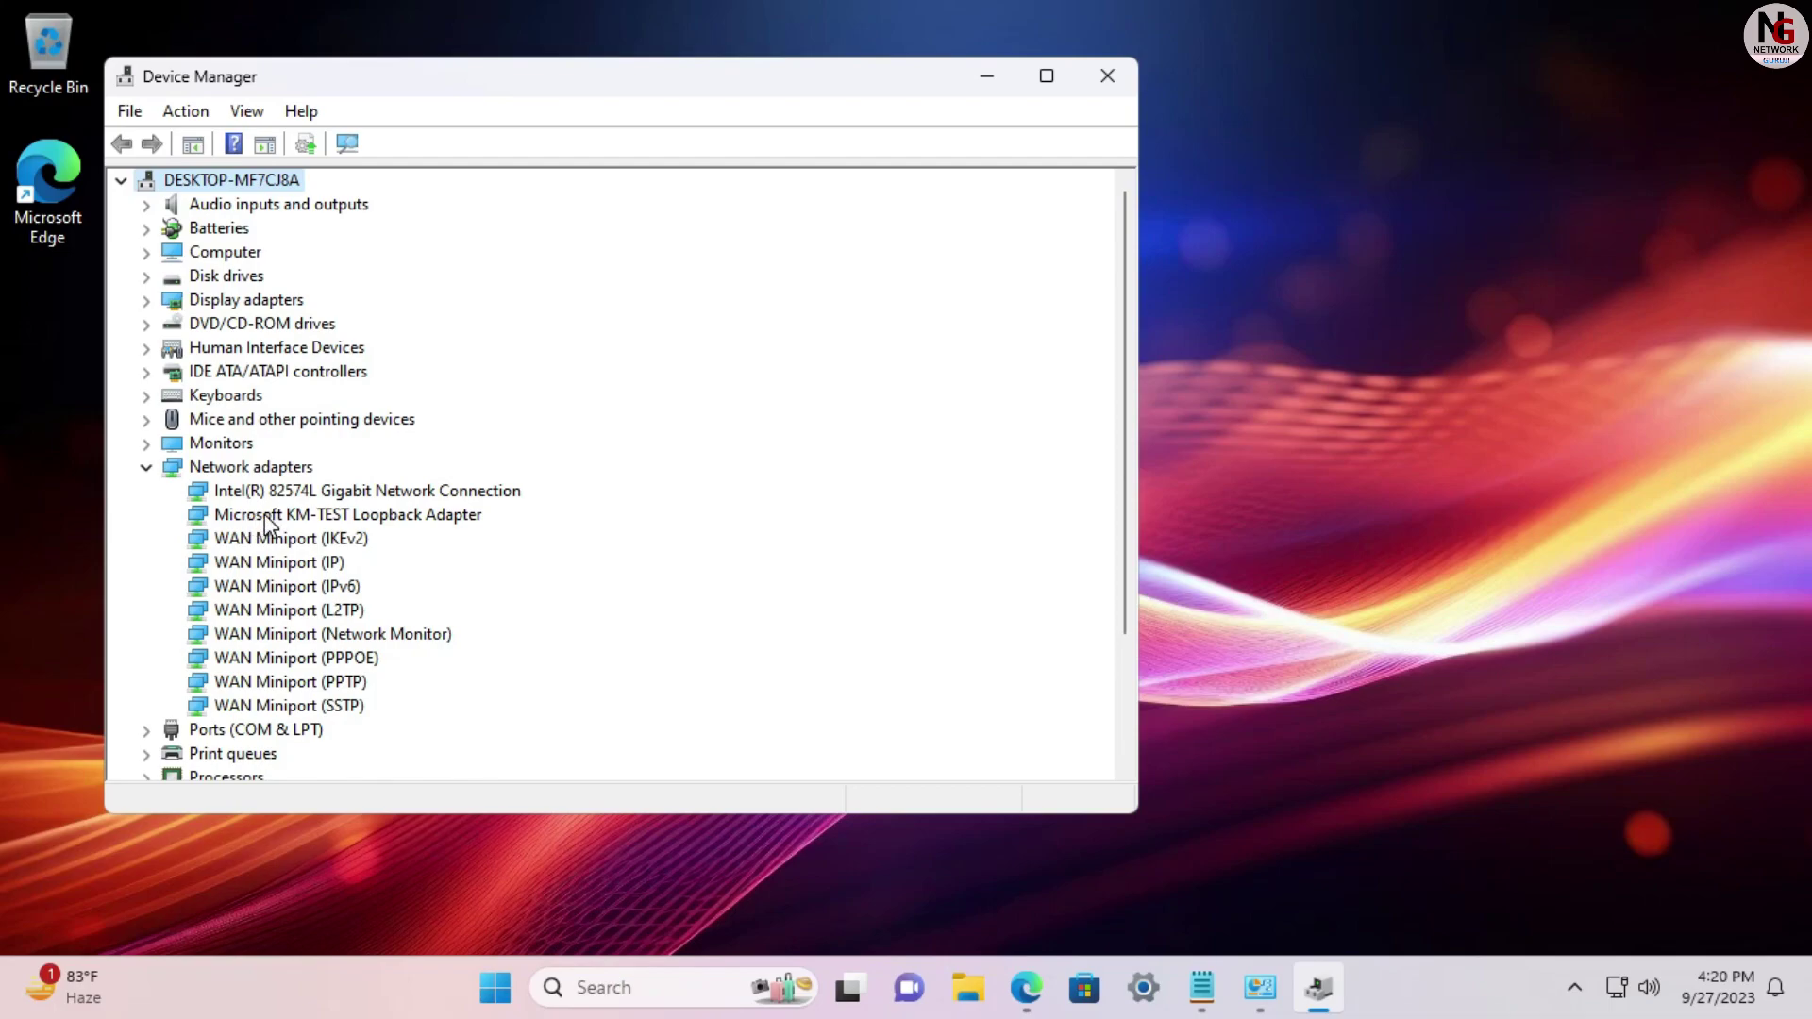
right_click(363, 518)
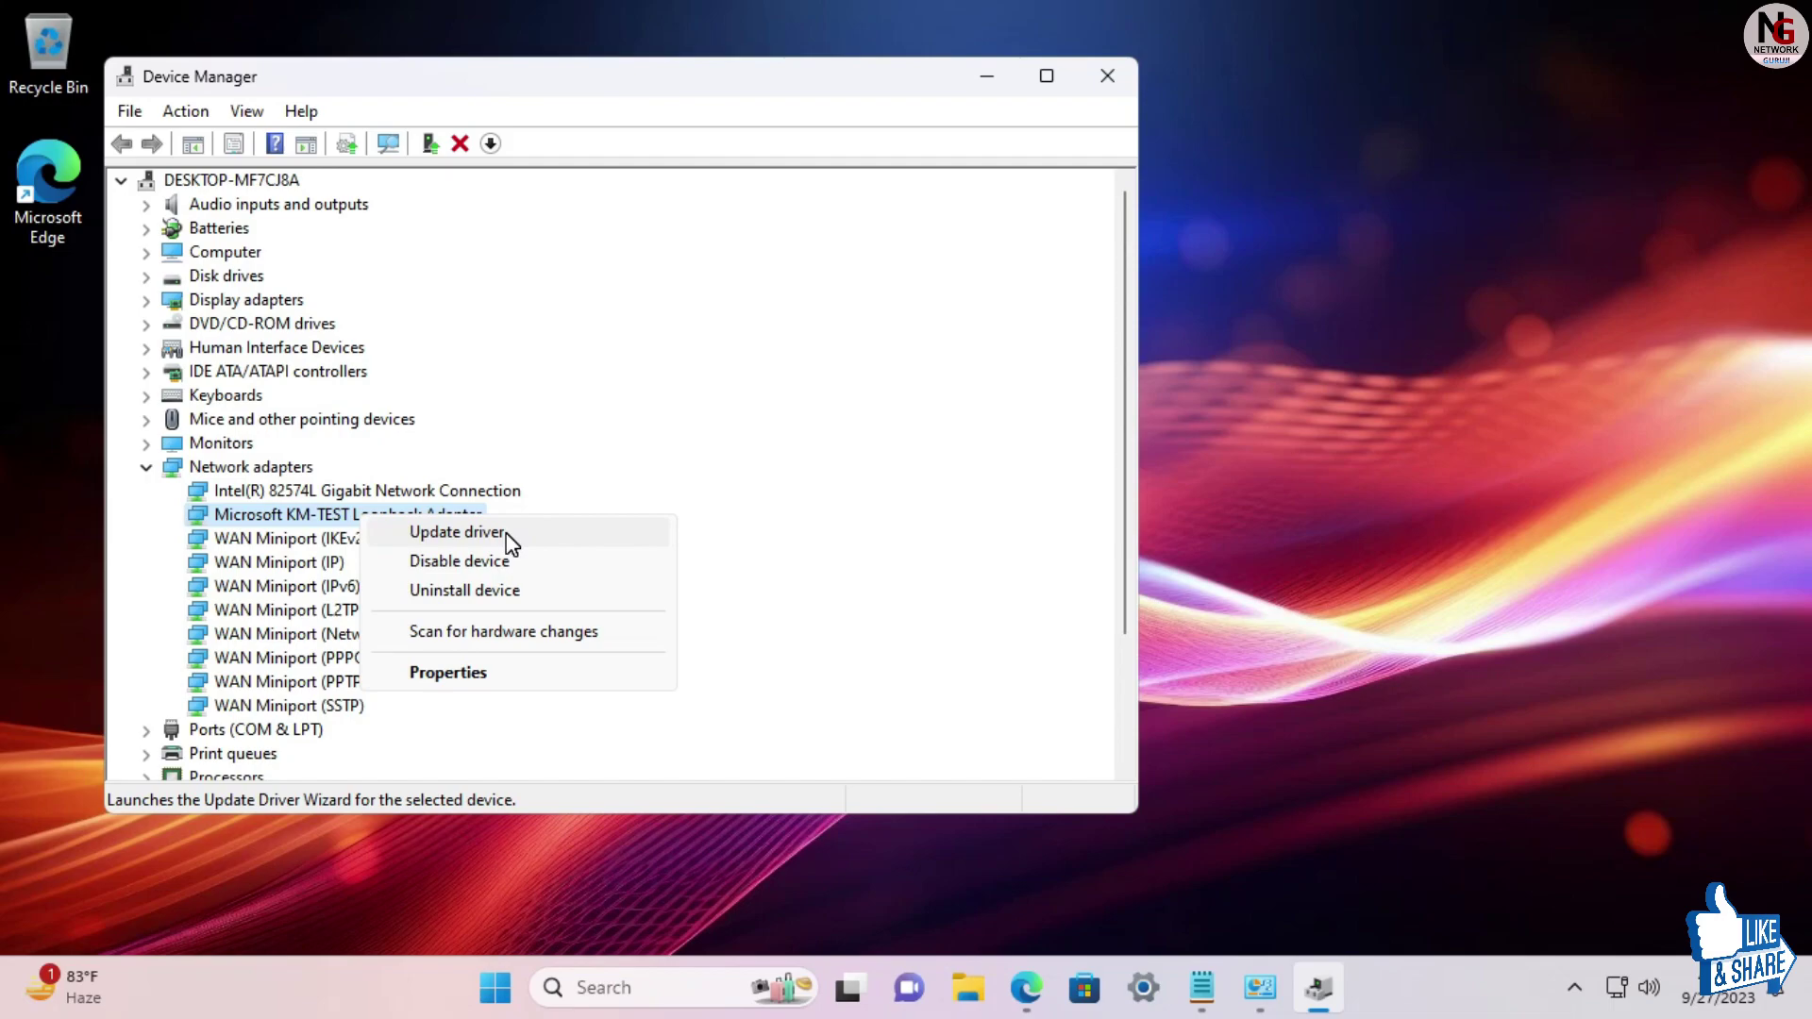
left_click(492, 591)
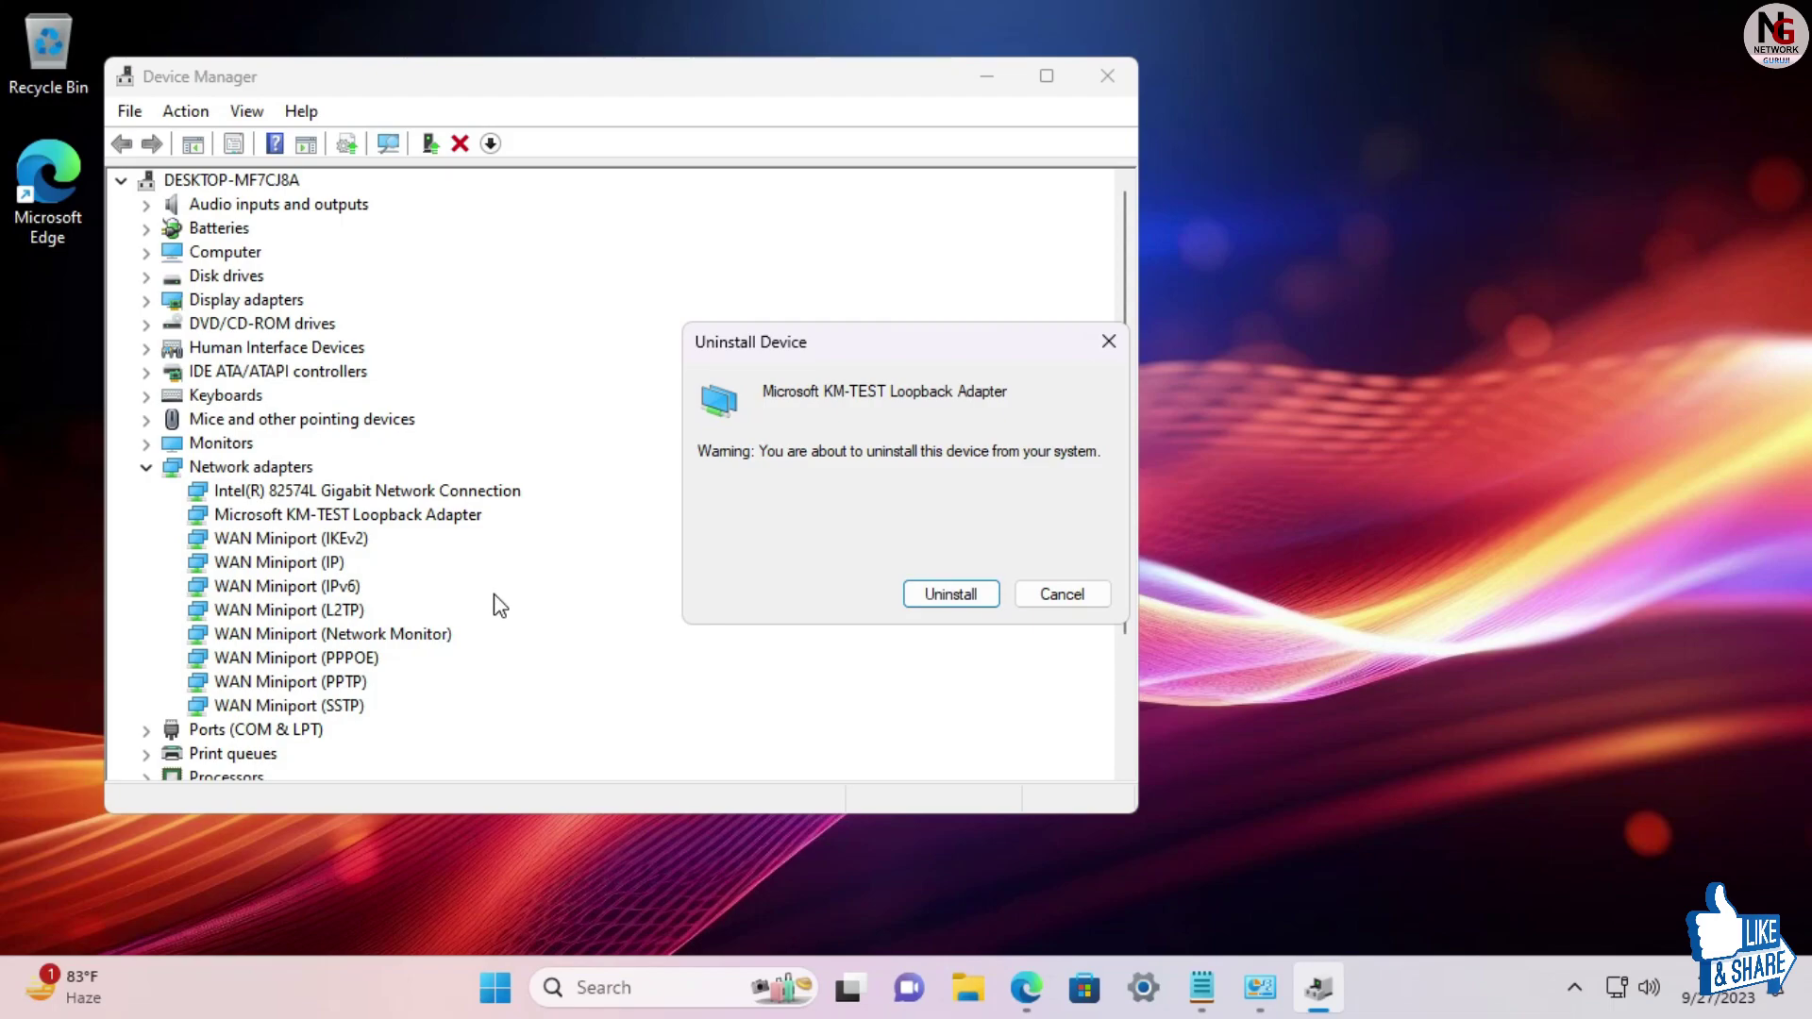
left_click(948, 593)
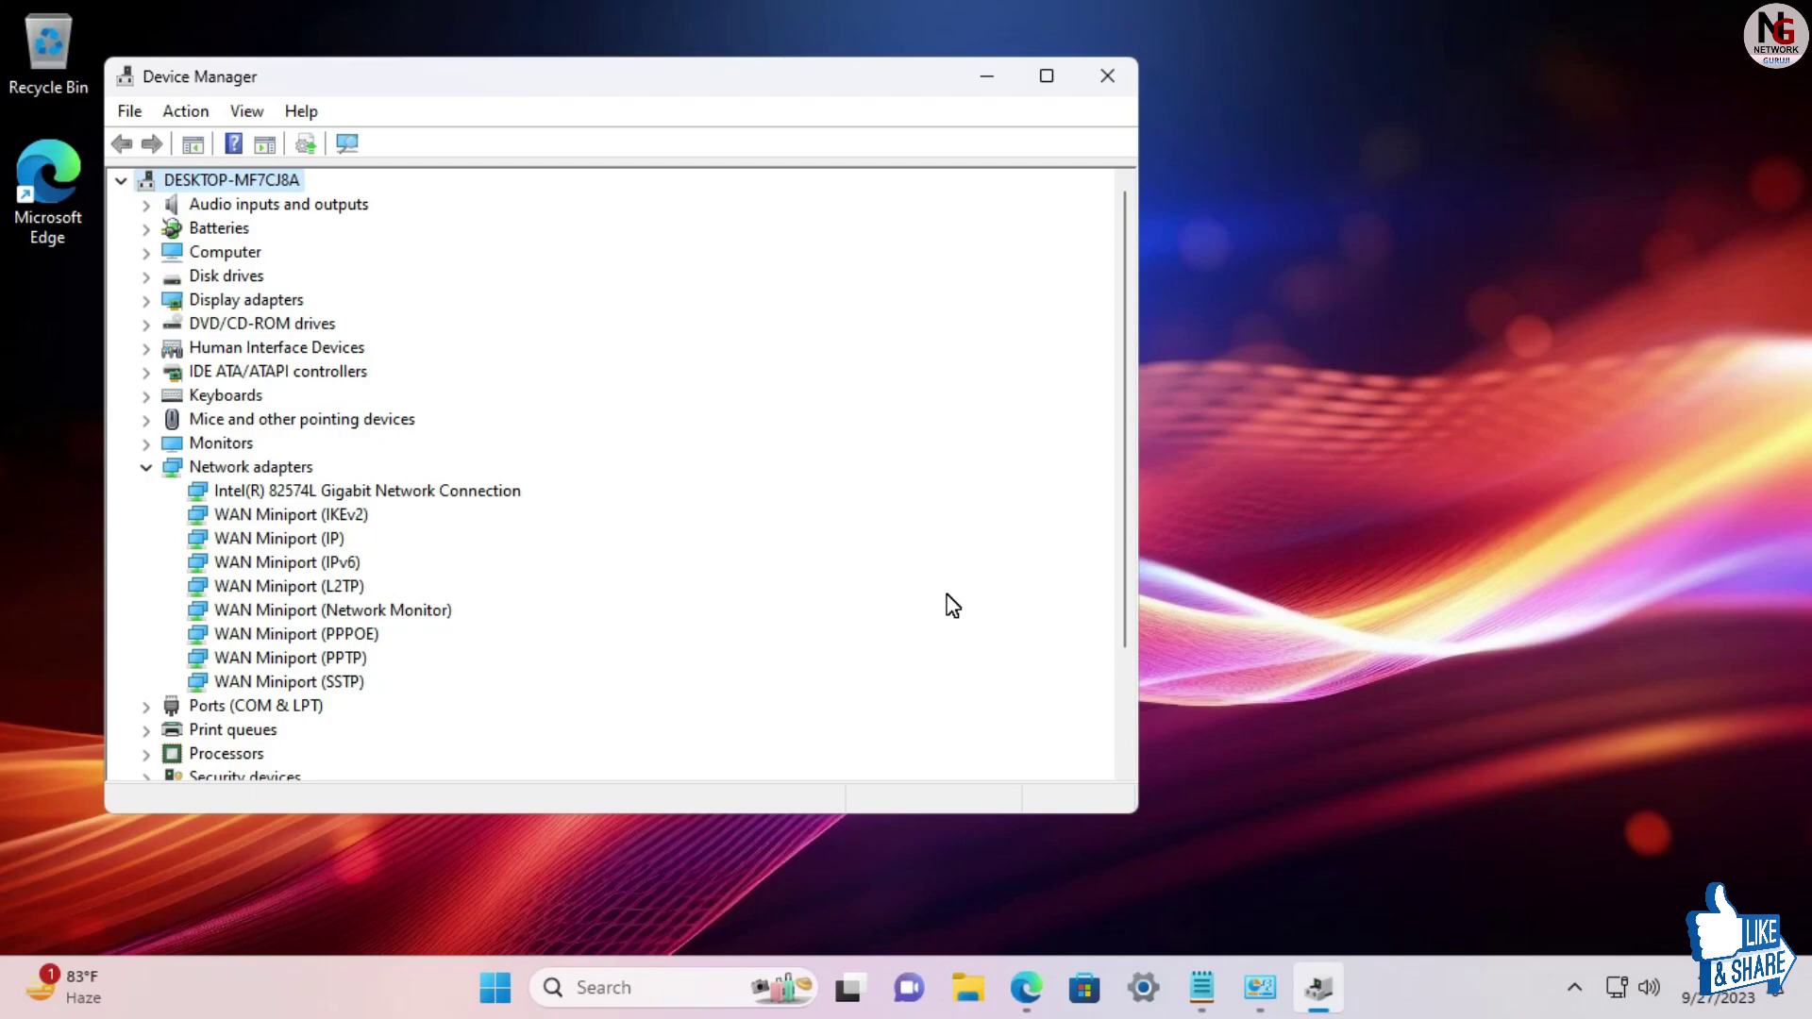
Run ncpa.cpl to check the remaining adapters in Network Connections, and close that window
key("super+r")
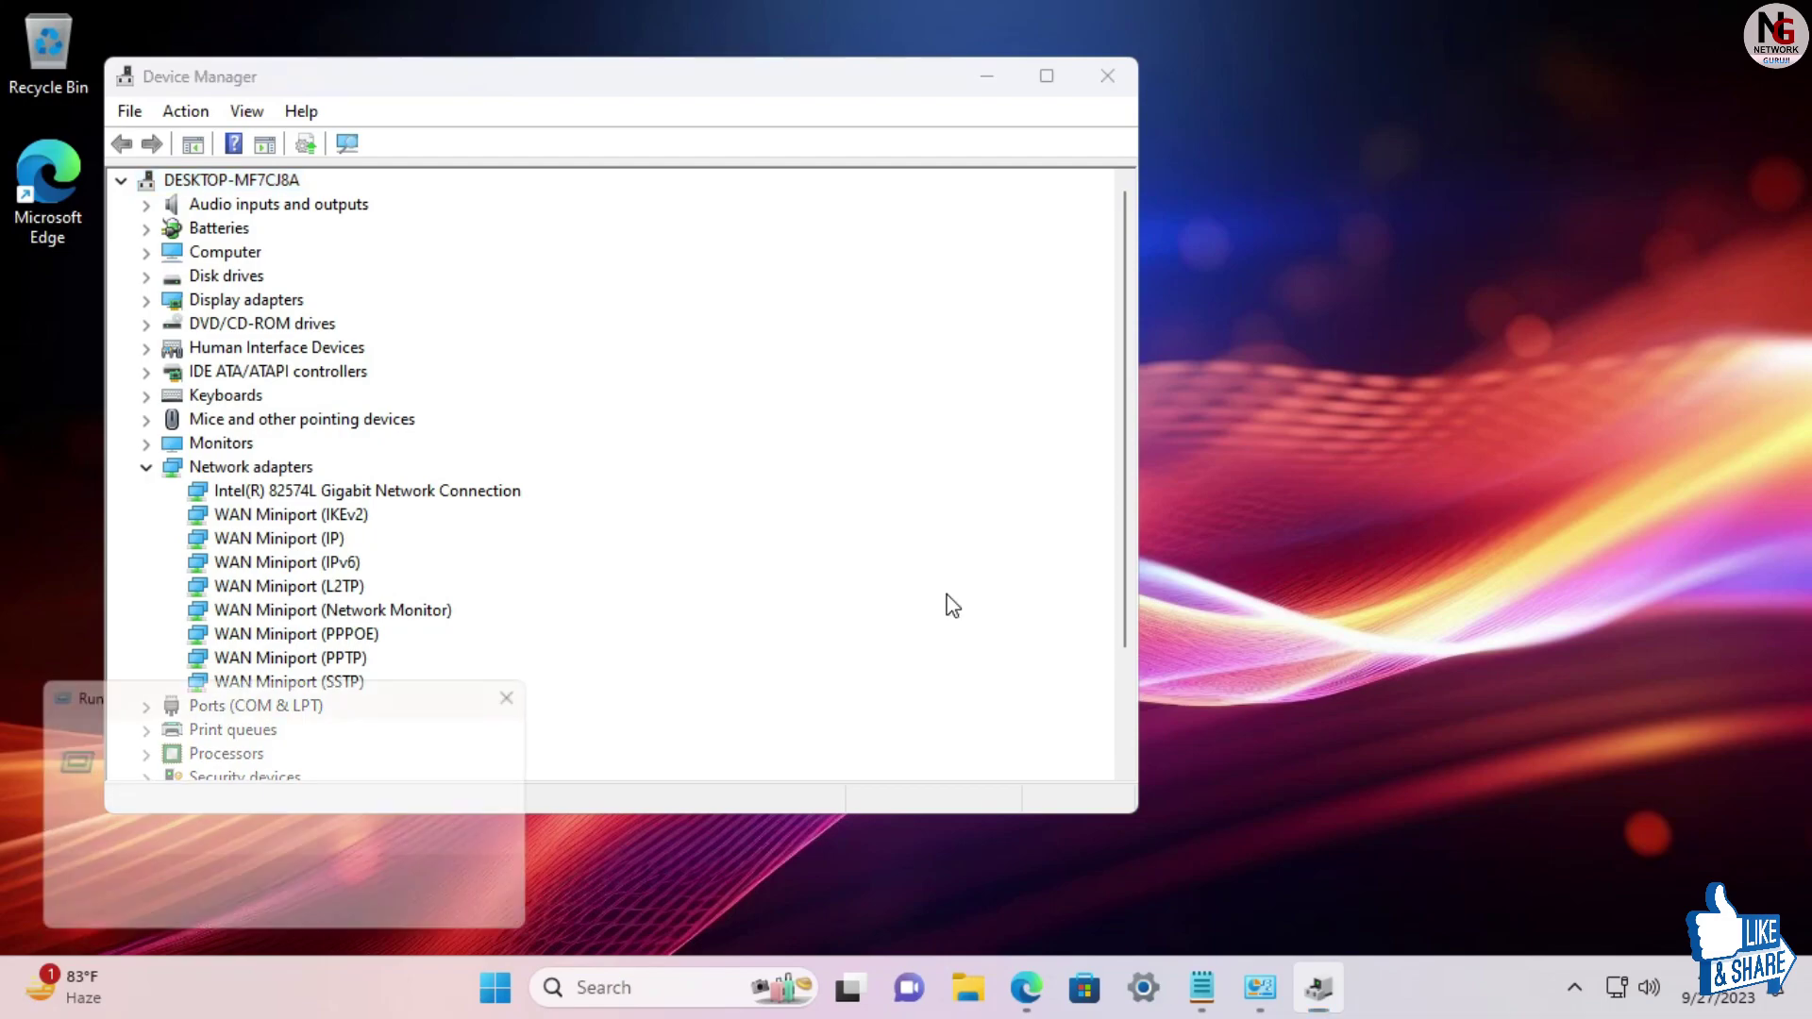
key("End")
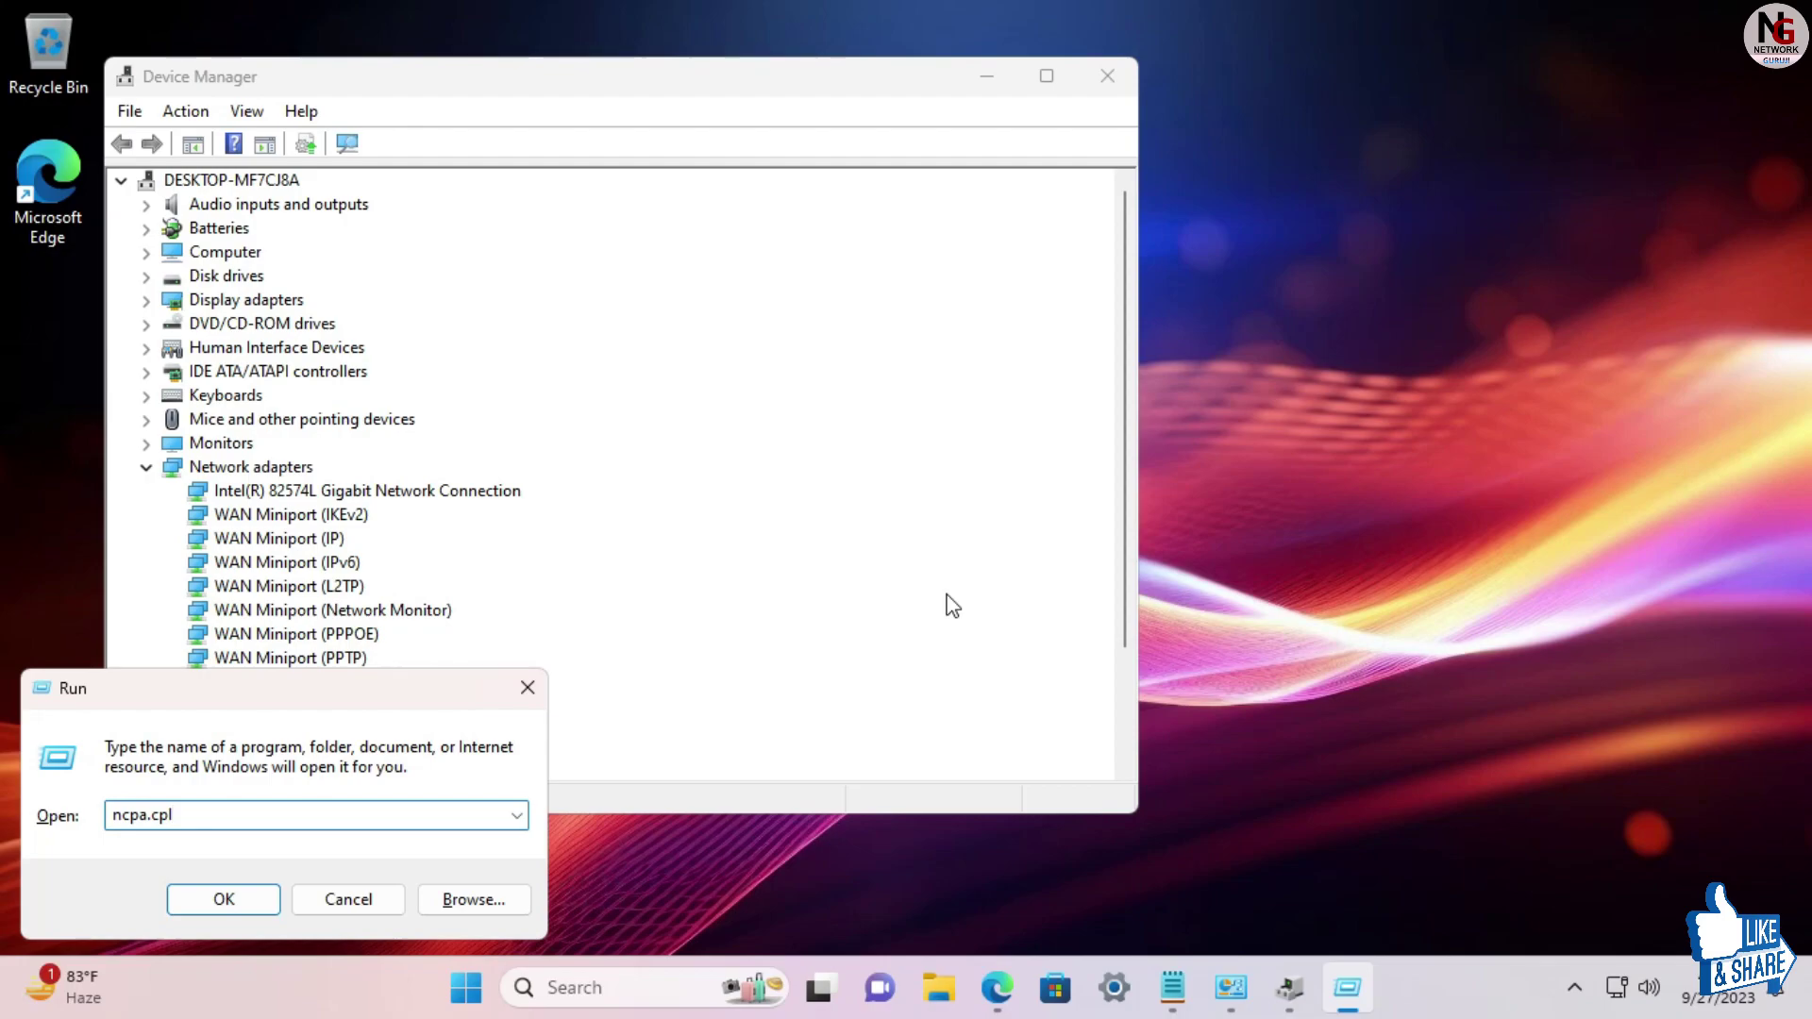
key("ctrl+a")
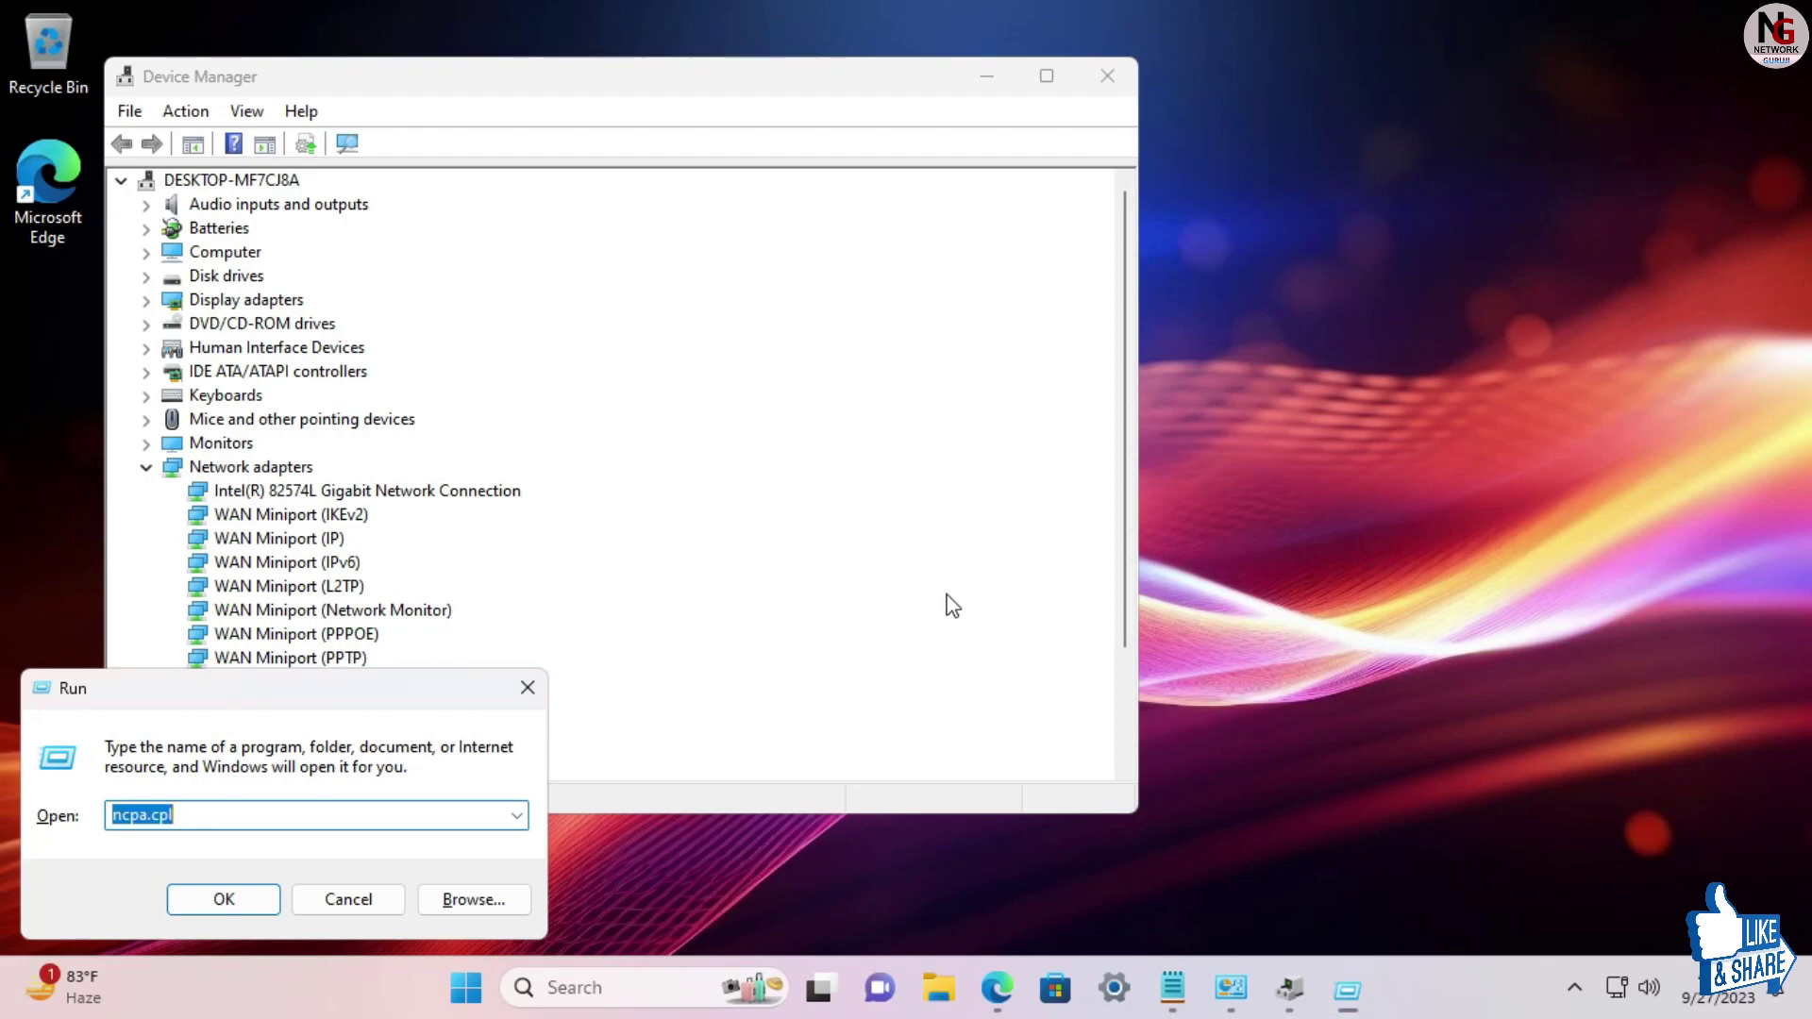
key("Return")
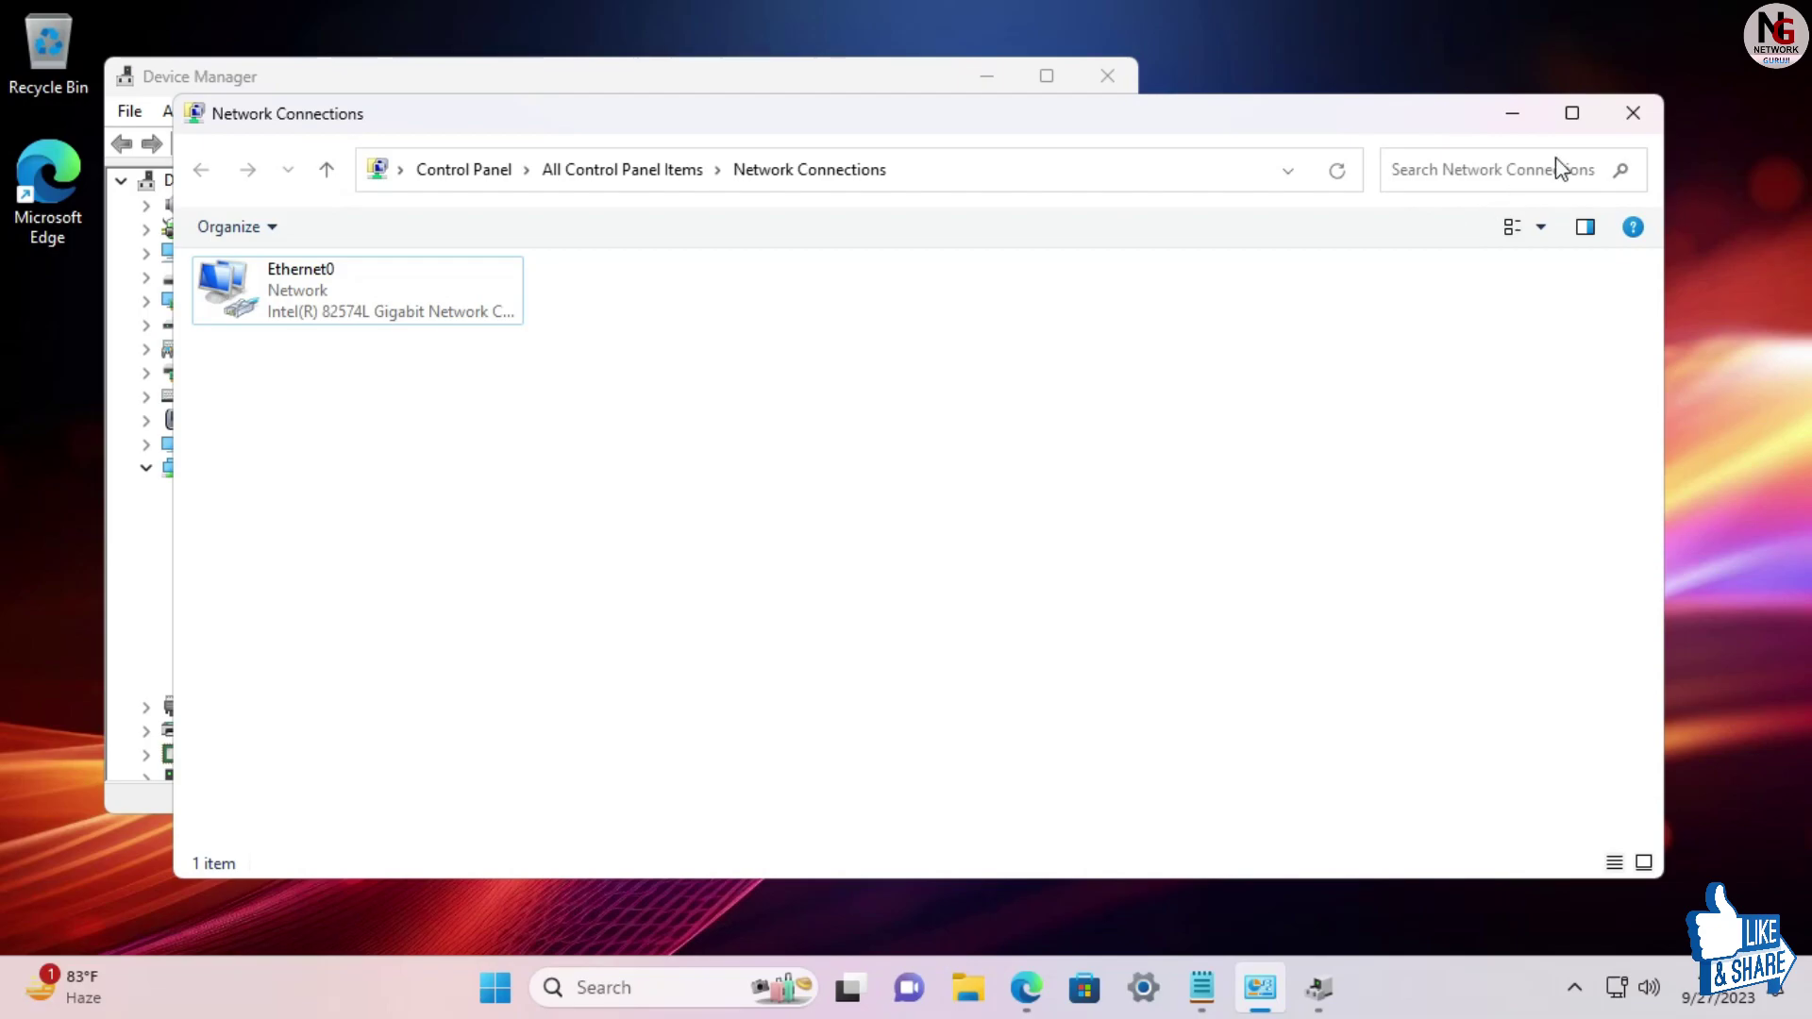
left_click(1642, 128)
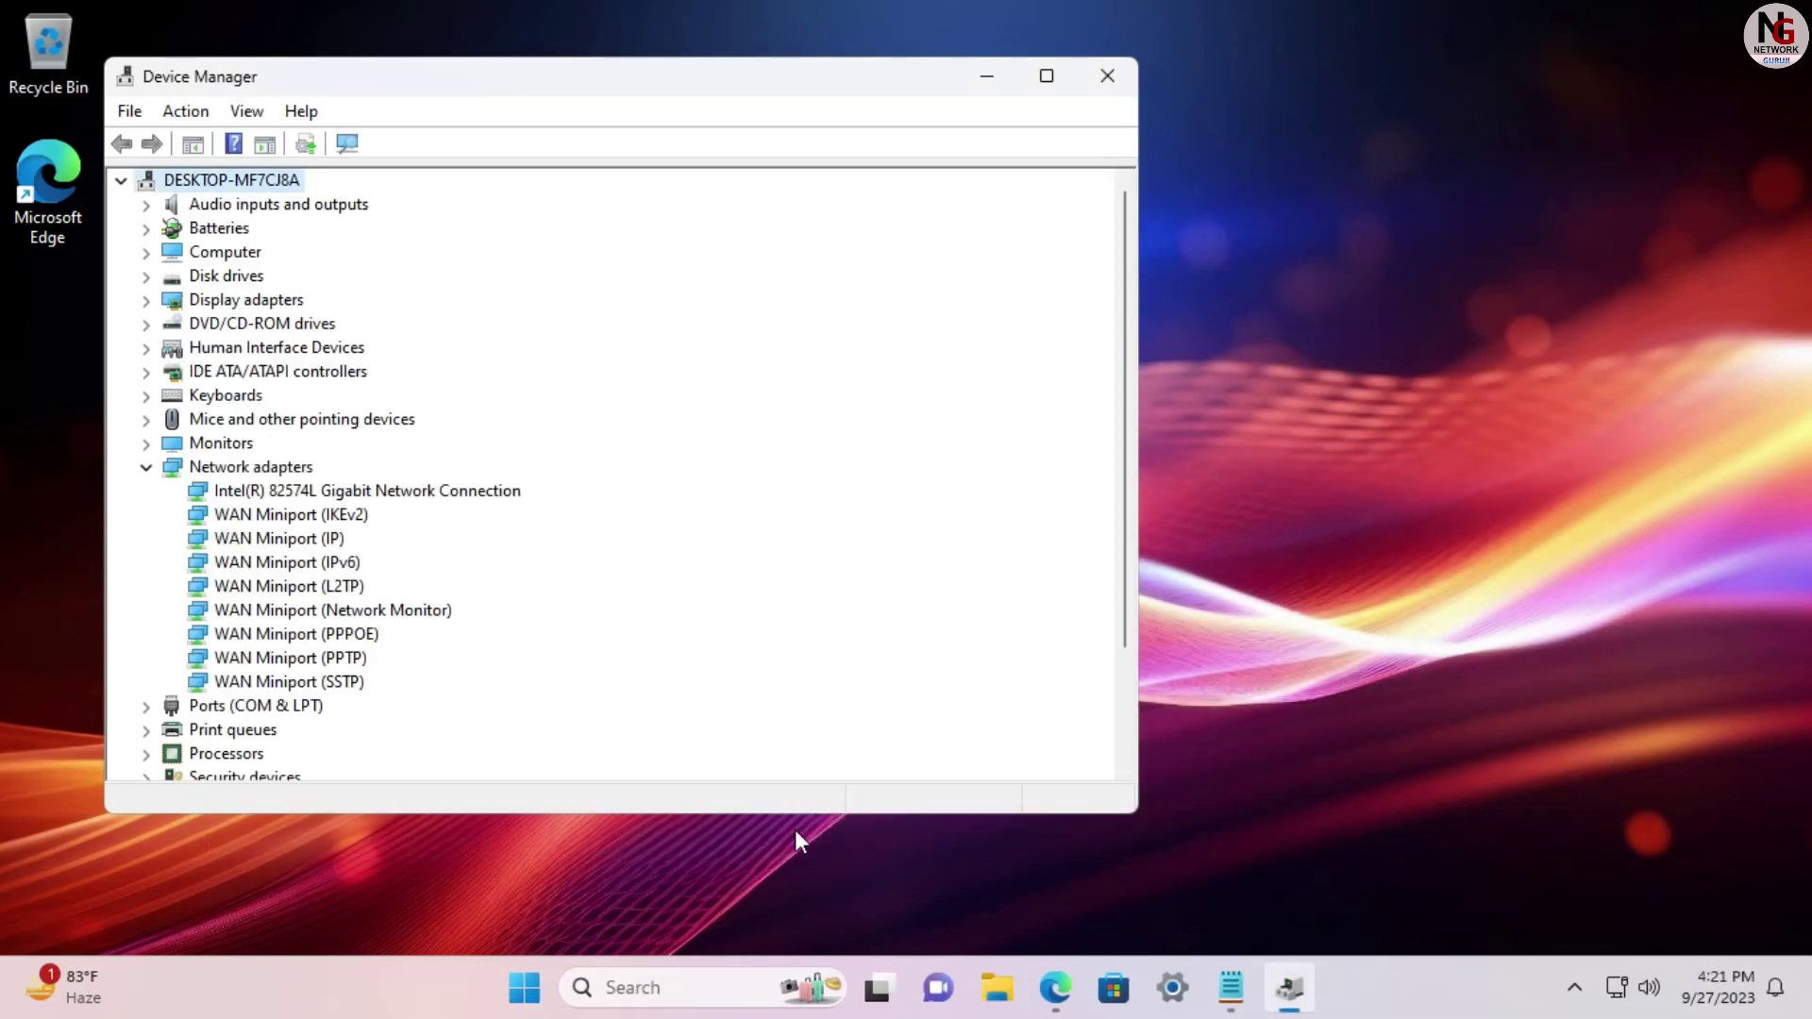
Check the adapter settings through Control Panel's Network and Sharing Center, close those windows and collapse Network adapters in Device Manager
left_click(698, 989)
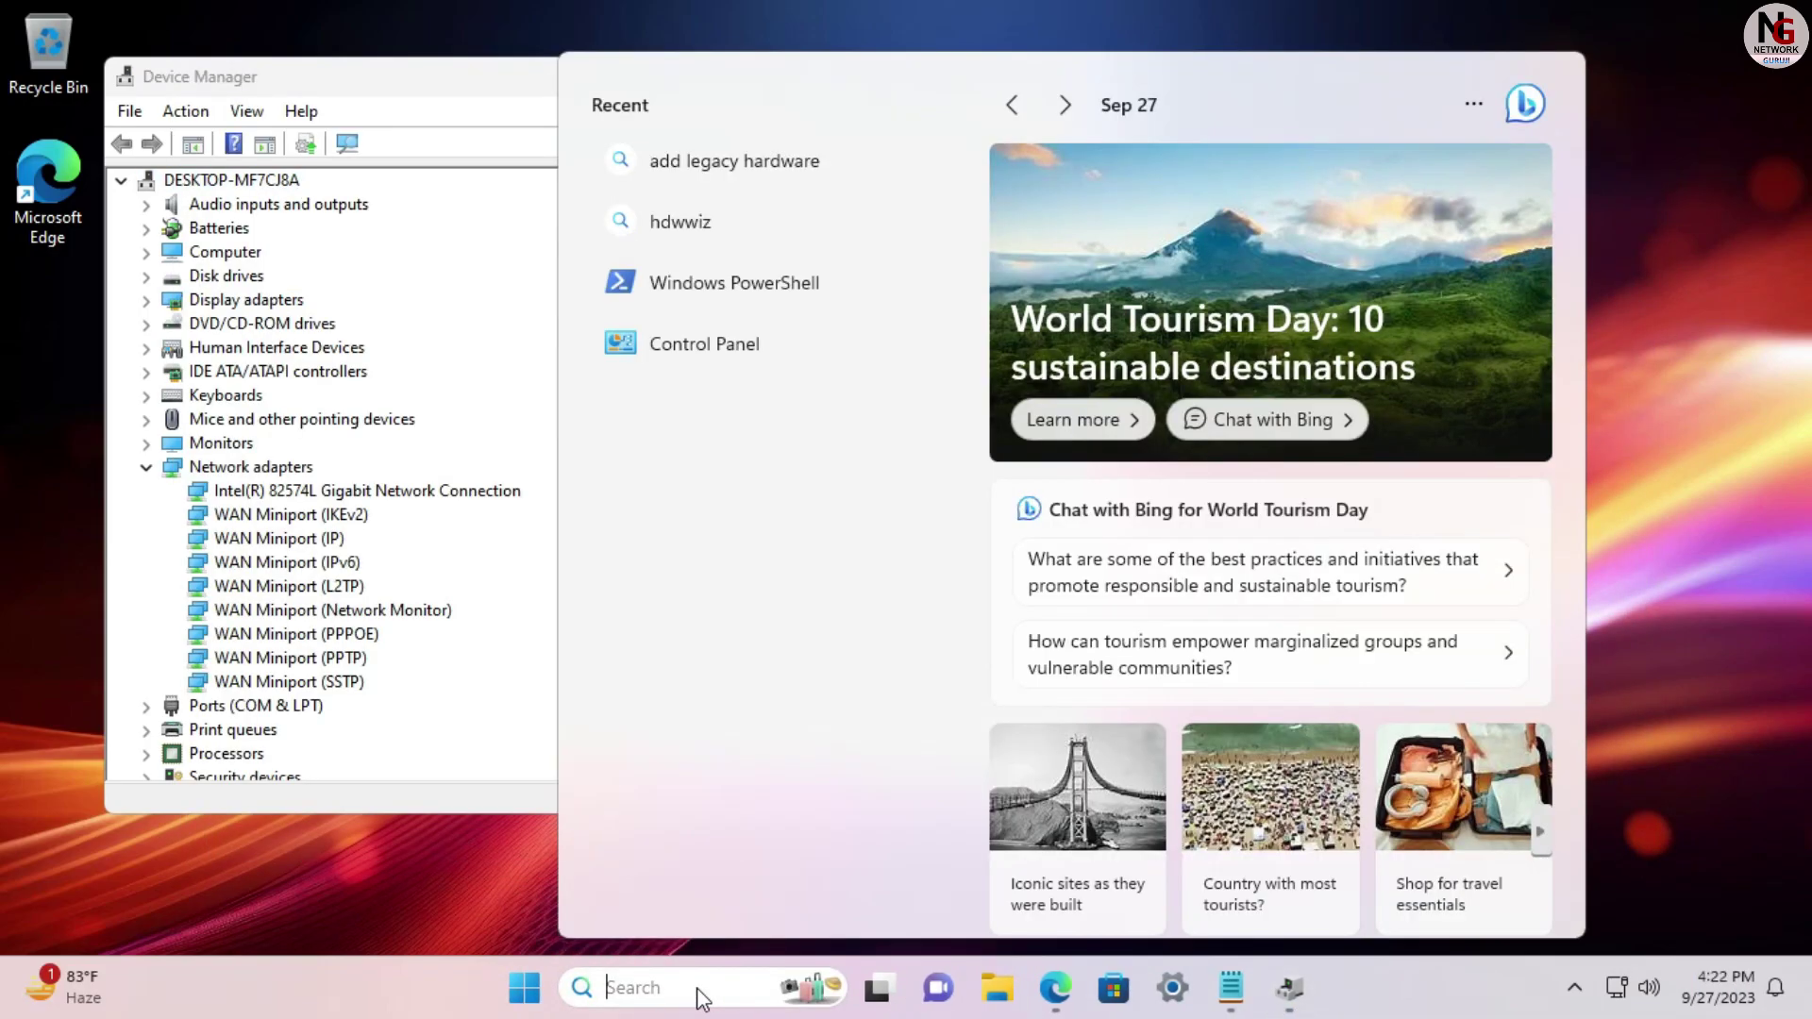
left_click(740, 351)
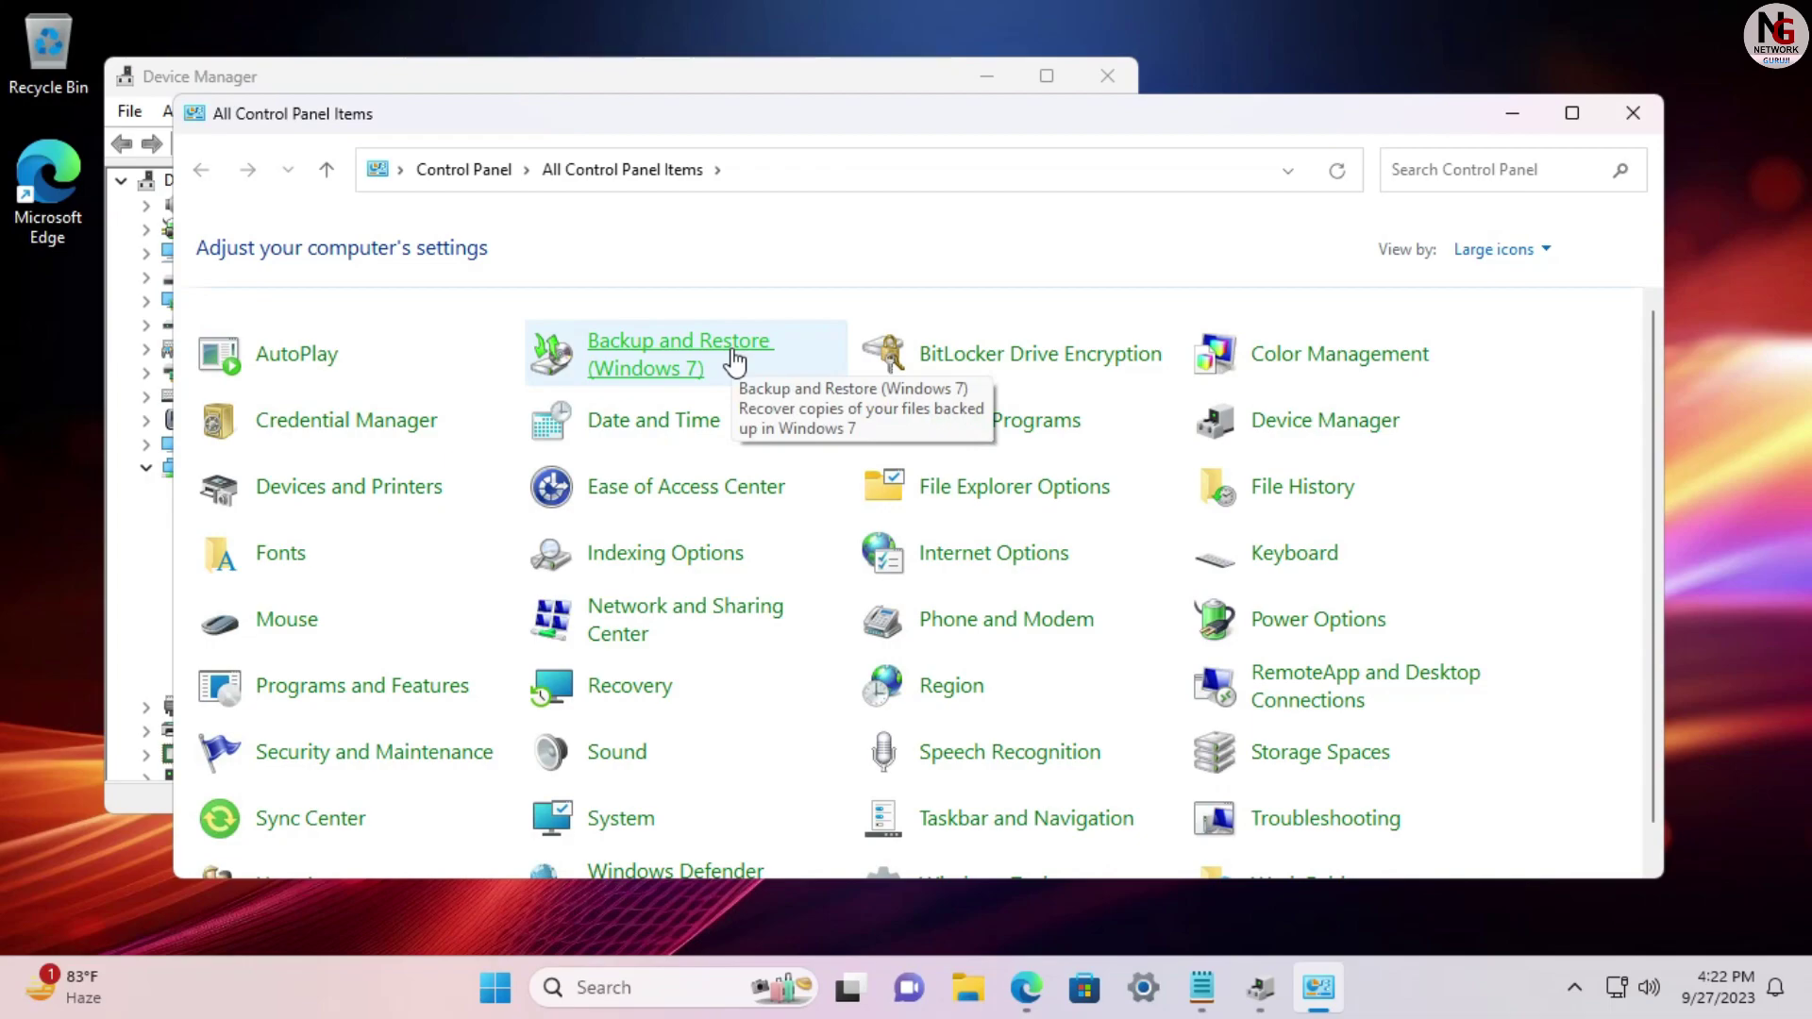
left_click(699, 623)
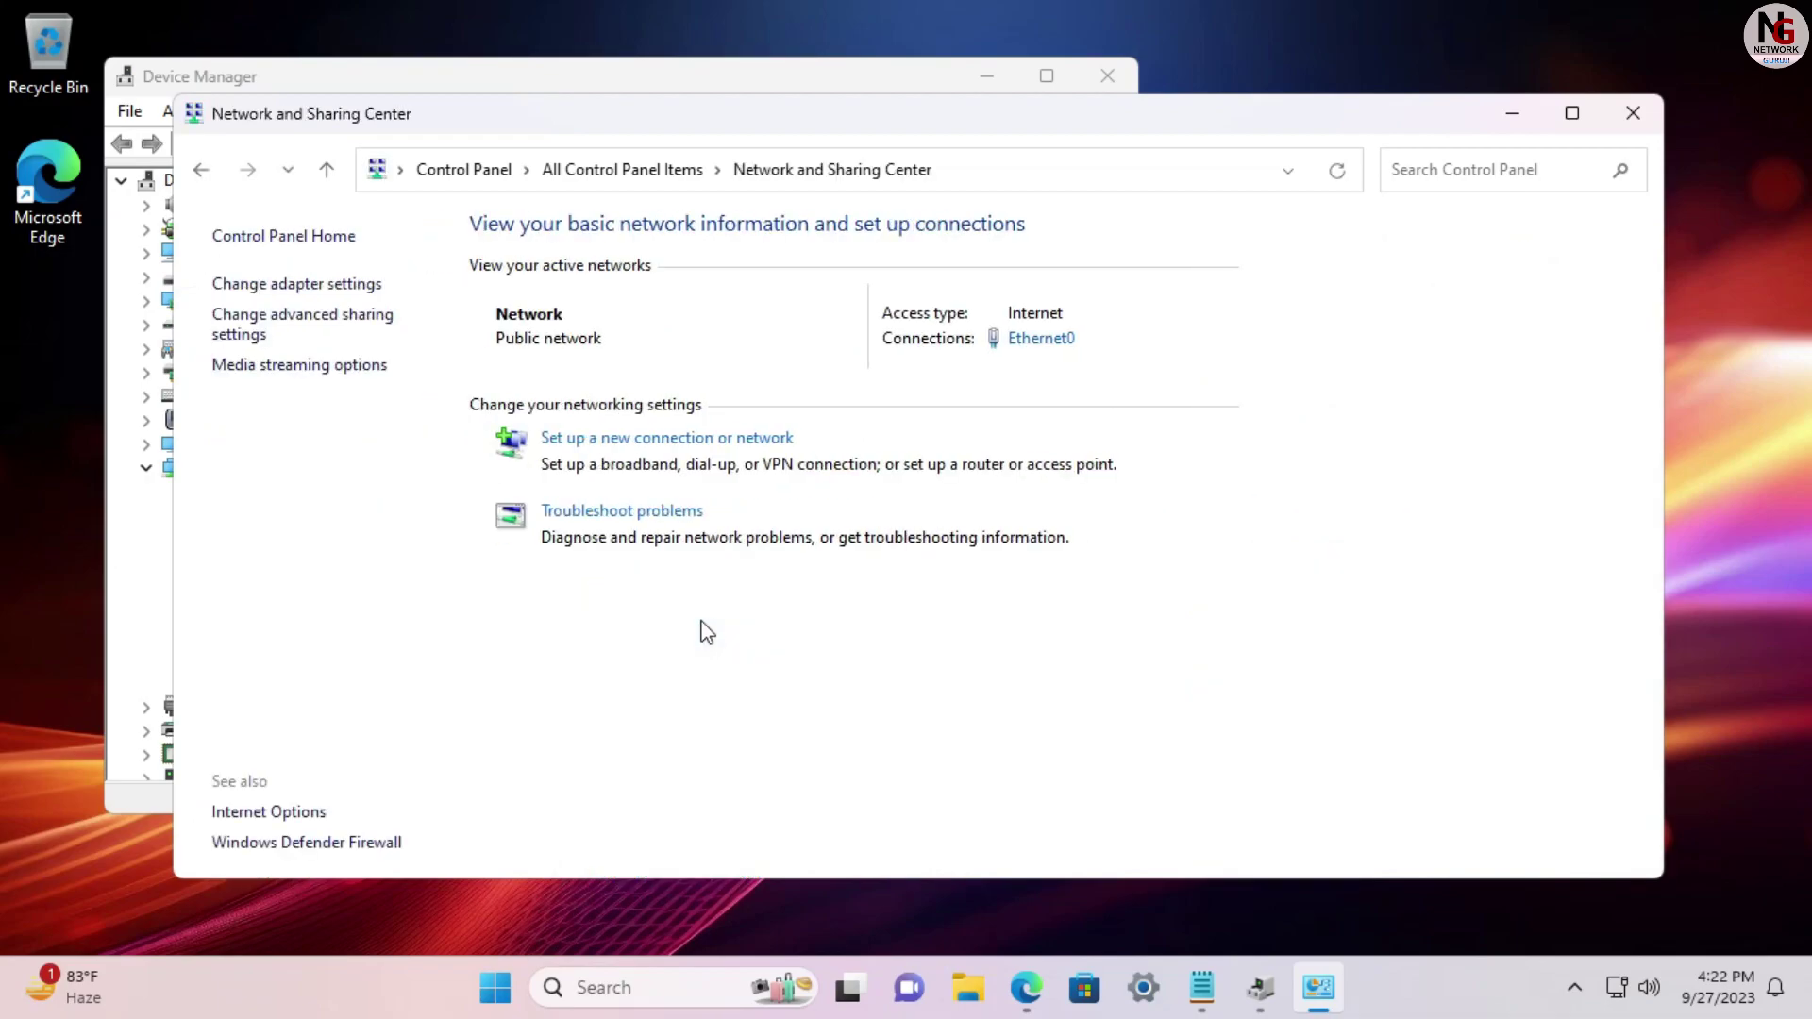
left_click(325, 289)
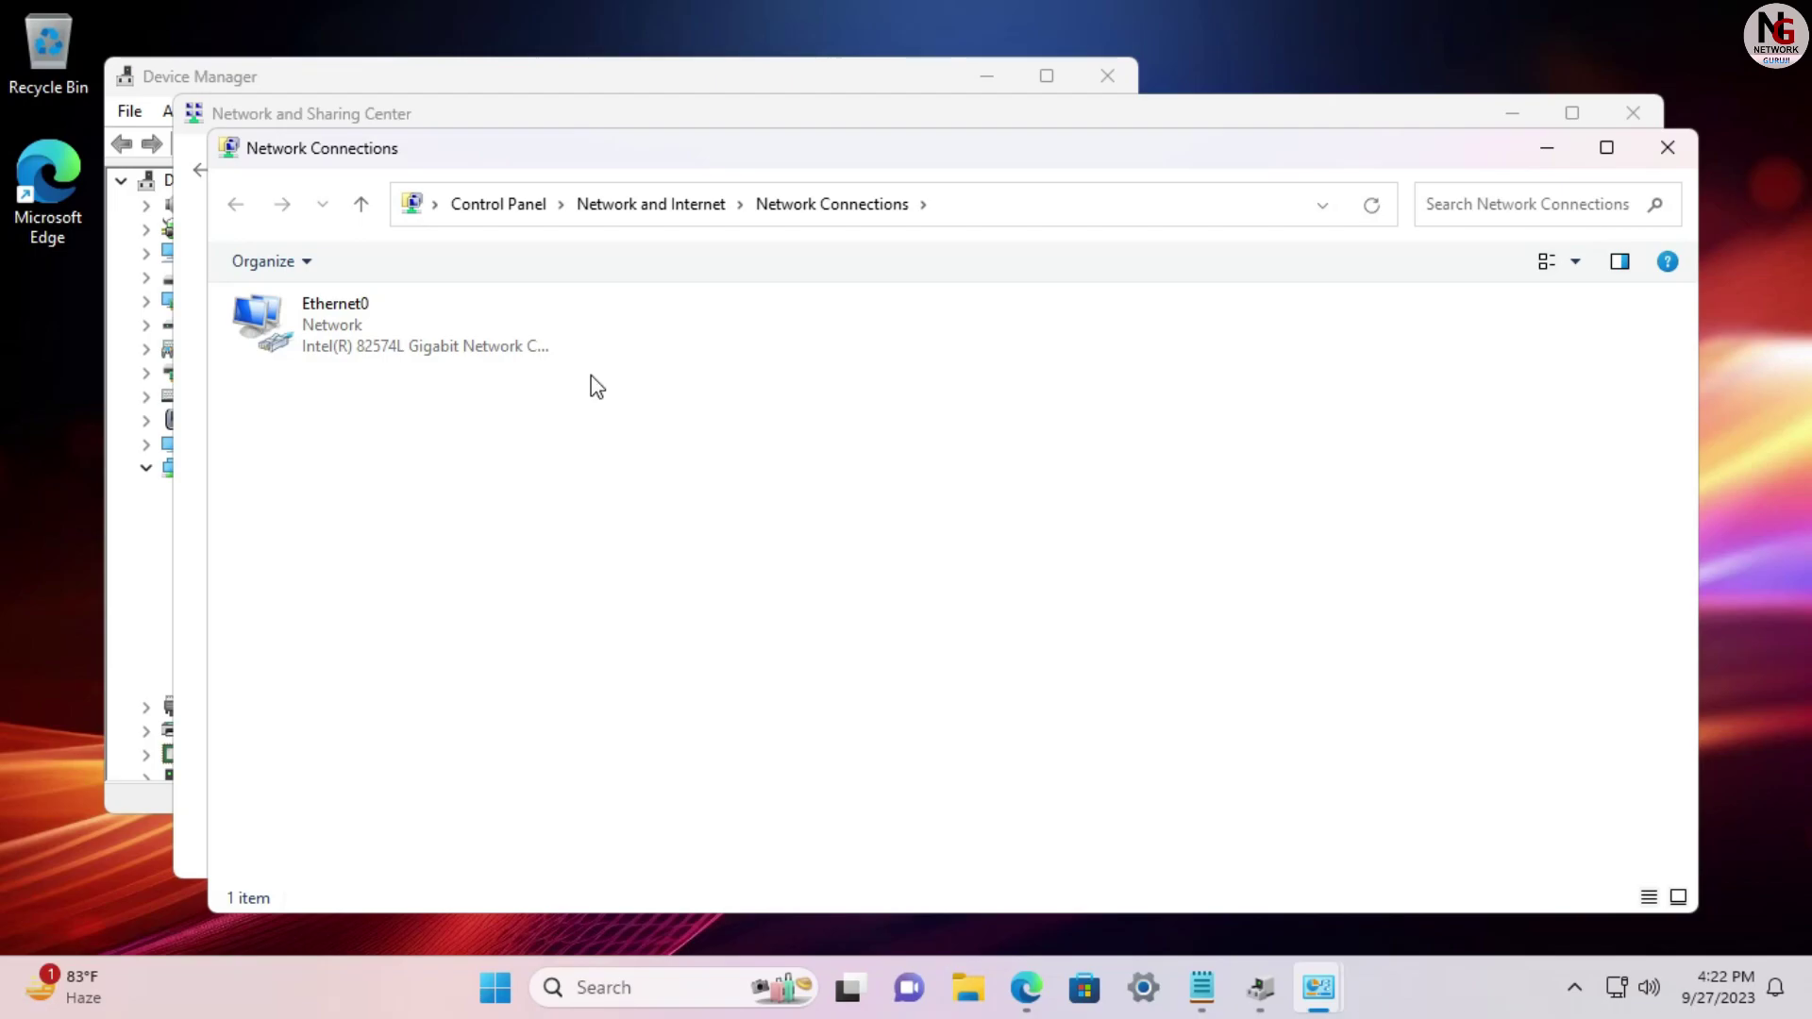
left_click(1677, 164)
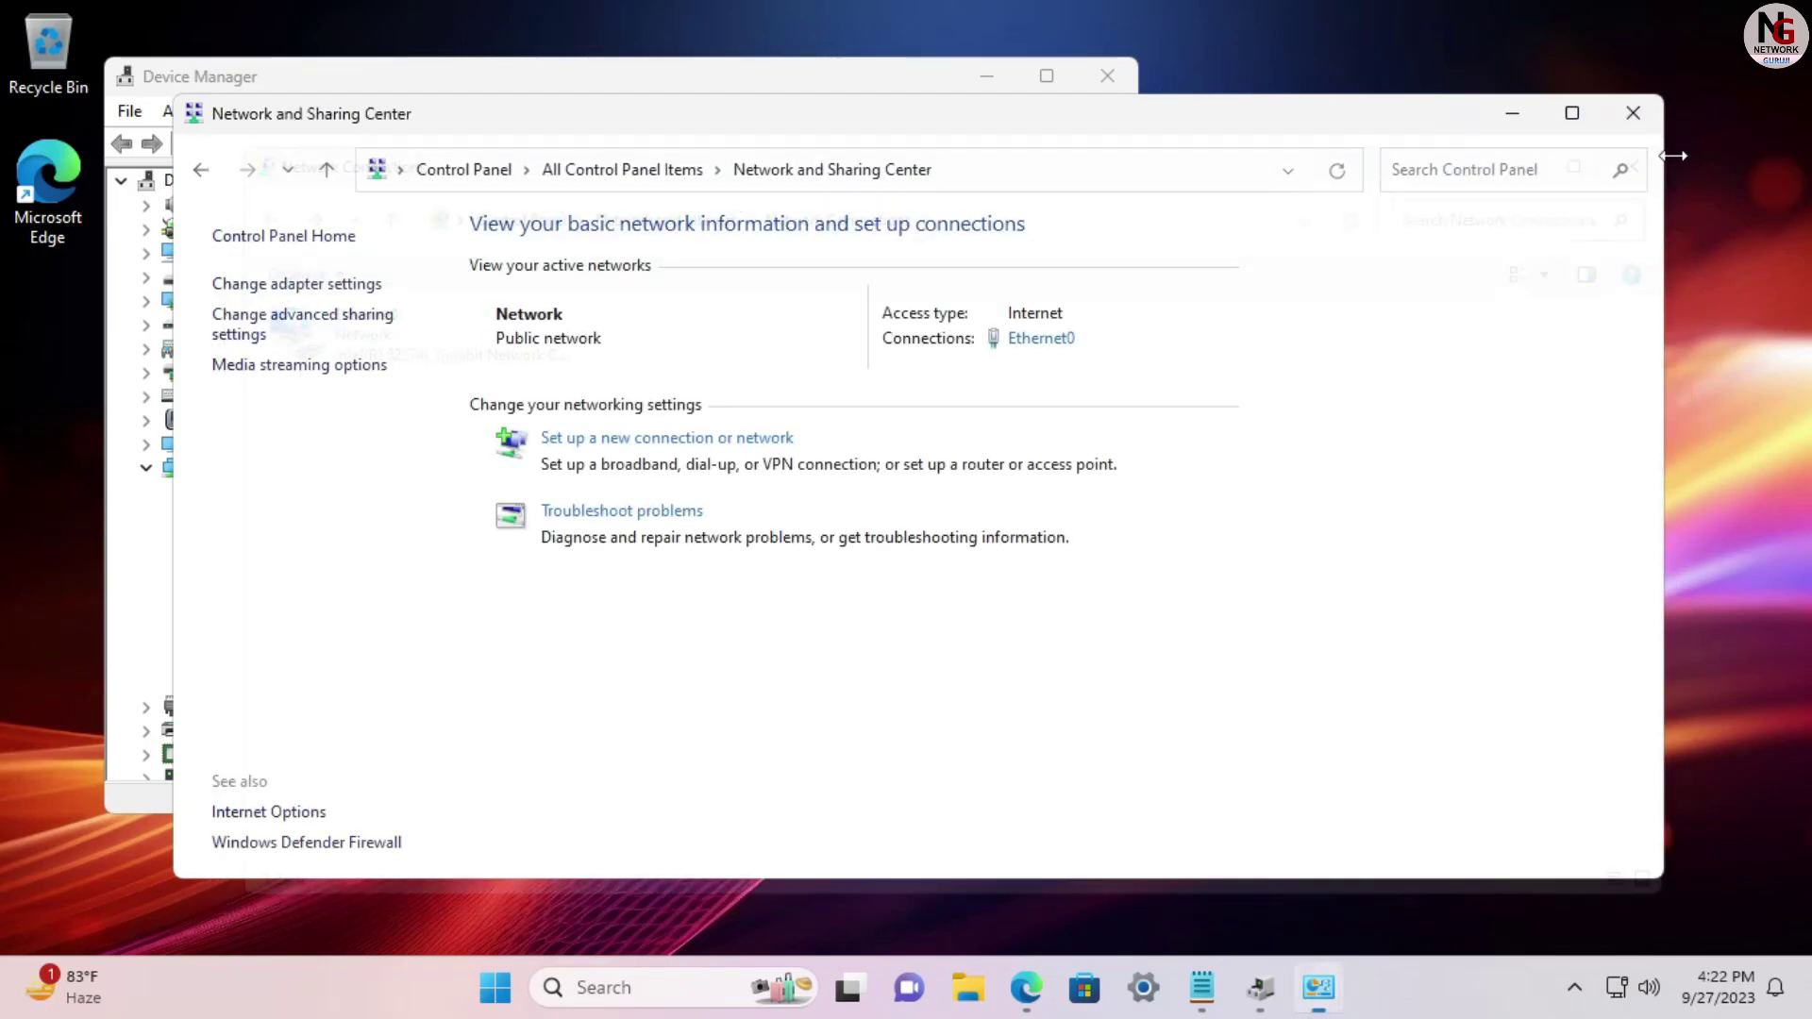
left_click(1632, 113)
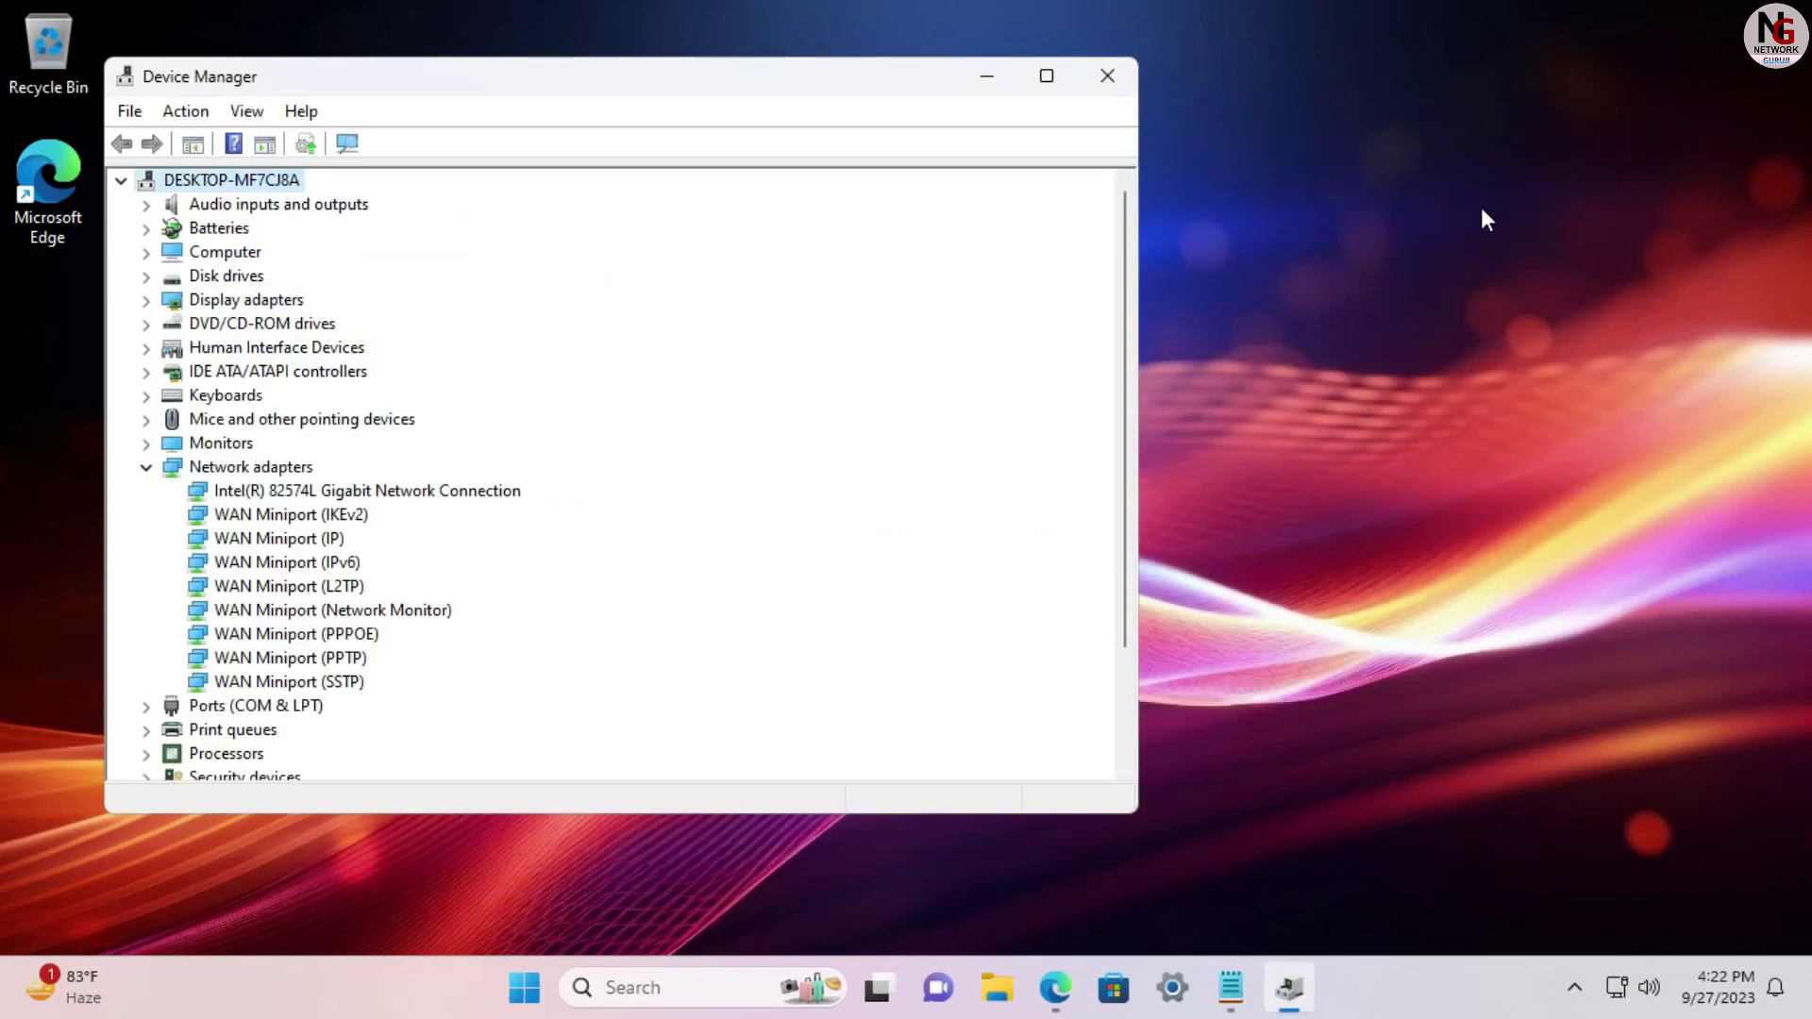
left_click(146, 468)
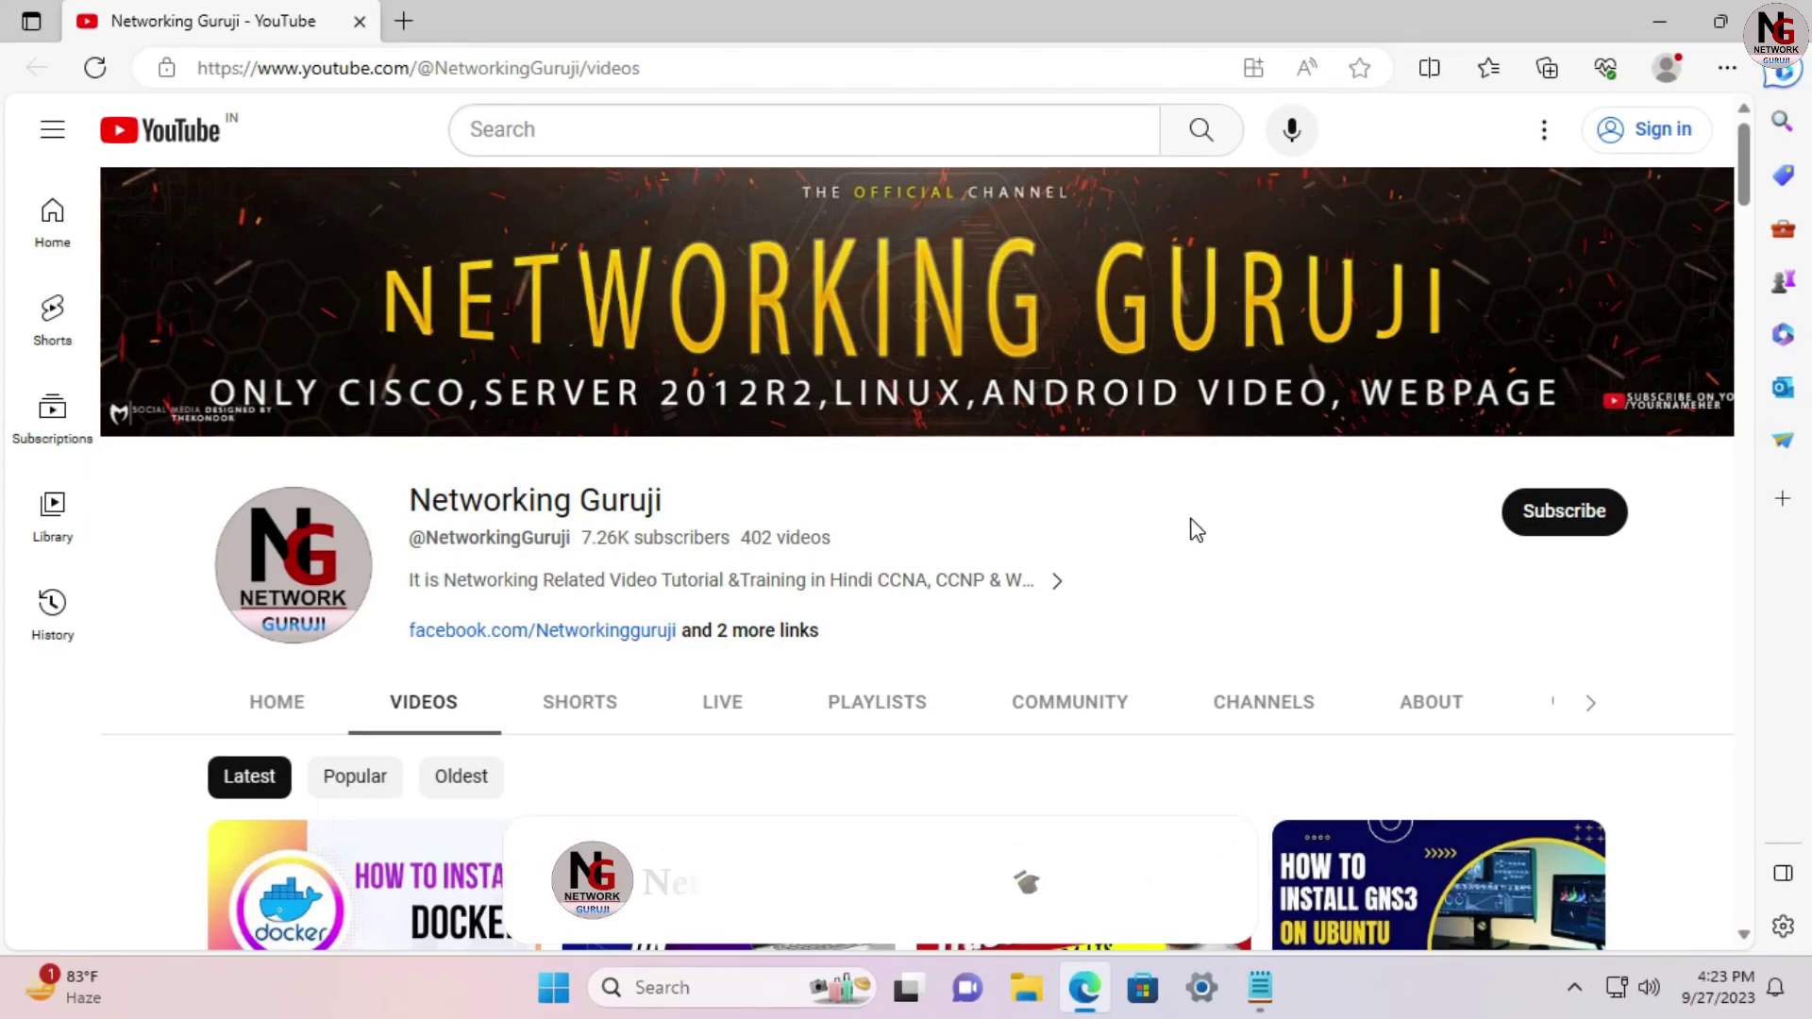
Browse the list of latest videos on the Networking Guruji YouTube channel in the browser
scroll(1684, 626, "down", 1)
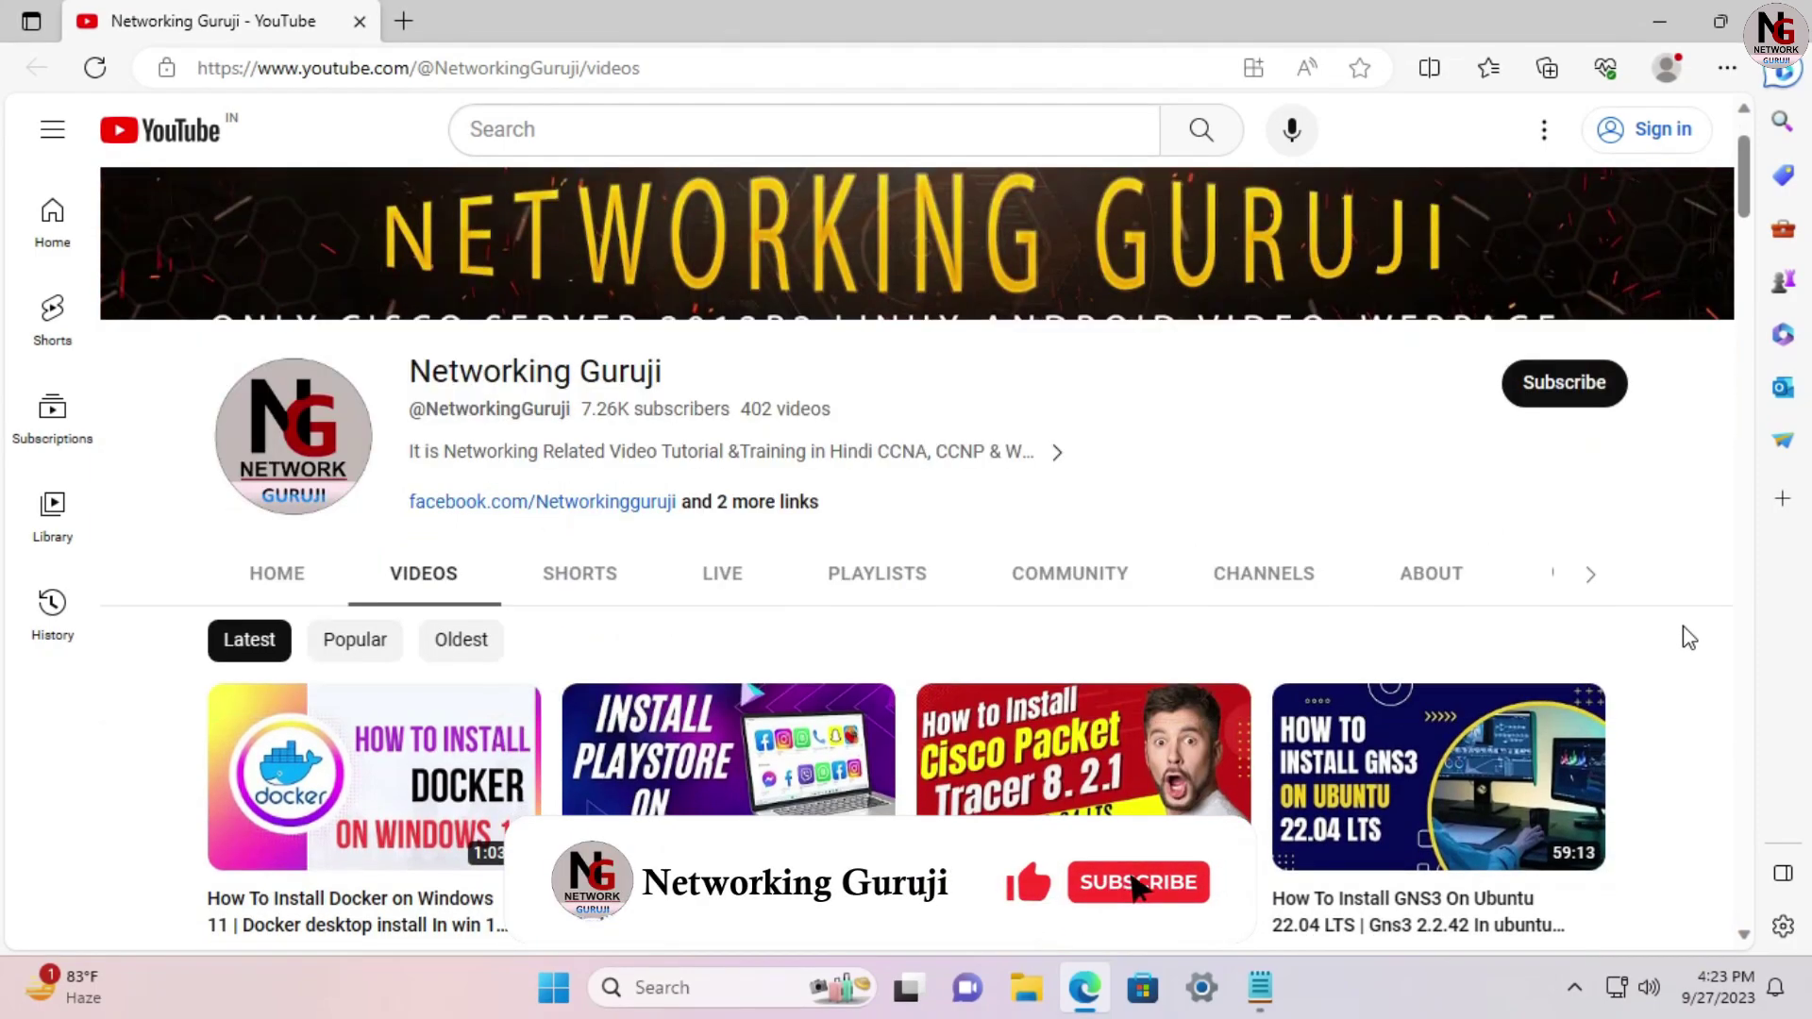
scroll(1682, 627, "down", 2)
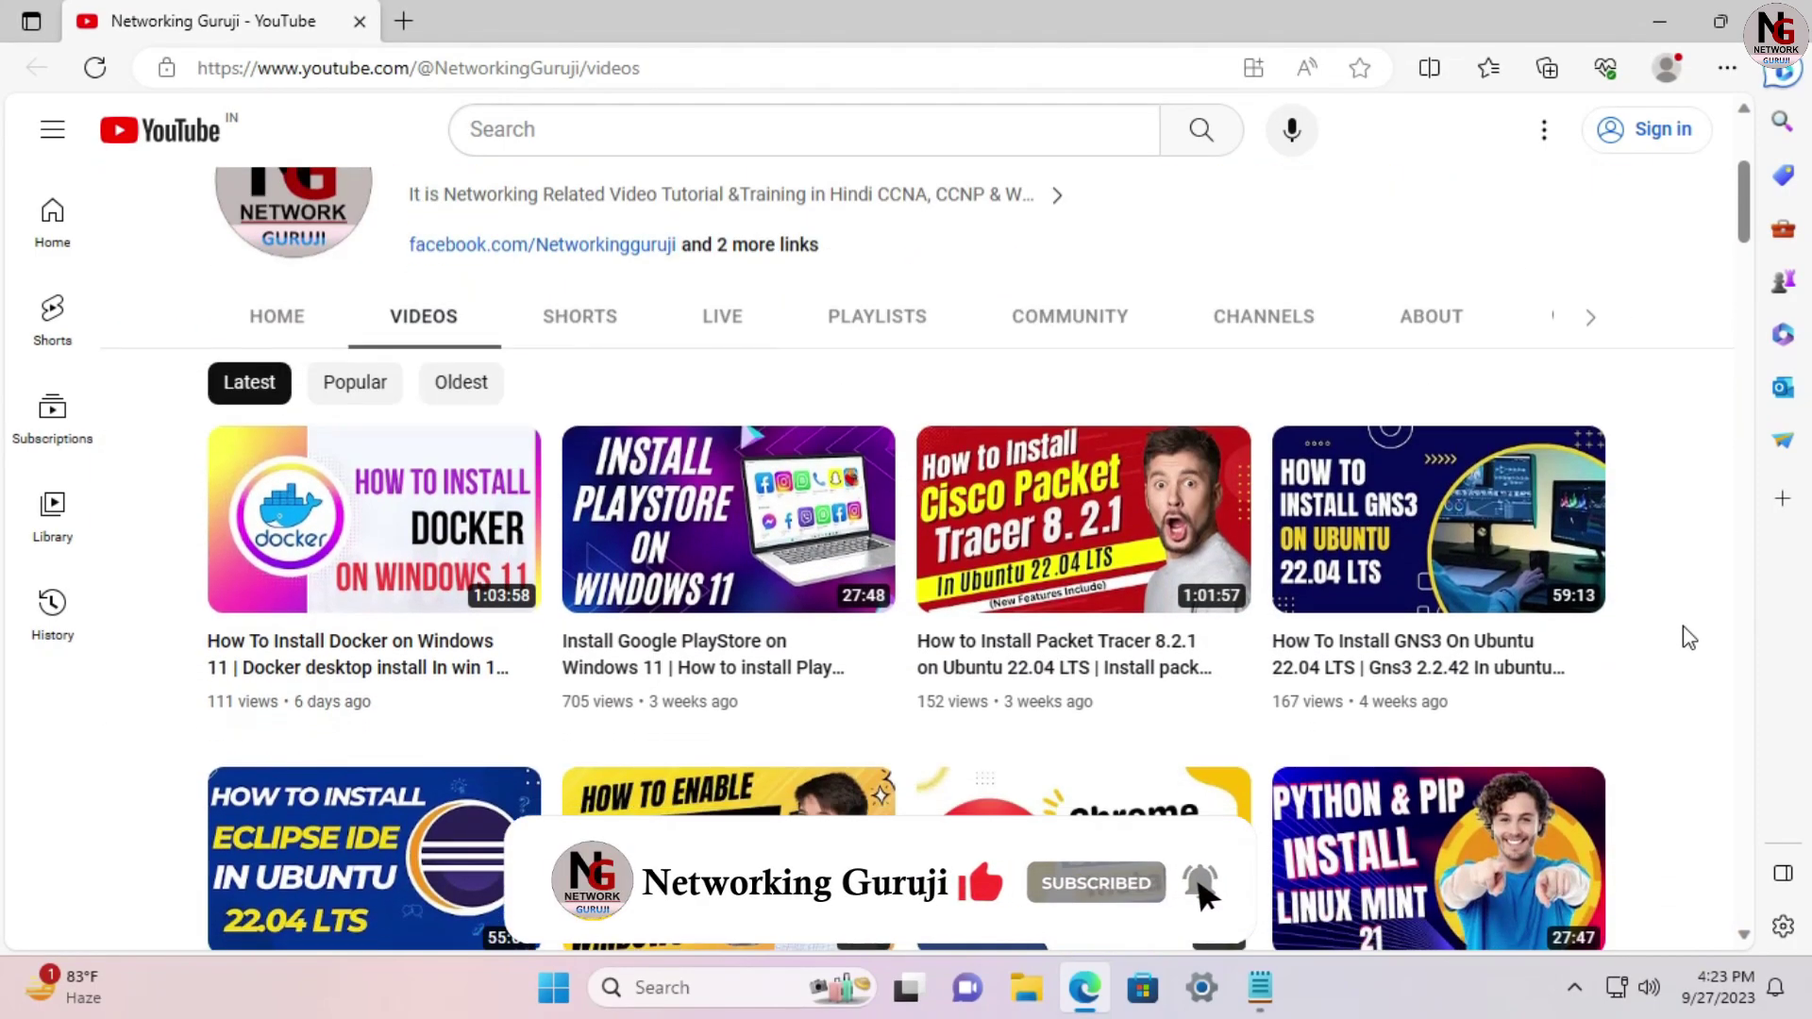
scroll(1683, 627, "down", 1)
scroll(1683, 626, "down", 1)
scroll(1684, 626, "down", 2)
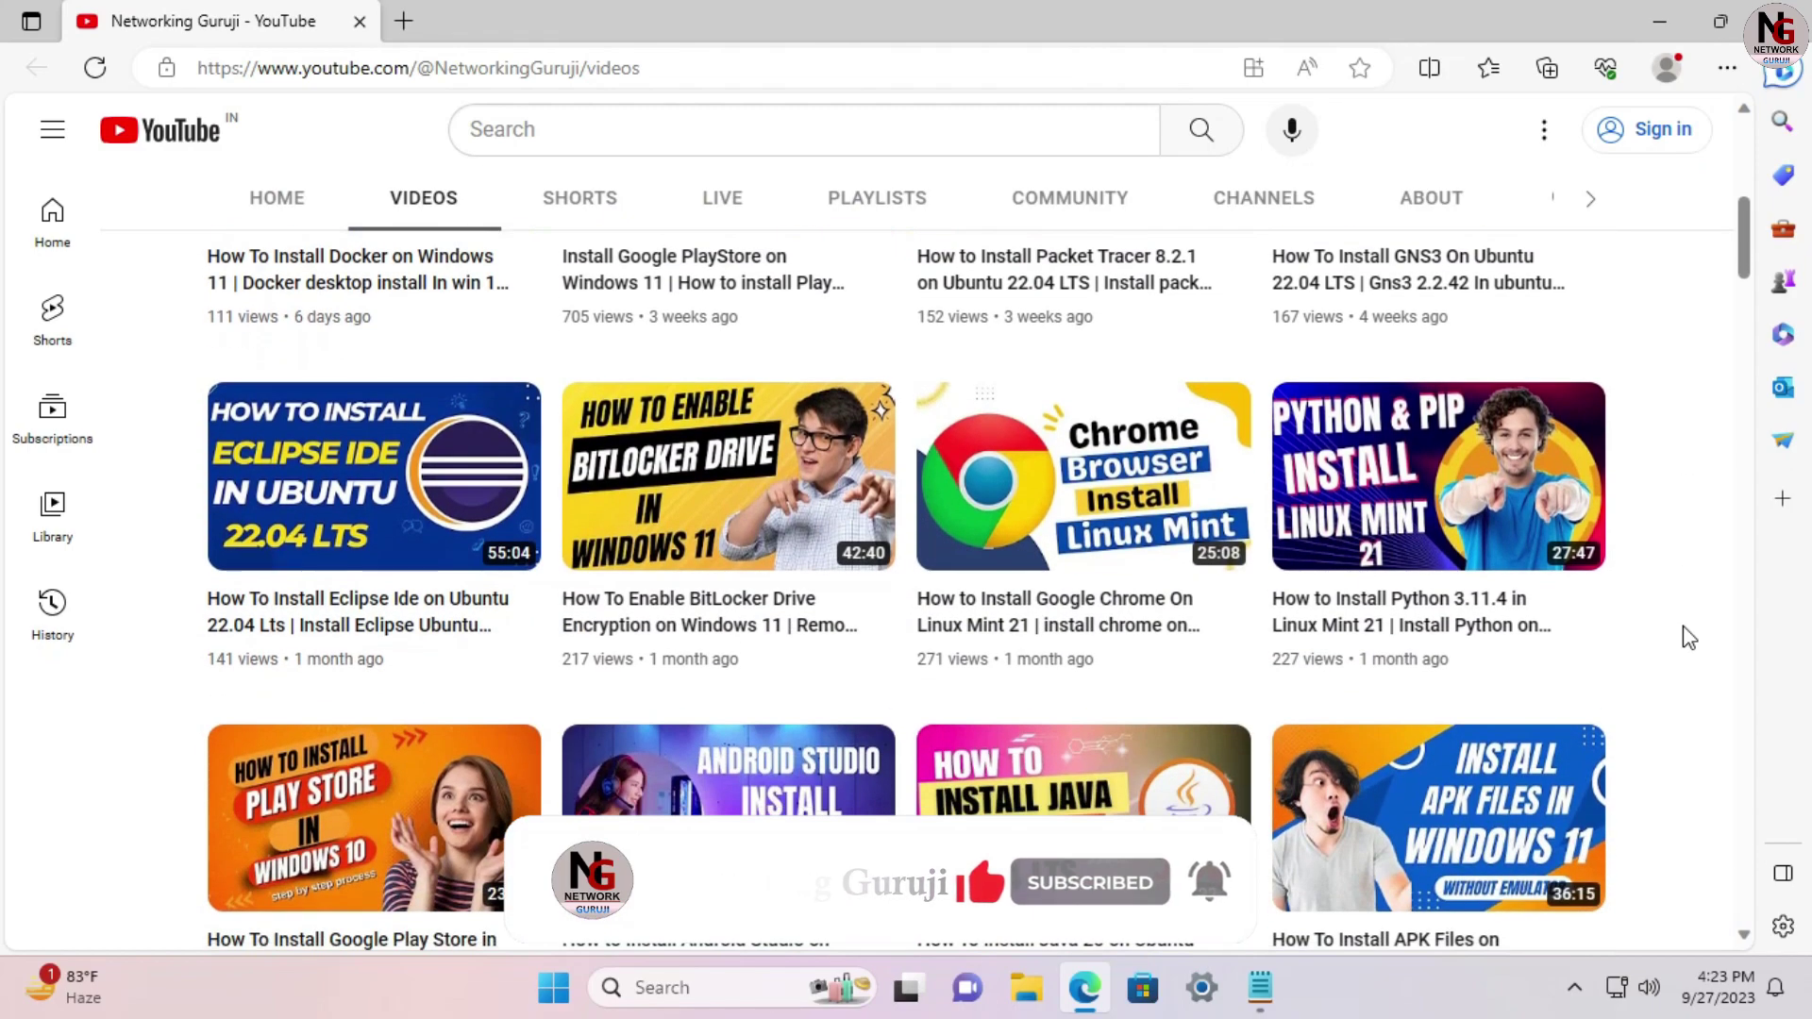
scroll(1684, 625, "down", 5)
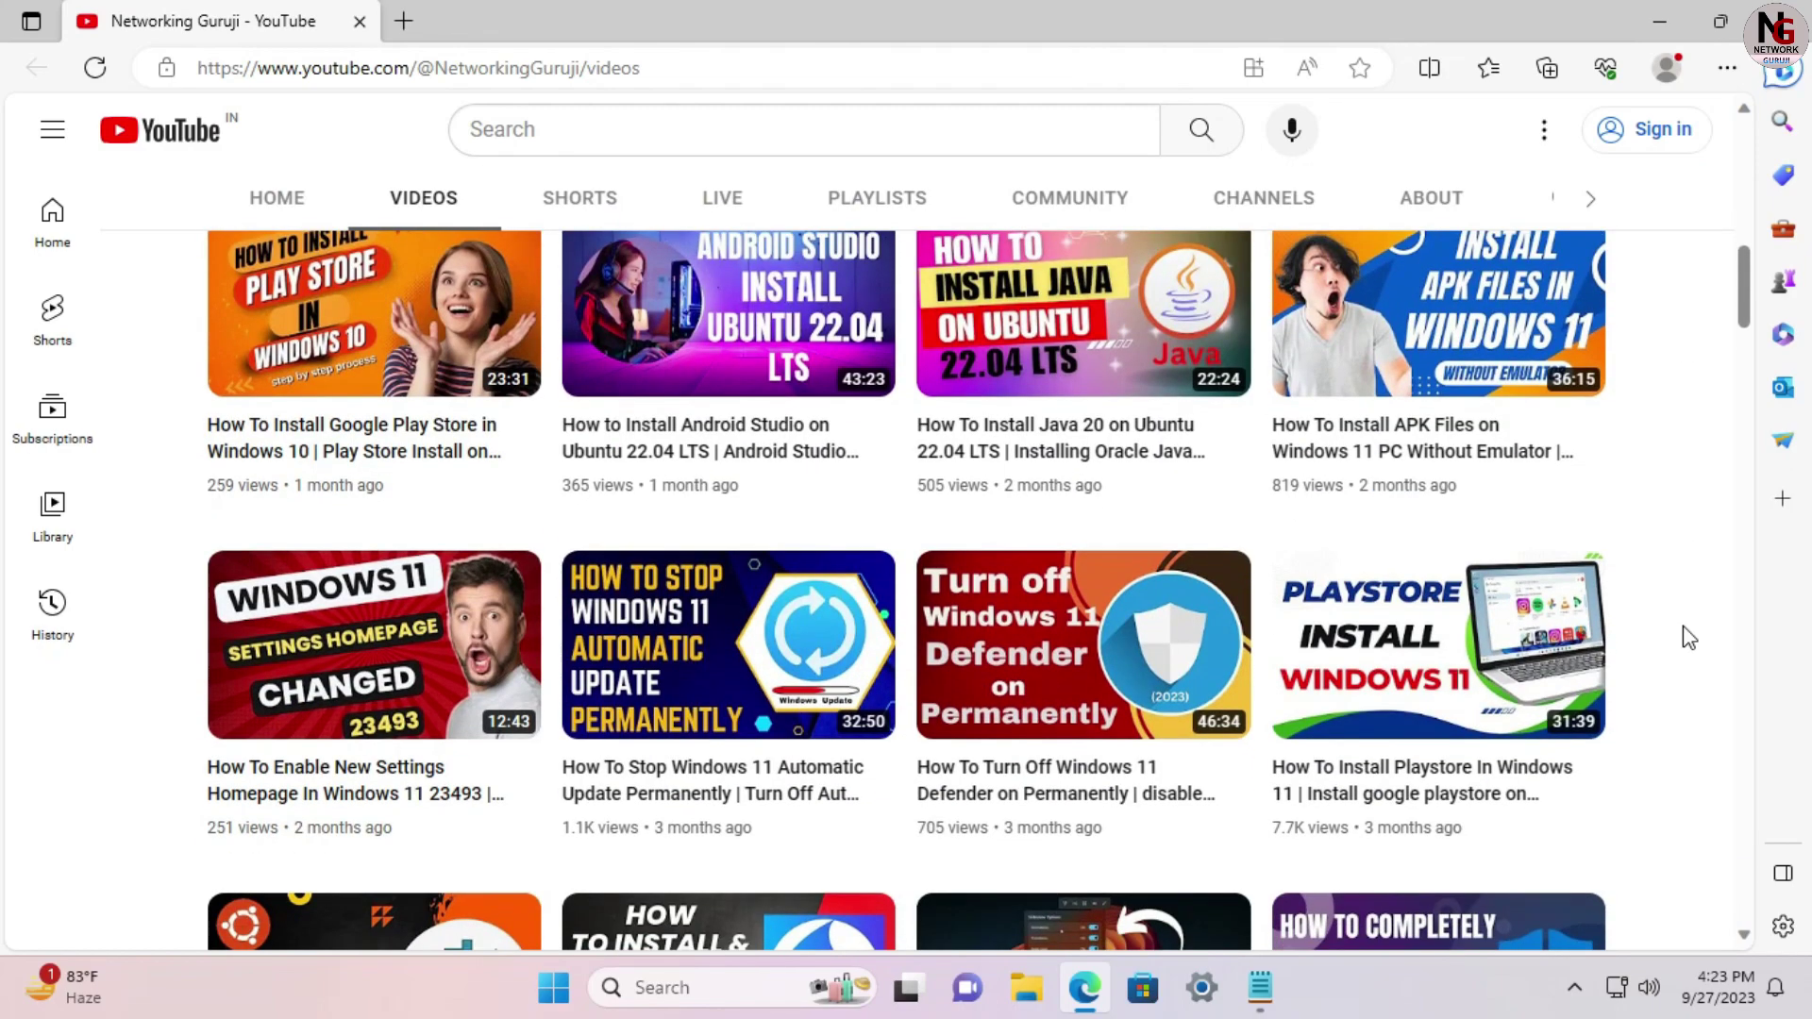
scroll(1683, 625, "down", 5)
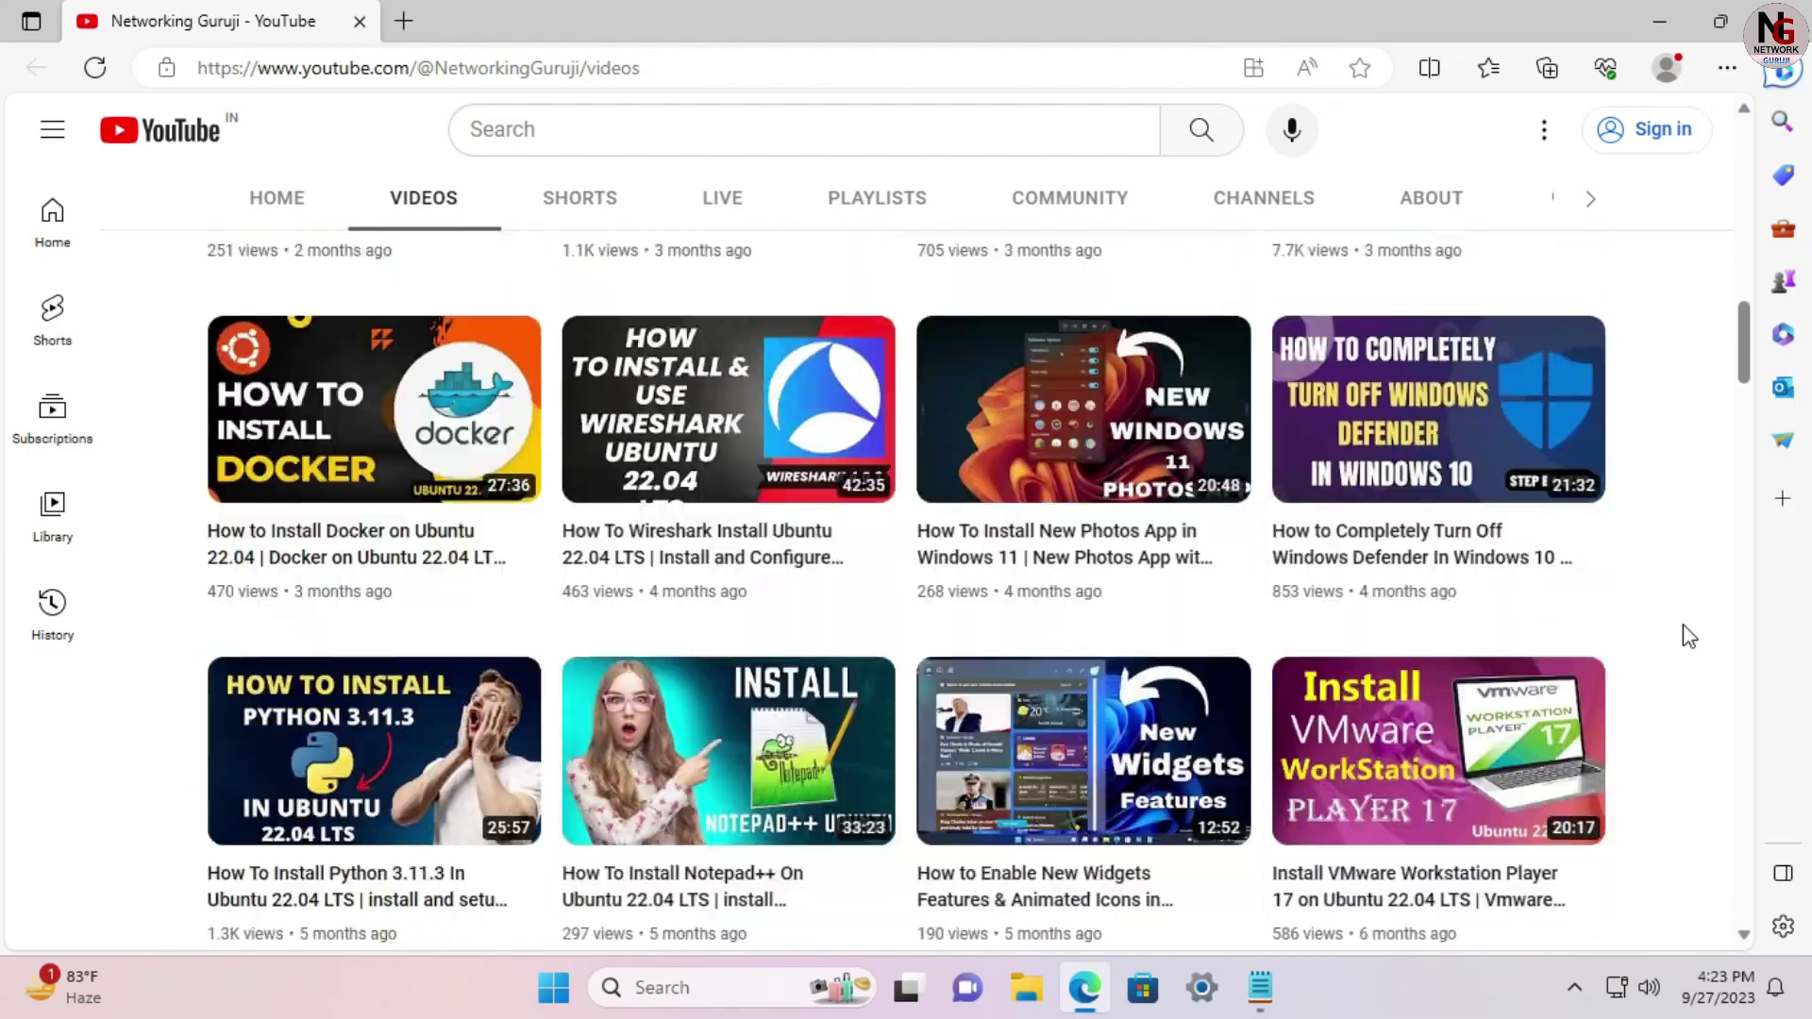
scroll(1688, 635, "down", 5)
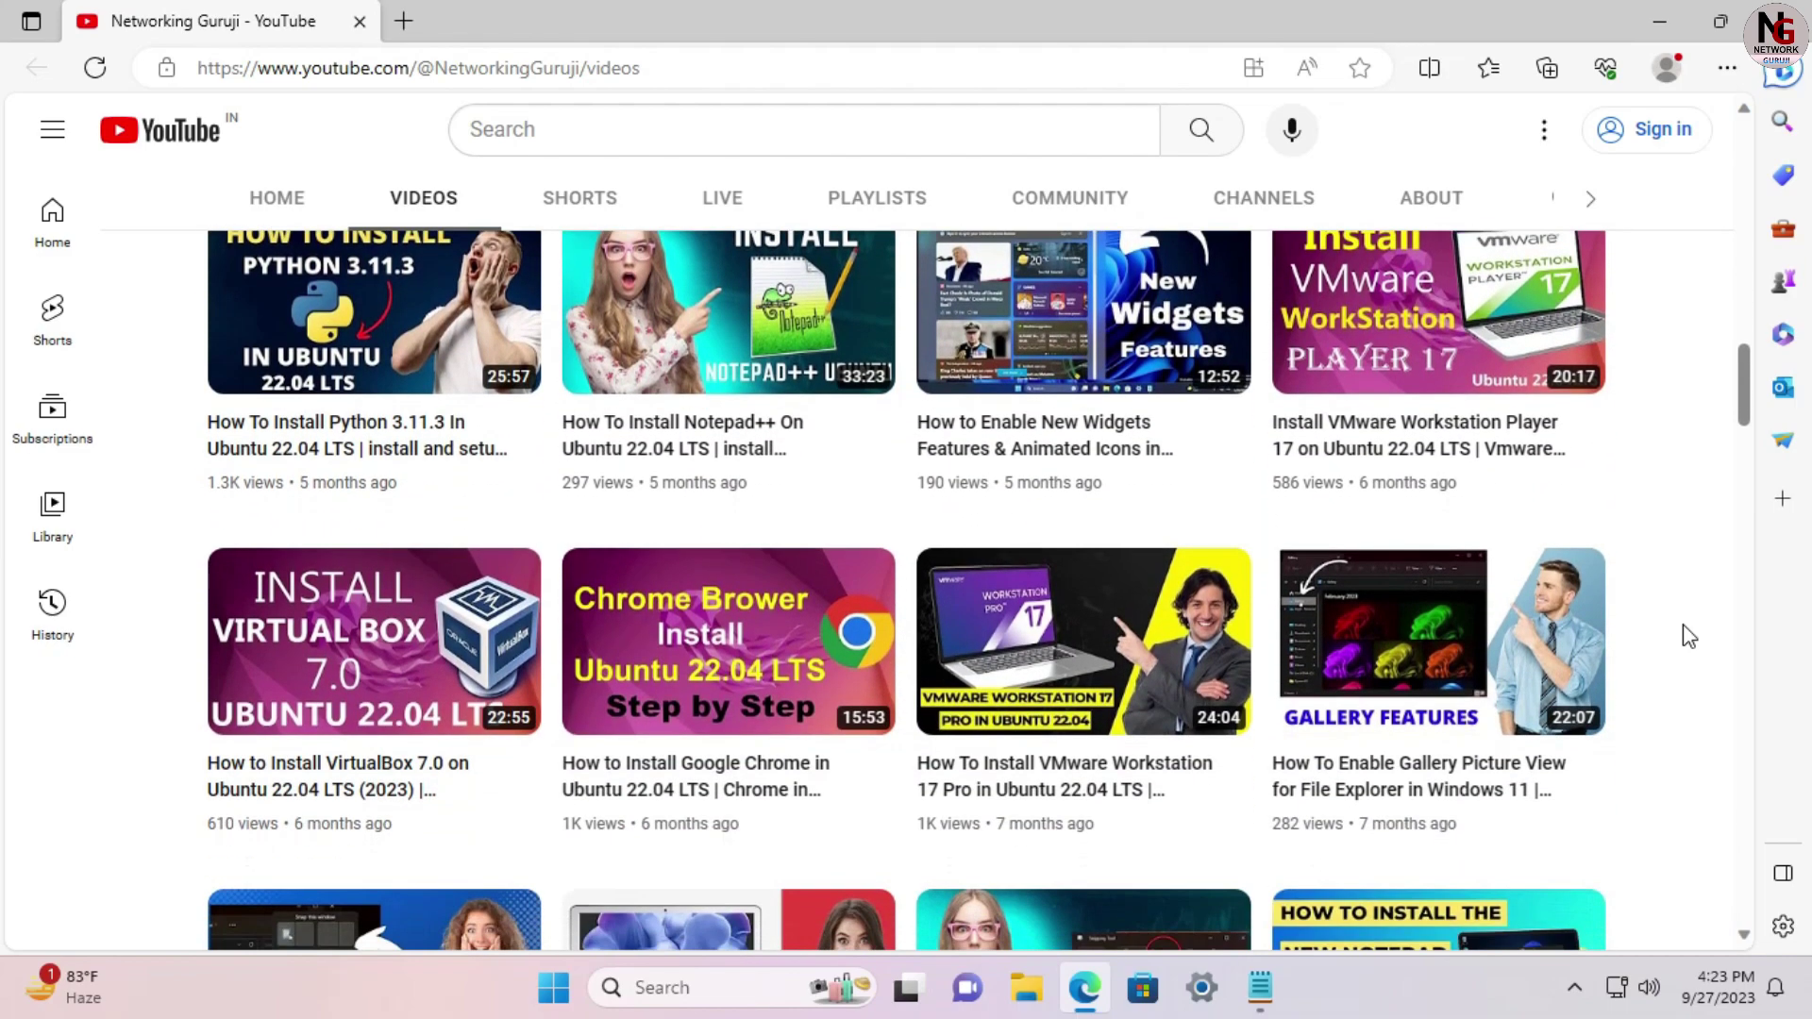
Look through the older videos on the Networking Guruji channel, down to the Windows 11 and Linux installation tutorials
scroll(1688, 635, "down", 5)
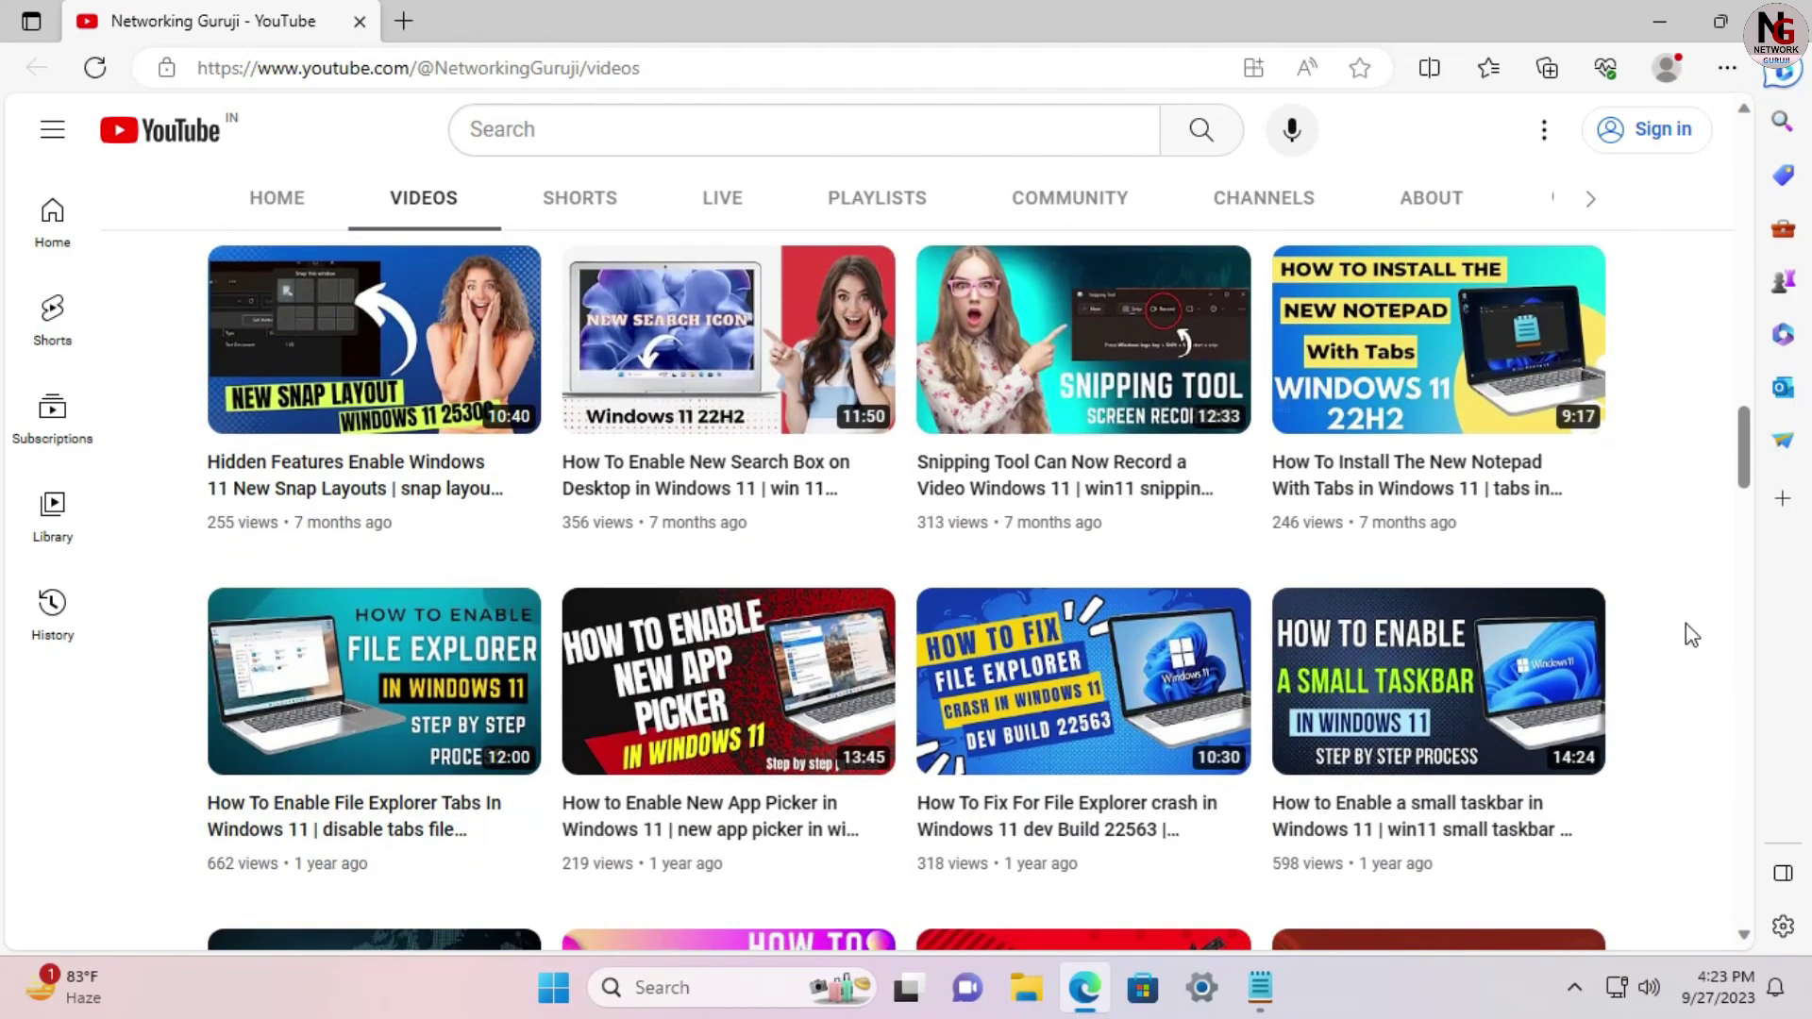
scroll(1689, 632, "down", 6)
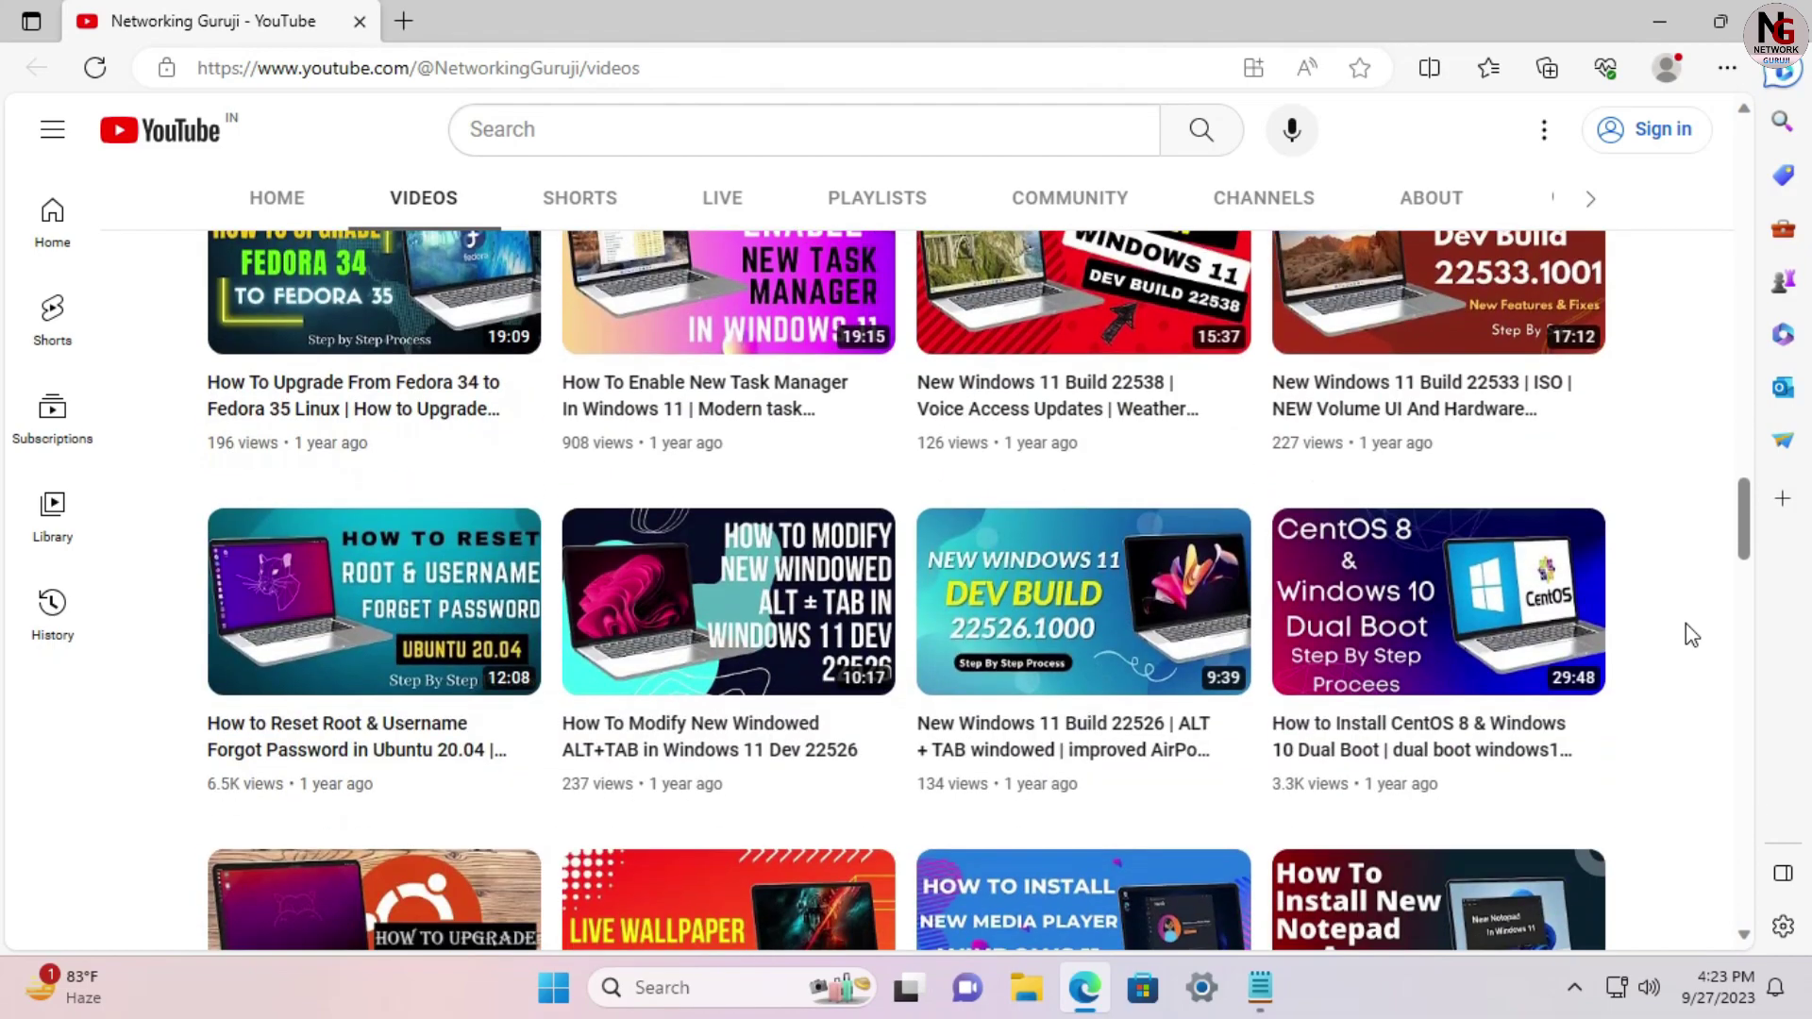
scroll(1686, 624, "down", 8)
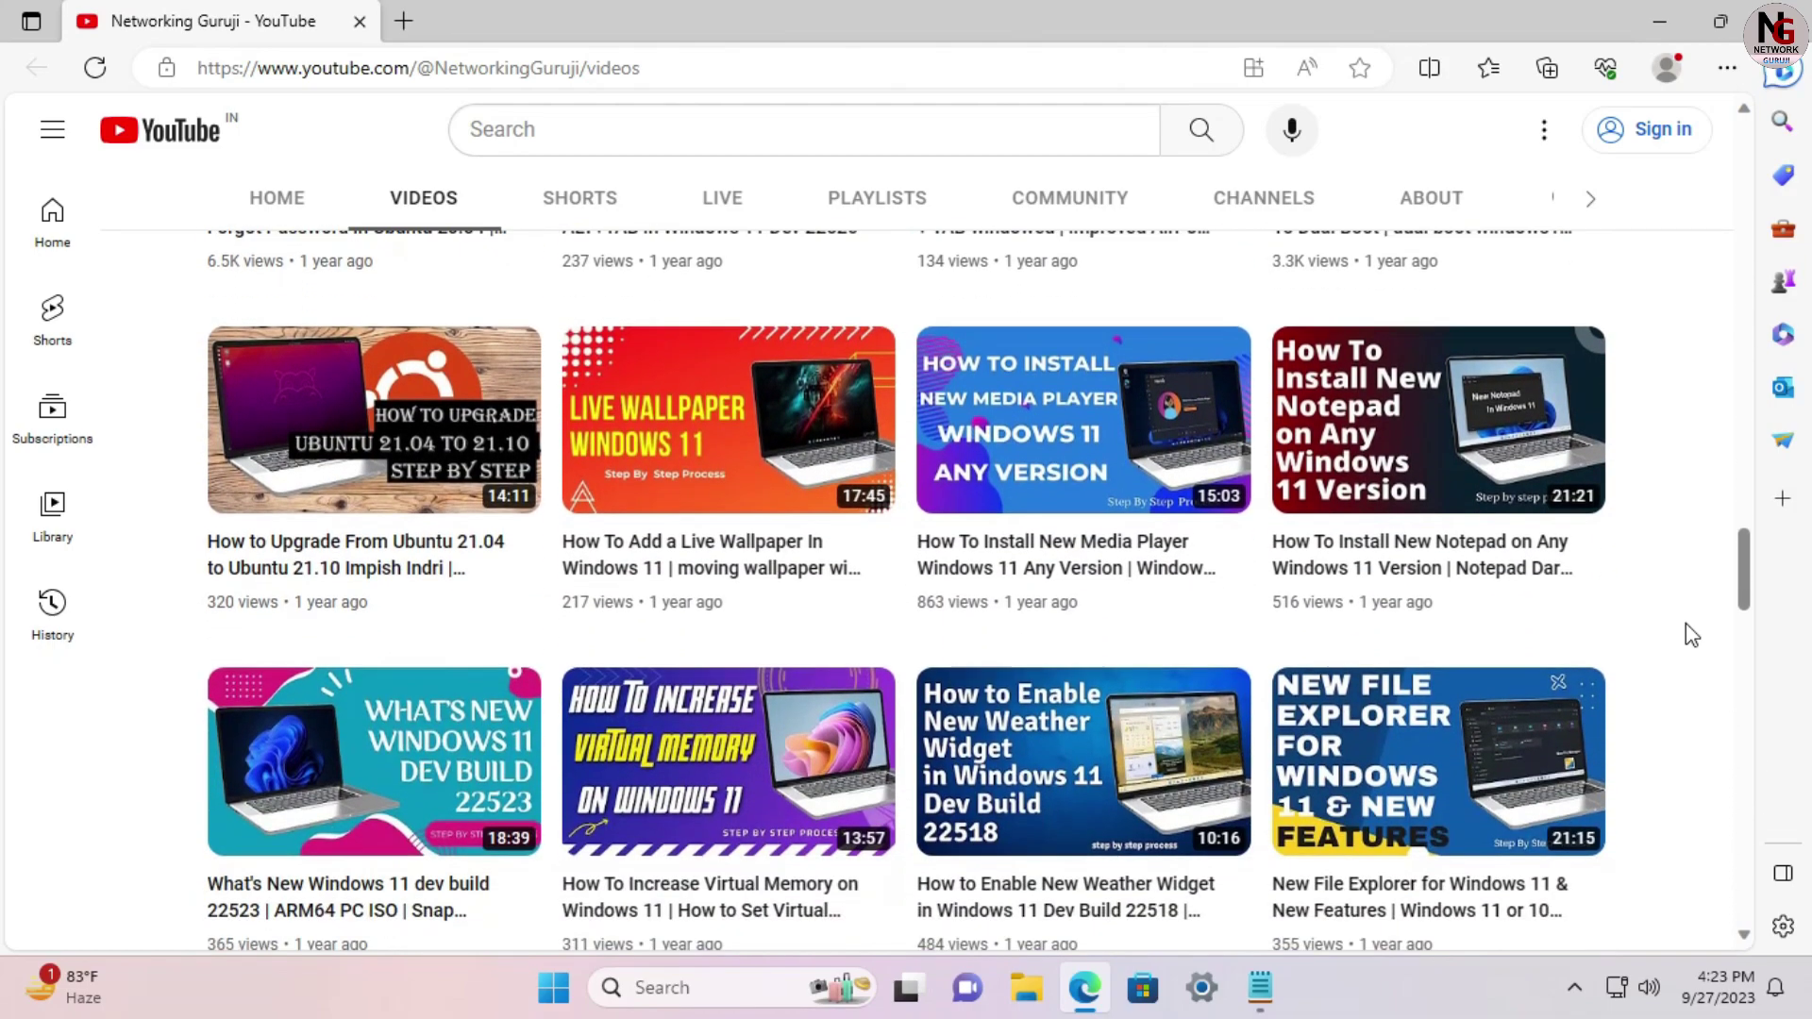
scroll(1686, 624, "down", 8)
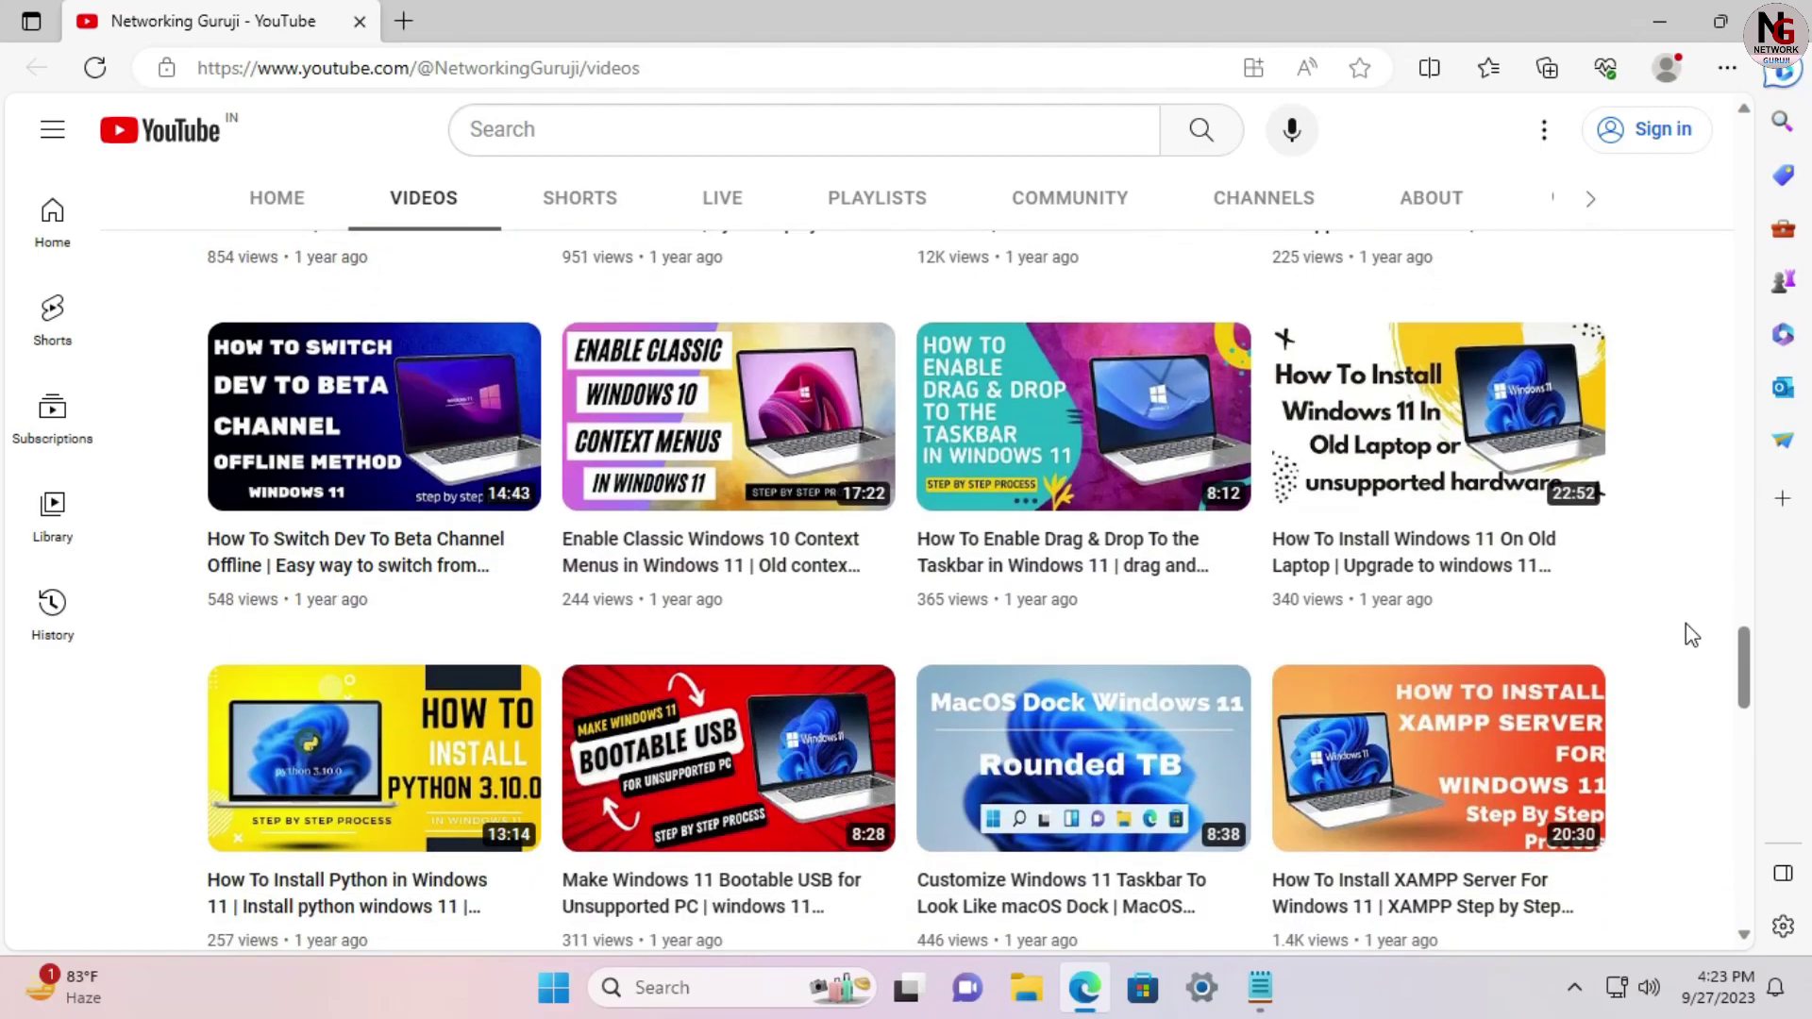
scroll(1686, 623, "down", 7)
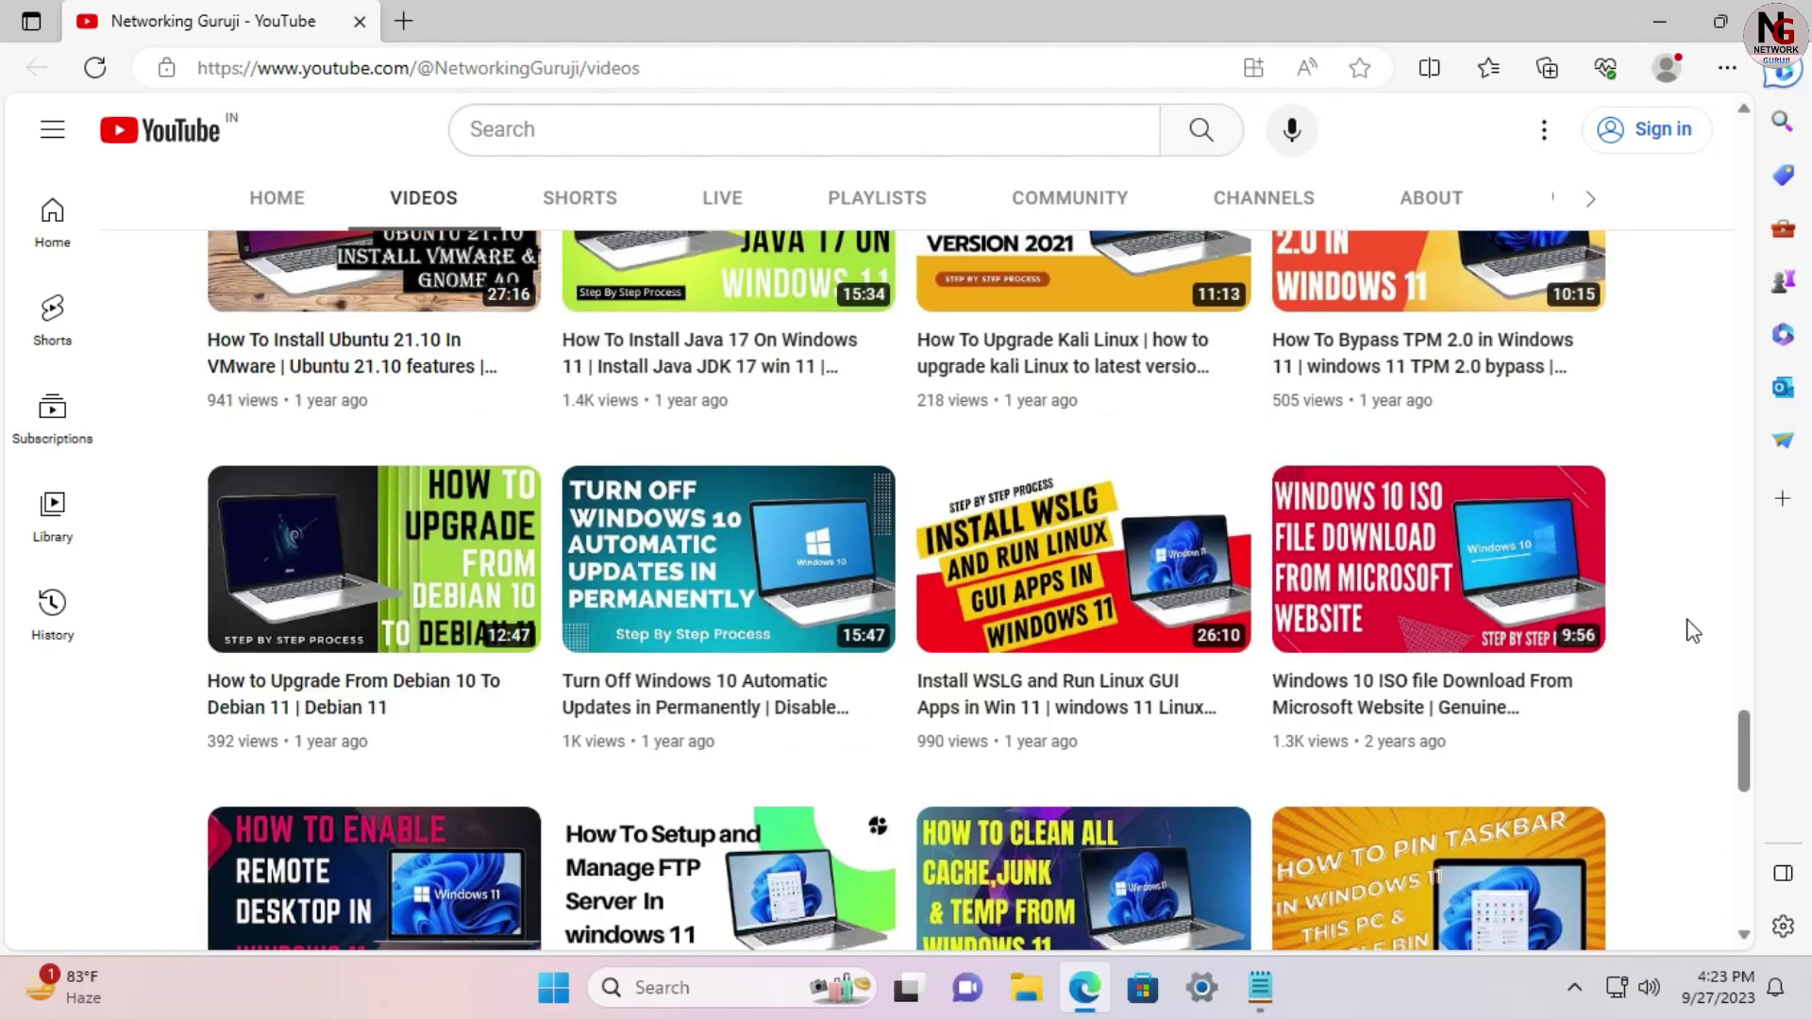
scroll(1694, 625, "up", 11)
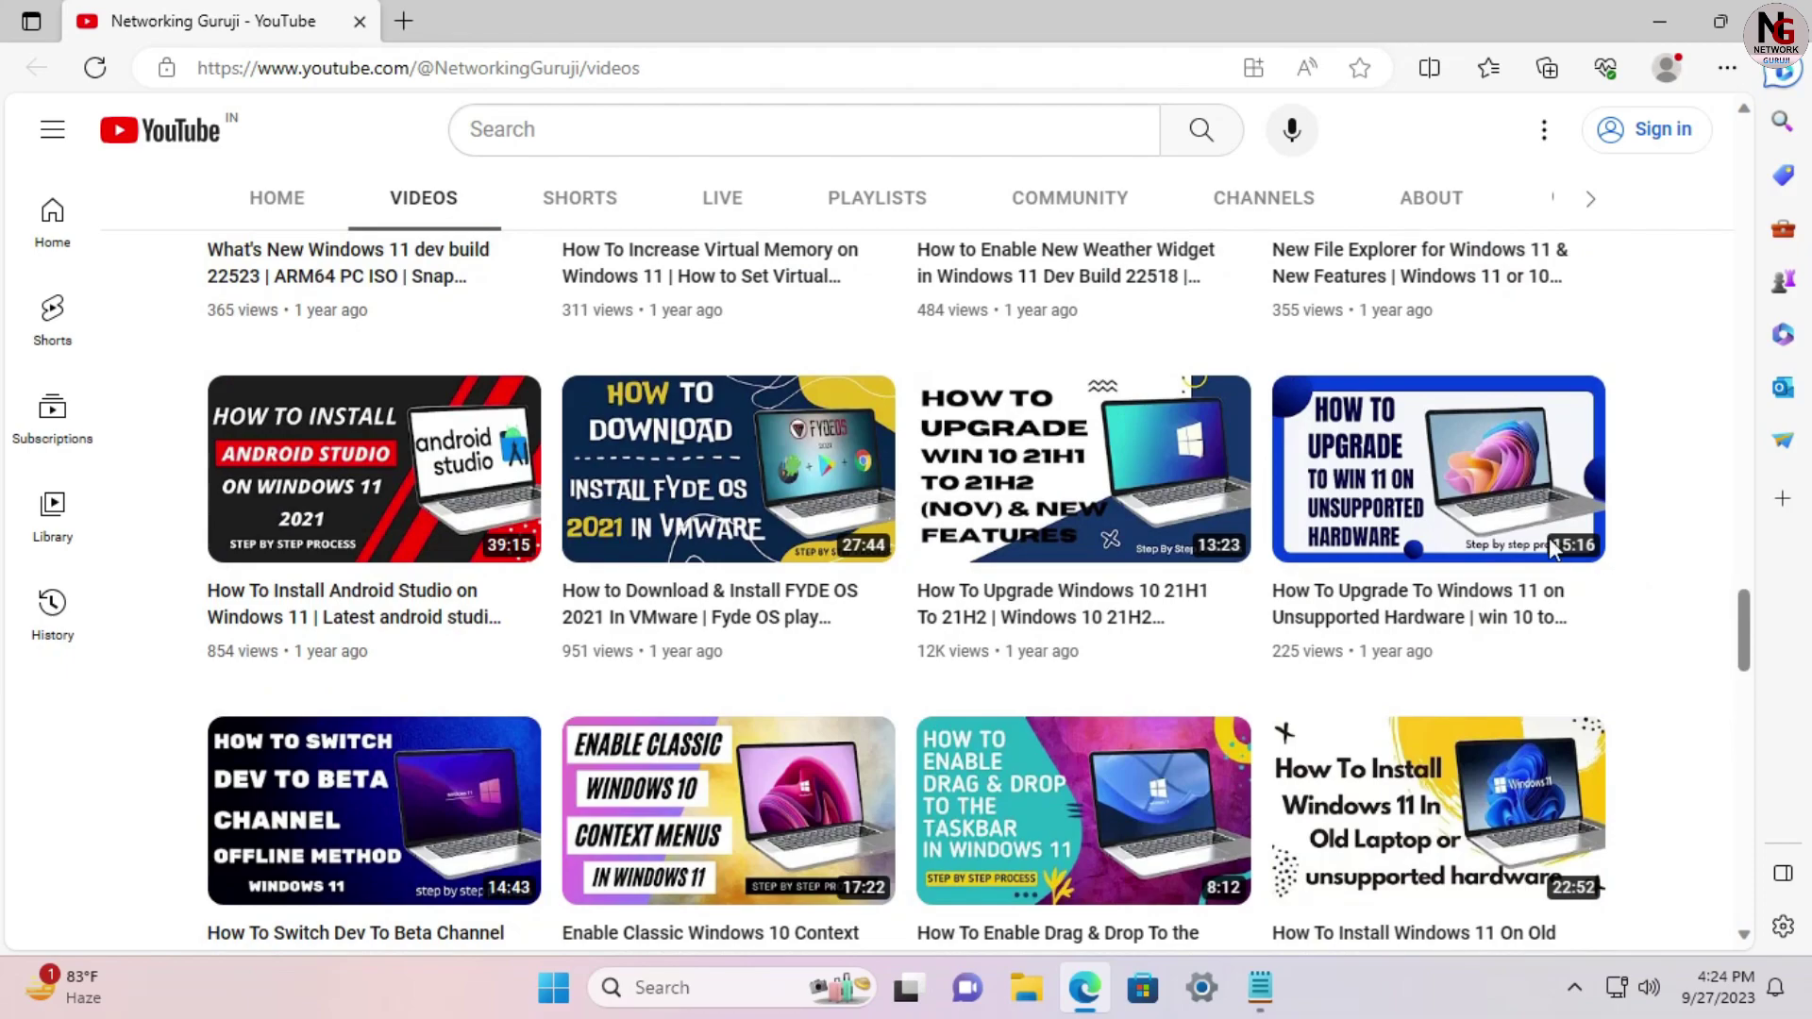
Open the Networking Guruji channel's playlists and look through the created playlists
left_click(878, 200)
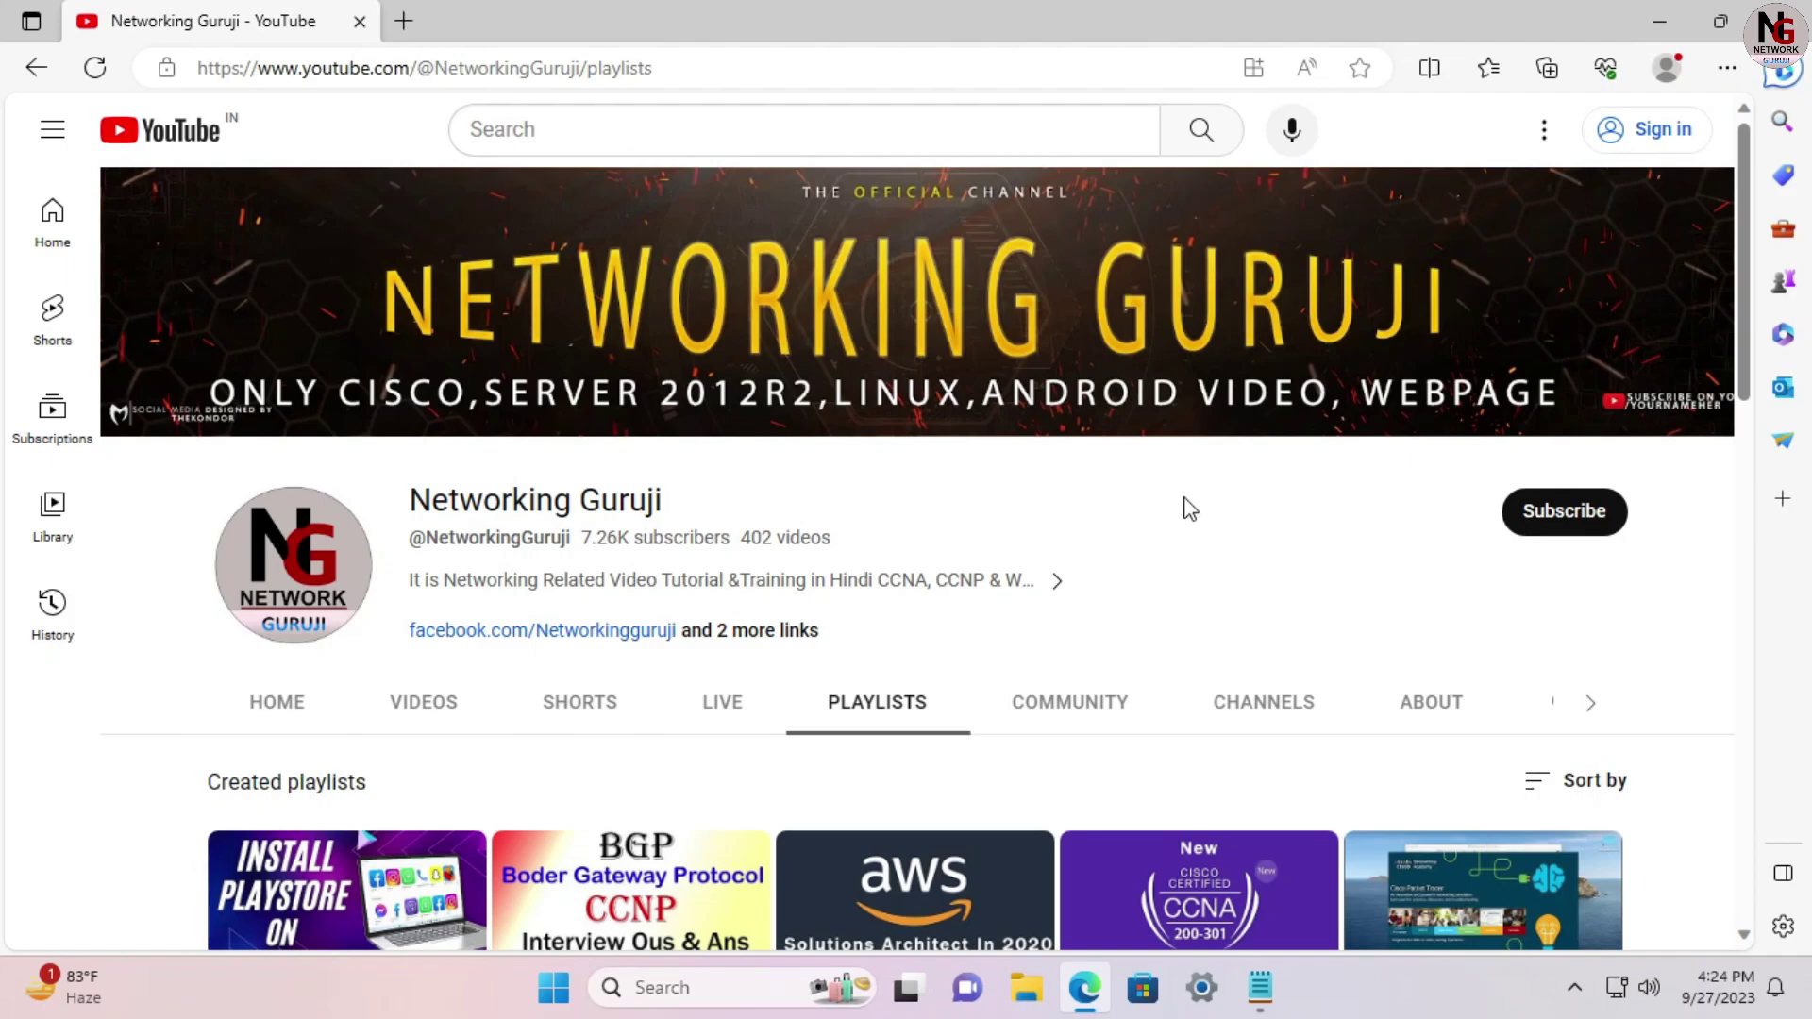
scroll(1191, 508, "down", 1)
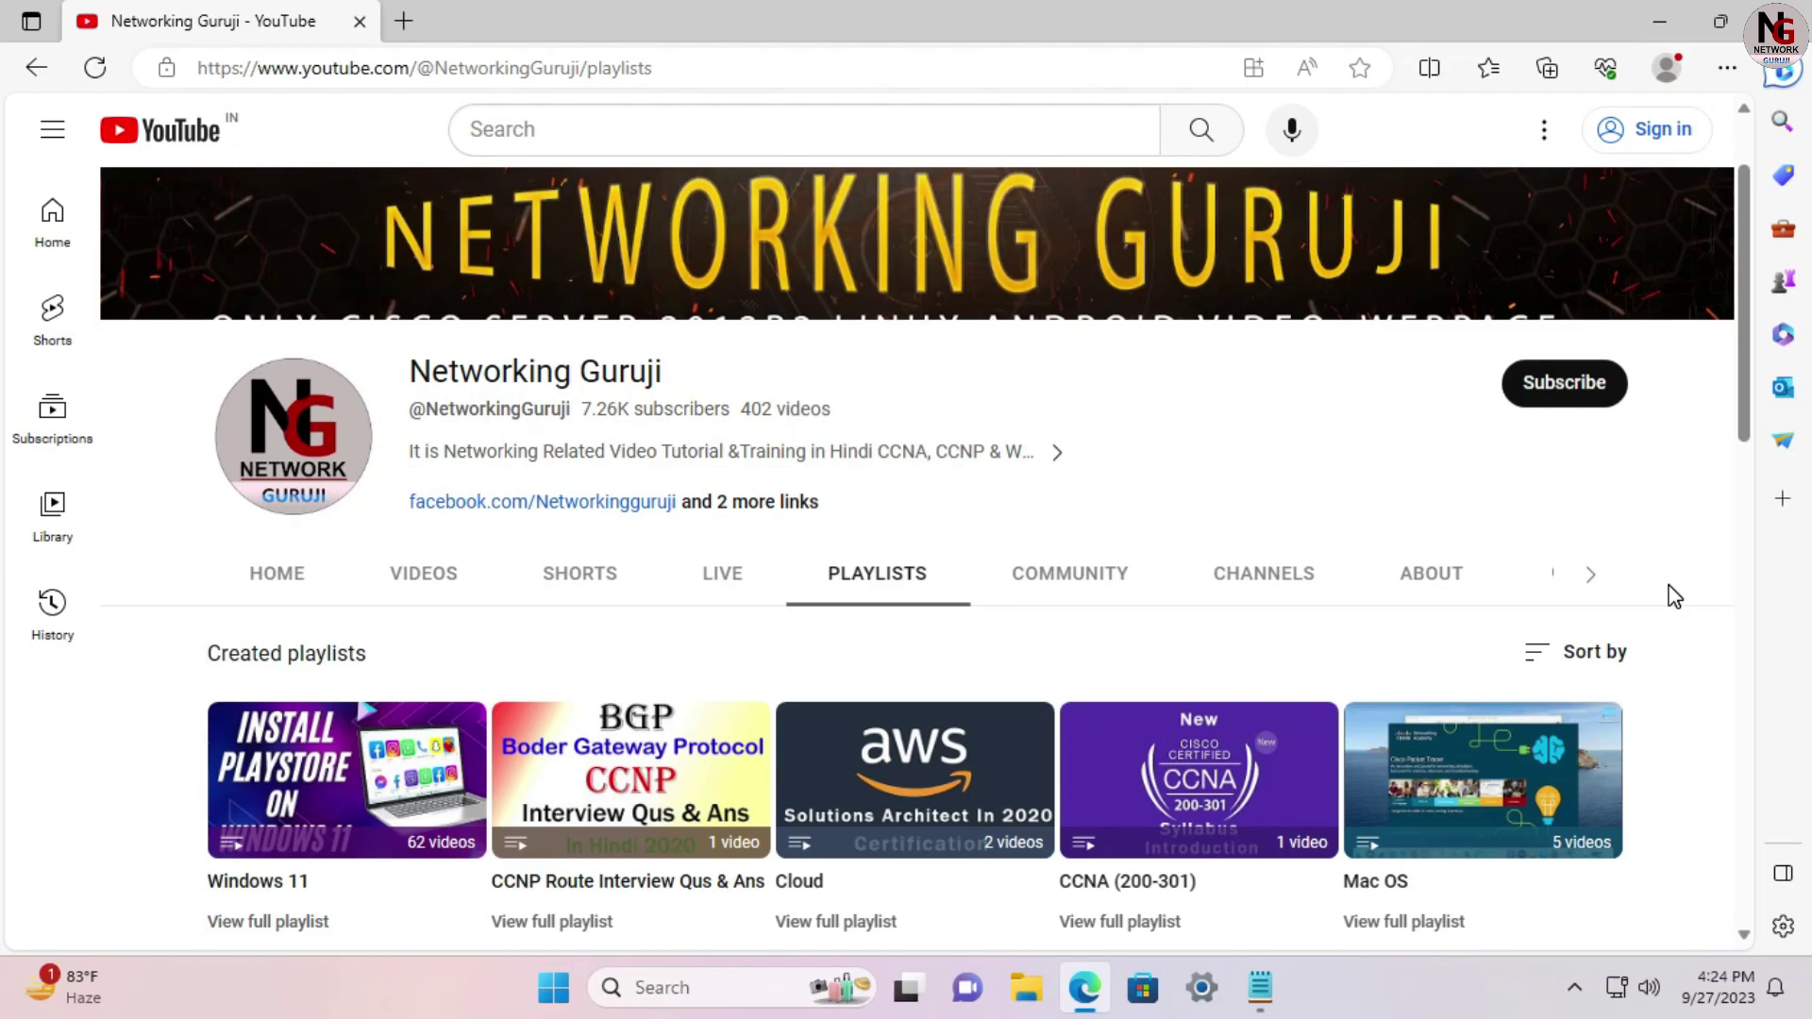
scroll(1673, 595, "down", 1)
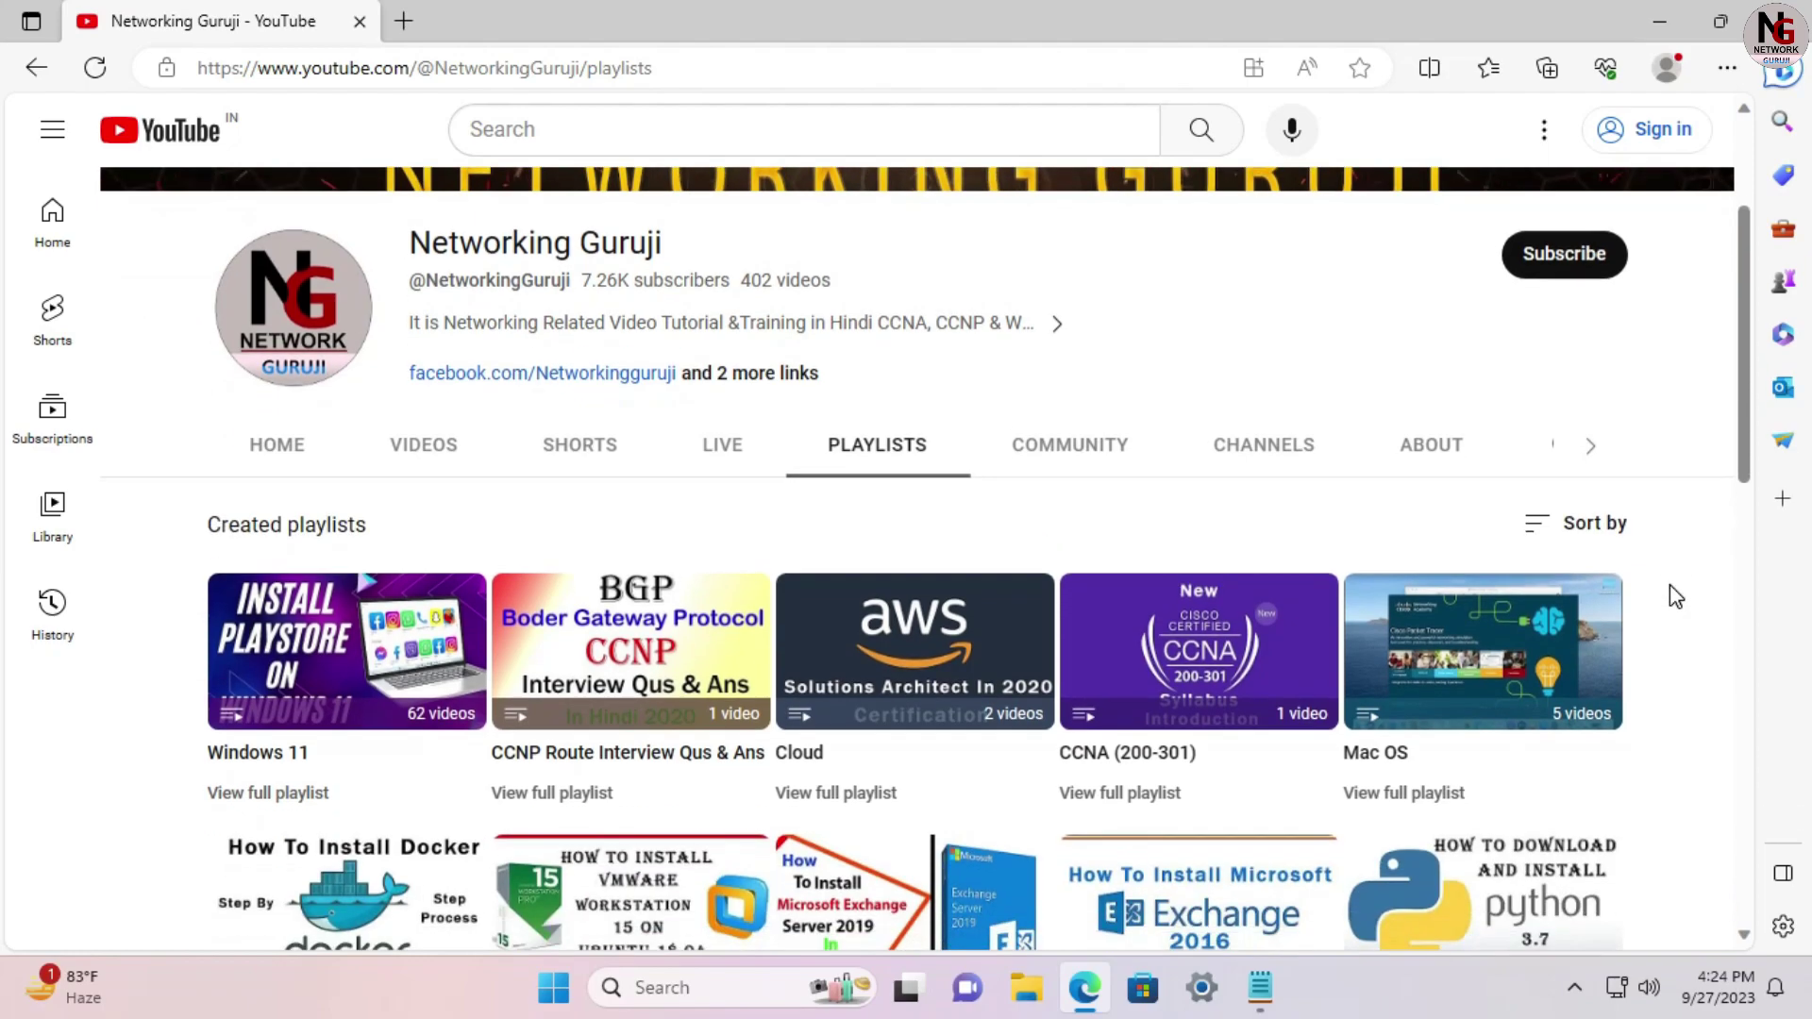
scroll(1675, 596, "down", 2)
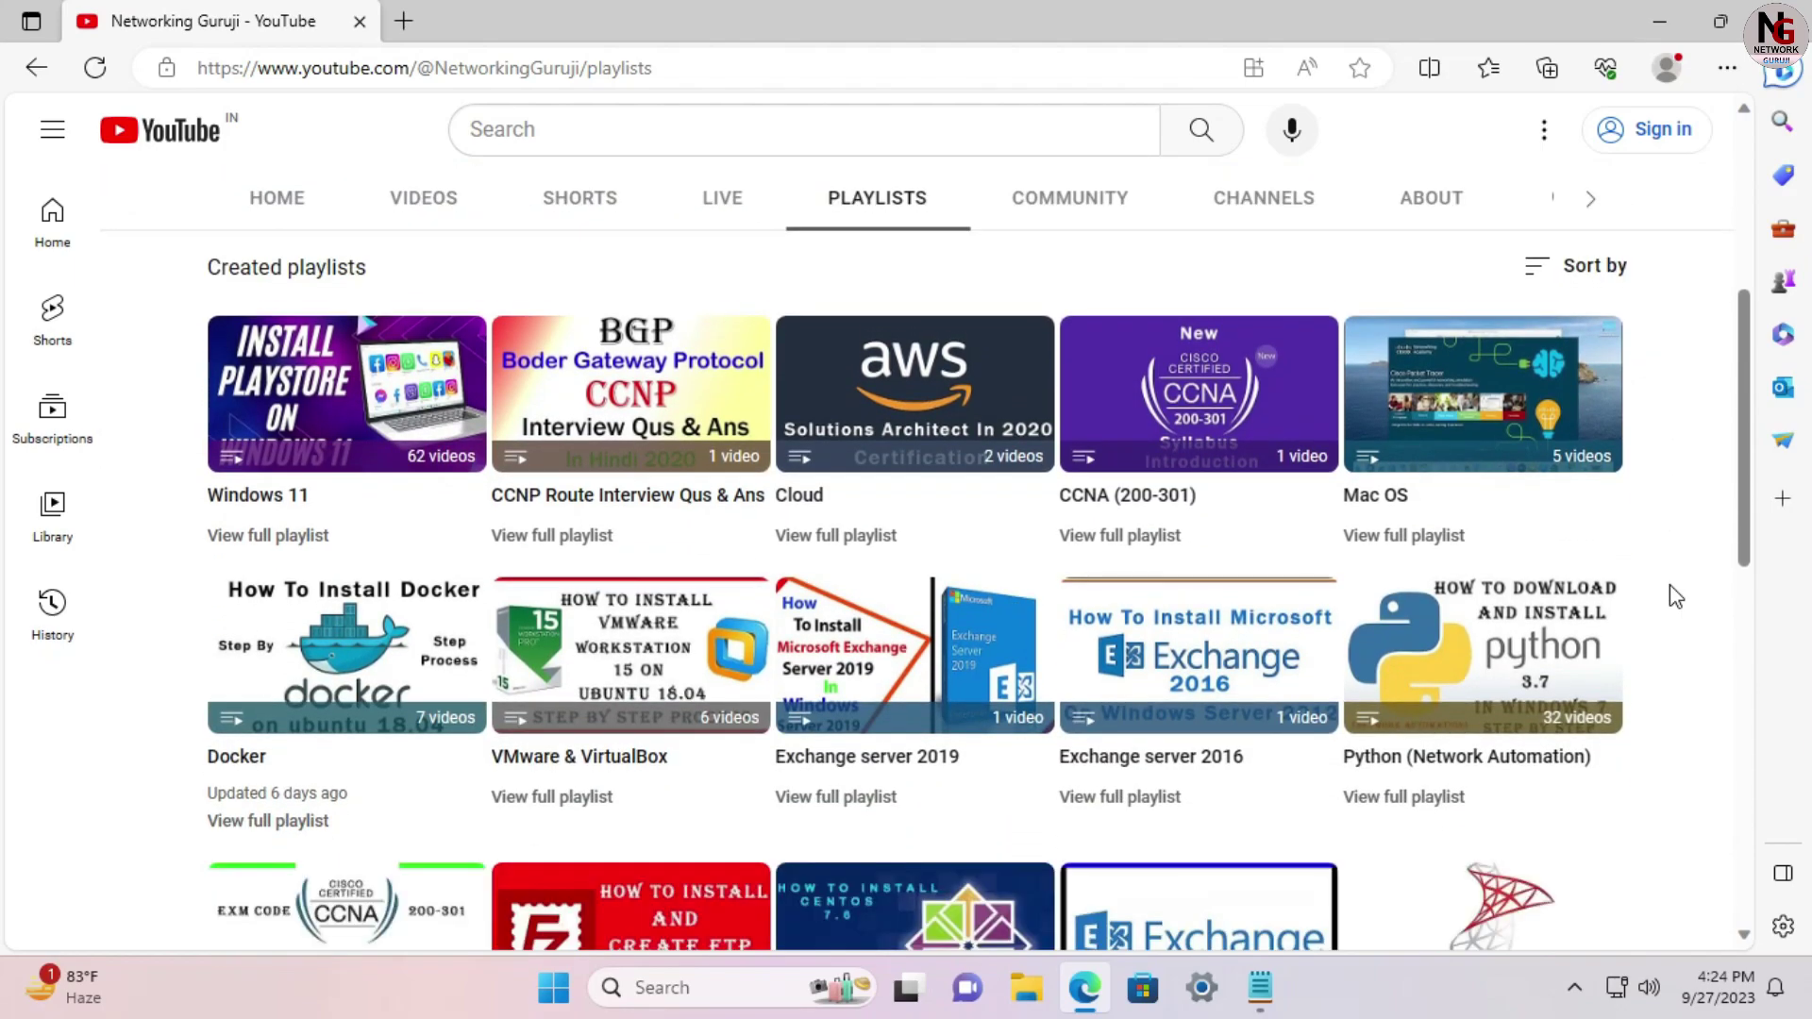
scroll(1675, 597, "down", 1)
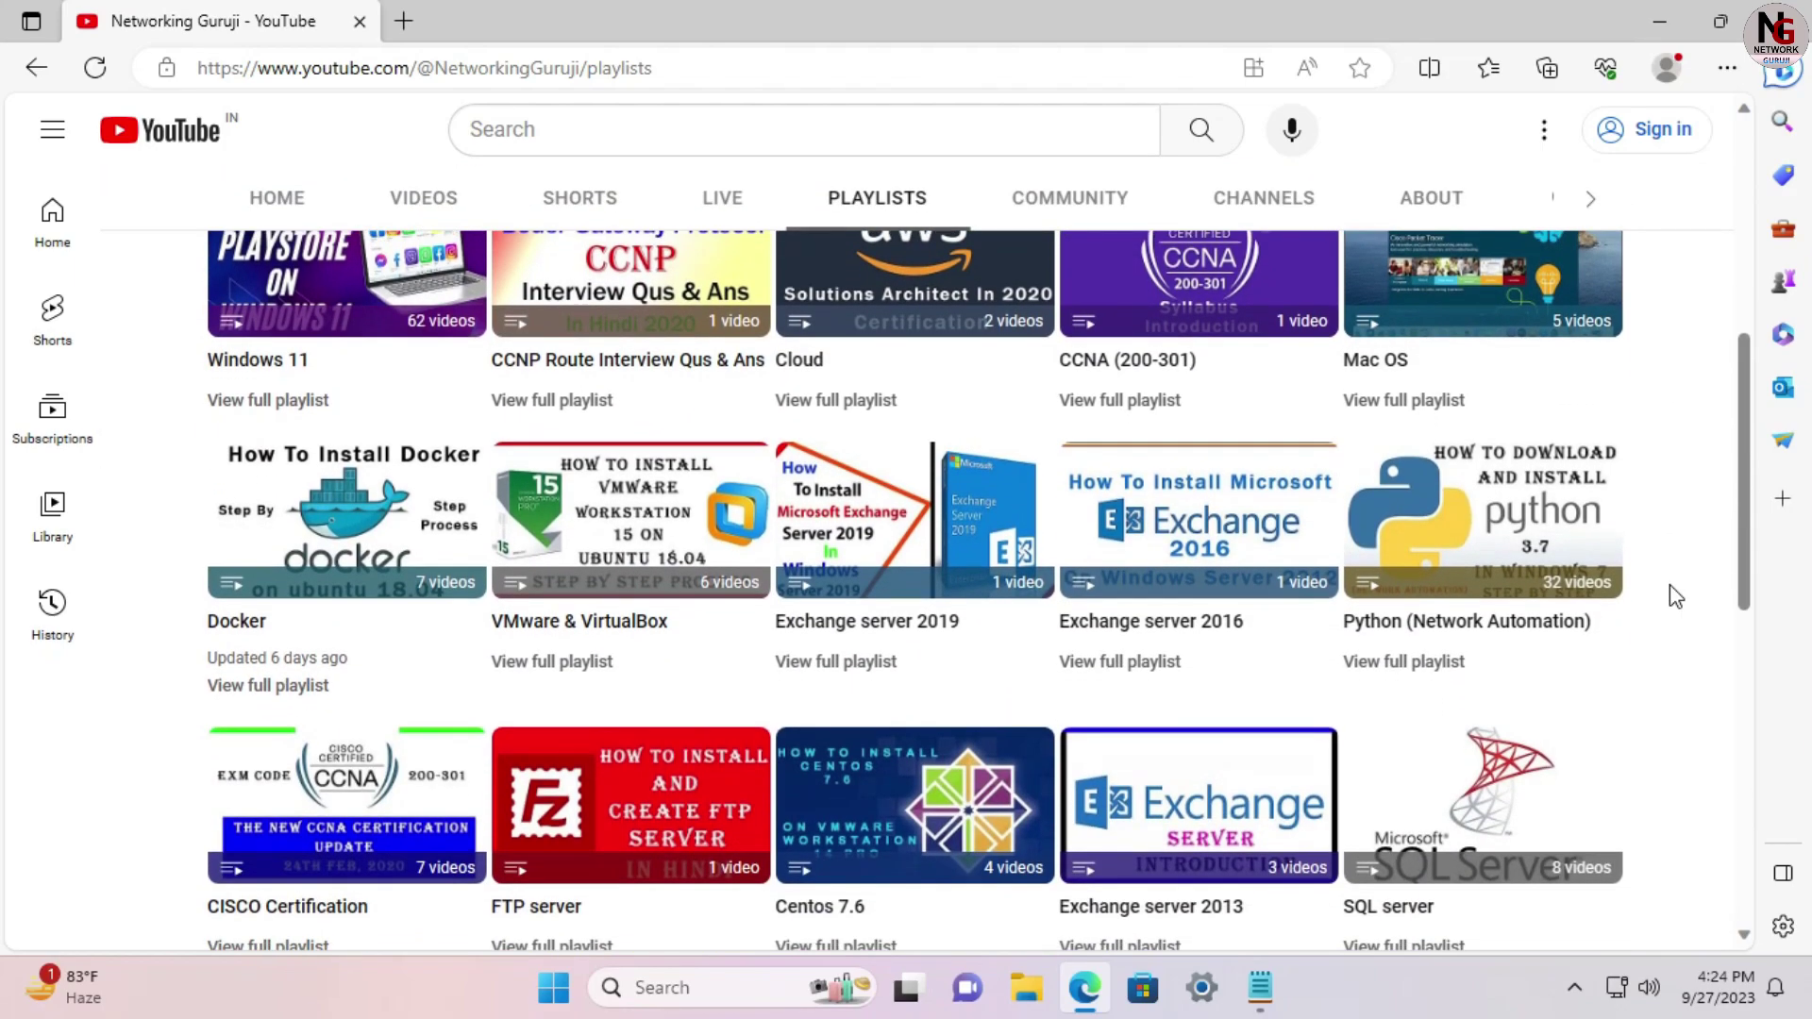
scroll(1675, 596, "down", 2)
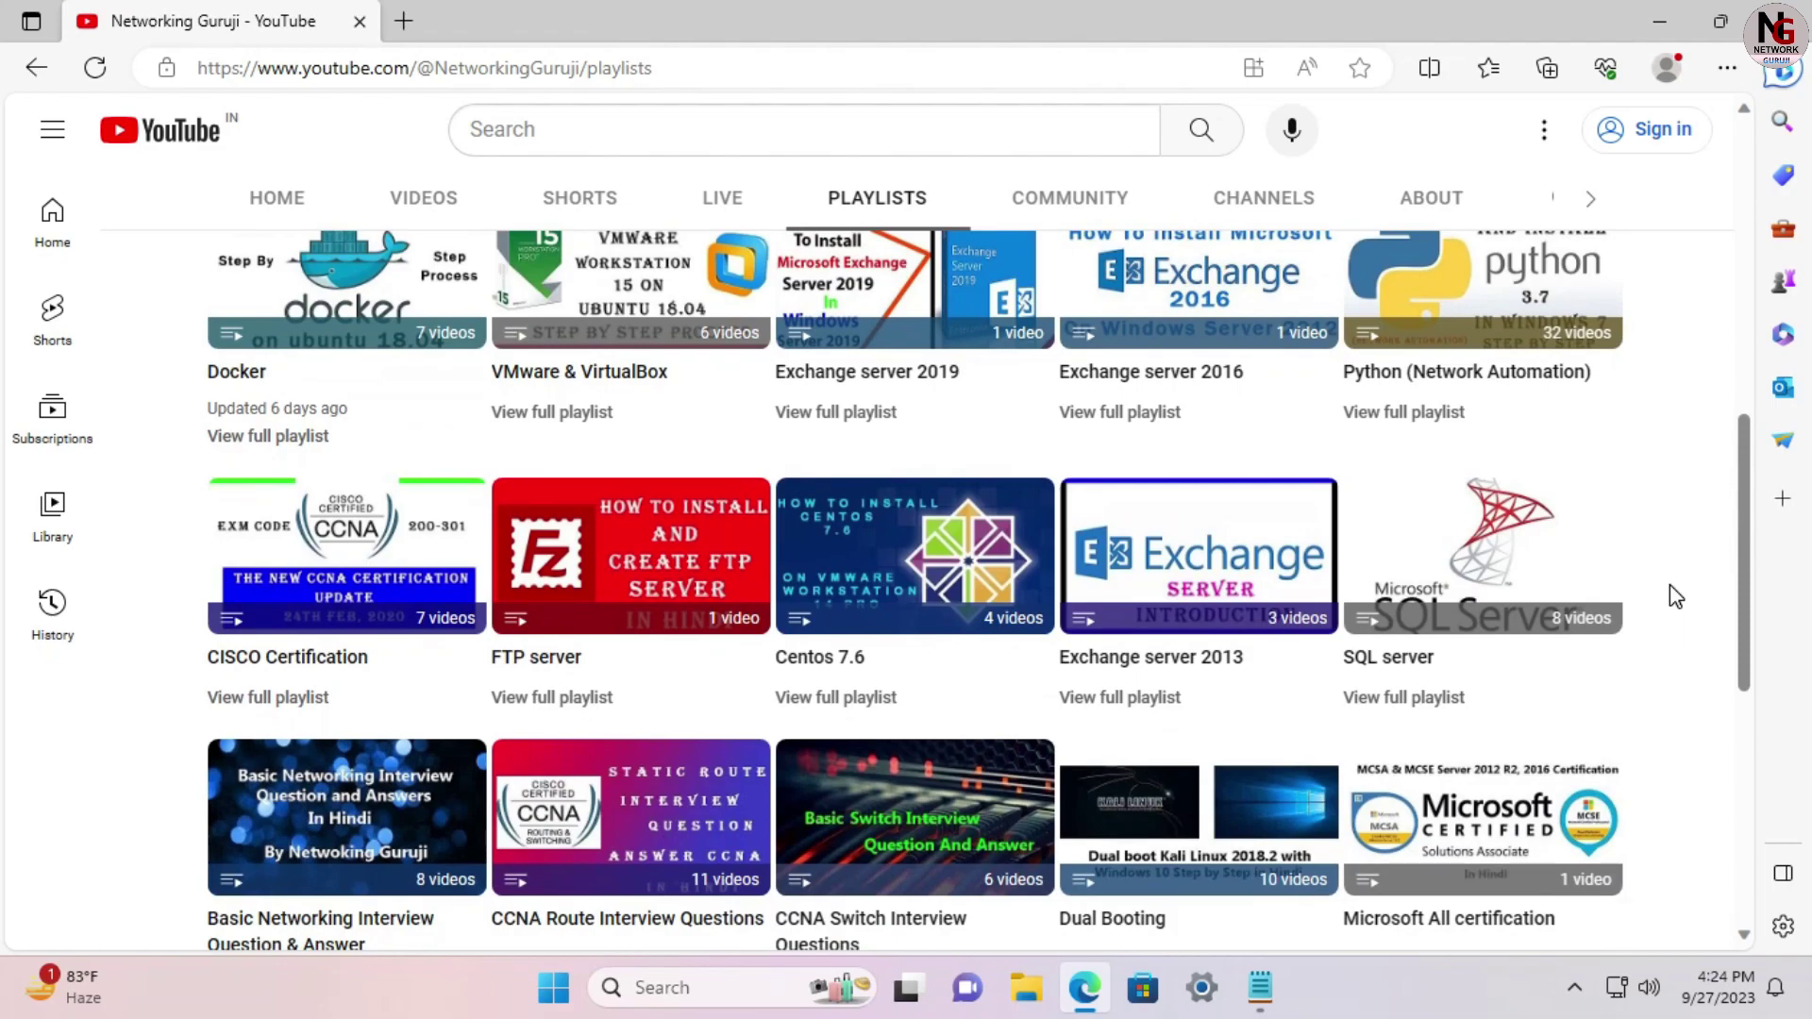